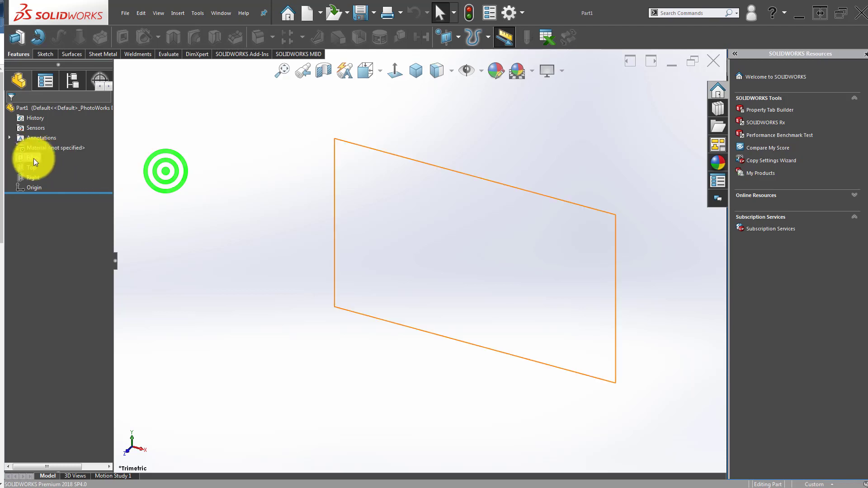
# - Start a Front plane sketch and draw a horizontal centerline from the origin to the right
pyautogui.click(33, 158)
pyautogui.click(39, 144)
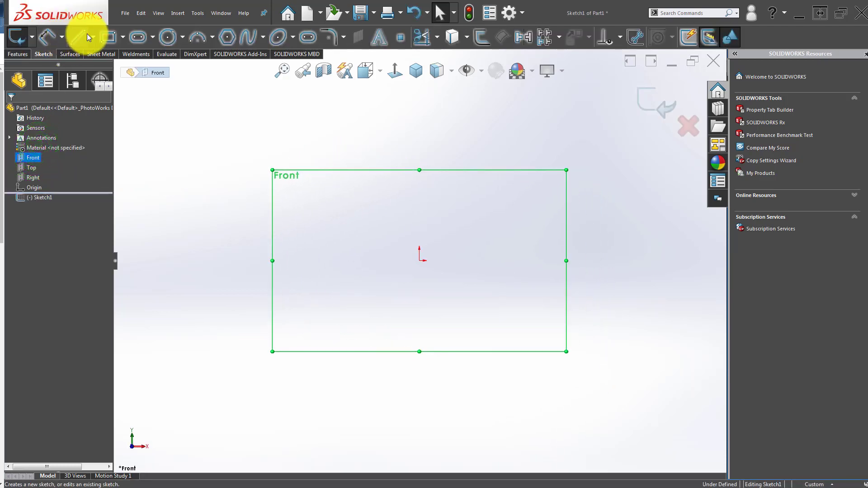
pyautogui.click(95, 31)
pyautogui.click(90, 68)
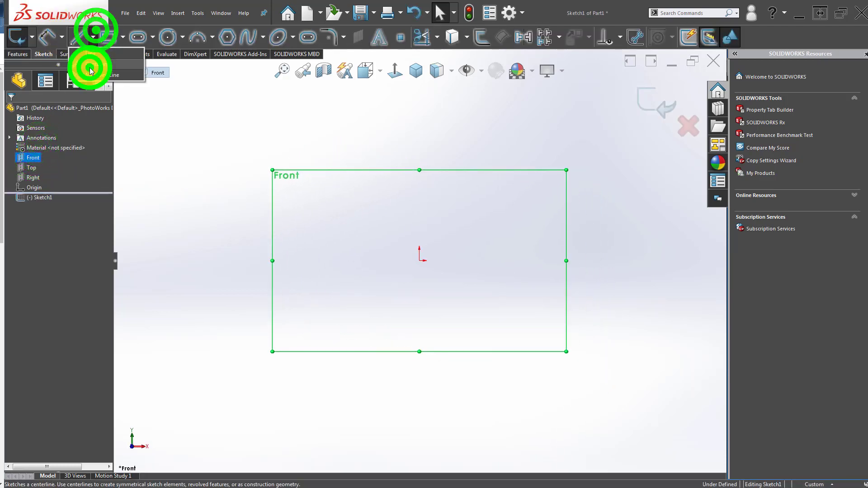
pyautogui.click(420, 261)
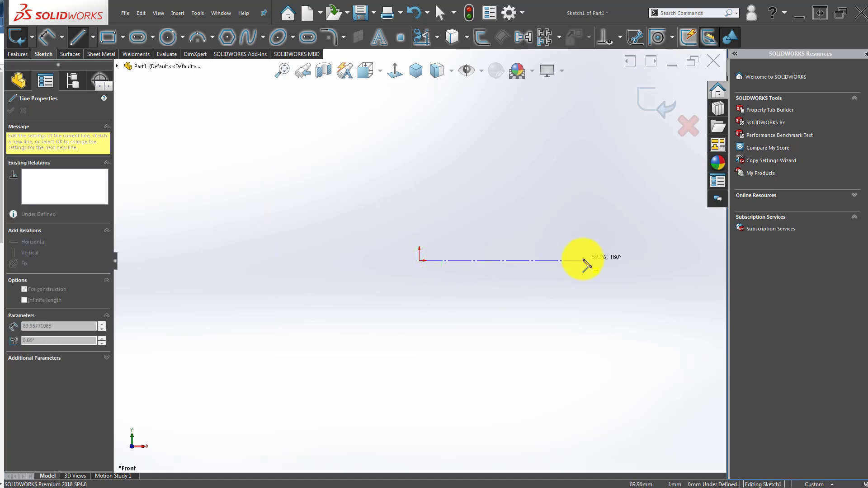
pyautogui.click(583, 260)
pyautogui.doubleClick(490, 240)
pyautogui.press('Escape')
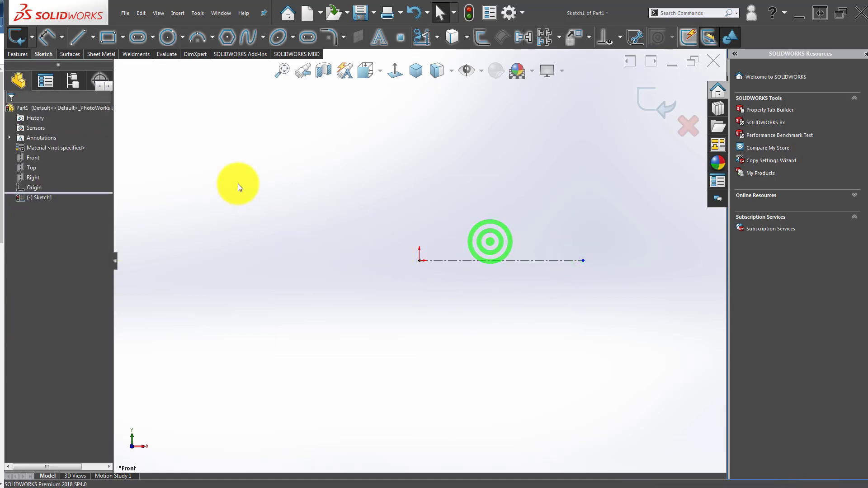
# - Draw a short vertical centerline upward from the origin
pyautogui.click(91, 37)
pyautogui.click(104, 62)
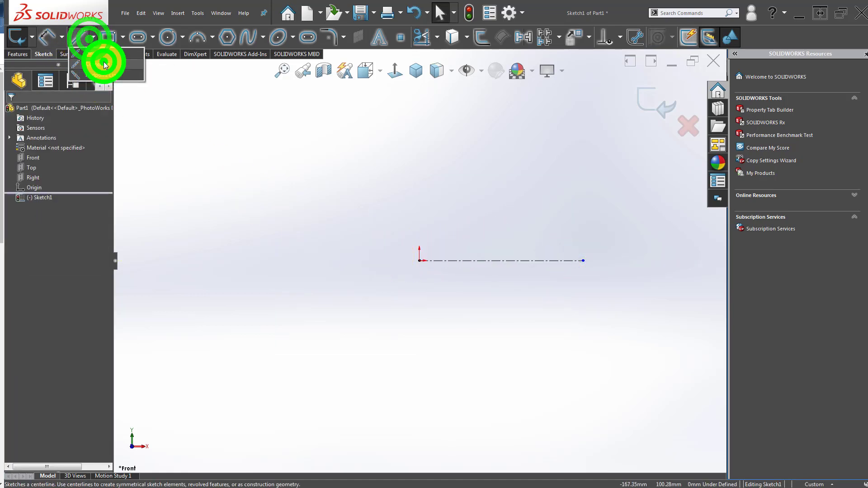
pyautogui.click(419, 261)
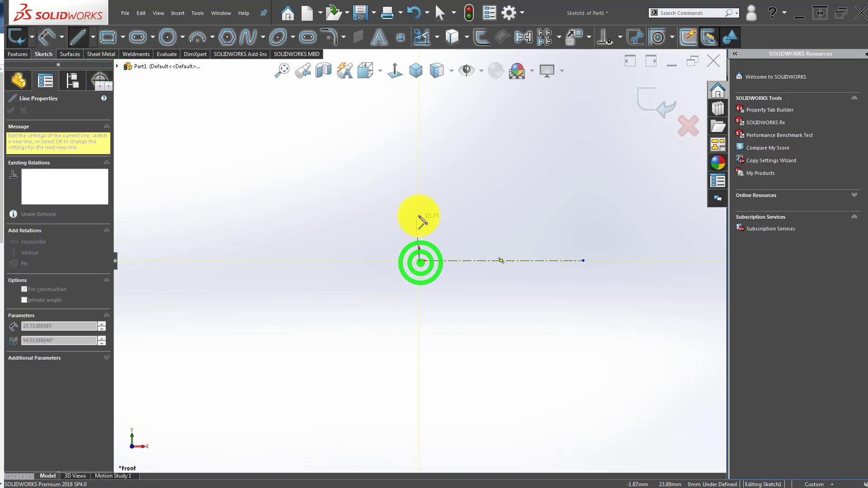
pyautogui.click(419, 216)
pyautogui.doubleClick(382, 230)
pyautogui.press('Escape')
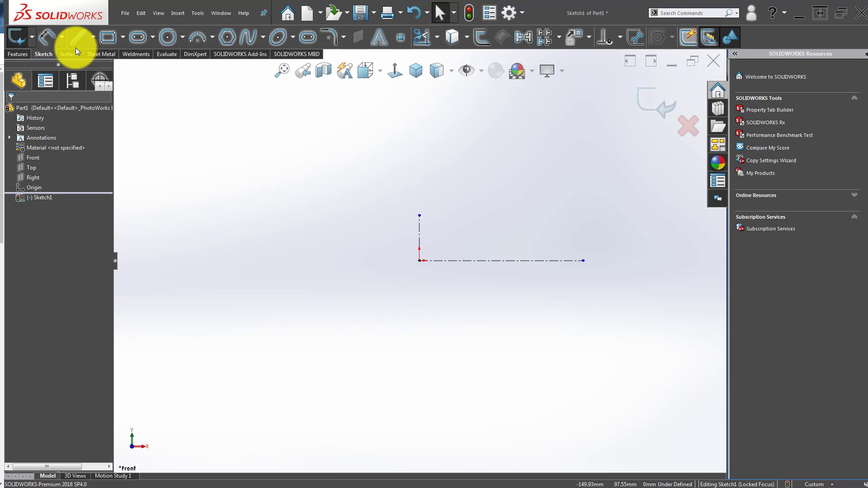
# - Draw the shaft's top edge as a midpoint line centered on the vertical centerline
pyautogui.click(91, 37)
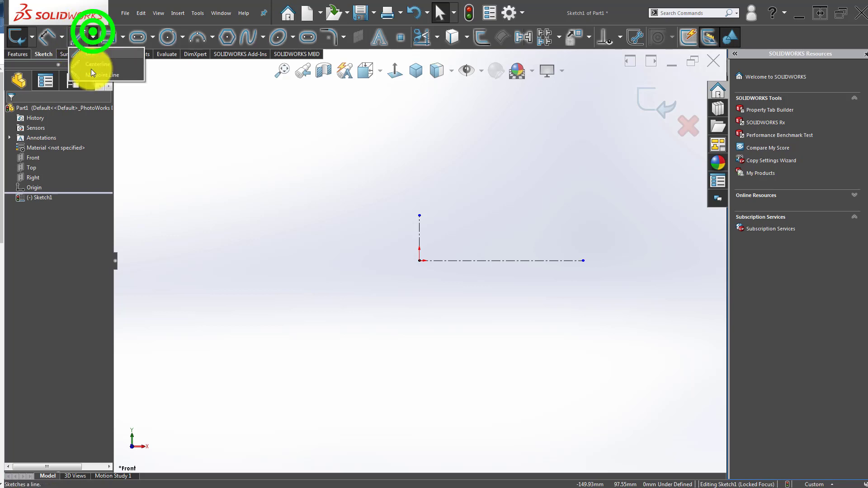
pyautogui.click(93, 74)
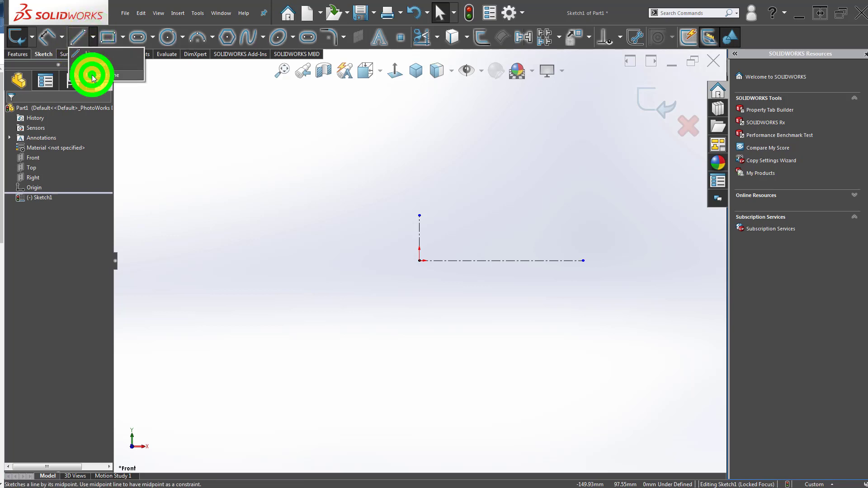
pyautogui.click(420, 217)
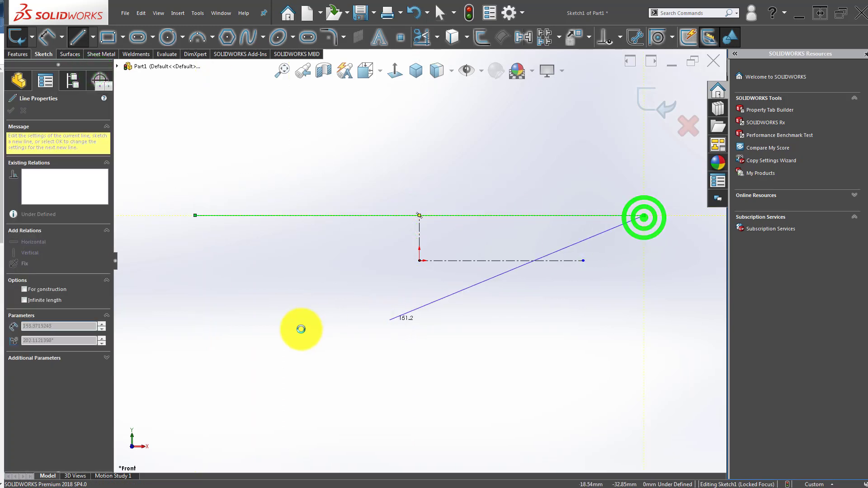
pyautogui.press('Escape')
pyautogui.click(271, 326)
pyautogui.scroll(3, 289, 289)
pyautogui.scroll(-3, 271, 271)
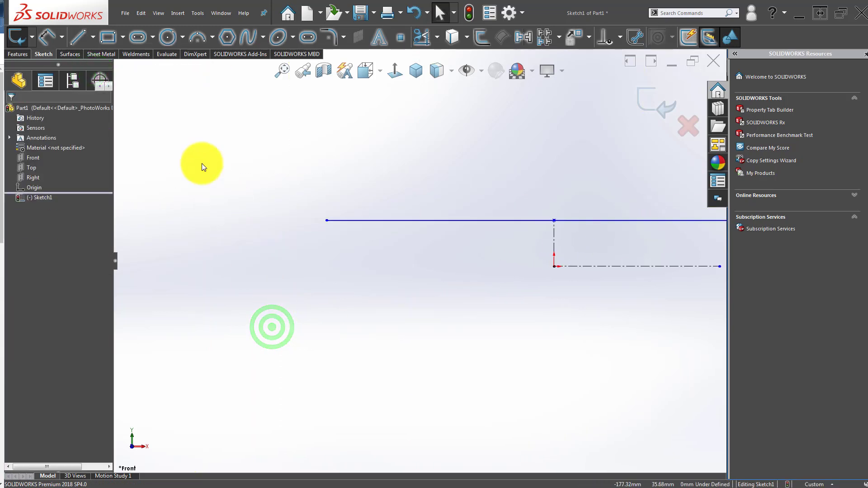
# - Add the left end step, drop it to the centerline, and draw the bottom edge
pyautogui.click(81, 38)
pyautogui.click(327, 221)
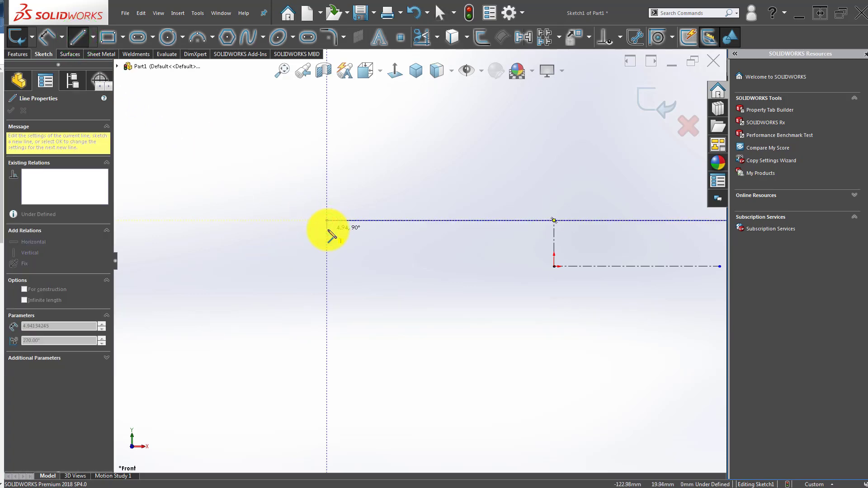
pyautogui.click(264, 230)
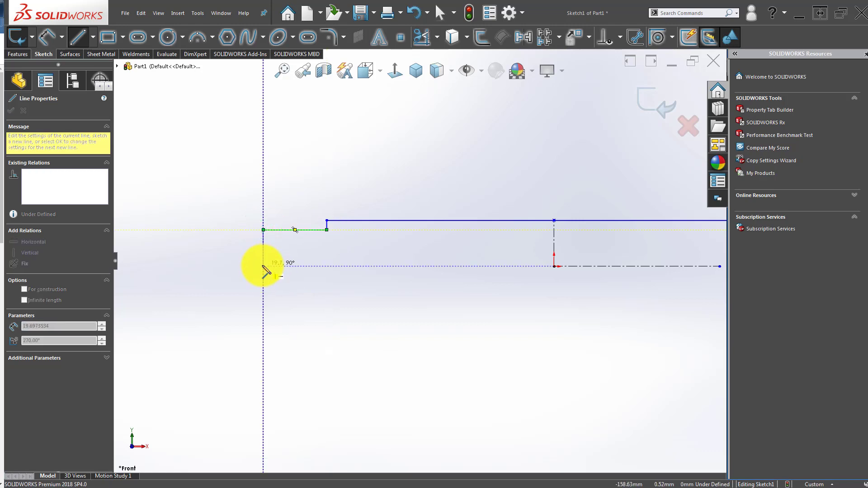
pyautogui.click(263, 266)
pyautogui.scroll(3, 374, 310)
pyautogui.scroll(2, 452, 280)
pyautogui.scroll(-2, 558, 252)
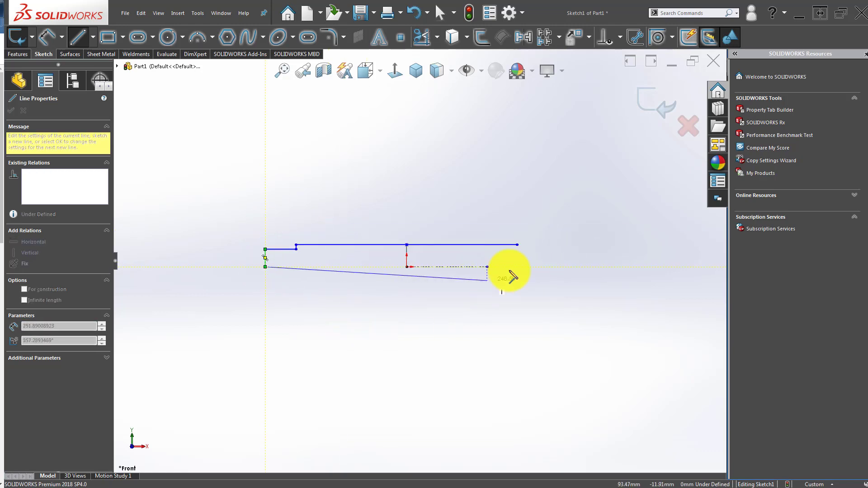
pyautogui.doubleClick(558, 267)
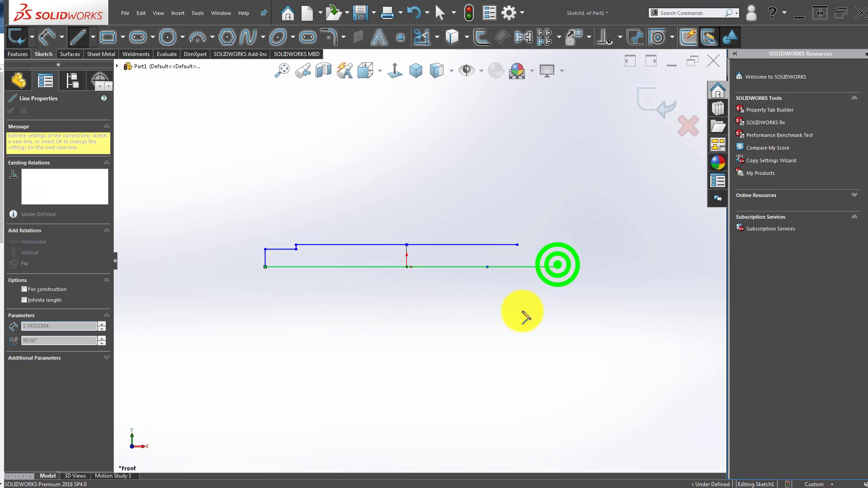
pyautogui.click(514, 310)
pyautogui.scroll(-2, 538, 248)
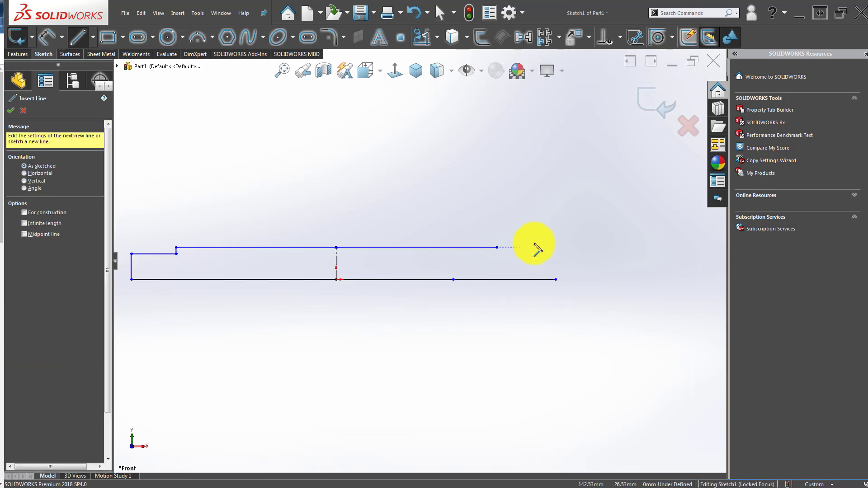
pyautogui.scroll(-3, 520, 252)
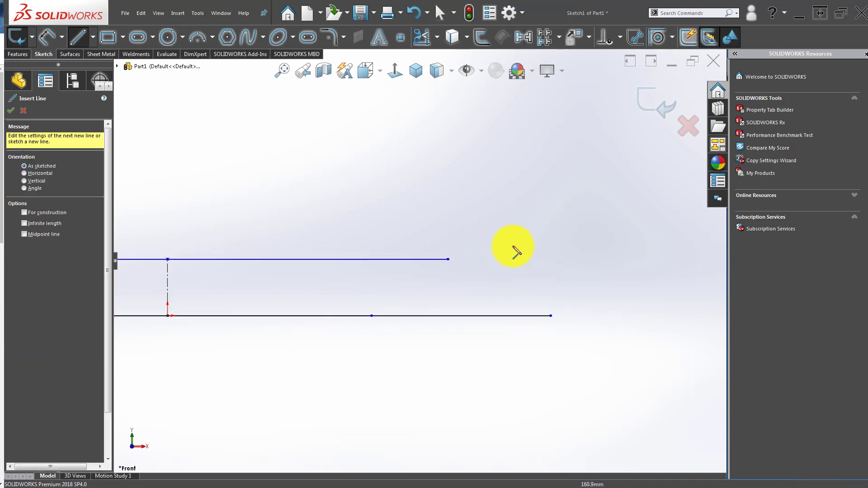
# - Add the right end step to close the profile, then check the end and bottom edges
pyautogui.click(448, 260)
pyautogui.moveTo(448, 270); pyautogui.dragTo(503, 279)
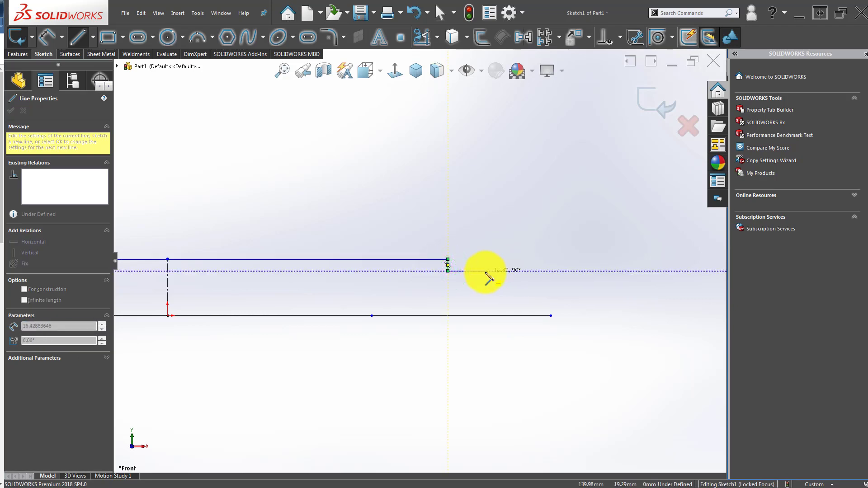
pyautogui.click(508, 271)
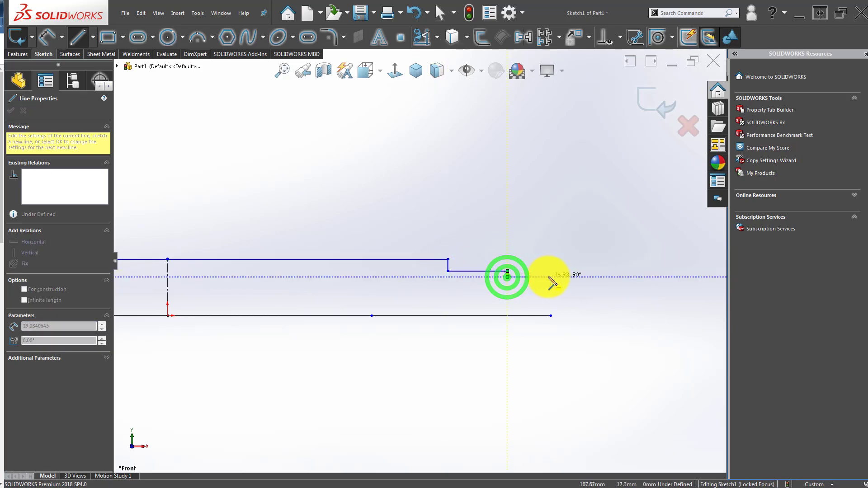
pyautogui.click(550, 277)
pyautogui.click(551, 315)
pyautogui.scroll(2, 520, 289)
pyautogui.press('Escape')
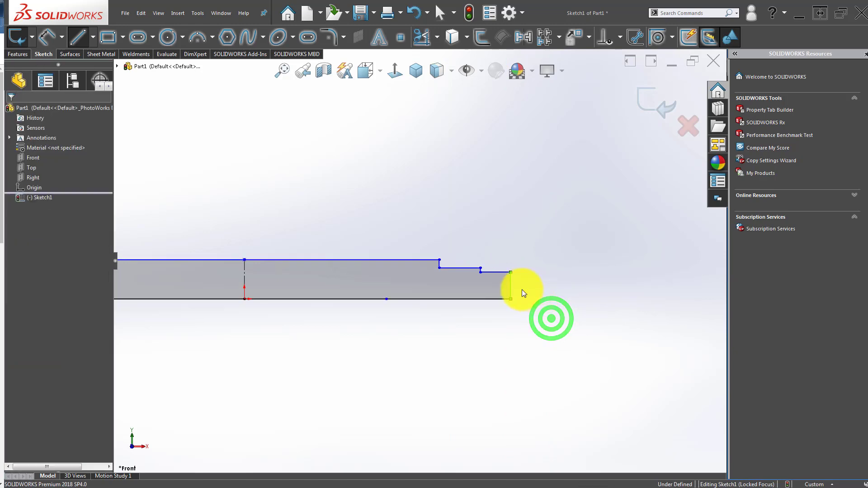
pyautogui.click(512, 283)
pyautogui.click(506, 354)
pyautogui.scroll(2, 430, 334)
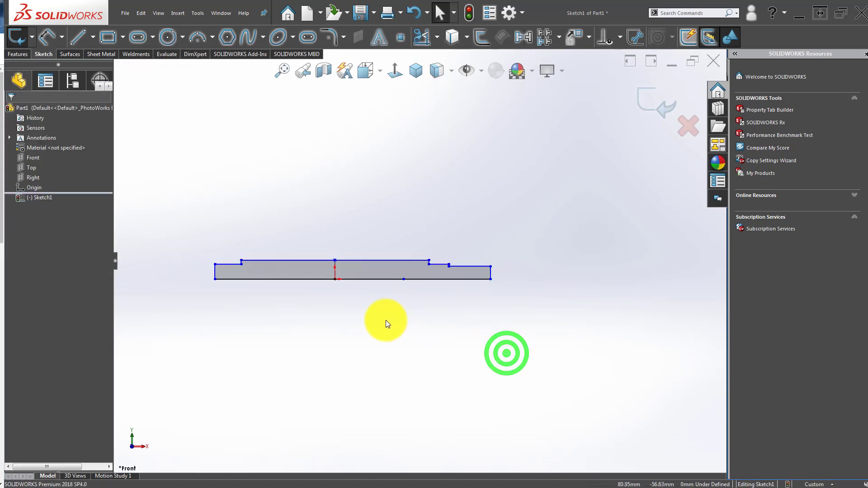
pyautogui.click(401, 280)
pyautogui.click(432, 394)
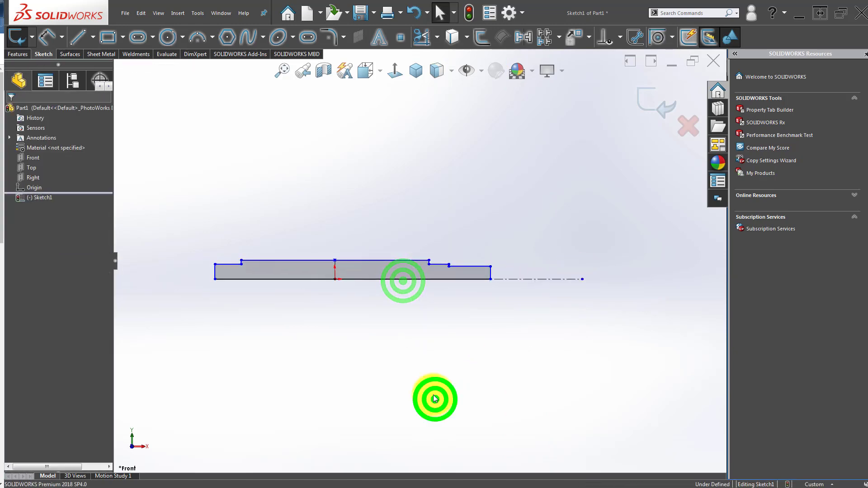
# - Dimension the right step diameter as 30 and the right end diameter as 28
pyautogui.moveTo(428, 420); pyautogui.dragTo(443, 330, button='right')
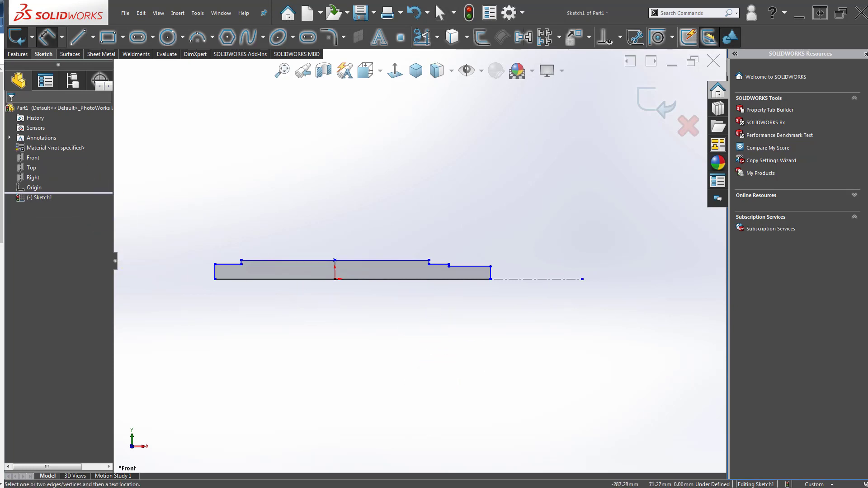
pyautogui.scroll(-3, 443, 260)
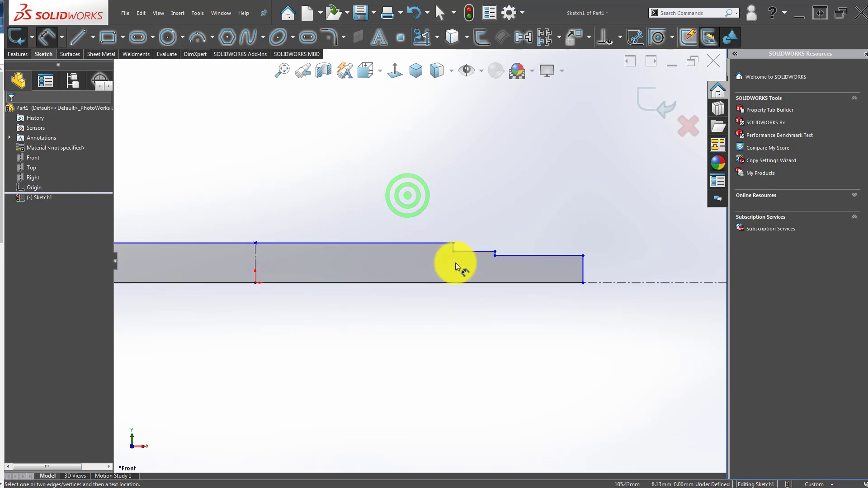
pyautogui.click(480, 250)
pyautogui.click(664, 283)
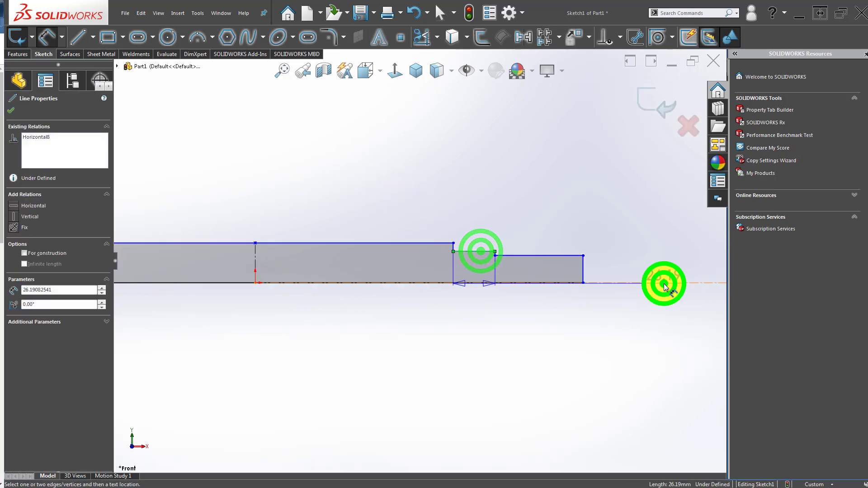
pyautogui.click(463, 300)
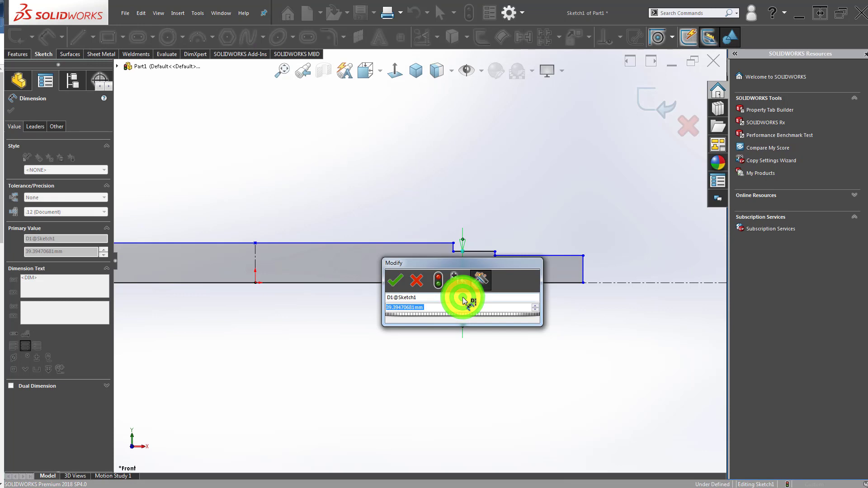
pyautogui.write('30')
pyautogui.press('Return')
pyautogui.click(429, 361)
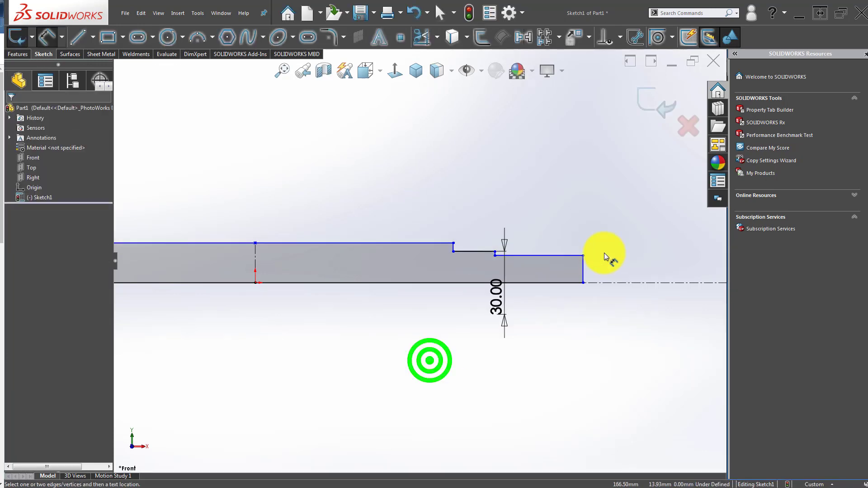
pyautogui.click(577, 257)
pyautogui.click(614, 282)
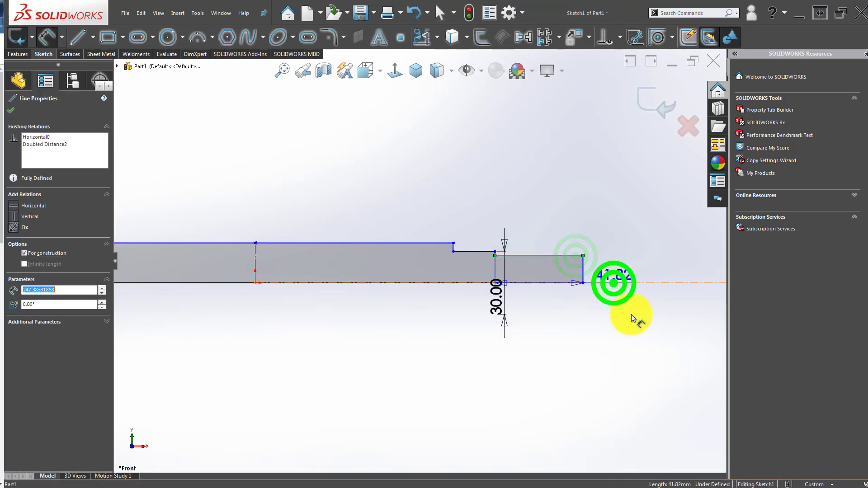
pyautogui.click(650, 304)
pyautogui.write('28')
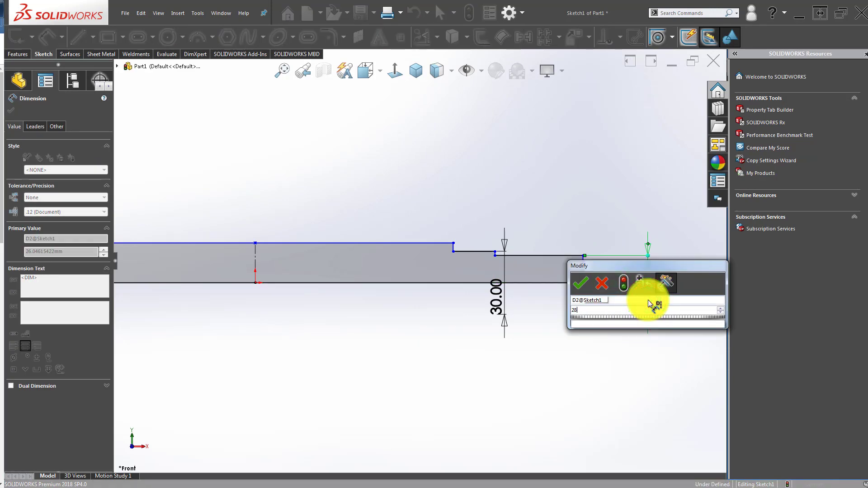
pyautogui.press('Return')
pyautogui.click(349, 325)
# - Dimension the middle section's diameter as 36
pyautogui.click(392, 245)
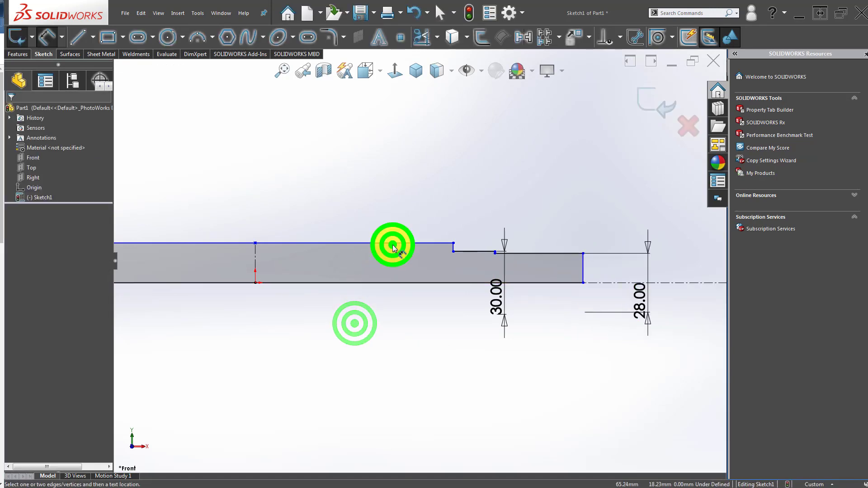
pyautogui.click(683, 284)
pyautogui.click(329, 375)
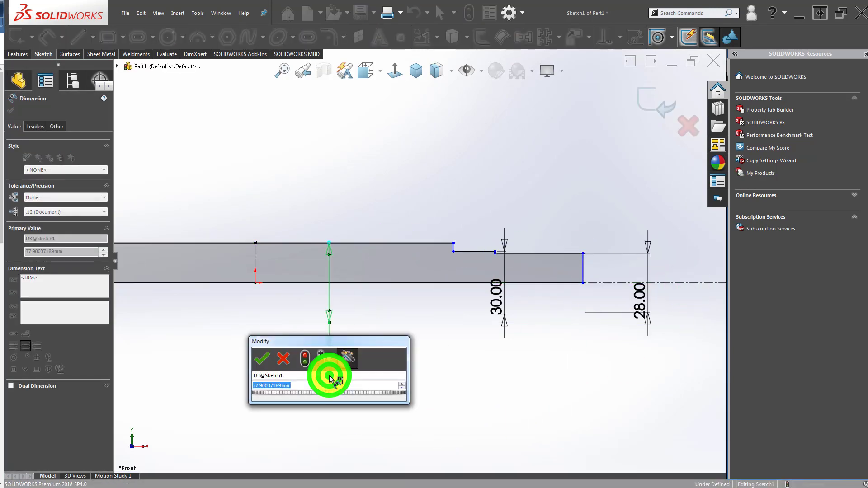
pyautogui.write('36')
pyautogui.press('Return')
pyautogui.click(343, 162)
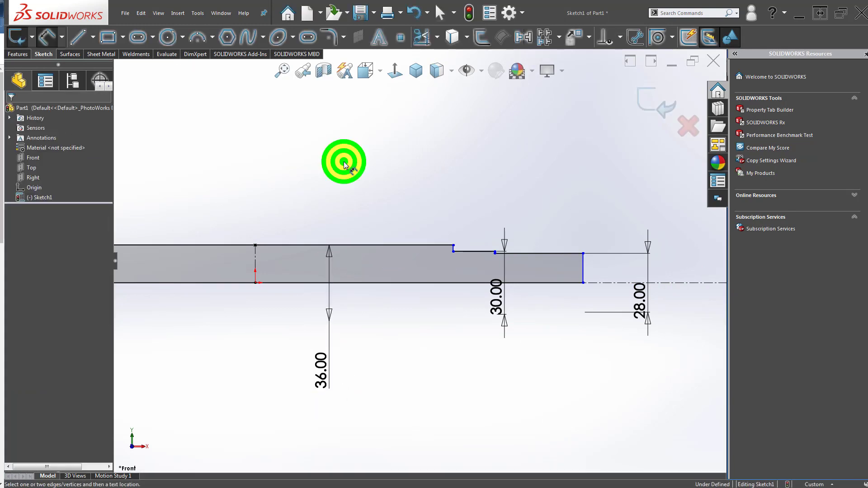
pyautogui.press('f')
pyautogui.scroll(-3, 324, 269)
pyautogui.scroll(-2, 349, 252)
# - Add a 30 diameter dimension on the left step
pyautogui.click(351, 249)
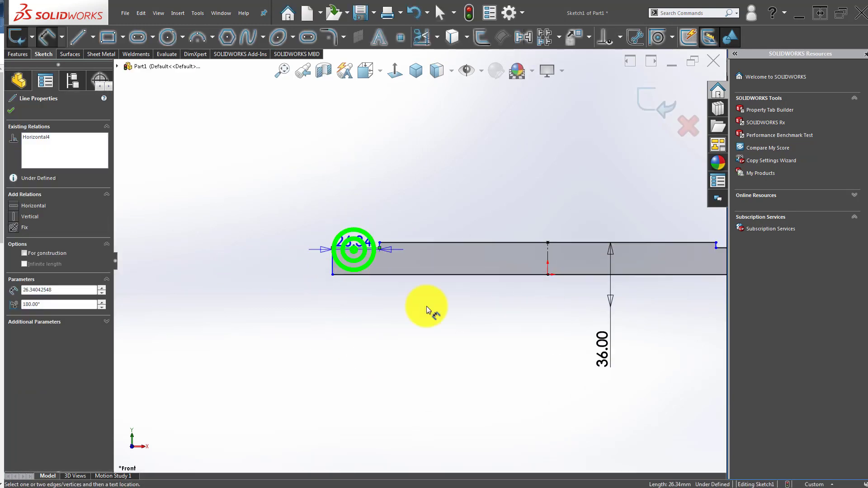
pyautogui.scroll(5, 494, 297)
pyautogui.click(627, 267)
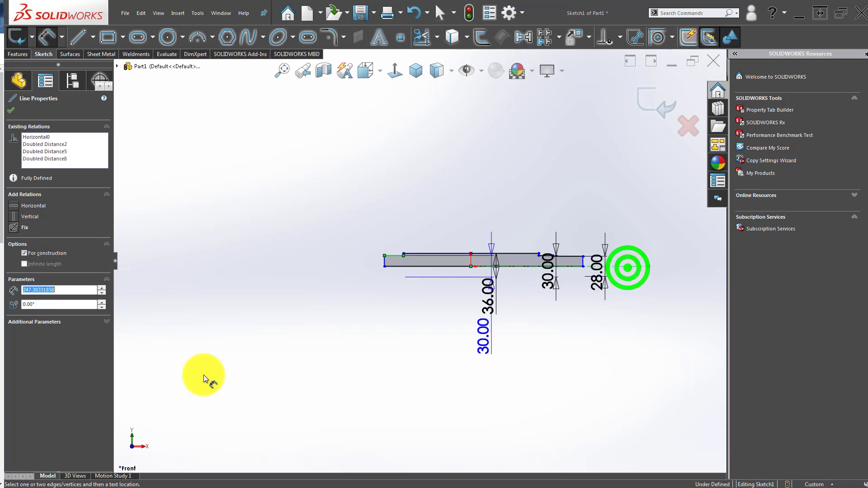
pyautogui.click(351, 311)
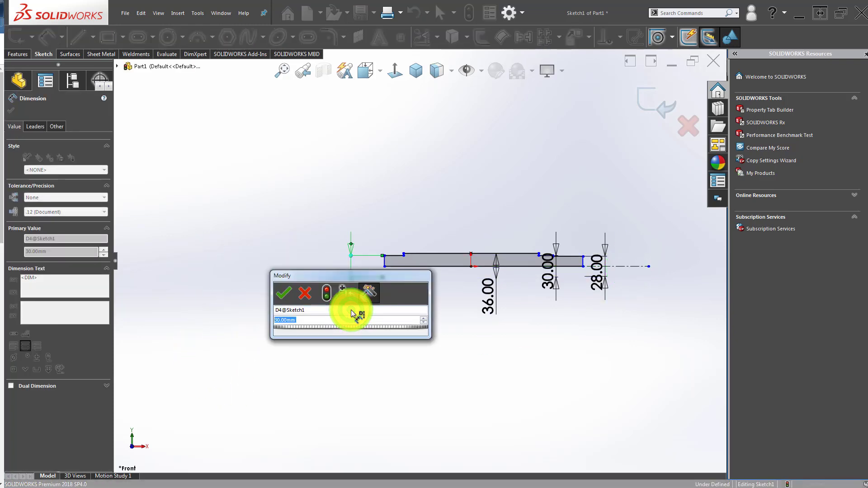
pyautogui.press('Return')
pyautogui.click(355, 316)
# - Set the left step length to 50
pyautogui.scroll(-3, 398, 271)
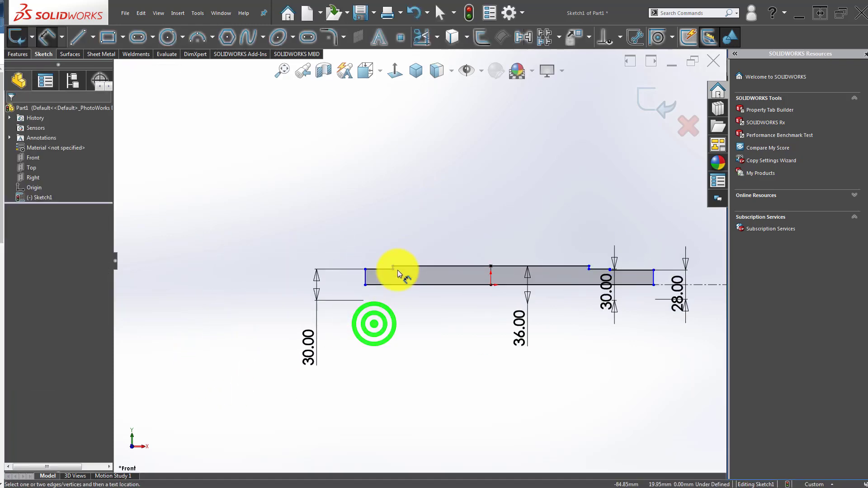
pyautogui.scroll(-2, 355, 284)
pyautogui.click(359, 271)
pyautogui.scroll(-2, 398, 246)
pyautogui.scroll(-3, 419, 257)
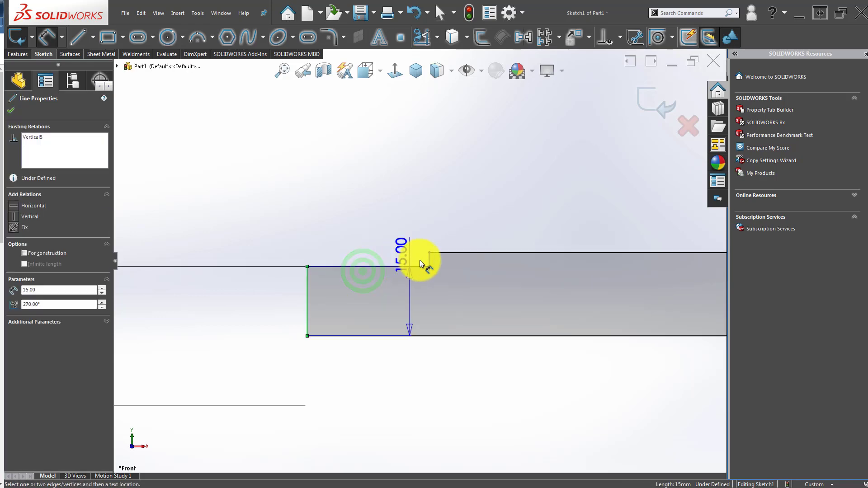
pyautogui.click(427, 259)
pyautogui.click(352, 113)
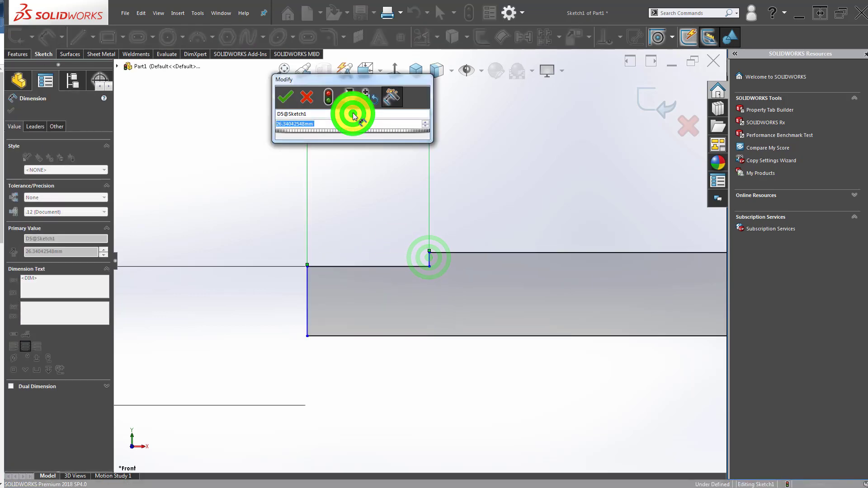
pyautogui.write('50')
pyautogui.press('Return')
pyautogui.scroll(2, 427, 167)
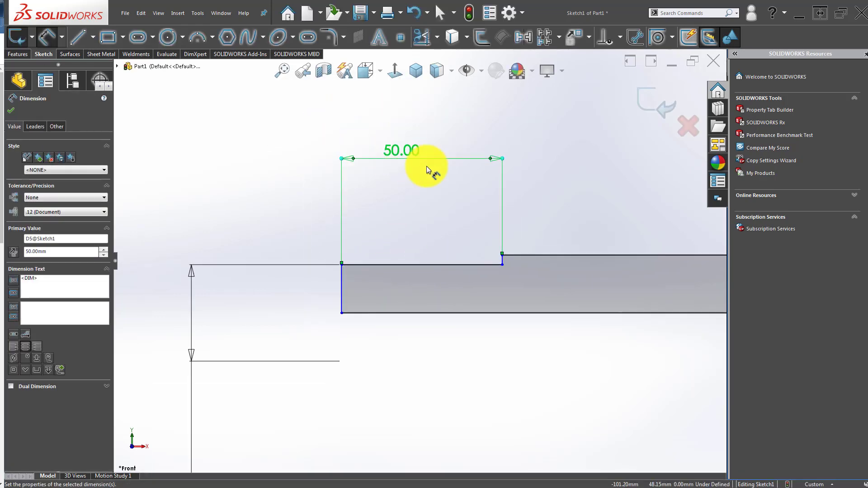
pyautogui.scroll(2, 471, 195)
pyautogui.scroll(1, 472, 198)
pyautogui.scroll(-3, 603, 222)
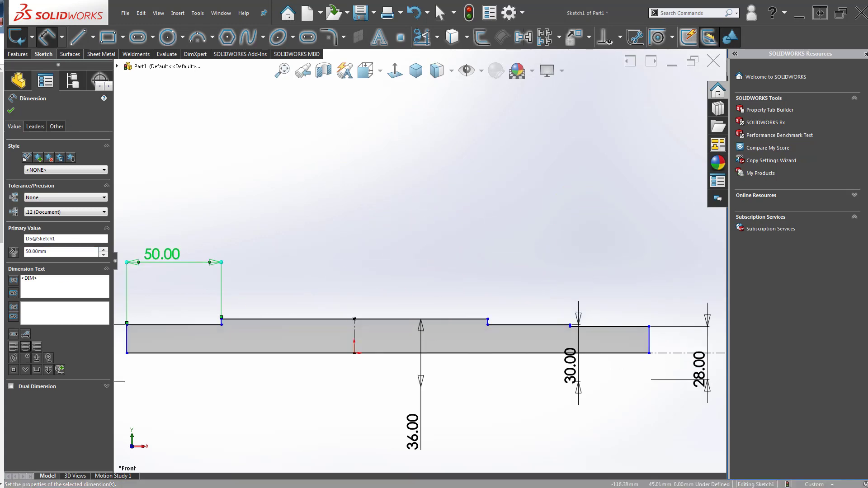
pyautogui.click(293, 186)
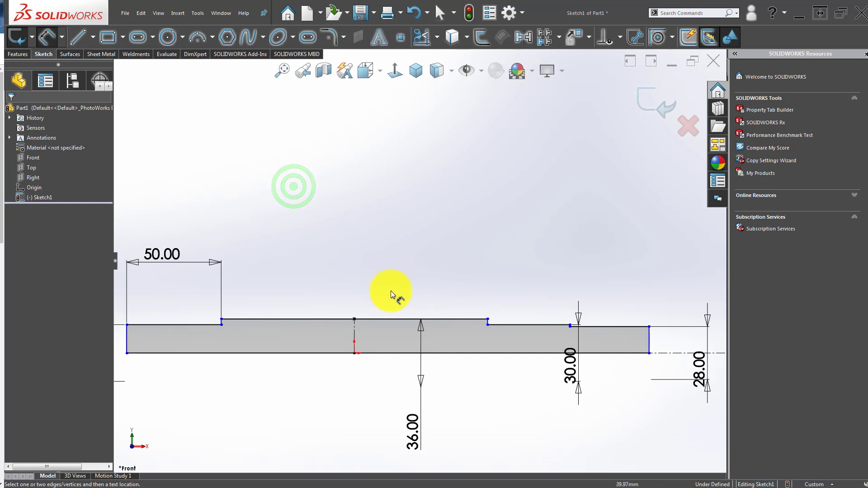
# - Make the left and right step top edges equal in length
pyautogui.press('Escape')
pyautogui.click(205, 325)
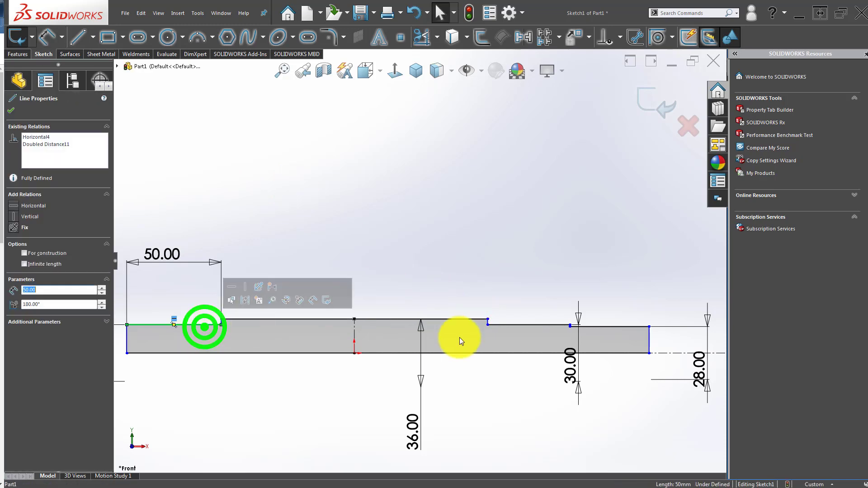
pyautogui.keyDown('ctrl'); pyautogui.click(534, 324); pyautogui.keyUp('ctrl')
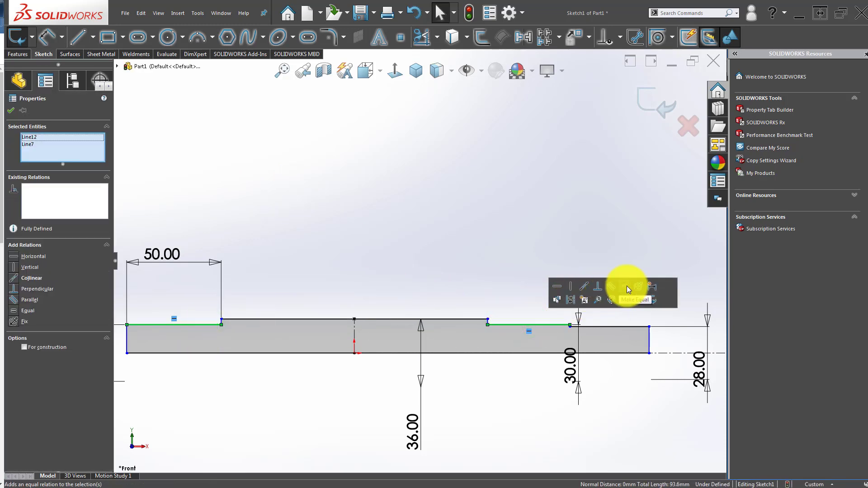
pyautogui.click(627, 289)
pyautogui.click(514, 248)
pyautogui.scroll(3, 519, 327)
pyautogui.click(453, 380)
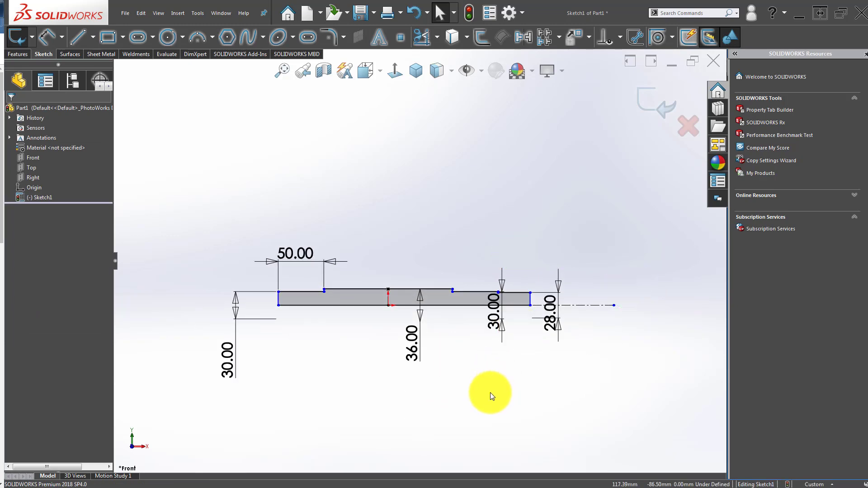
# - Set the right step length to 35
pyautogui.moveTo(487, 401); pyautogui.dragTo(480, 331, button='right')
pyautogui.scroll(5, 526, 313)
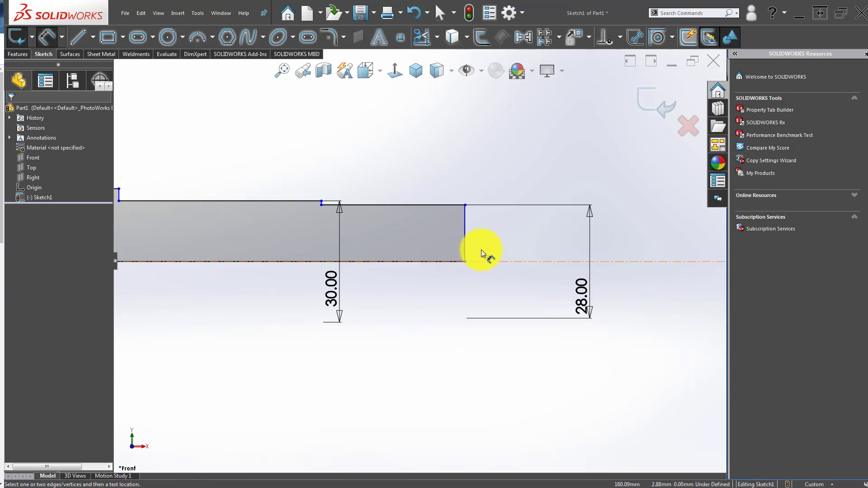
pyautogui.click(466, 231)
pyautogui.scroll(-3, 280, 140)
pyautogui.scroll(-5, 362, 253)
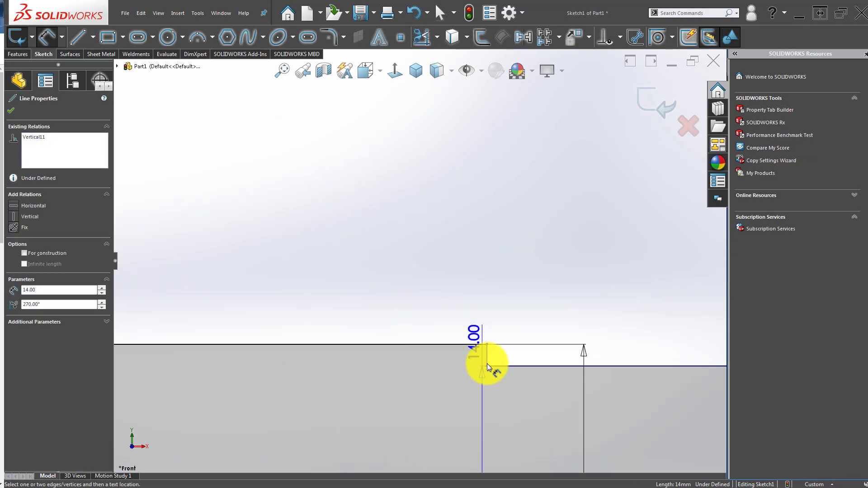
pyautogui.click(485, 352)
pyautogui.click(595, 261)
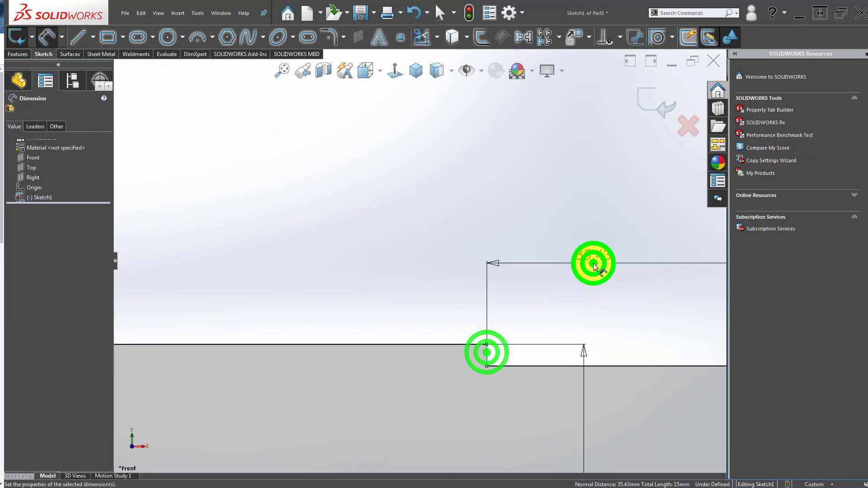
pyautogui.write('35')
pyautogui.press('Return')
pyautogui.click(419, 218)
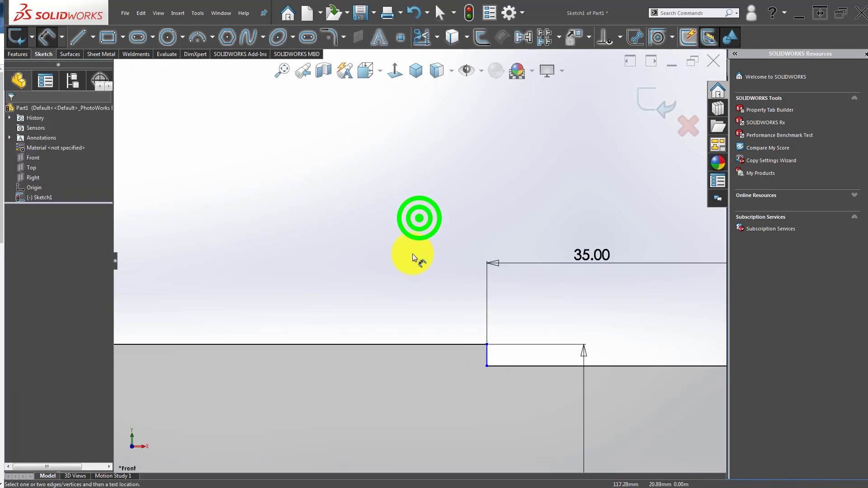
pyautogui.scroll(3, 381, 254)
pyautogui.scroll(3, 363, 250)
pyautogui.scroll(2, 363, 250)
pyautogui.scroll(2, 333, 242)
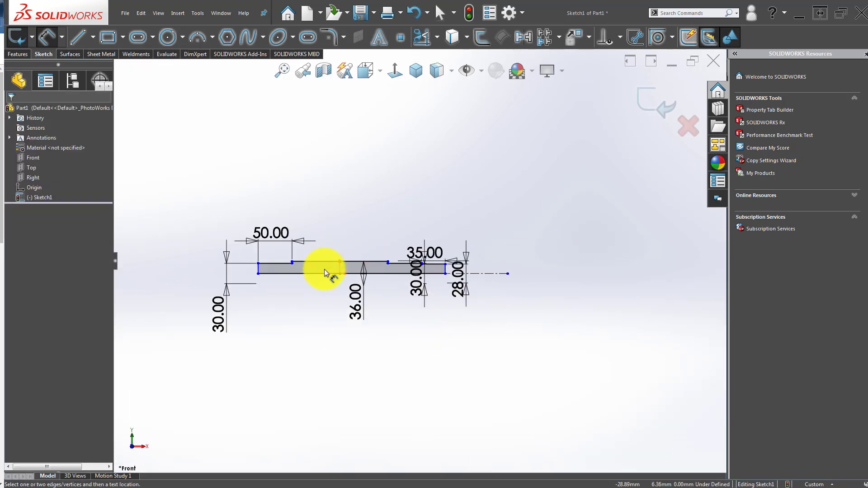
pyautogui.scroll(-6, 322, 268)
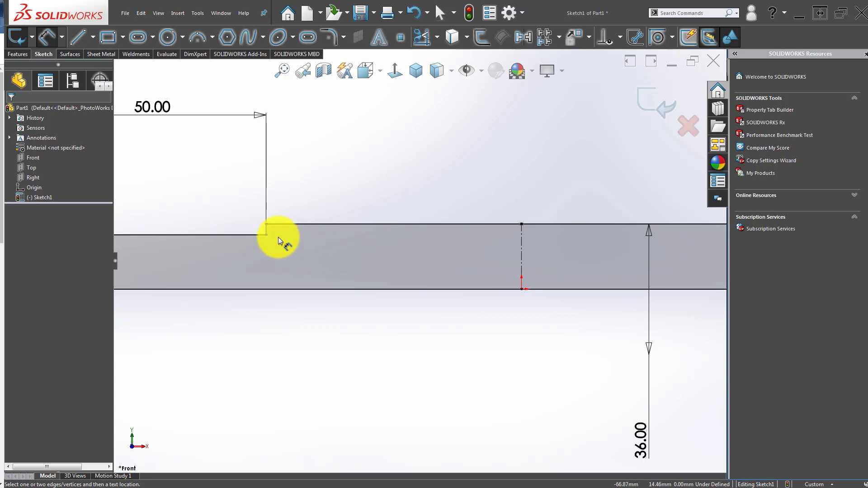
pyautogui.scroll(-2, 278, 237)
pyautogui.scroll(3, 280, 227)
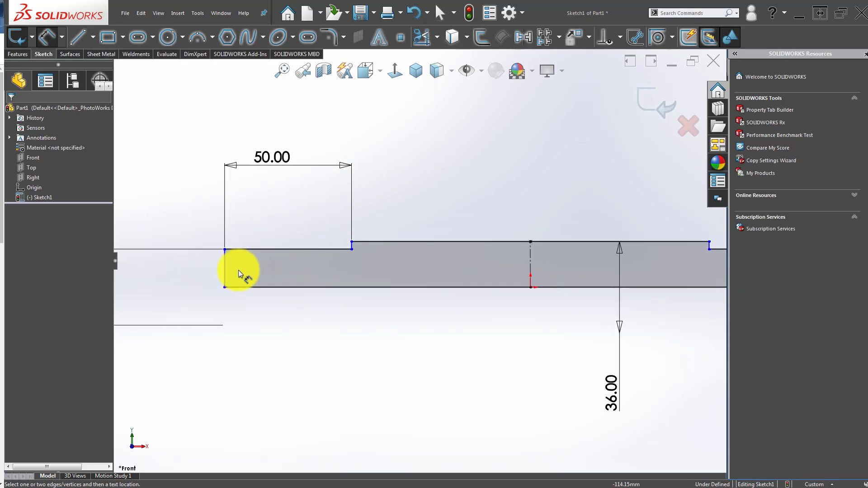
# - Dimension the shaft's overall length between its ends as 1580
pyautogui.click(226, 273)
pyautogui.scroll(4, 300, 271)
pyautogui.scroll(-2, 407, 262)
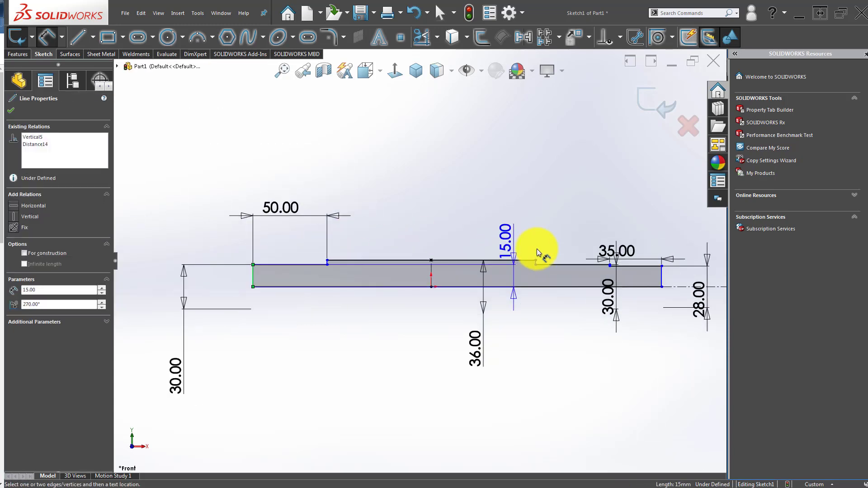
pyautogui.scroll(-1, 633, 276)
pyautogui.click(686, 285)
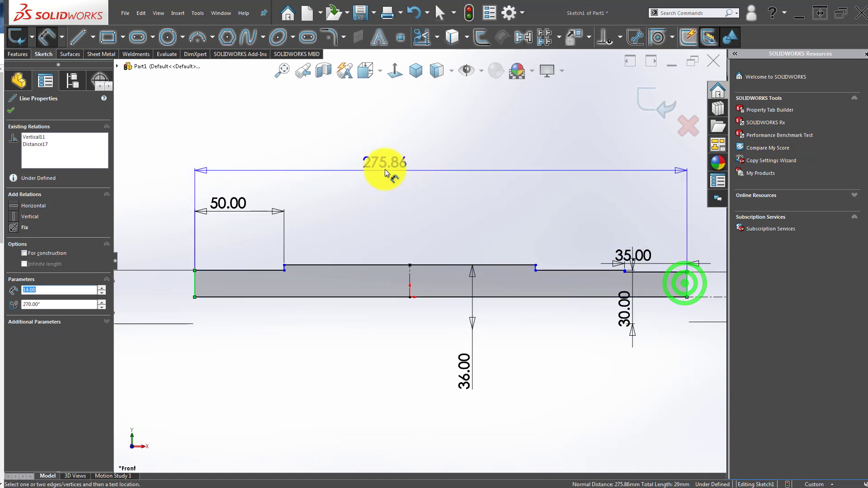
pyautogui.click(388, 169)
pyautogui.write('1580')
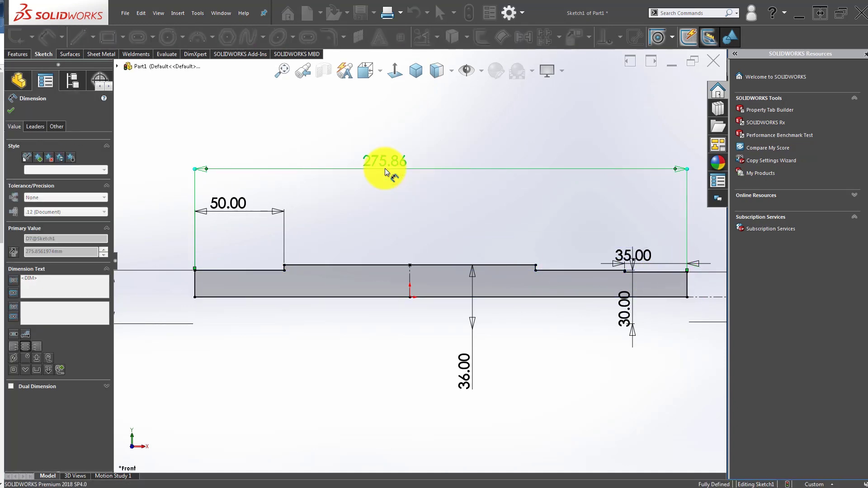
pyautogui.press('Return')
pyautogui.scroll(3, 448, 362)
pyautogui.scroll(2, 552, 359)
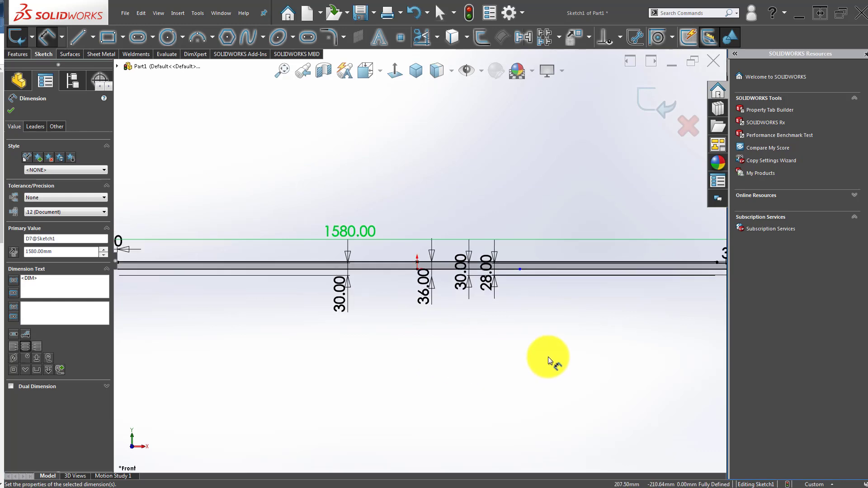
pyautogui.scroll(2, 422, 325)
# - Move the 30, 35, 50 and 1580 dimensions clear of the profile, then exit the sketch
pyautogui.click(543, 307)
pyautogui.press('Escape')
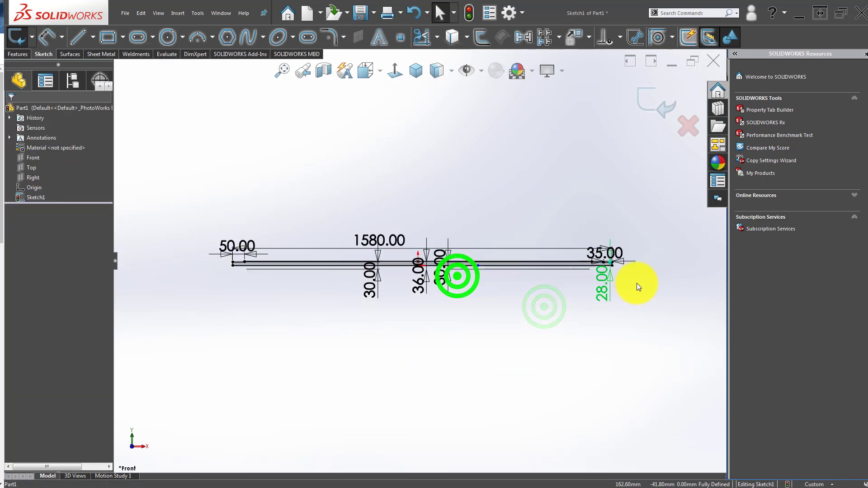
pyautogui.moveTo(442, 277); pyautogui.dragTo(639, 310)
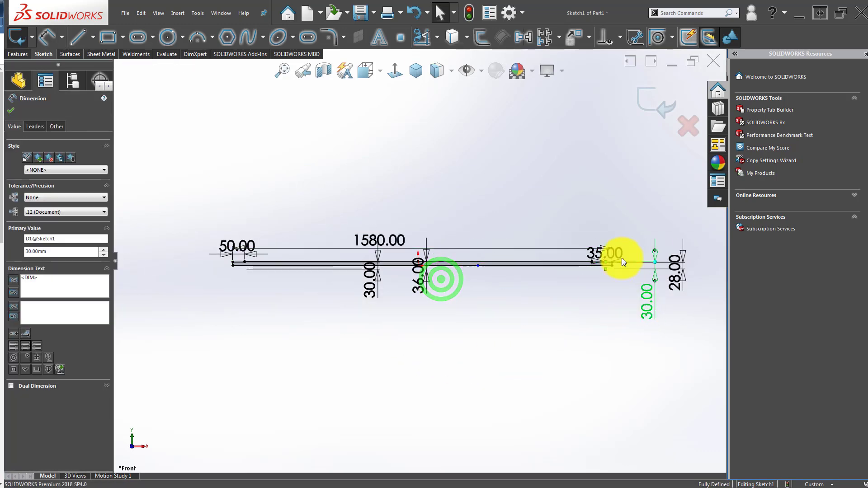
pyautogui.moveTo(623, 260); pyautogui.dragTo(666, 209)
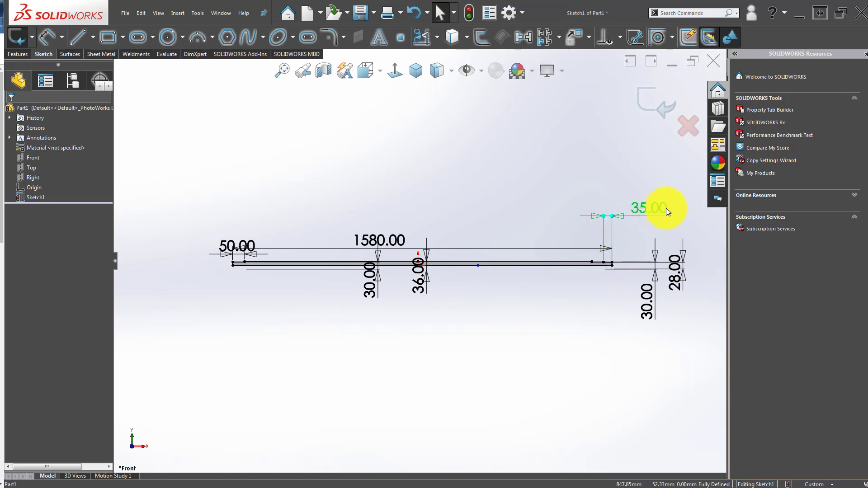
pyautogui.moveTo(236, 244); pyautogui.dragTo(234, 194)
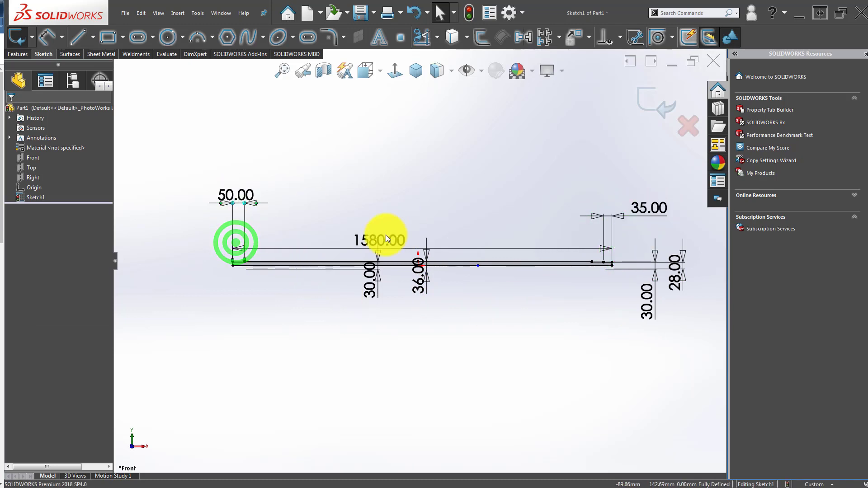
pyautogui.moveTo(386, 235); pyautogui.dragTo(387, 157)
pyautogui.click(381, 308)
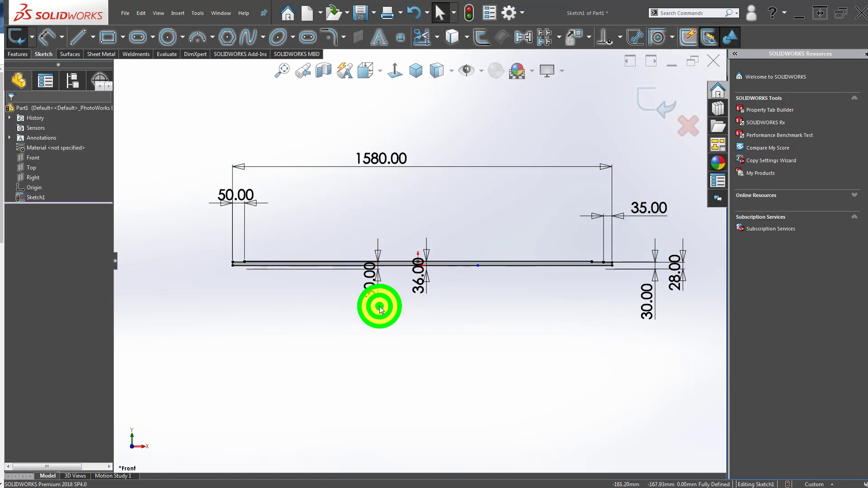
pyautogui.moveTo(371, 291); pyautogui.dragTo(258, 329)
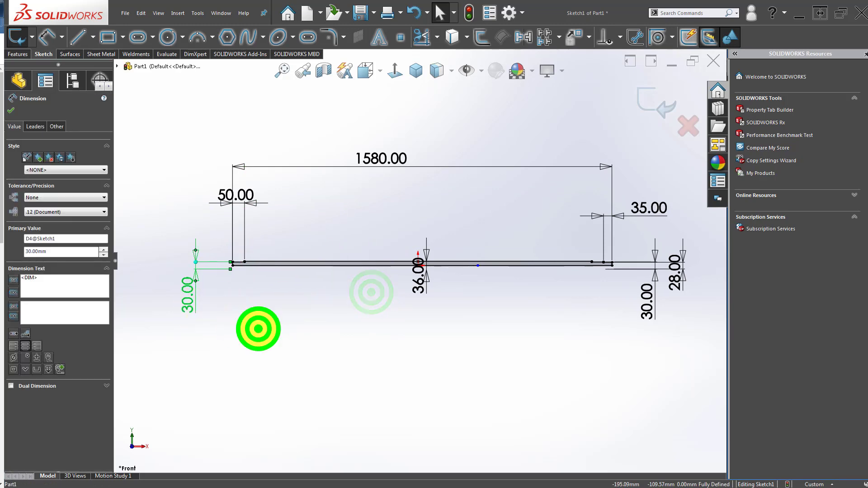
pyautogui.click(258, 328)
pyautogui.click(477, 264)
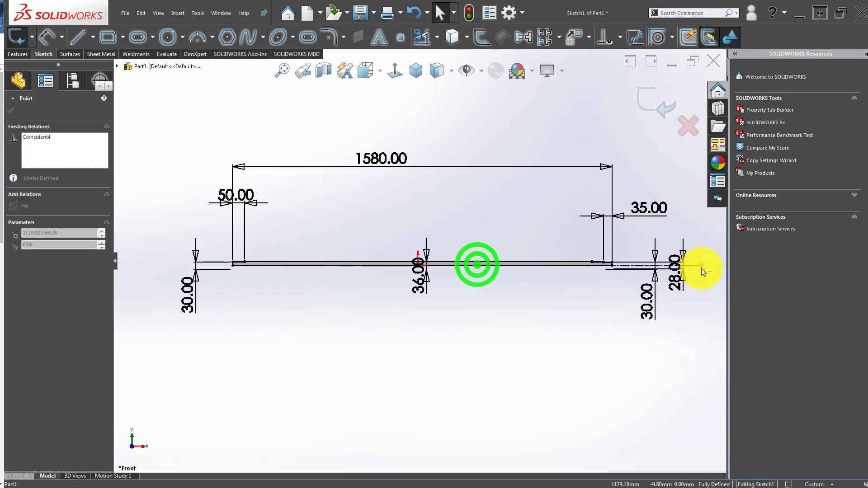
pyautogui.press('Escape')
# - Revolve the profile a full 360° about centerline Line1 to form Revolve1
pyautogui.click(19, 53)
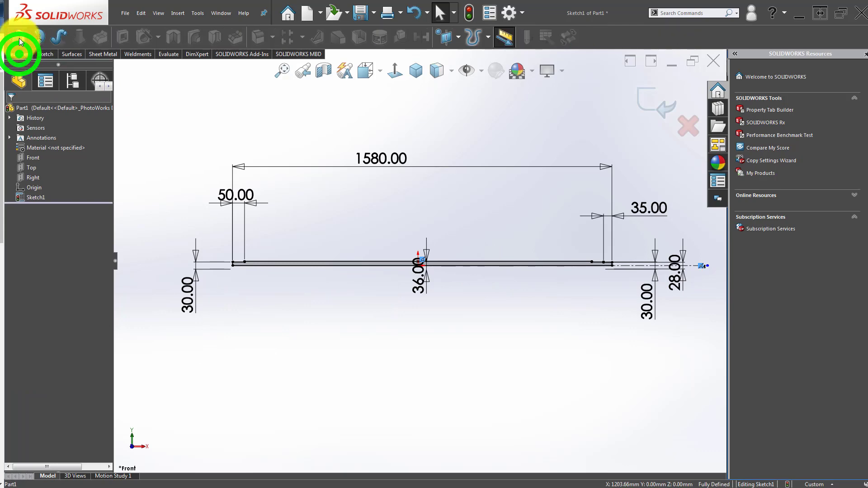
pyautogui.click(39, 35)
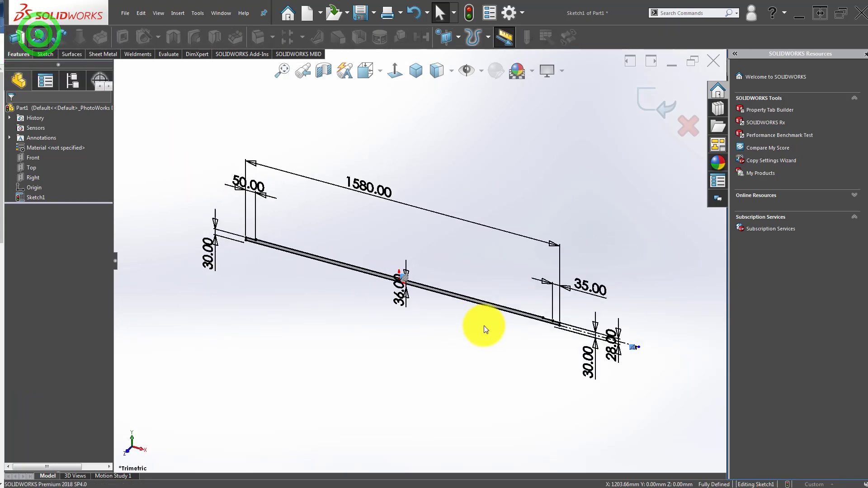
pyautogui.scroll(-5, 519, 324)
pyautogui.click(90, 137)
pyautogui.scroll(2, 528, 343)
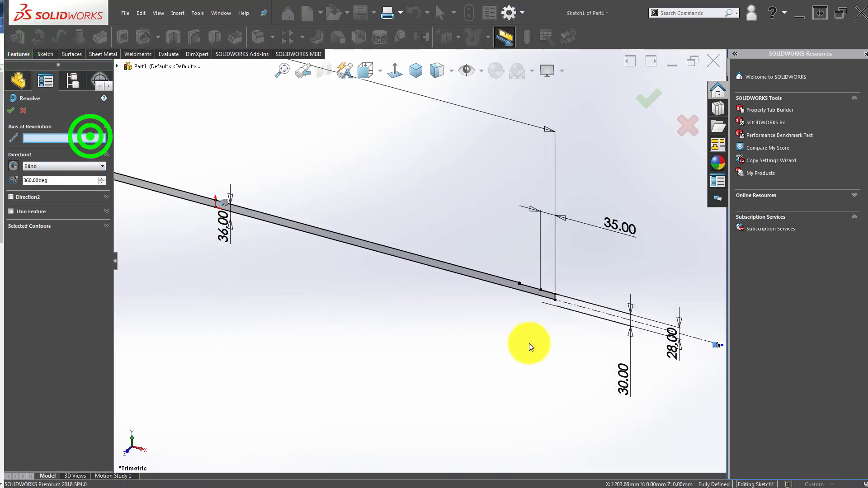
pyautogui.scroll(2, 533, 325)
pyautogui.click(538, 295)
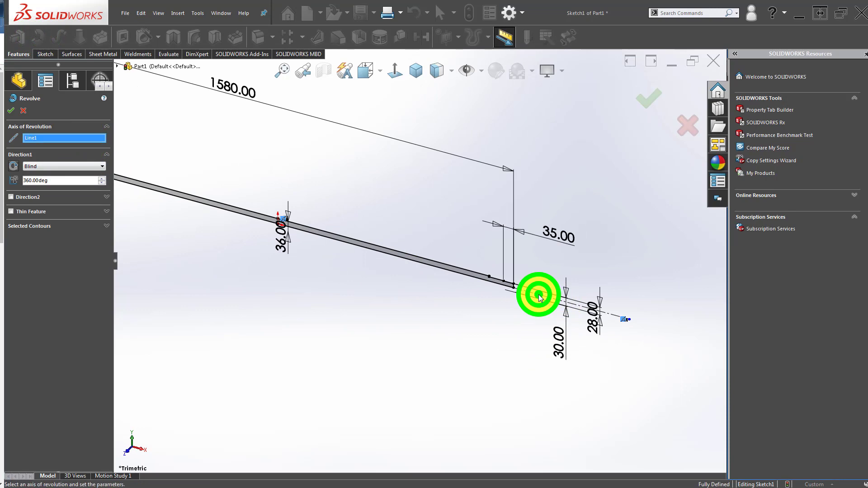
pyautogui.click(653, 102)
pyautogui.click(574, 136)
pyautogui.click(410, 70)
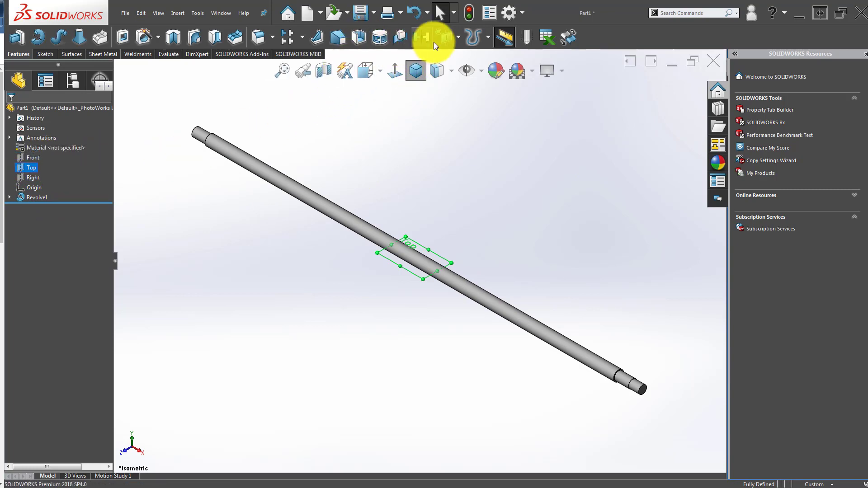
# - Create Plane1 parallel to the Top plane and tangent to the shaft's cylindrical face
pyautogui.click(455, 38)
pyautogui.click(466, 54)
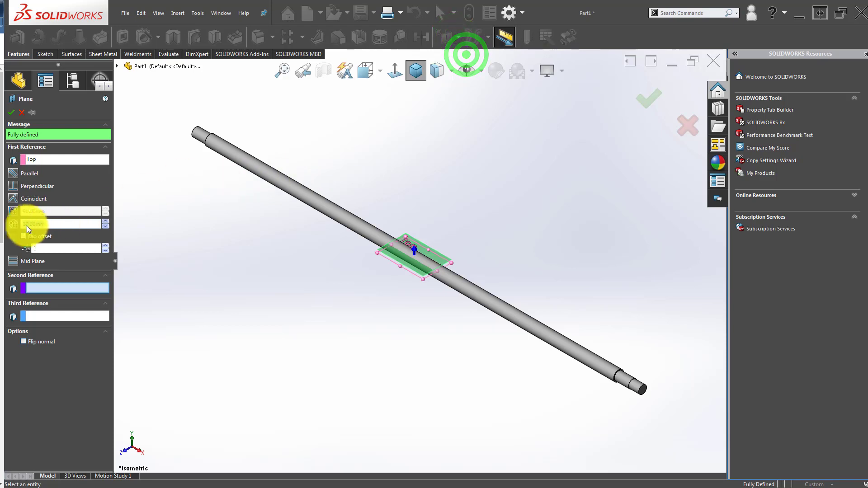
pyautogui.click(303, 186)
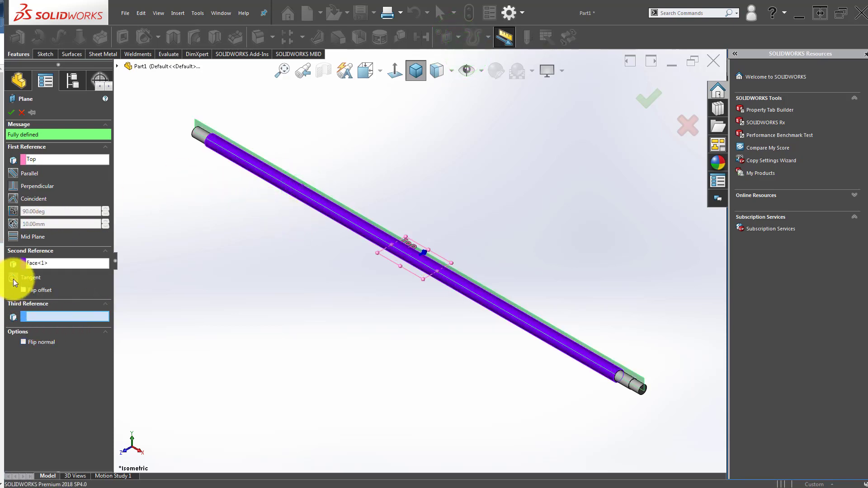
pyautogui.click(12, 173)
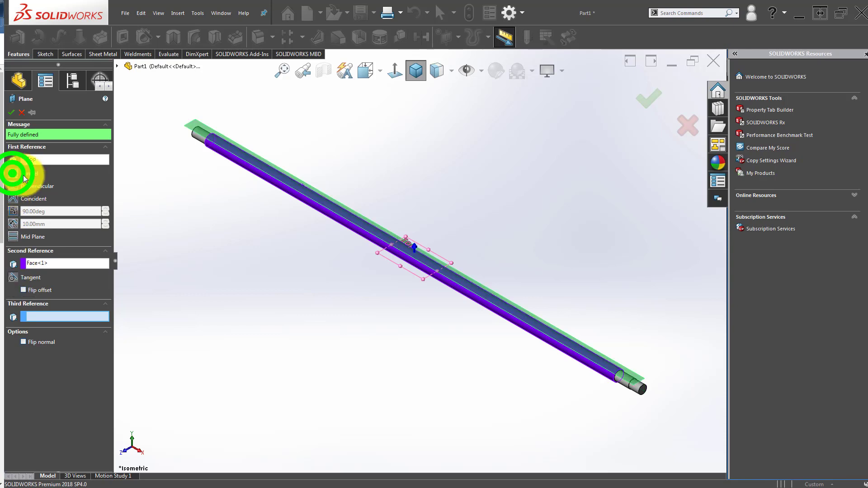
pyautogui.scroll(-3, 433, 243)
pyautogui.click(548, 111)
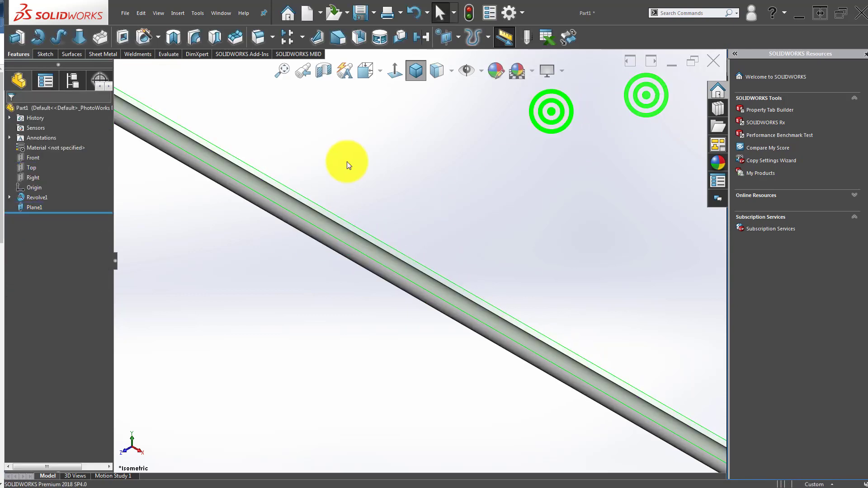
pyautogui.scroll(3, 158, 125)
pyautogui.scroll(-5, 208, 134)
# - Start a new sketch on Plane1 and view it Normal To
pyautogui.click(228, 167)
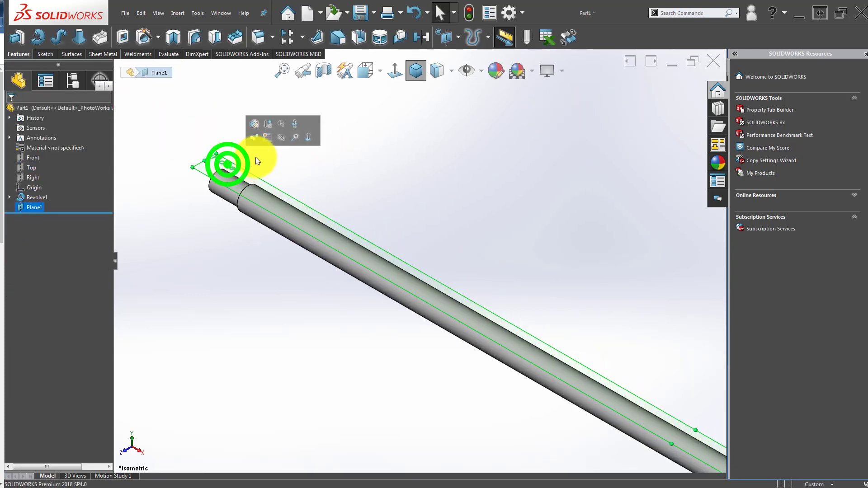
pyautogui.click(265, 137)
pyautogui.click(395, 72)
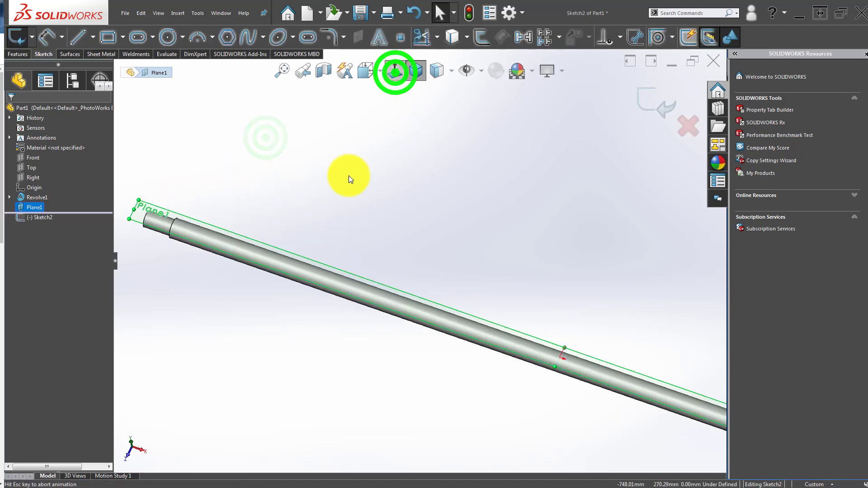
pyautogui.click(235, 406)
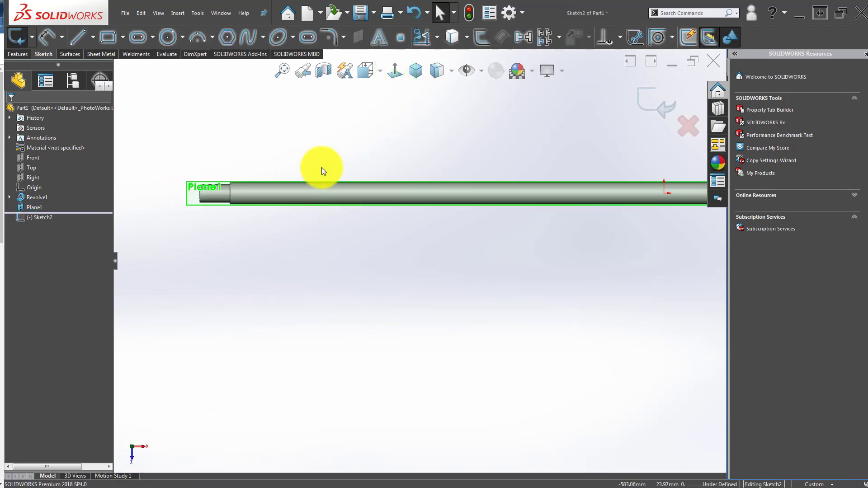
# - Draw a centerline from the origin to past the shaft's left end
pyautogui.click(94, 37)
pyautogui.click(101, 62)
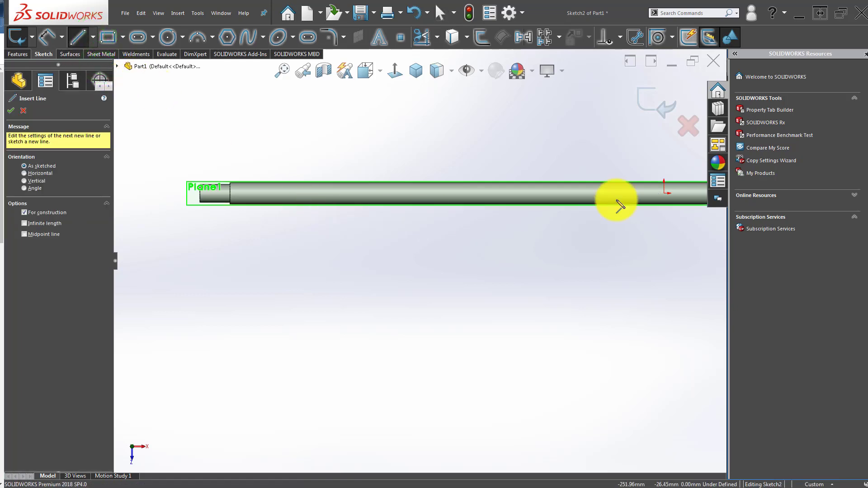
pyautogui.click(664, 193)
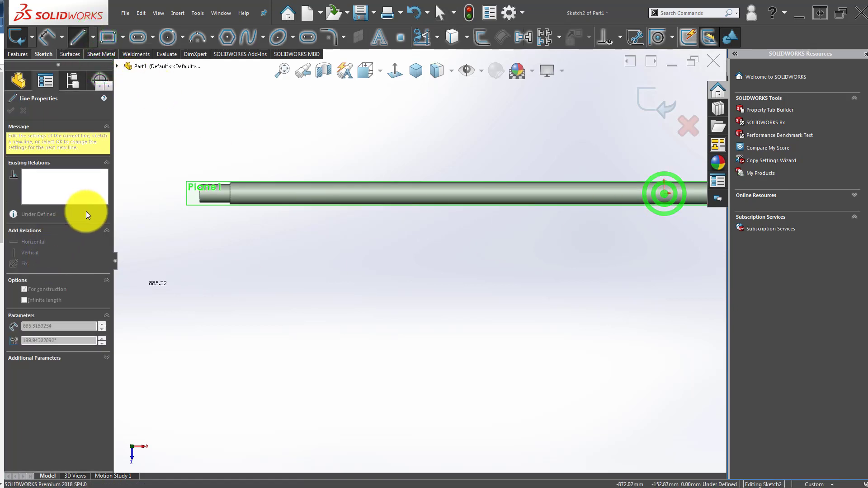
pyautogui.click(149, 194)
pyautogui.click(150, 275)
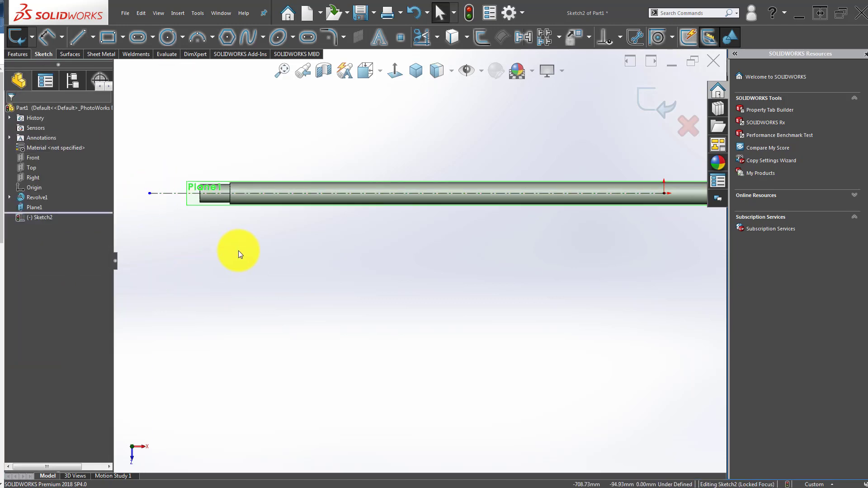
pyautogui.scroll(-5, 282, 186)
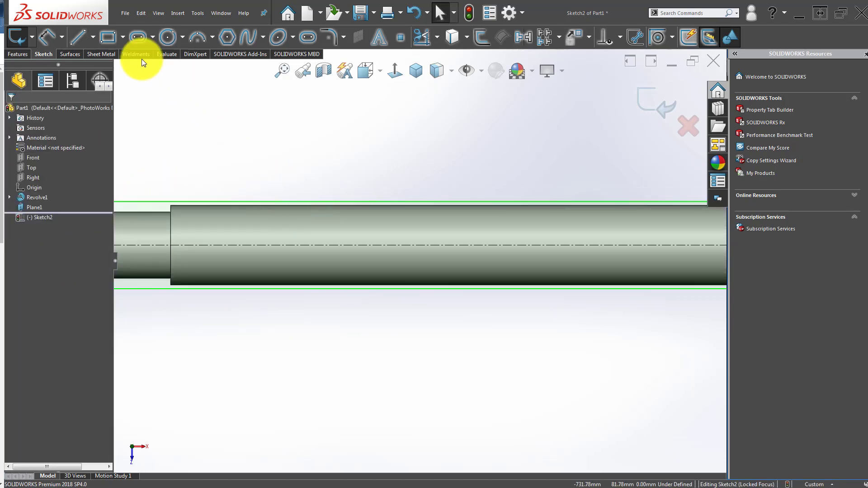
# - Draw two straight slots on the centerline, one left and one right
pyautogui.click(136, 39)
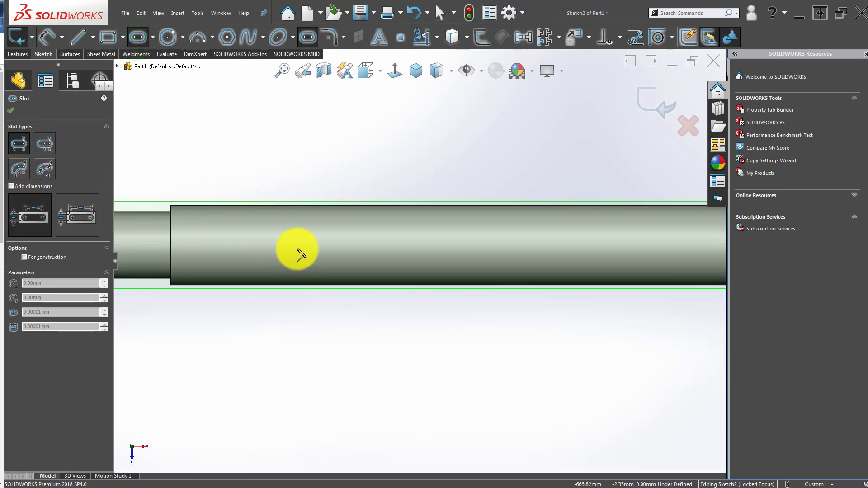
pyautogui.click(433, 245)
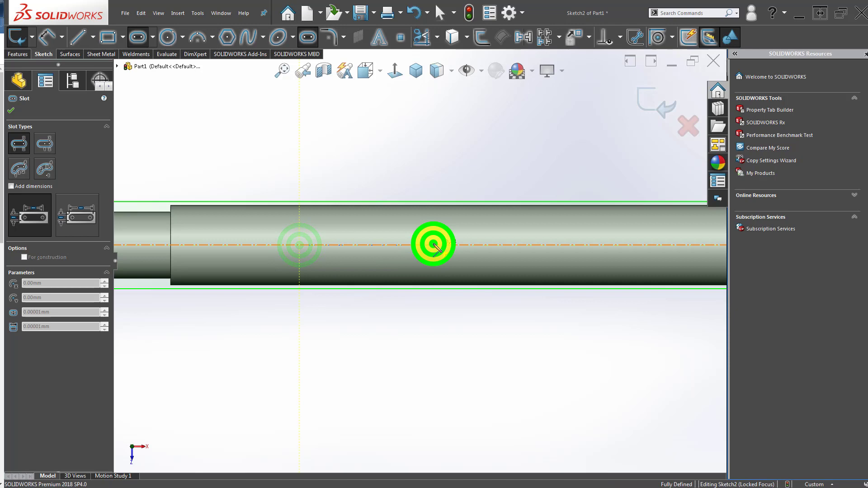
pyautogui.click(405, 260)
pyautogui.scroll(5, 434, 260)
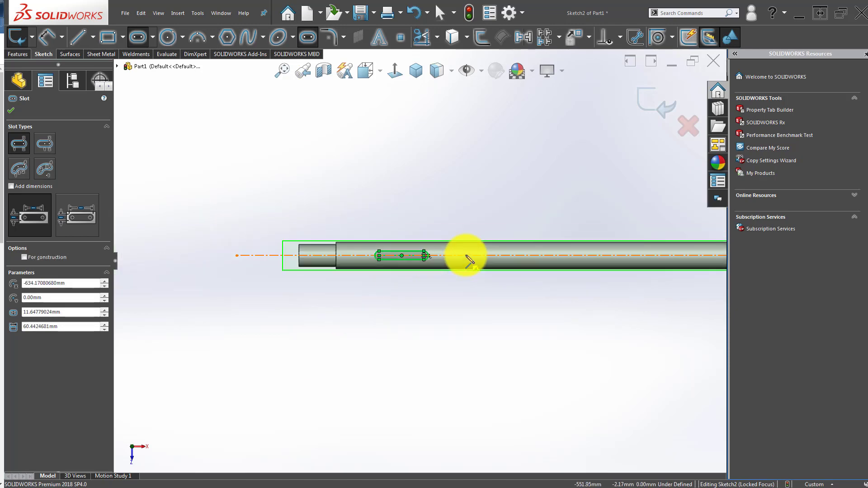
pyautogui.scroll(-2, 499, 260)
pyautogui.scroll(-2, 499, 266)
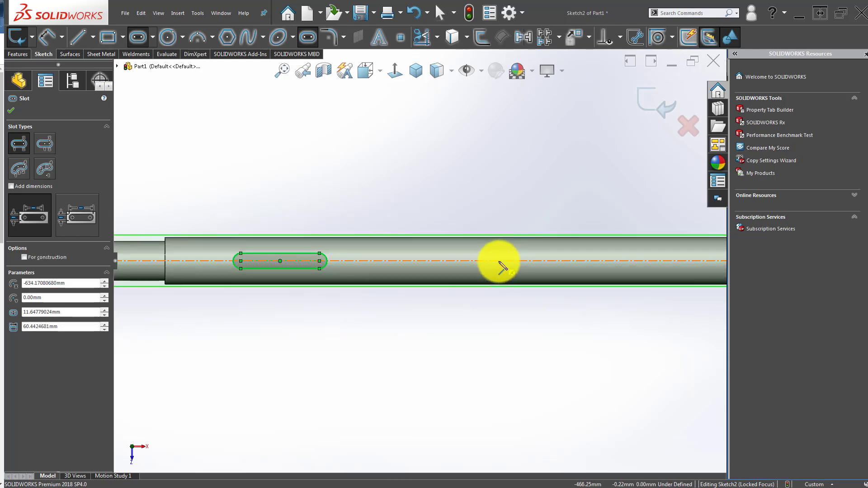
pyautogui.click(498, 261)
pyautogui.click(573, 261)
pyautogui.click(573, 268)
pyautogui.press('Escape')
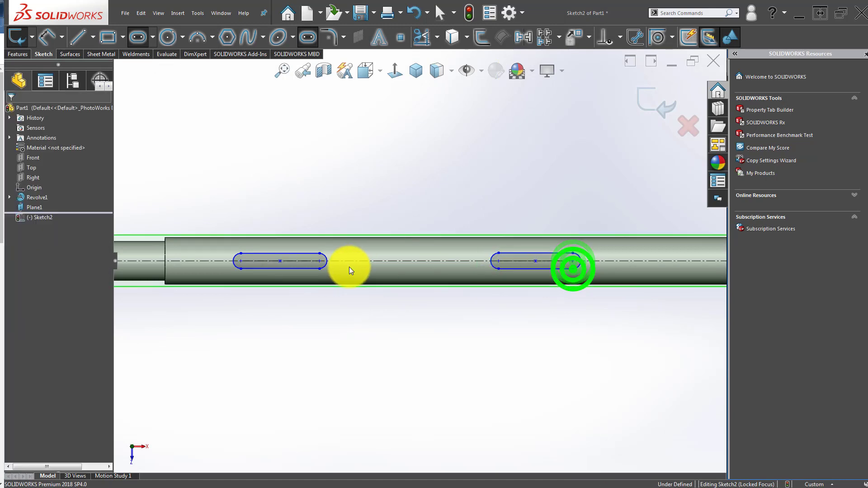
# - Add an Equal relation between the two slots and drag them to resize
pyautogui.click(519, 256)
pyautogui.click(558, 213)
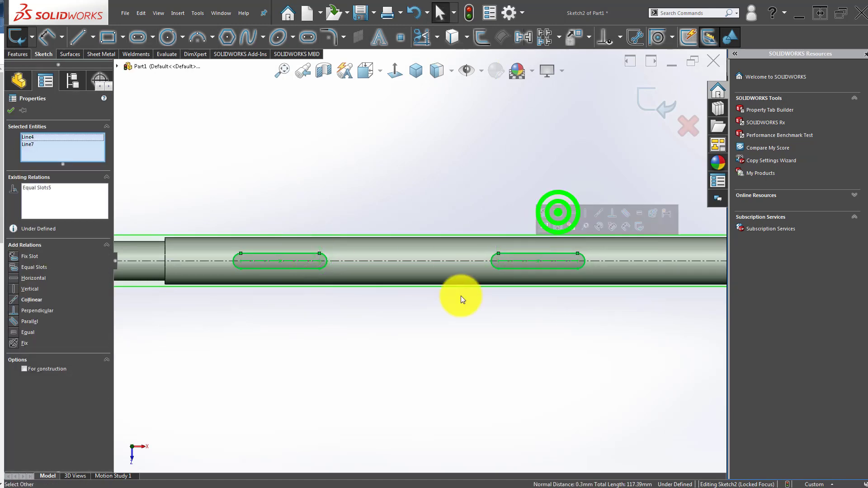
pyautogui.click(421, 315)
pyautogui.scroll(-2, 298, 303)
pyautogui.moveTo(339, 236)
pyautogui.mouseDown()
pyautogui.moveTo(273, 183)
pyautogui.moveTo(332, 197)
pyautogui.mouseUp()
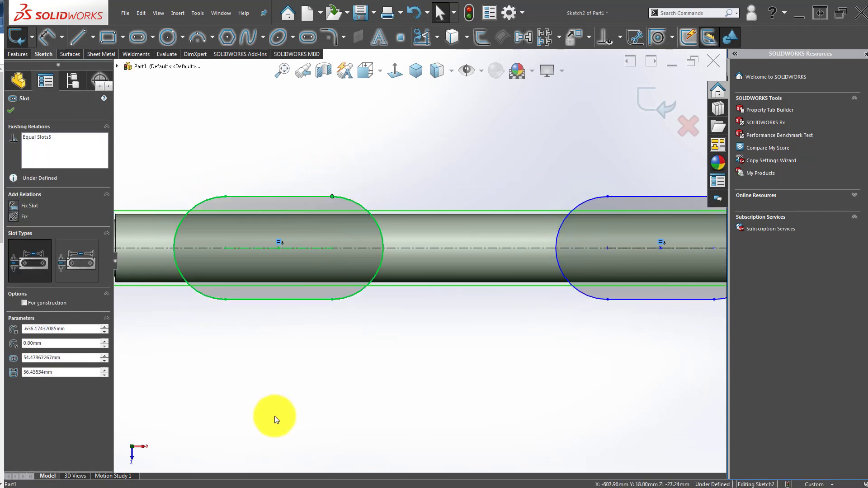
pyautogui.moveTo(275, 417); pyautogui.dragTo(270, 306, button='right')
# - Dimension the keyway slot width as 12 mm
pyautogui.click(268, 301)
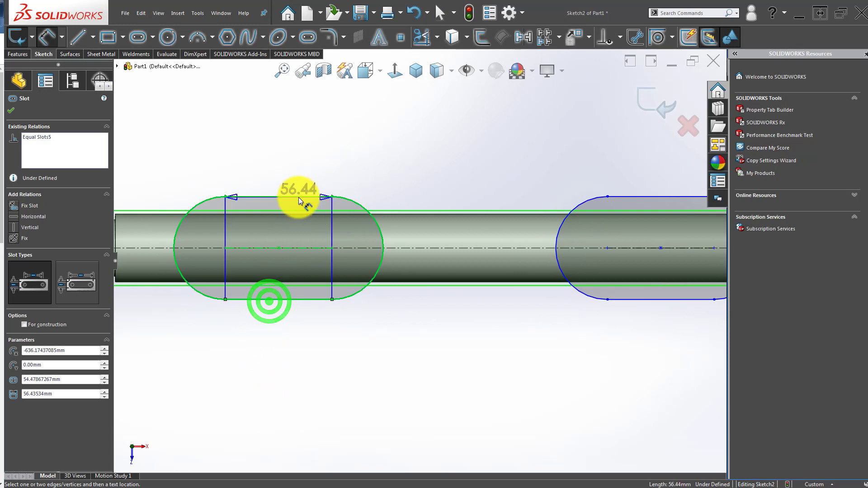
pyautogui.click(298, 197)
pyautogui.click(433, 240)
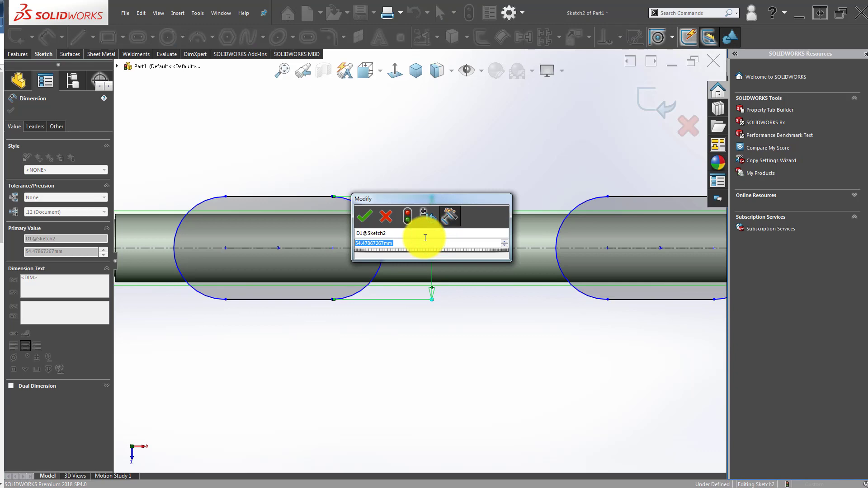
pyautogui.write('12')
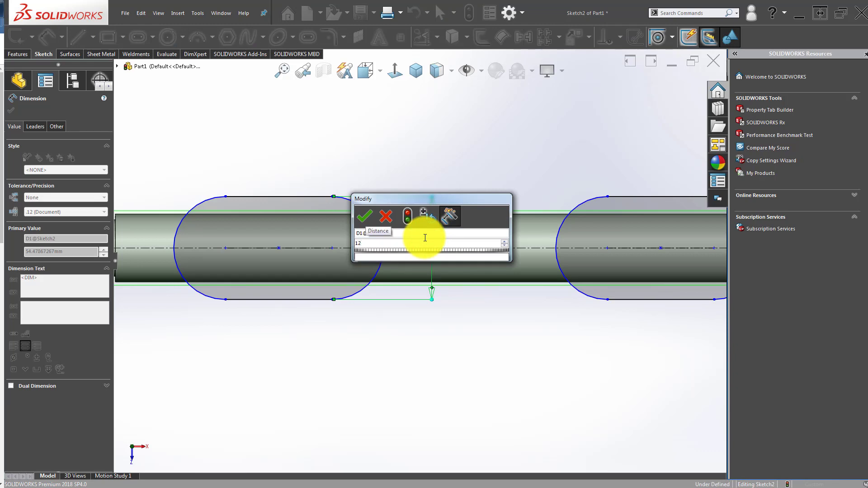
pyautogui.press('Return')
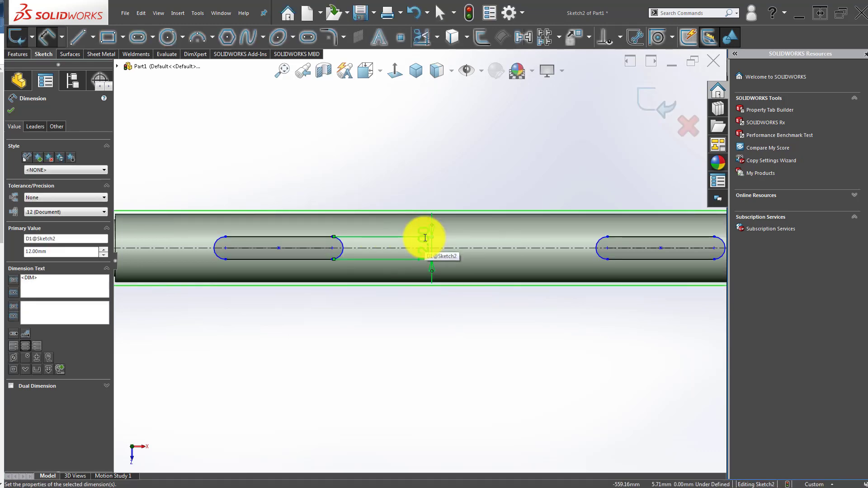
pyautogui.click(315, 403)
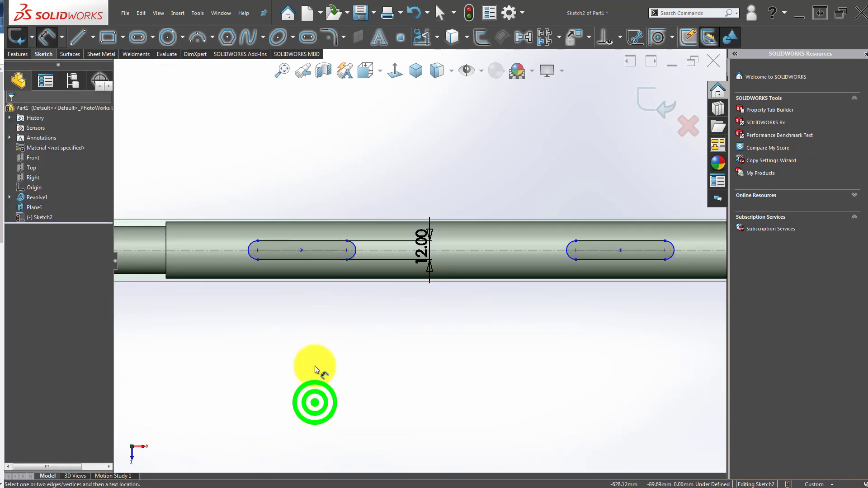
# - Dimension the left slot's straight length as 28 mm
pyautogui.click(265, 374)
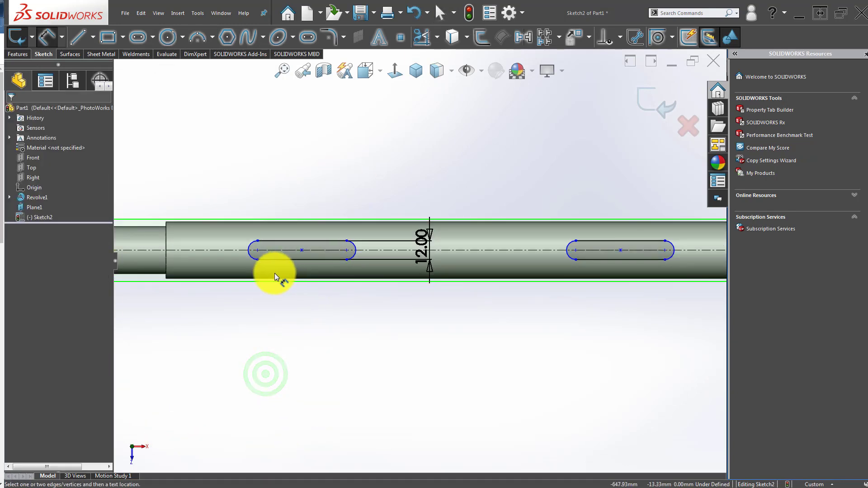
pyautogui.click(304, 240)
pyautogui.click(301, 179)
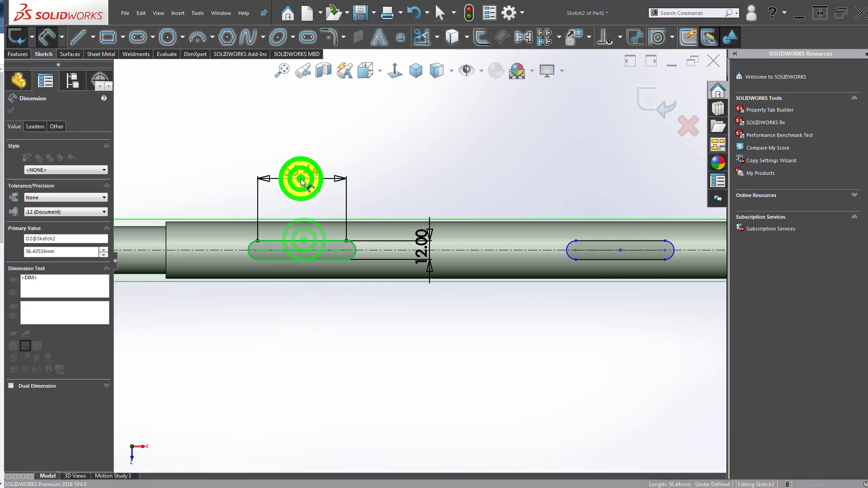
pyautogui.write('28')
pyautogui.press('Return')
# - Dimension the left slot 55 mm from the shaft shoulder
pyautogui.click(389, 365)
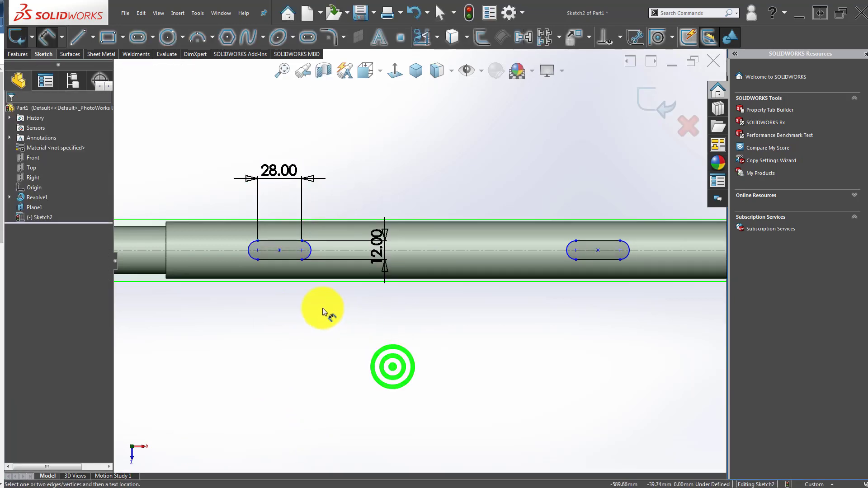
pyautogui.scroll(2, 430, 262)
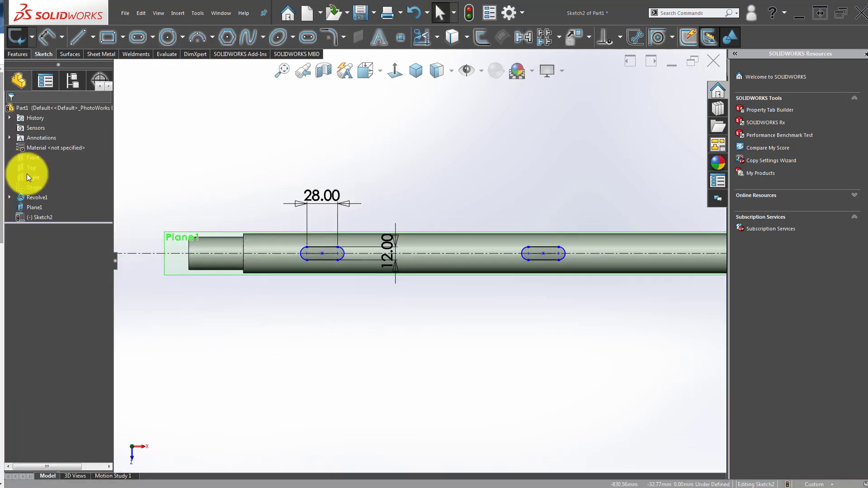
pyautogui.moveTo(302, 320); pyautogui.dragTo(293, 277, button='right')
pyautogui.scroll(2, 293, 277)
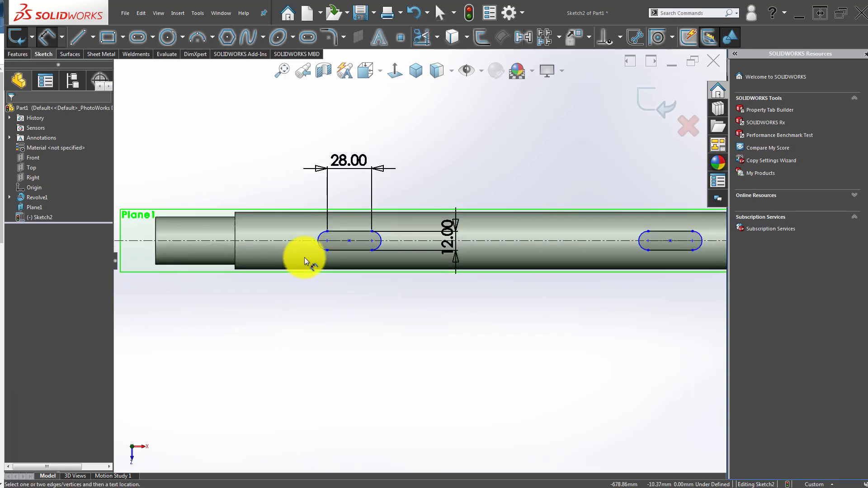
pyautogui.click(321, 236)
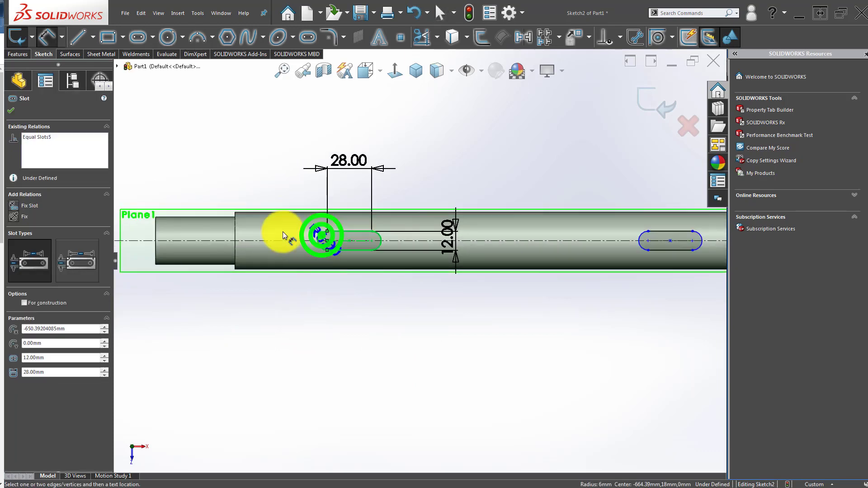
pyautogui.click(235, 219)
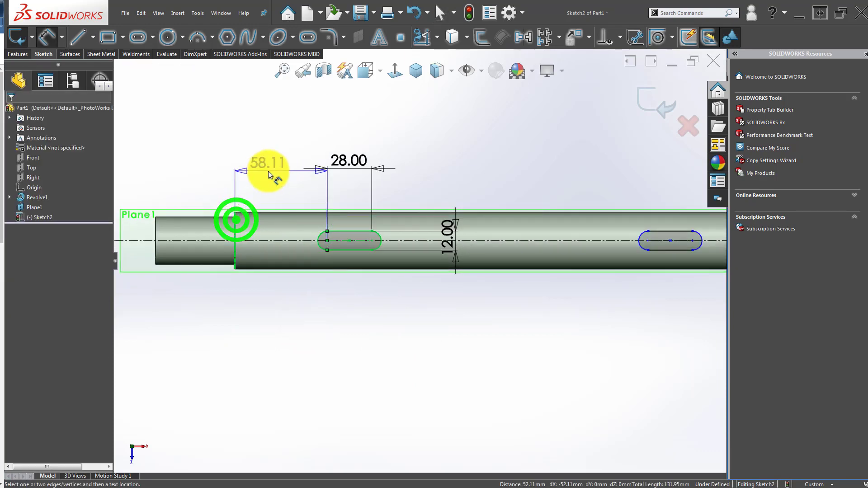
pyautogui.click(267, 171)
pyautogui.write('55')
pyautogui.press('Return')
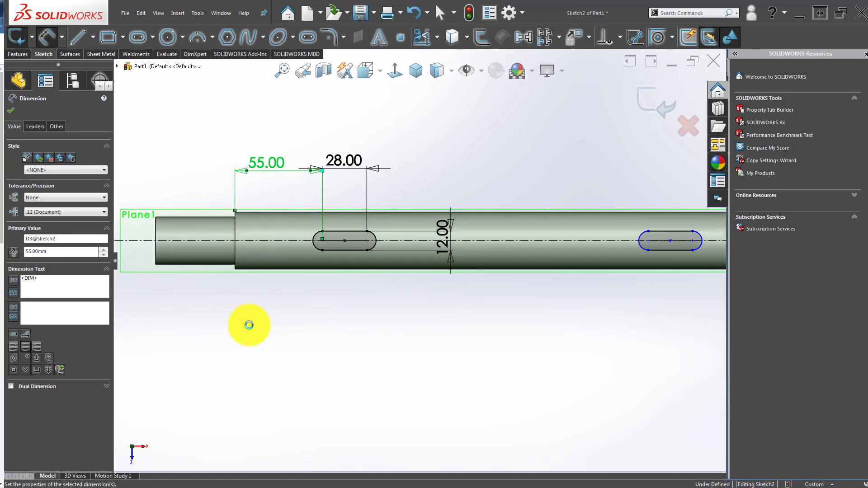
pyautogui.click(250, 325)
# - Space the two slots 225 mm apart, fully defining Sketch2
pyautogui.scroll(-3, 386, 304)
pyautogui.click(475, 372)
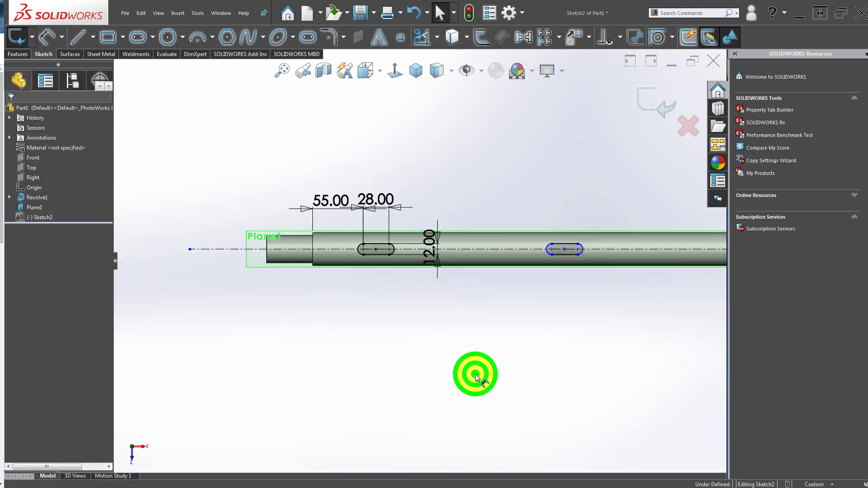
pyautogui.scroll(-2, 396, 254)
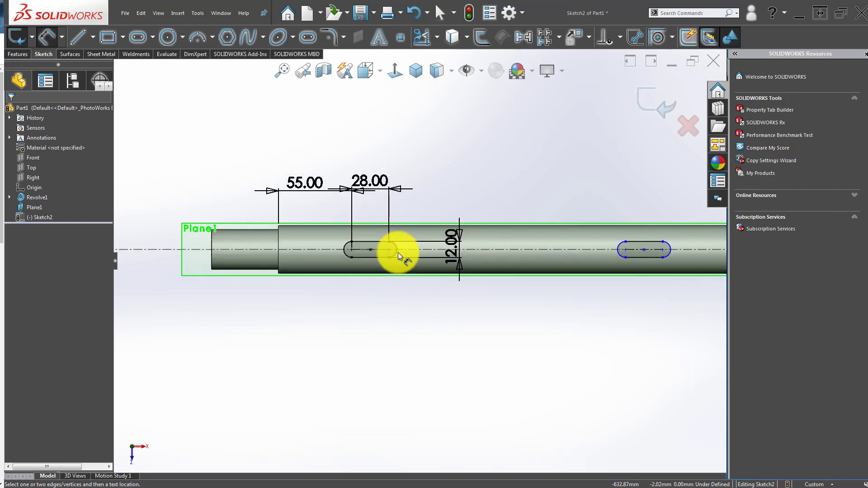
pyautogui.click(396, 254)
pyautogui.scroll(-2, 605, 242)
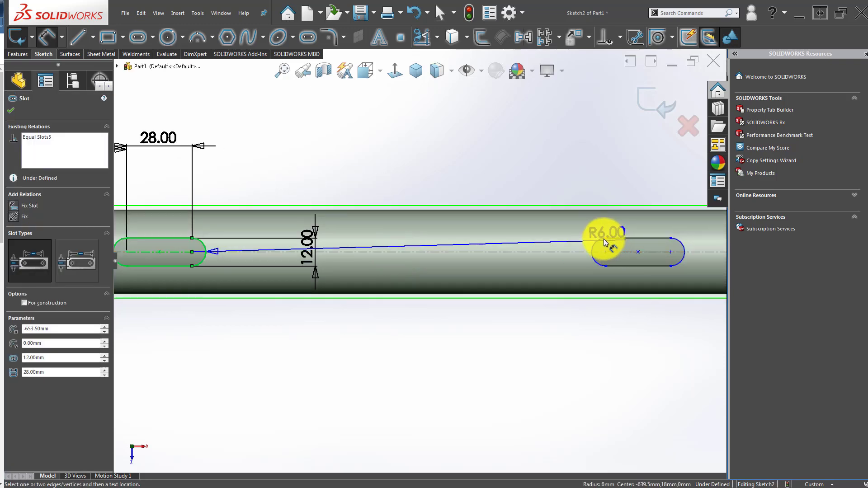
pyautogui.click(600, 245)
pyautogui.click(356, 147)
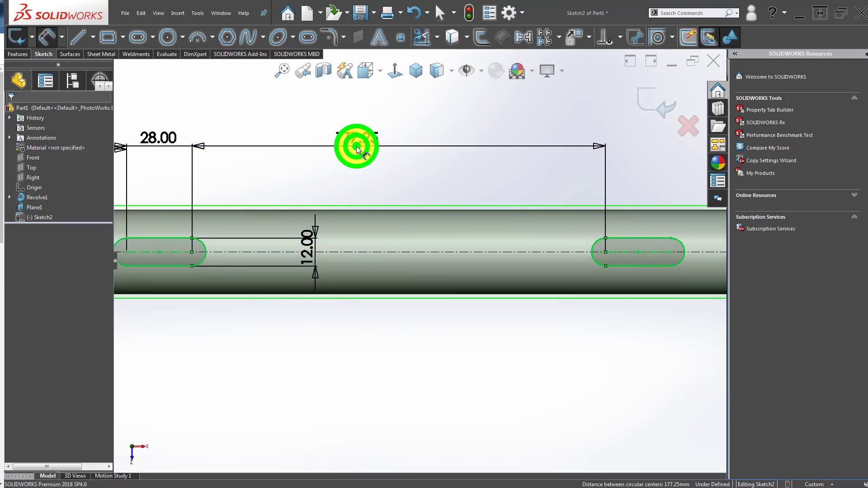
pyautogui.write('225')
pyautogui.press('Return')
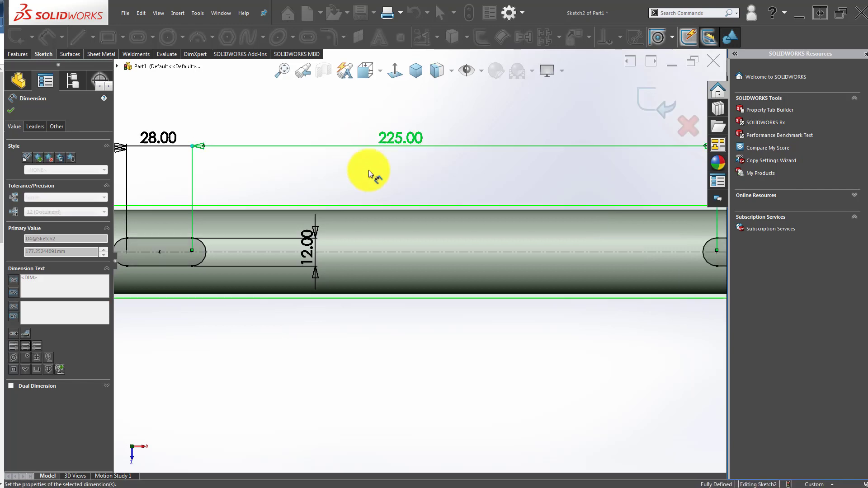
pyautogui.click(403, 169)
pyautogui.scroll(3, 398, 174)
pyautogui.scroll(2, 387, 222)
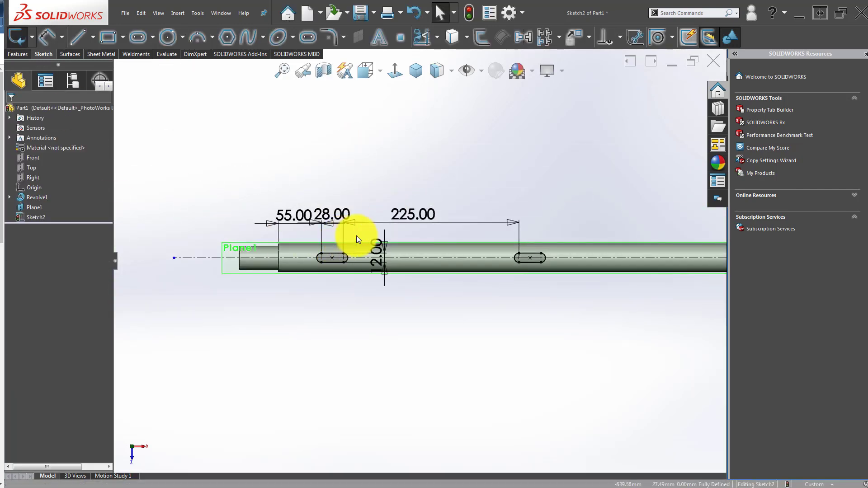
# - Extrude-cut the two slots 5 mm deep (Blind) as Cut-Extrude1
pyautogui.moveTo(373, 230); pyautogui.dragTo(115, 137, button='middle')
pyautogui.click(18, 54)
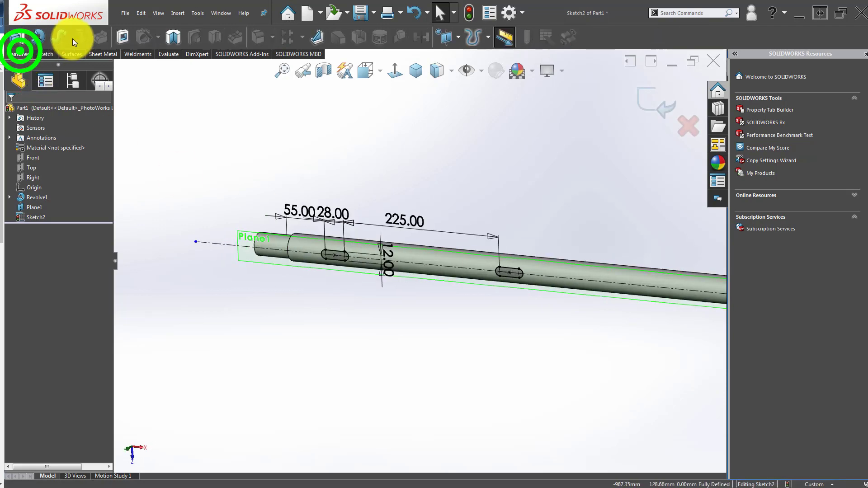
pyautogui.click(122, 36)
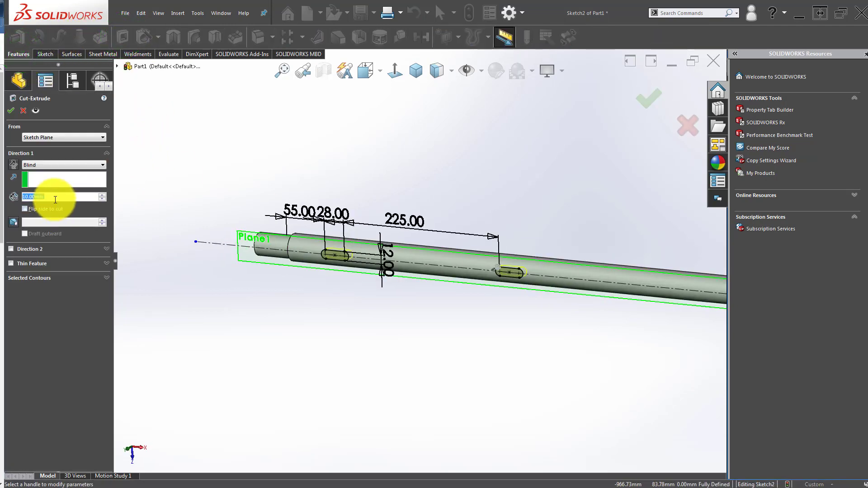
pyautogui.write('5')
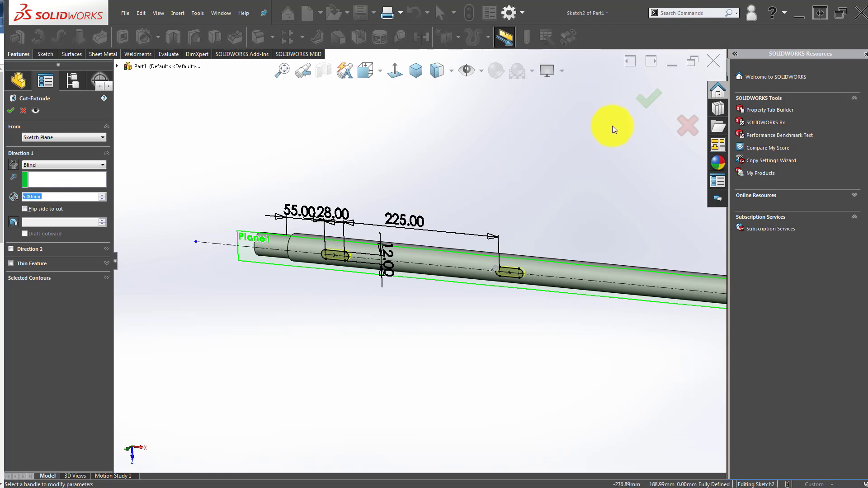
pyautogui.click(644, 98)
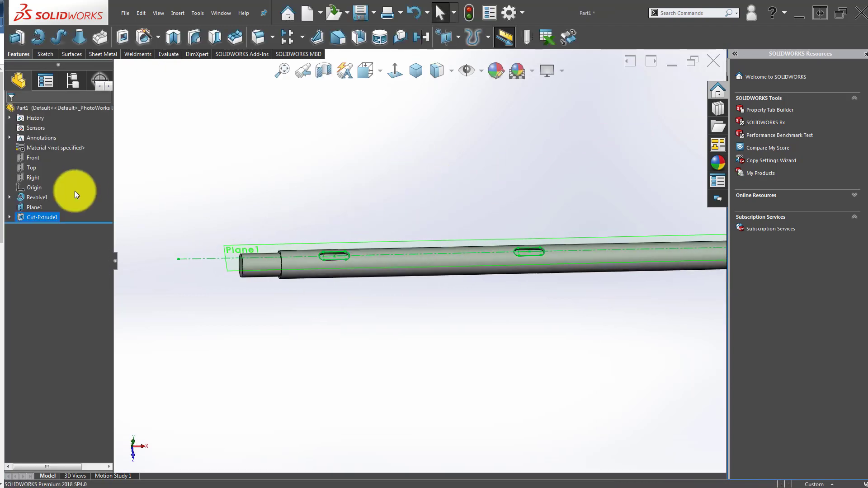
# - Set the Cut-Extrude1 keyway appearance colour to yellow
pyautogui.rightClick(38, 216)
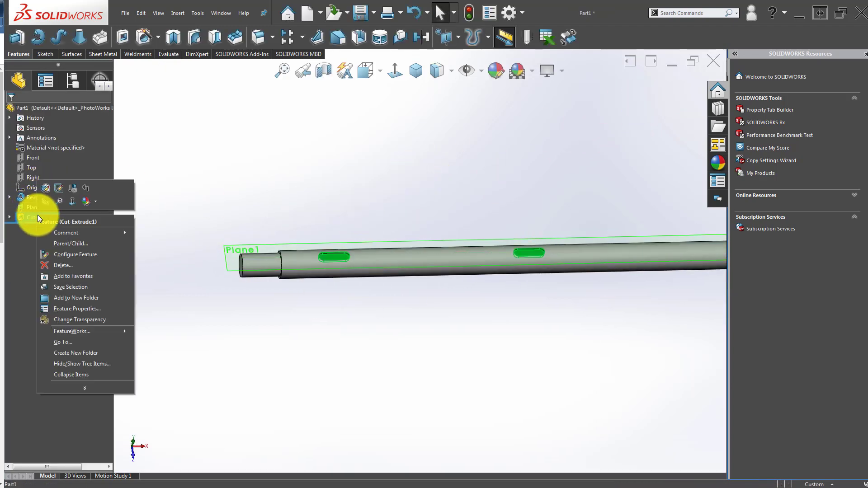
pyautogui.click(89, 202)
pyautogui.click(100, 230)
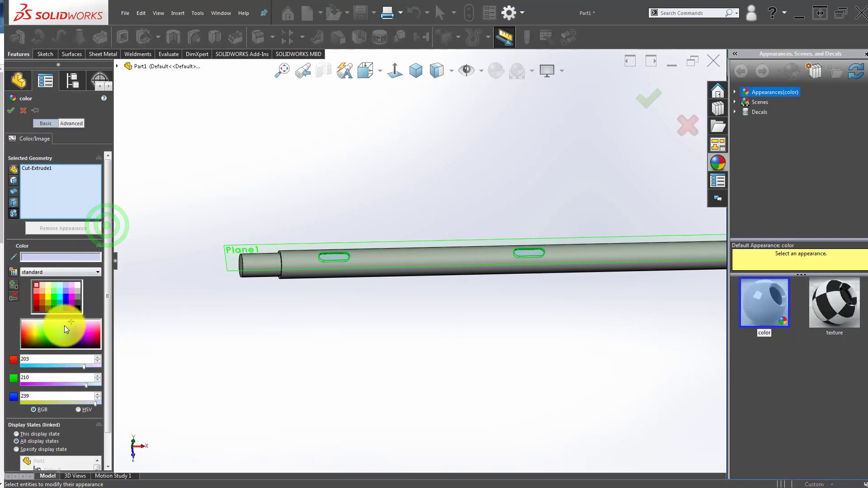
pyautogui.click(48, 298)
pyautogui.click(13, 109)
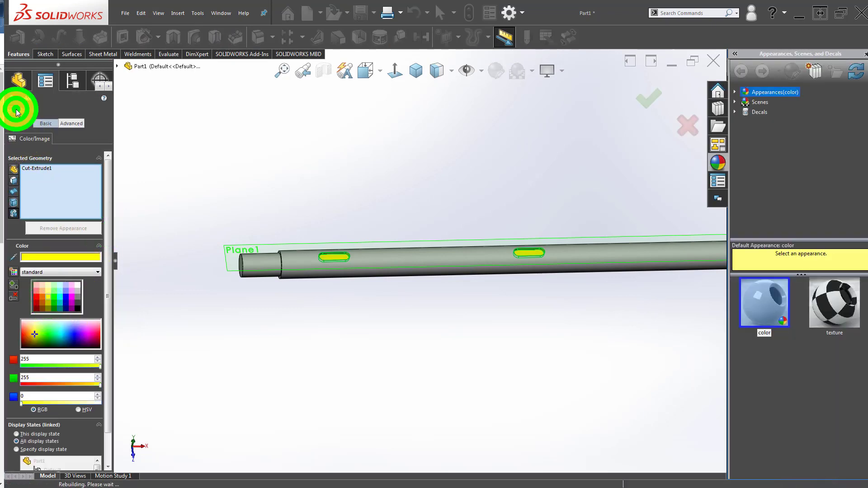
pyautogui.click(385, 163)
pyautogui.scroll(2, 585, 265)
# - Begin a reference plane on the stepped shaft face, then cancel that attempt
pyautogui.scroll(2, 603, 245)
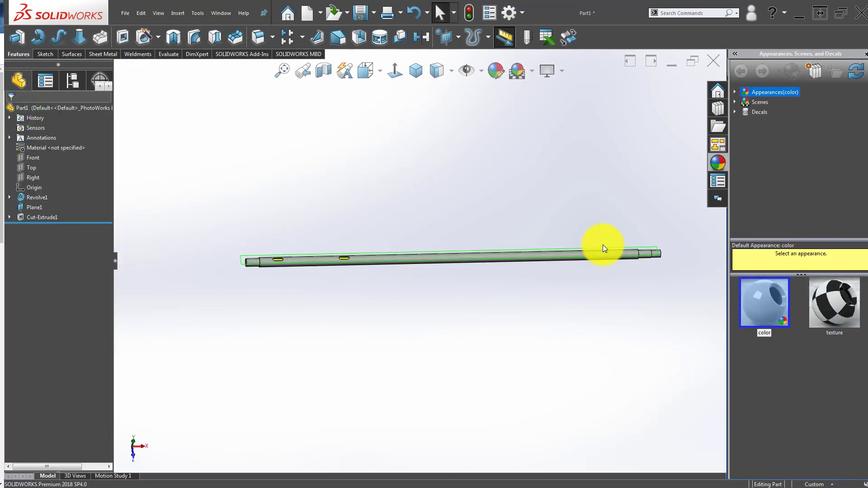
pyautogui.scroll(-3, 551, 259)
pyautogui.scroll(-2, 583, 247)
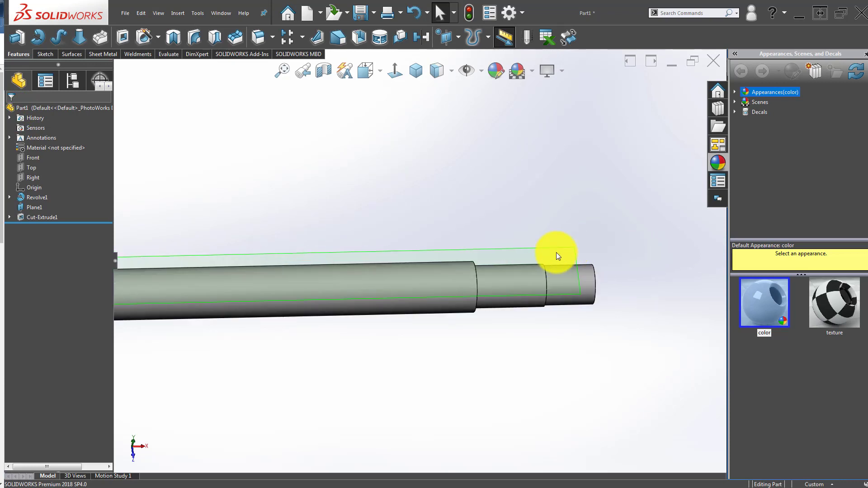
pyautogui.click(556, 251)
pyautogui.moveTo(492, 239)
pyautogui.mouseDown(button='middle')
pyautogui.moveTo(477, 178)
pyautogui.moveTo(458, 158)
pyautogui.moveTo(447, 198)
pyautogui.moveTo(464, 192)
pyautogui.mouseUp(button='middle')
pyautogui.click(465, 191)
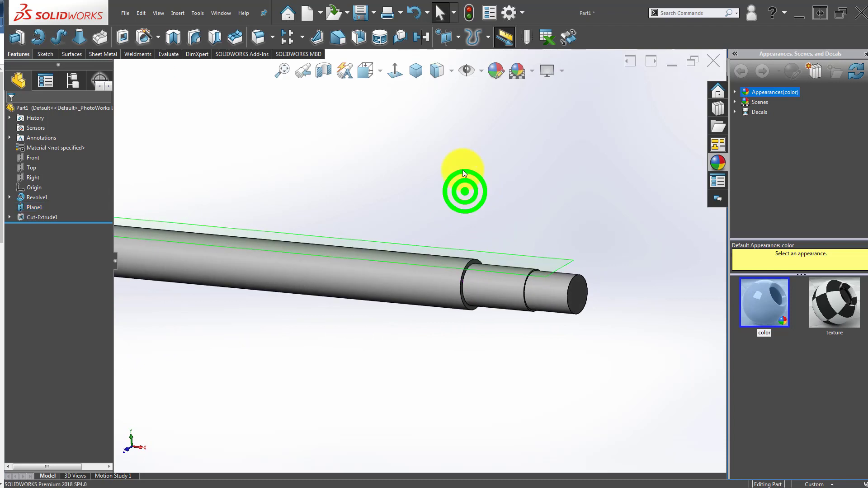
pyautogui.click(452, 32)
pyautogui.click(465, 54)
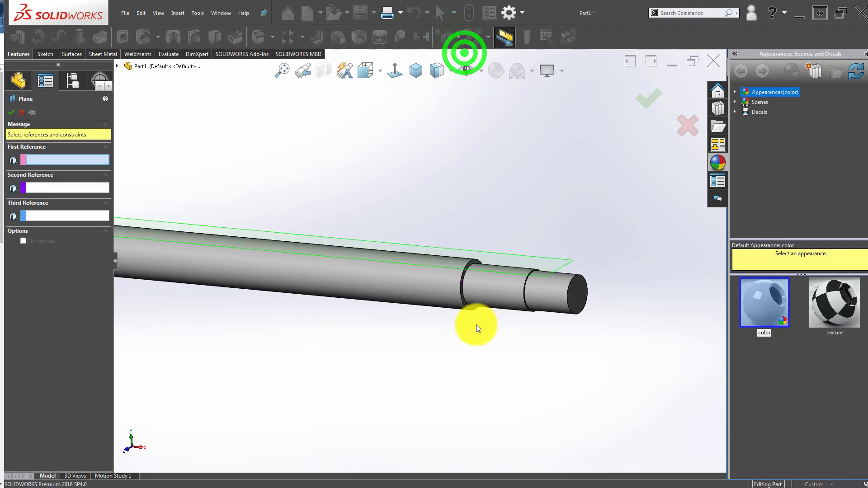
pyautogui.scroll(-2, 510, 287)
pyautogui.click(489, 294)
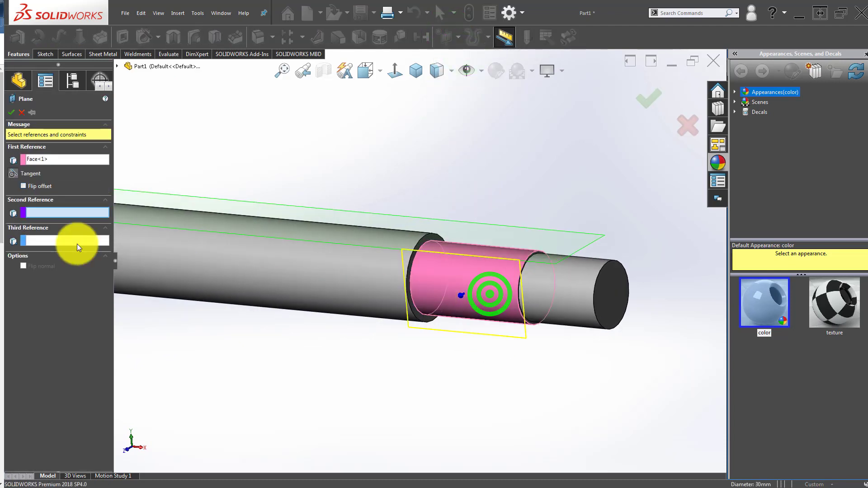
pyautogui.scroll(1, 404, 260)
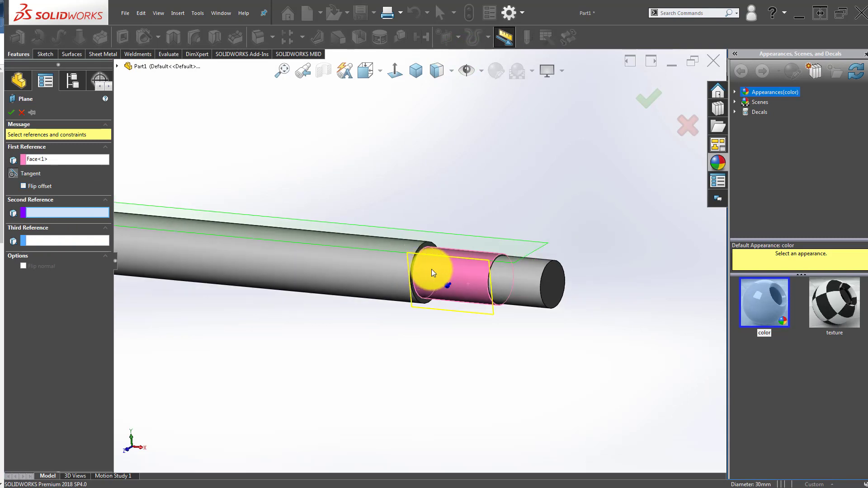
pyautogui.press('Escape')
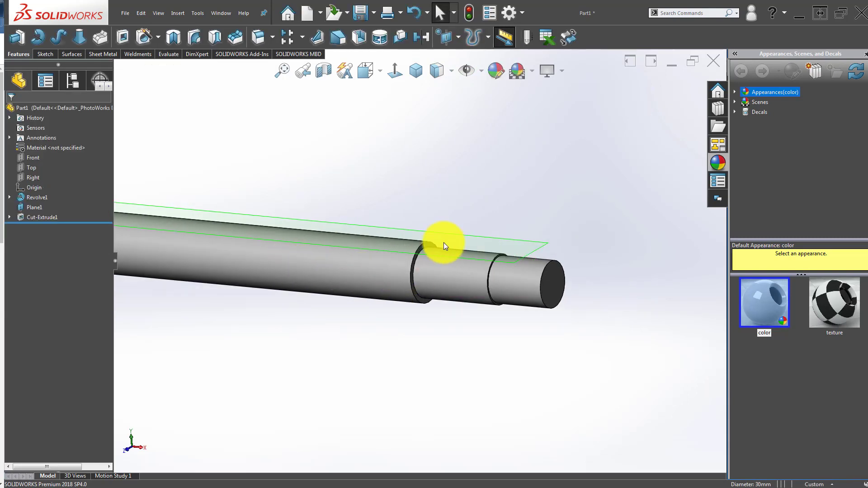
# - Define a new plane parallel to Top and tangent to the 30 mm step's face
pyautogui.scroll(2, 442, 242)
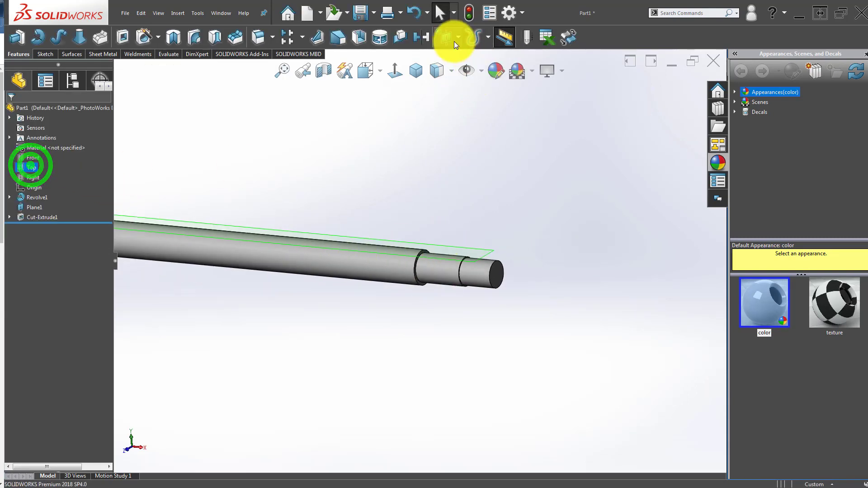
pyautogui.click(438, 37)
pyautogui.click(462, 56)
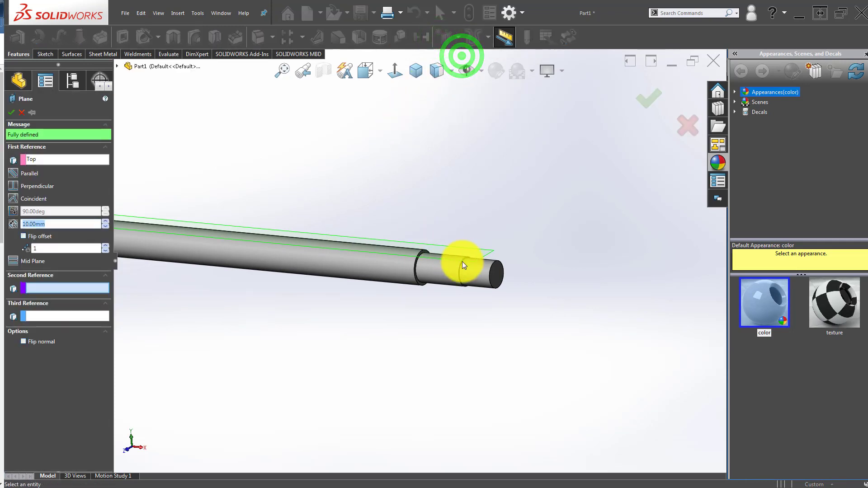
pyautogui.scroll(-3, 462, 264)
pyautogui.click(416, 265)
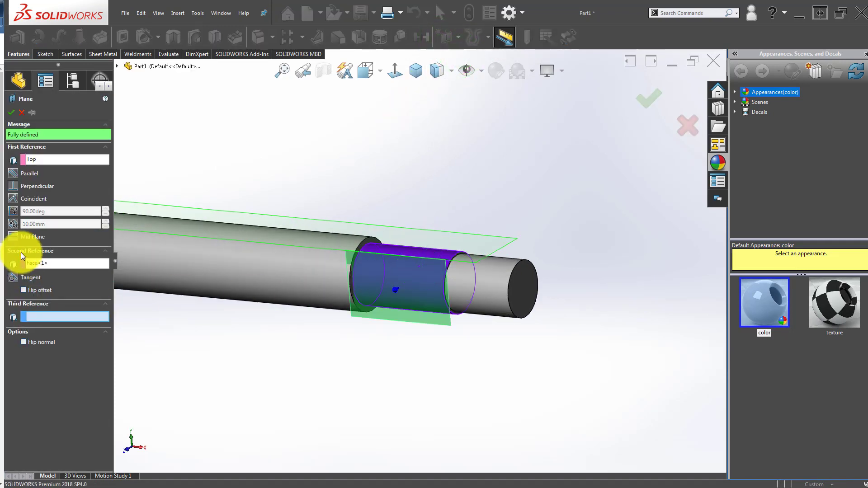
pyautogui.click(15, 174)
pyautogui.moveTo(388, 266); pyautogui.dragTo(393, 256, button='middle')
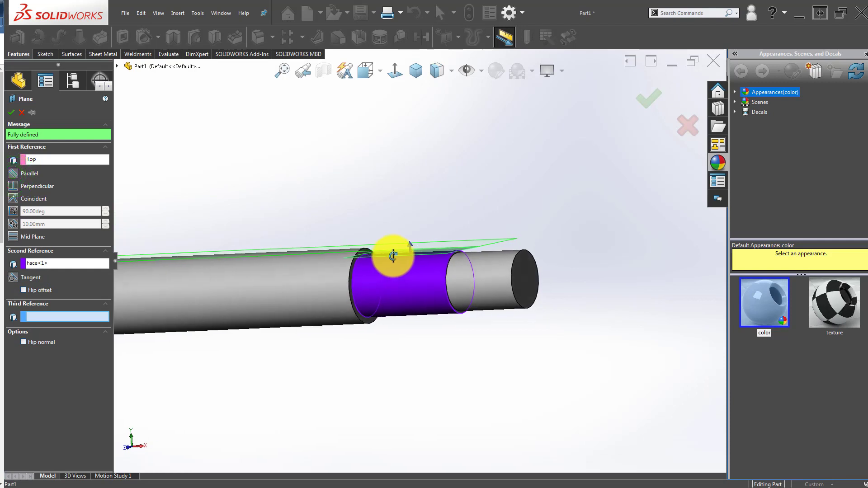
# - Create Plane2, then start a new sketch on it viewed Normal To
pyautogui.click(11, 112)
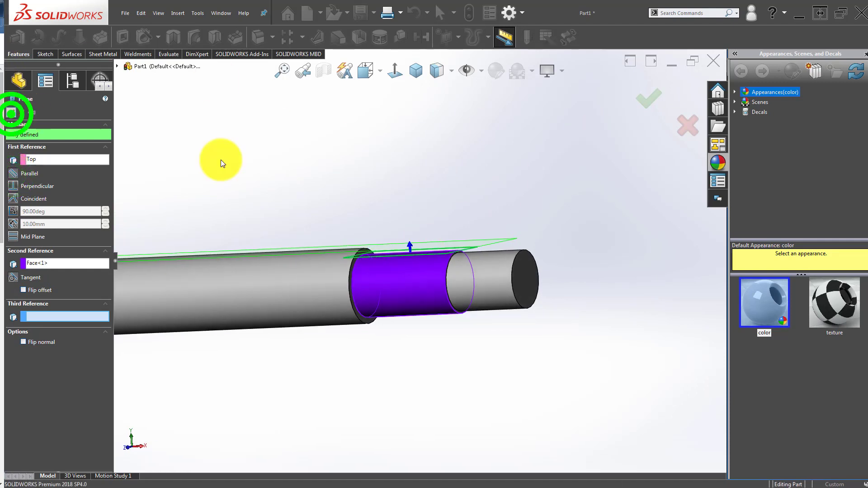
pyautogui.click(321, 177)
pyautogui.click(501, 246)
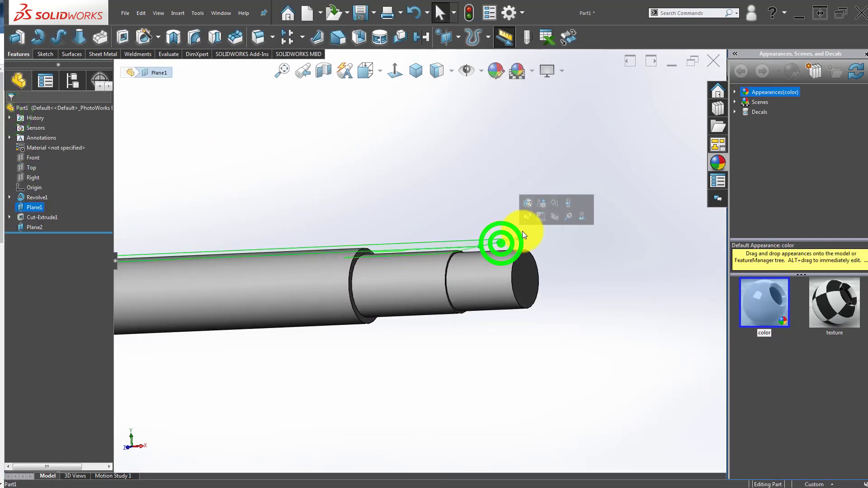
pyautogui.click(551, 218)
pyautogui.moveTo(393, 236); pyautogui.dragTo(413, 267, button='middle')
pyautogui.click(464, 251)
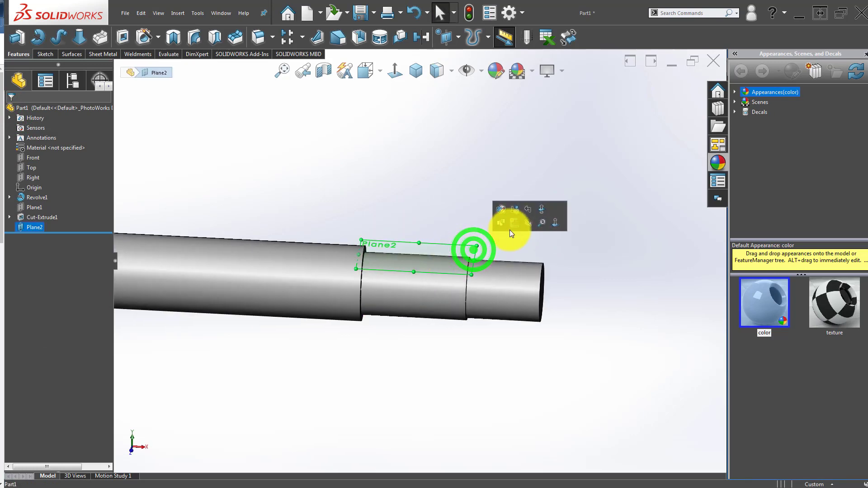
pyautogui.click(514, 223)
pyautogui.click(389, 72)
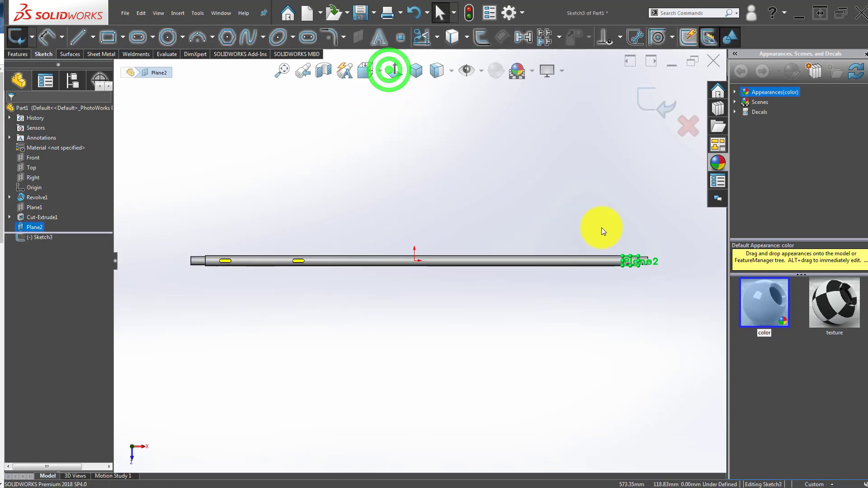
pyautogui.click(603, 227)
# - Draw a construction centerline along the shaft axis in Sketch3
pyautogui.scroll(-2, 487, 294)
pyautogui.scroll(-2, 474, 252)
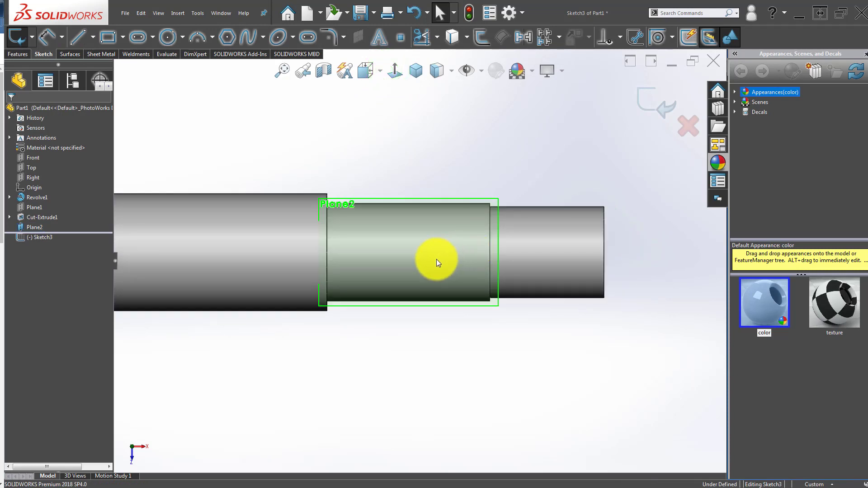
pyautogui.scroll(-3, 436, 259)
pyautogui.scroll(1, 411, 247)
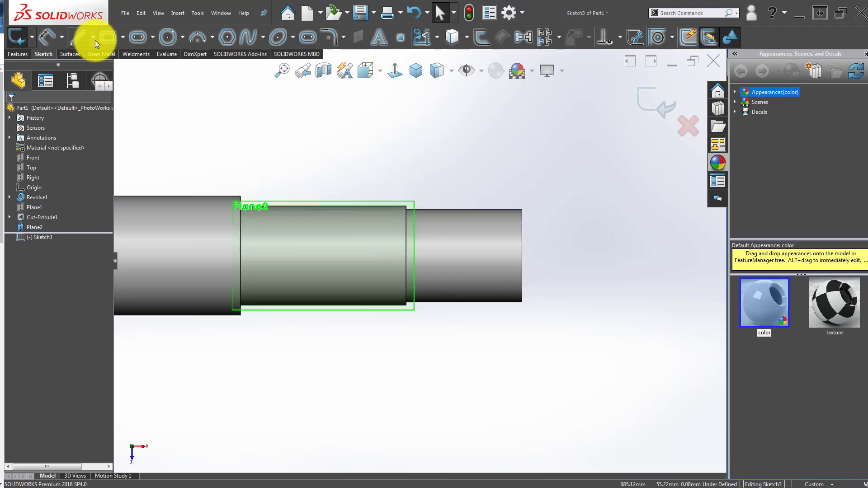
pyautogui.click(112, 70)
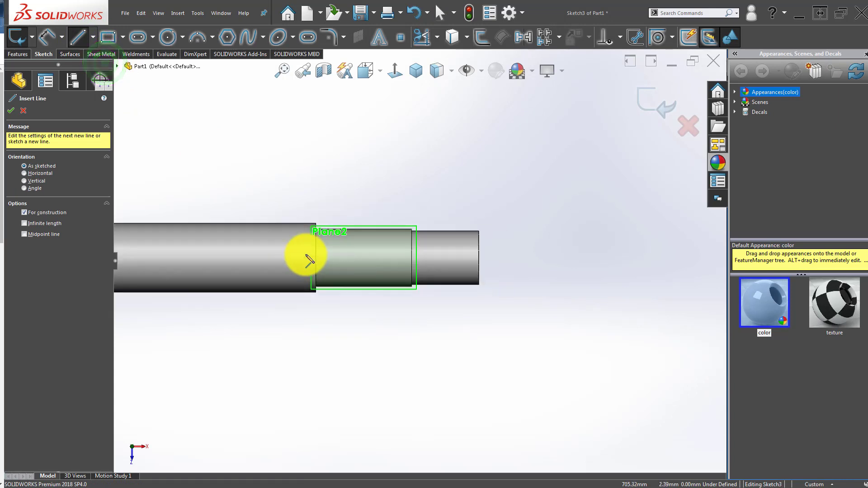
pyautogui.scroll(-3, 275, 276)
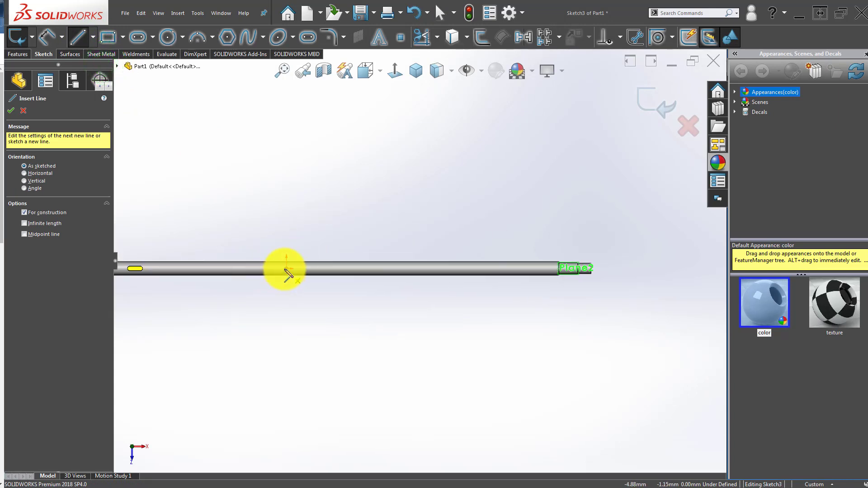
pyautogui.click(285, 269)
pyautogui.scroll(-2, 576, 283)
pyautogui.scroll(-2, 571, 244)
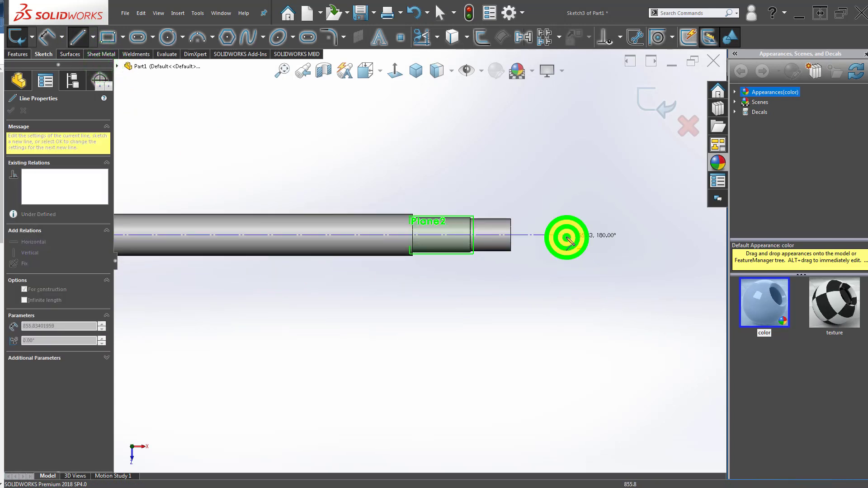
pyautogui.press('Escape')
pyautogui.click(471, 283)
# - Exit Sketch3, keeping the centerline on Plane2
pyautogui.scroll(-2, 455, 213)
pyautogui.scroll(-2, 455, 180)
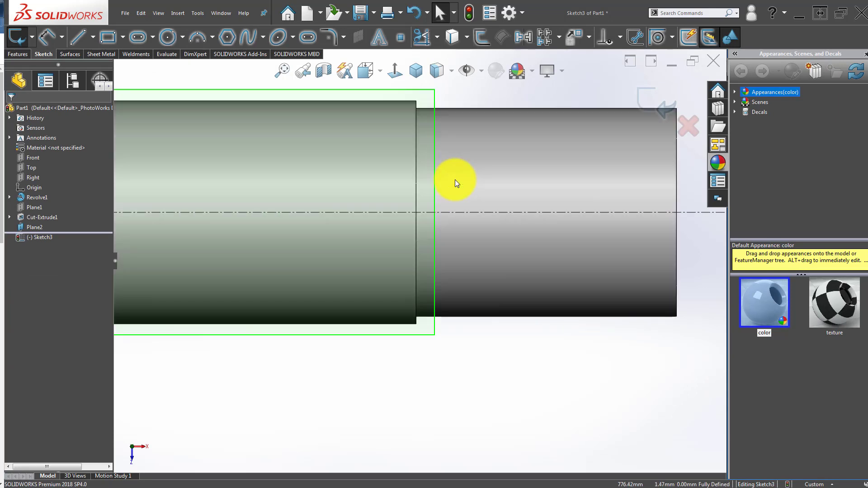
pyautogui.scroll(3, 474, 208)
pyautogui.scroll(2, 384, 273)
pyautogui.moveTo(384, 273)
pyautogui.mouseDown(button='middle')
pyautogui.moveTo(384, 149)
pyautogui.moveTo(365, 98)
pyautogui.moveTo(449, 254)
pyautogui.mouseUp(button='middle')
pyautogui.scroll(-1, 424, 246)
pyautogui.click(425, 250)
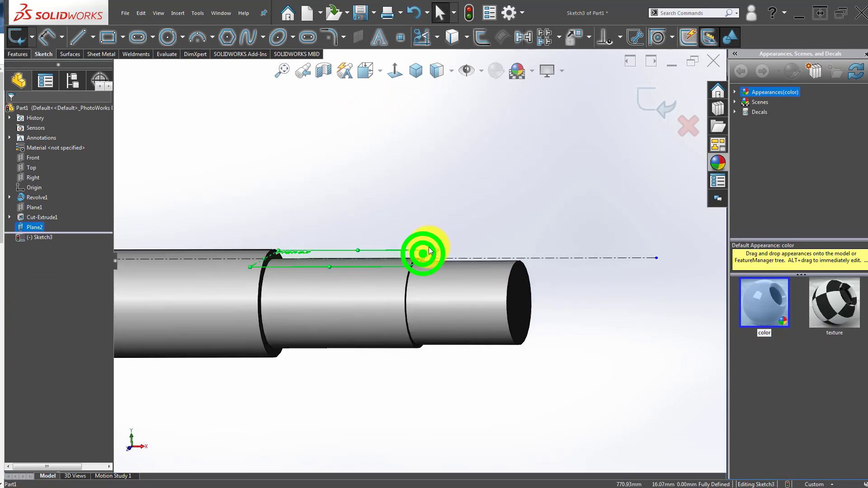
pyautogui.click(652, 95)
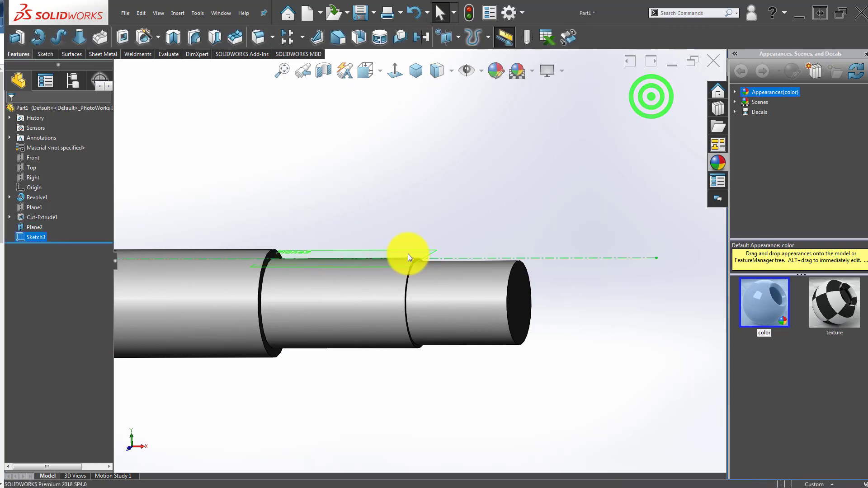
# - Redefine Plane2's second reference from the middle step's face to the end step's cylindrical face
pyautogui.click(409, 254)
pyautogui.click(429, 216)
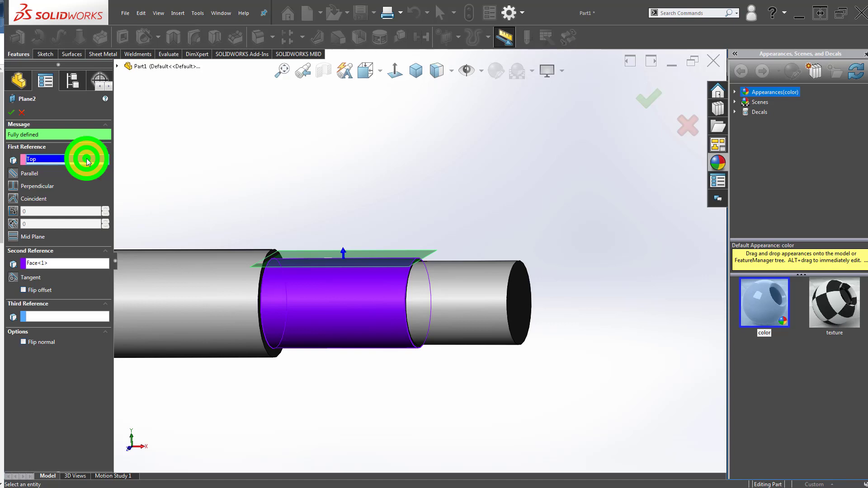
pyautogui.click(58, 262)
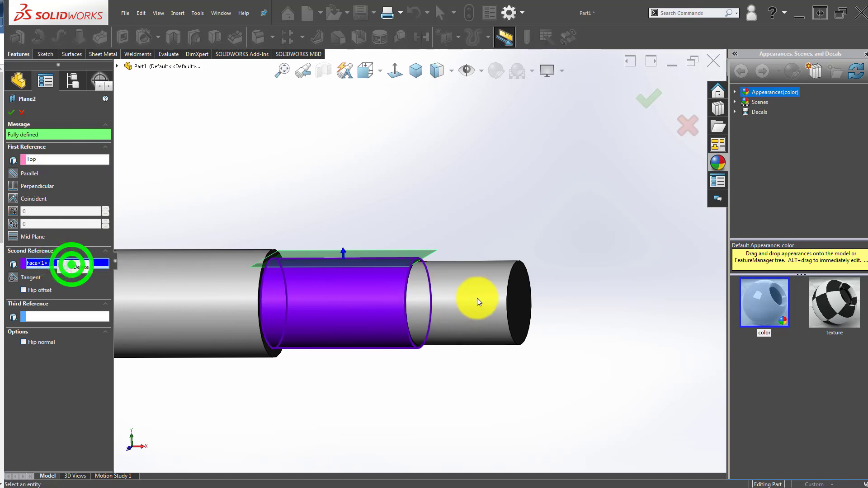
pyautogui.click(85, 267)
pyautogui.click(472, 274)
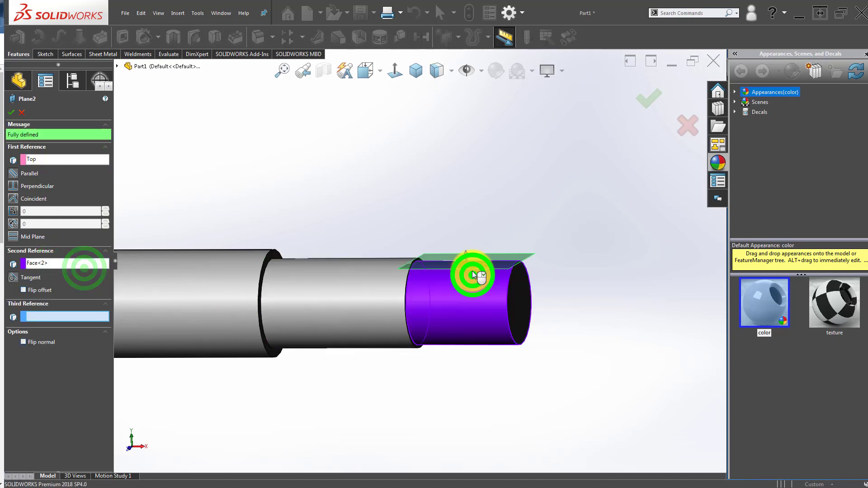
pyautogui.click(651, 103)
# - Orbit to an angled view and select Plane2, then Sketch3 in the feature tree
pyautogui.click(466, 141)
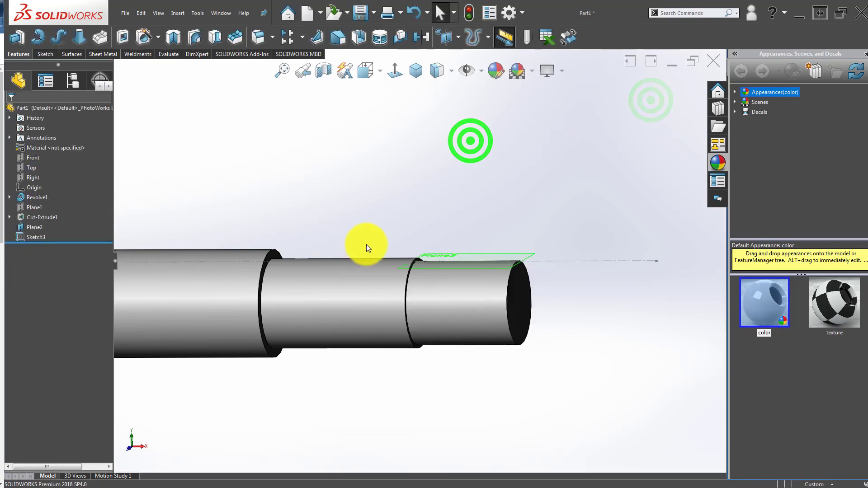
pyautogui.moveTo(364, 245)
pyautogui.mouseDown(button='middle')
pyautogui.moveTo(390, 261)
pyautogui.moveTo(436, 226)
pyautogui.mouseUp(button='middle')
pyautogui.click(456, 213)
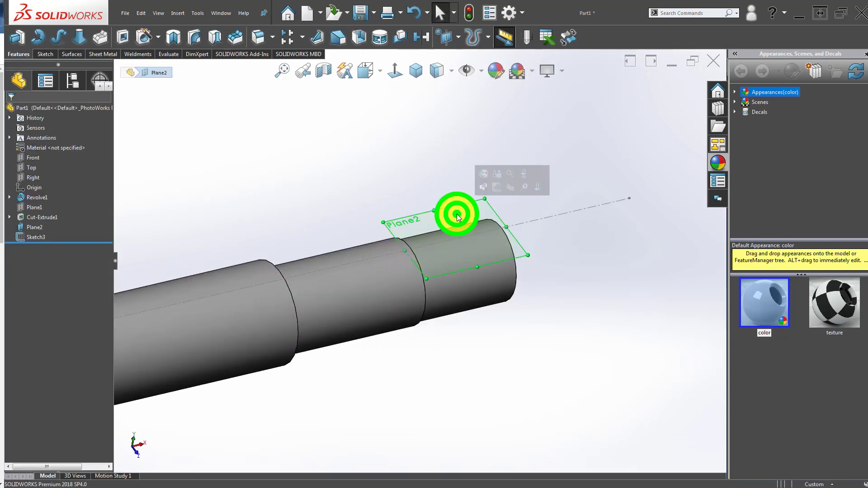
pyautogui.click(30, 242)
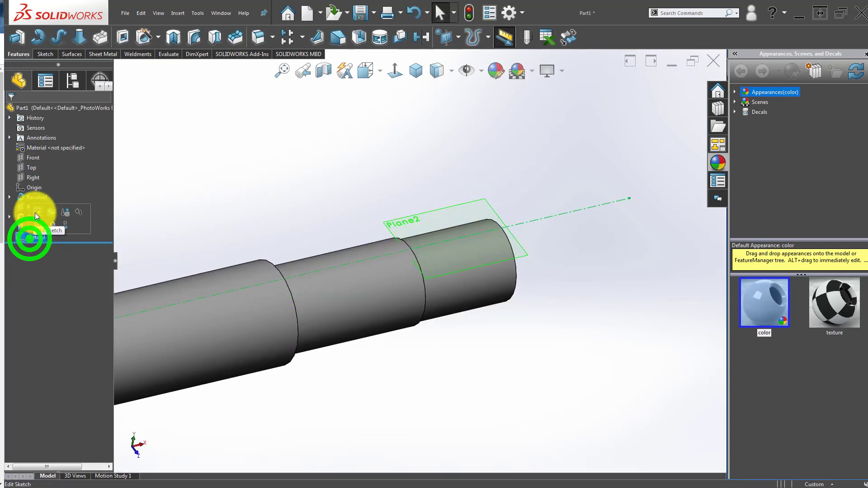
# - Reopen Sketch3 for editing and view it normal to the sketch plane
pyautogui.click(36, 215)
pyautogui.click(402, 153)
pyautogui.click(393, 71)
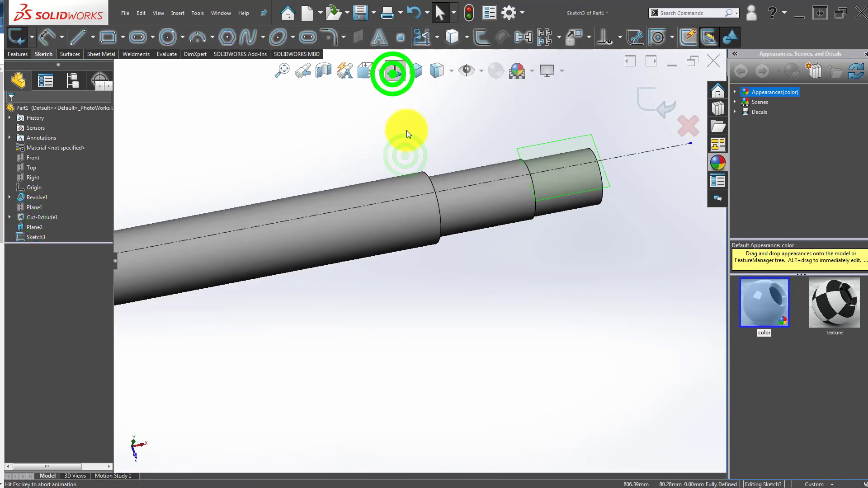
pyautogui.click(696, 324)
pyautogui.scroll(-3, 655, 254)
pyautogui.scroll(-3, 539, 272)
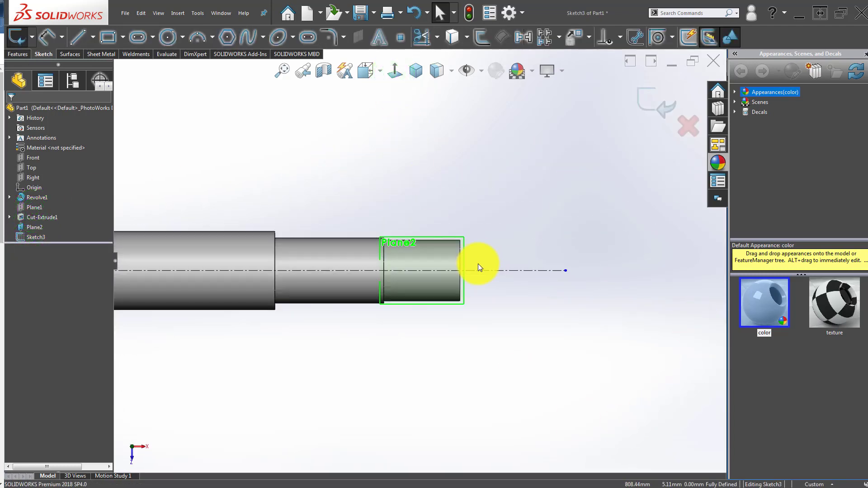
pyautogui.scroll(-1, 478, 266)
pyautogui.scroll(-3, 445, 274)
# - Draw a straight slot along the centerline over the shaft's end step
pyautogui.click(136, 35)
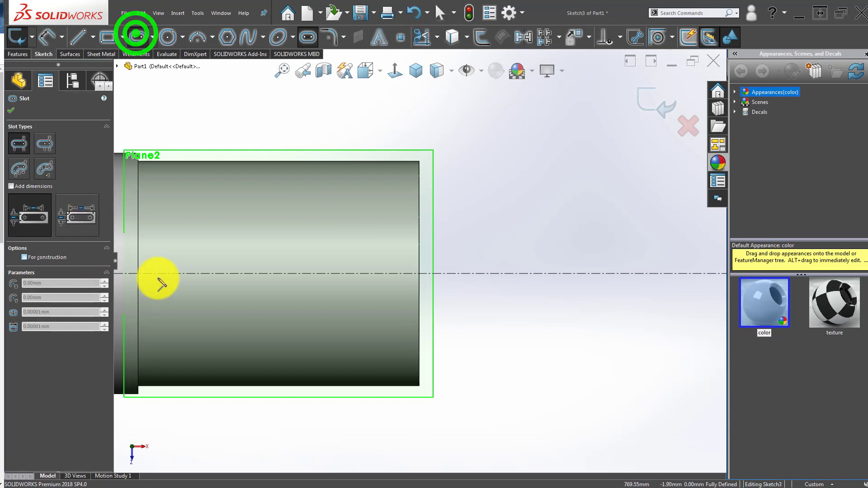
pyautogui.click(368, 271)
pyautogui.click(332, 313)
pyautogui.scroll(3, 333, 313)
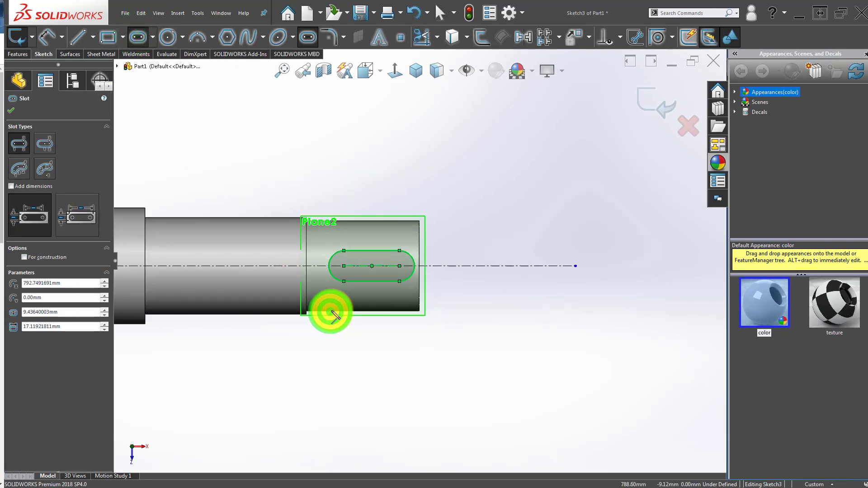
pyautogui.press('Escape')
# - Start a Smart Dimension between the slot's two sides for its width
pyautogui.rightClick(464, 378)
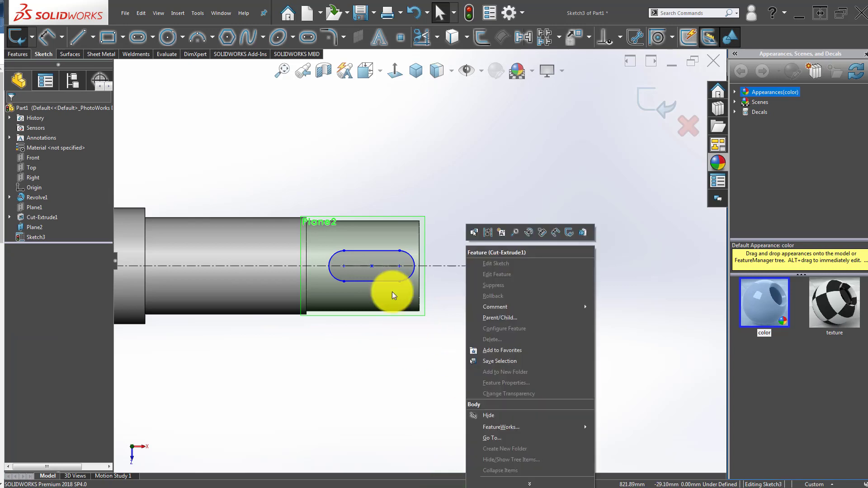
pyautogui.click(376, 357)
pyautogui.scroll(-2, 360, 276)
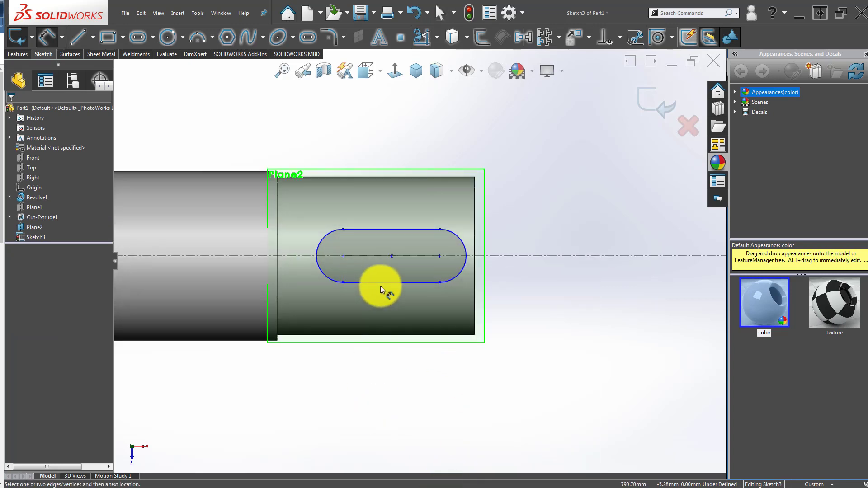
pyautogui.click(382, 282)
pyautogui.click(400, 230)
# - Place the slot width dimension at 8.00 mm
pyautogui.click(402, 231)
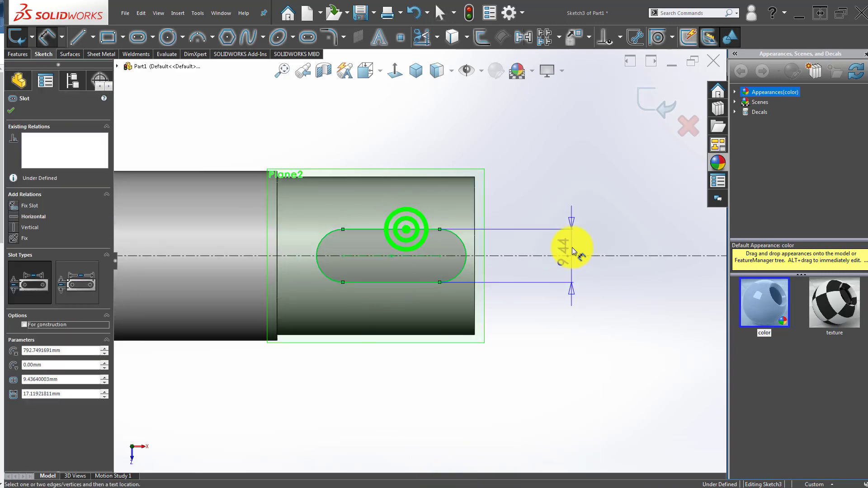
pyautogui.click(552, 246)
pyautogui.press('Return')
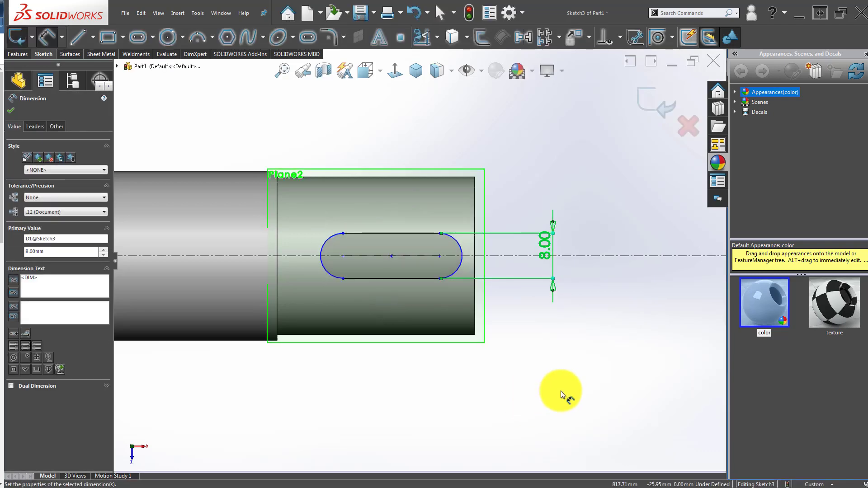
pyautogui.click(572, 387)
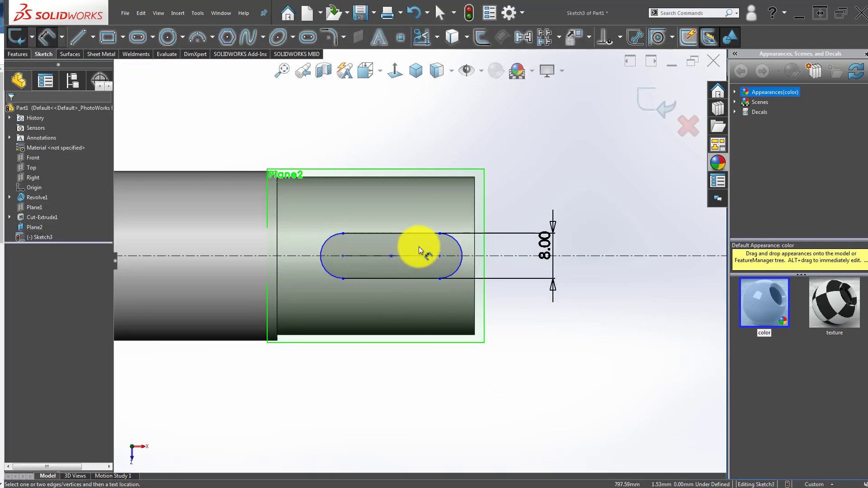
# - Add a 22.00 mm length dimension above the slot
pyautogui.click(405, 234)
pyautogui.click(394, 126)
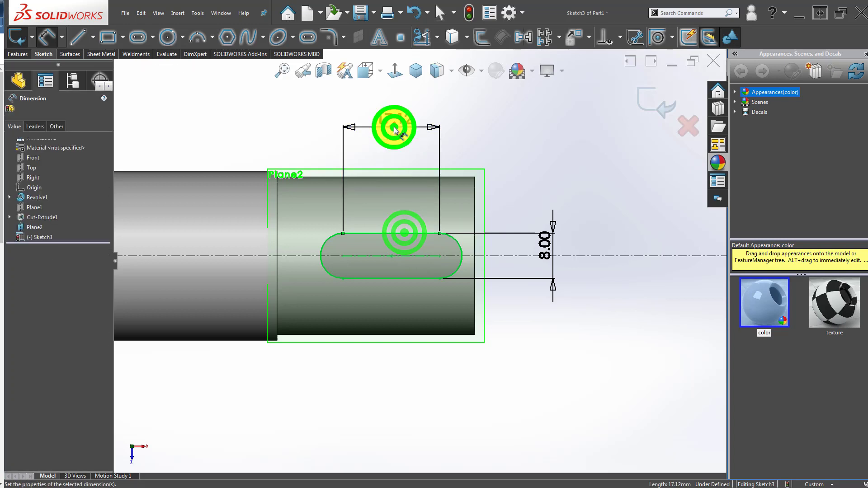
pyautogui.write('2')
pyautogui.press('Return')
pyautogui.click(548, 350)
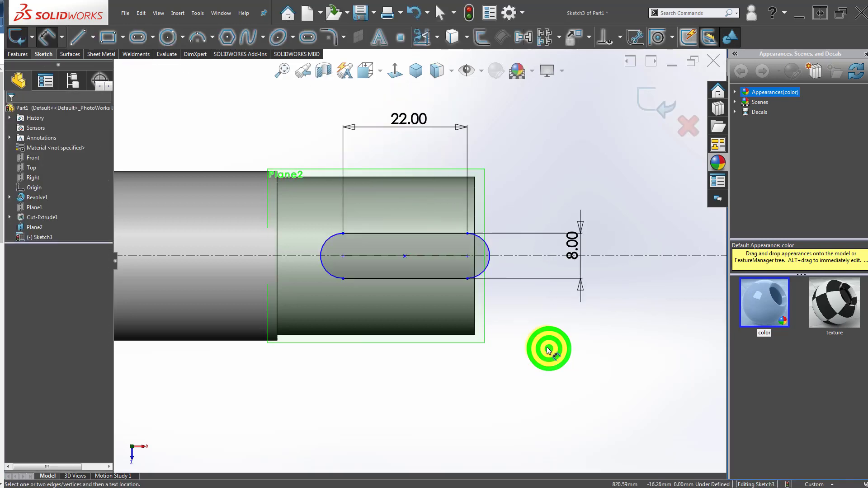
pyautogui.press('Escape')
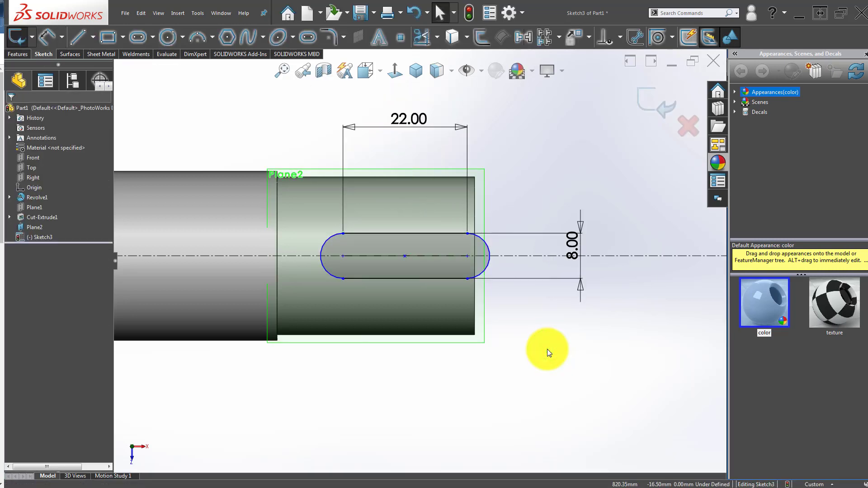
# - Slide the slot along the centerline to the shaft's end
pyautogui.scroll(-3, 513, 263)
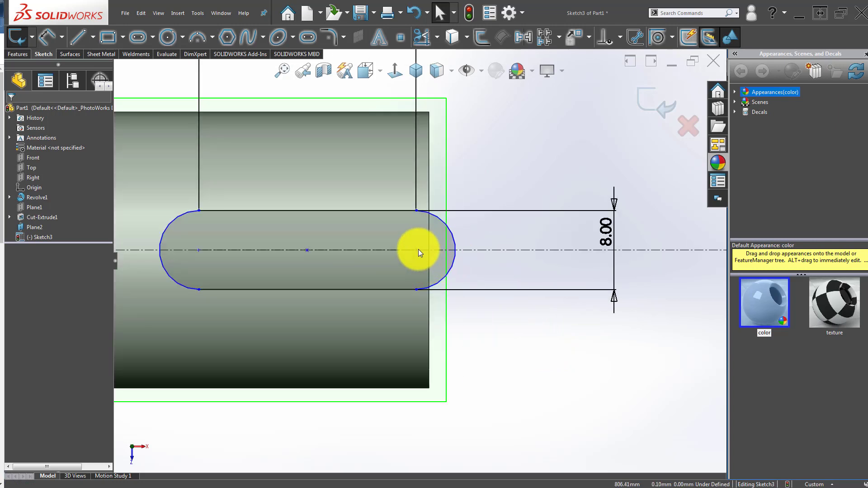
pyautogui.click(419, 249)
pyautogui.scroll(3, 364, 248)
pyautogui.click(486, 361)
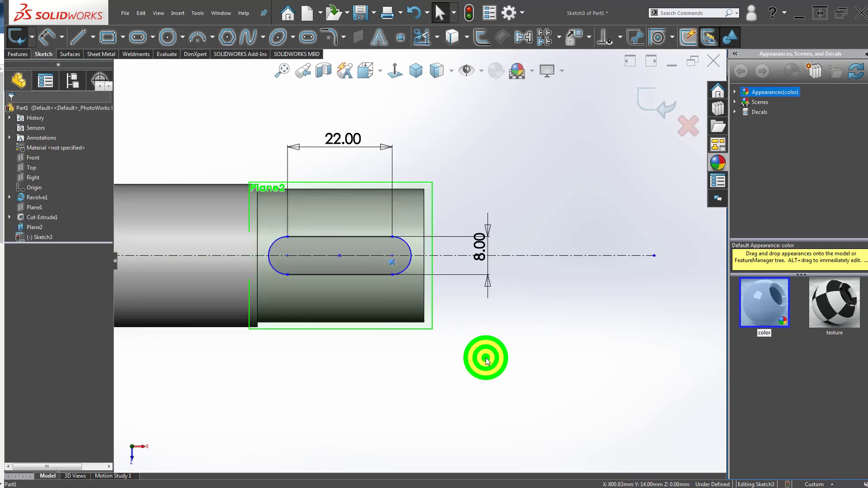
pyautogui.scroll(-2, 375, 276)
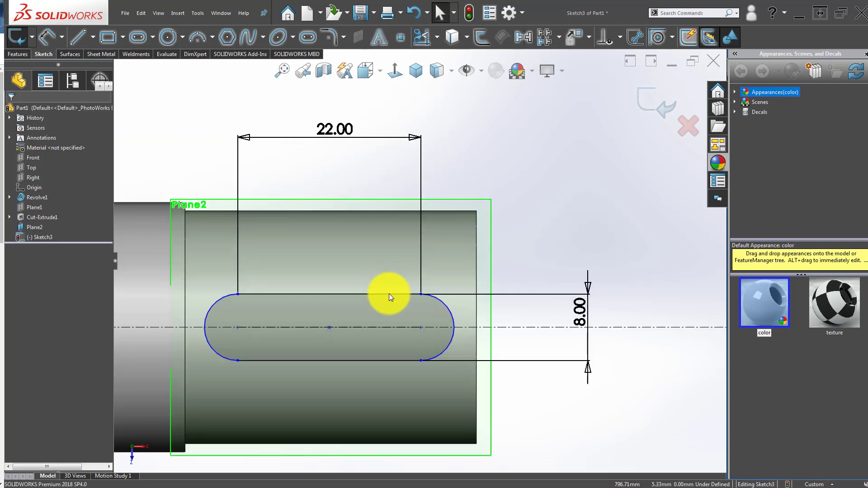
pyautogui.moveTo(419, 328); pyautogui.dragTo(477, 325)
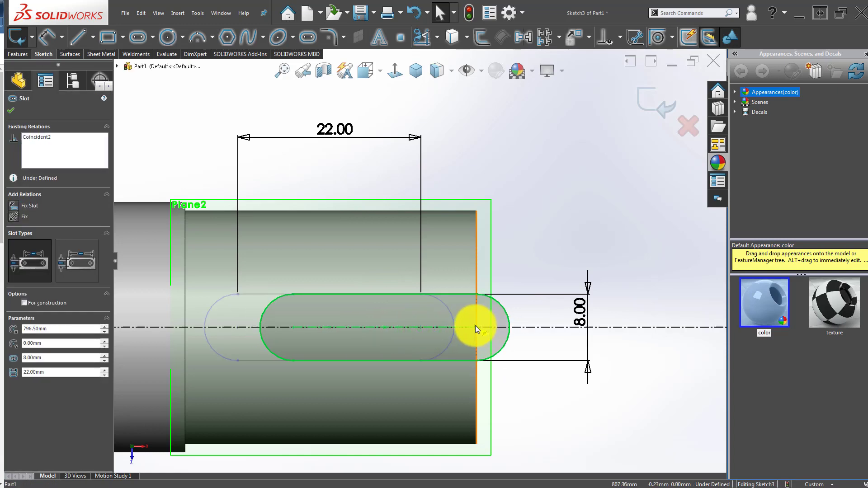
pyautogui.scroll(2, 449, 305)
pyautogui.click(372, 184)
# - Change the slot length dimension from 22 to 28 mm
pyautogui.click(359, 190)
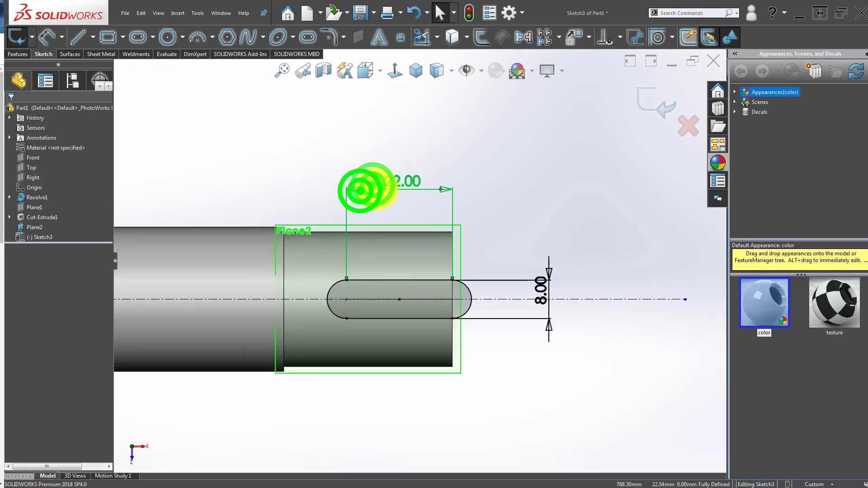
pyautogui.moveTo(336, 193); pyautogui.dragTo(316, 197)
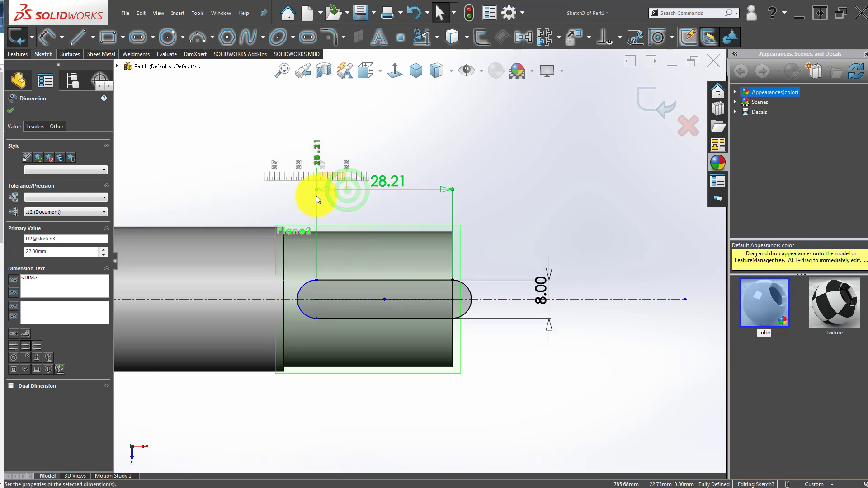
pyautogui.doubleClick(381, 184)
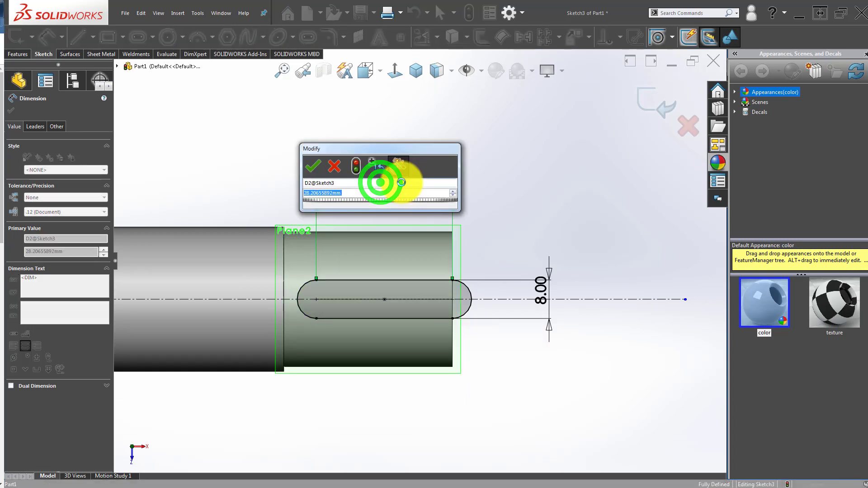
pyautogui.write('28')
pyautogui.press('Return')
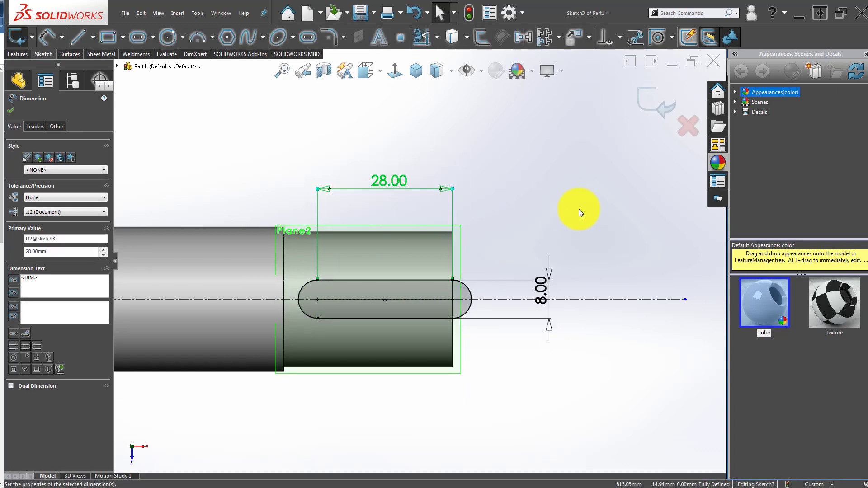
pyautogui.click(581, 210)
# - Orbit the model to view the slotted shaft in 3D
pyautogui.scroll(2, 368, 343)
pyautogui.scroll(2, 379, 286)
pyautogui.moveTo(379, 286); pyautogui.dragTo(364, 196, button='middle')
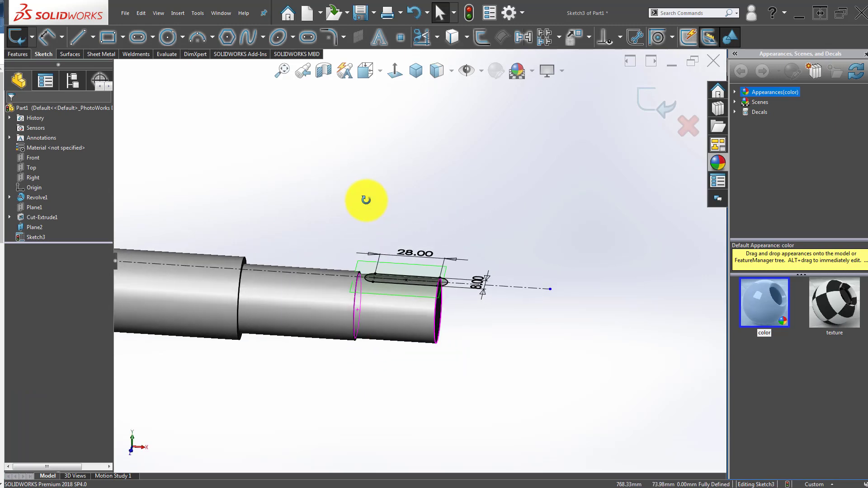
pyautogui.click(16, 55)
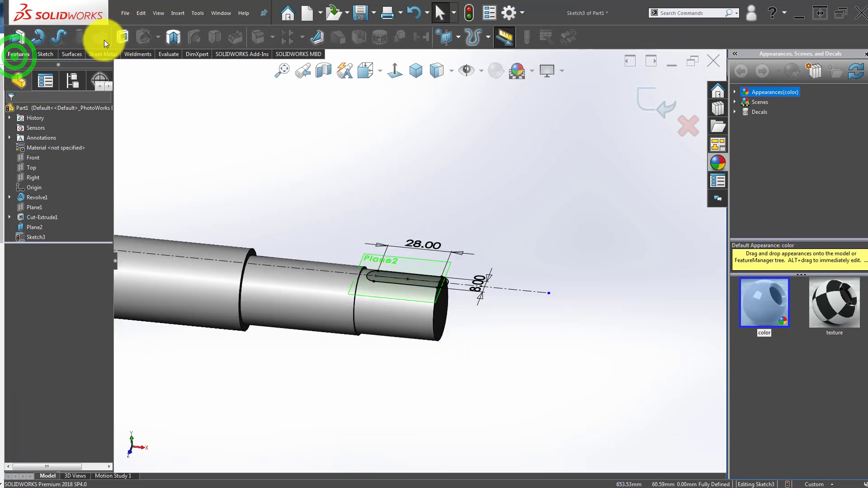
# - Extruded-cut the slot sketch into the shaft with a 3 mm Blind depth
pyautogui.click(123, 37)
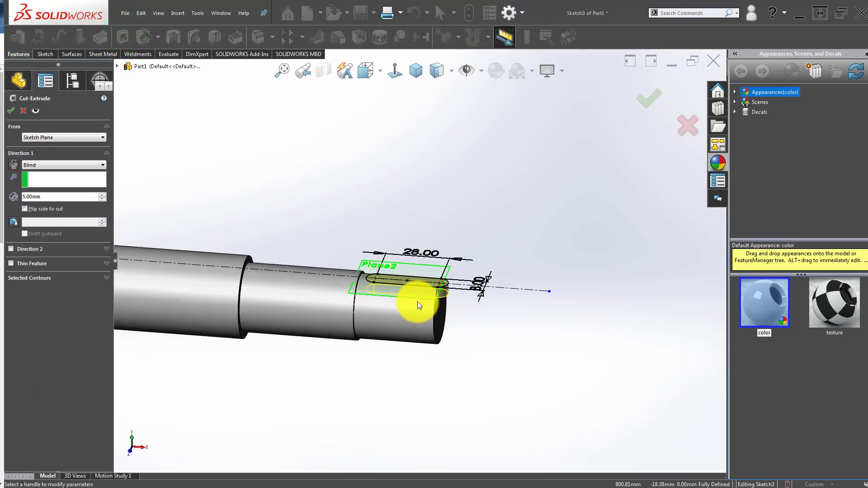
pyautogui.scroll(2, 413, 301)
pyautogui.moveTo(419, 267); pyautogui.dragTo(414, 288, button='middle')
pyautogui.click(60, 197)
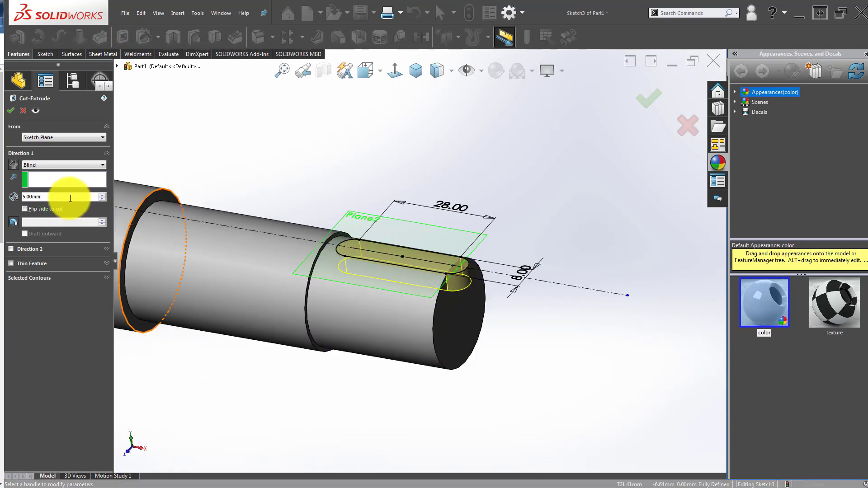
pyautogui.doubleClick(66, 196)
pyautogui.press('Return')
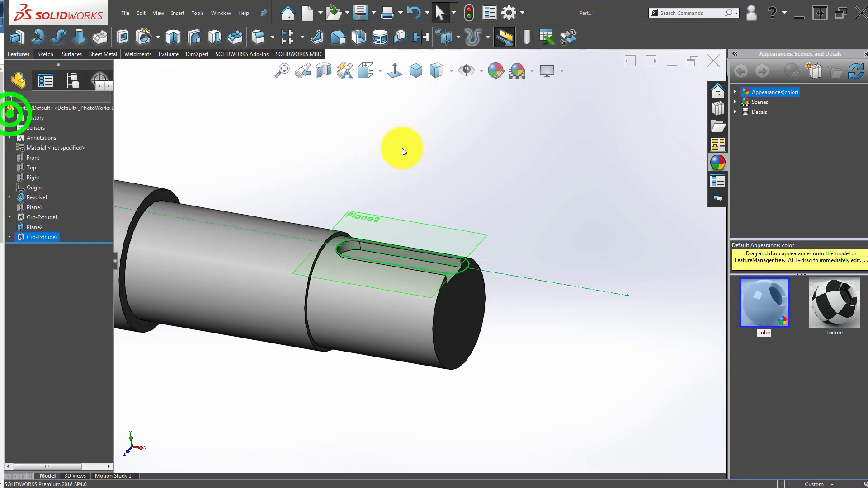
# - Confirm the keyway cut and give Cut-Extrude2 a yellow colour appearance
pyautogui.click(471, 155)
pyautogui.rightClick(41, 236)
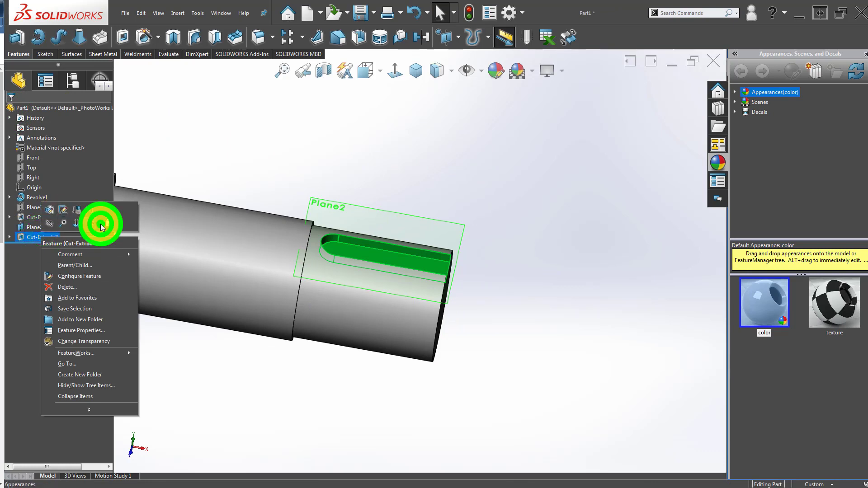
pyautogui.click(101, 226)
pyautogui.click(99, 248)
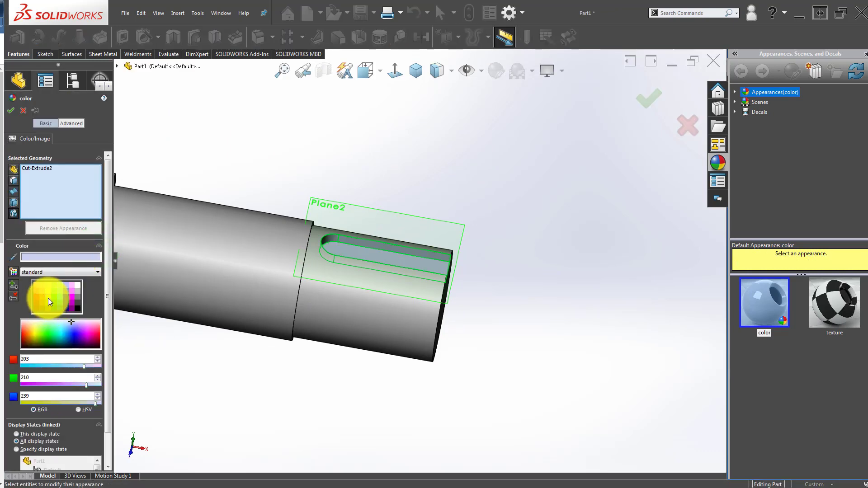
pyautogui.click(49, 302)
pyautogui.click(10, 110)
# - Show the whole shaft in isometric view
pyautogui.click(336, 172)
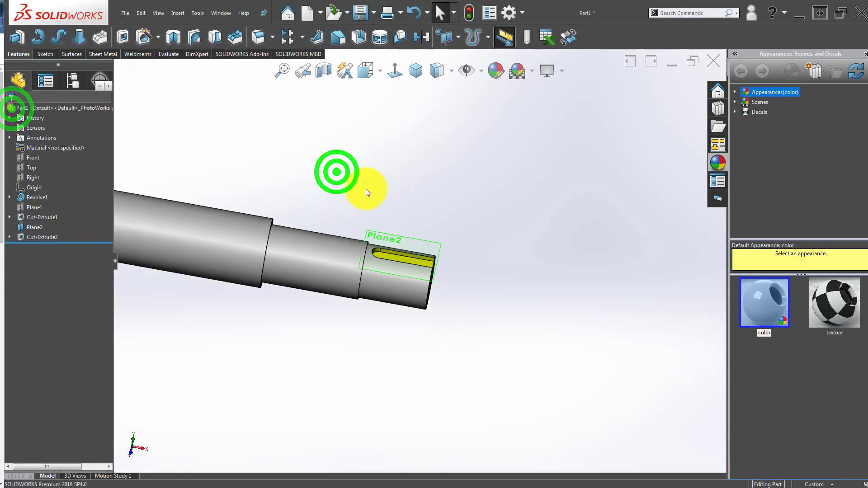
pyautogui.click(416, 70)
pyautogui.click(396, 156)
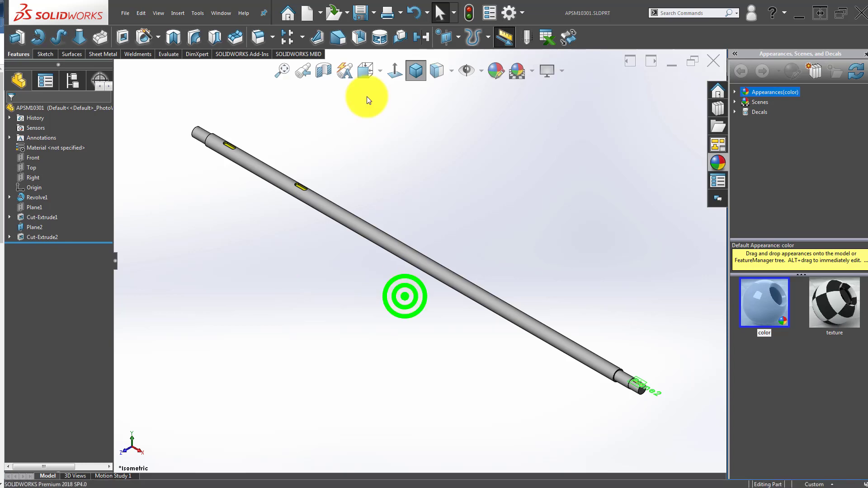
# - Make a drawing from the part and place the shaft's front view on the sheet
pyautogui.click(320, 13)
pyautogui.click(334, 43)
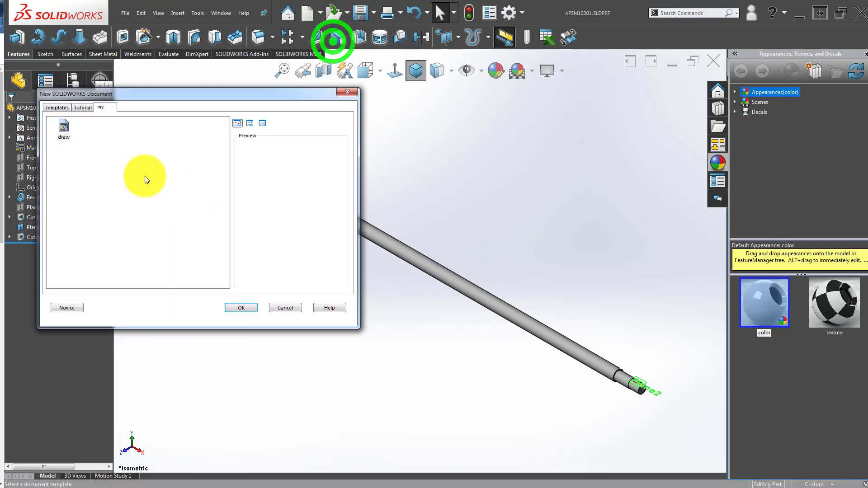
pyautogui.click(240, 304)
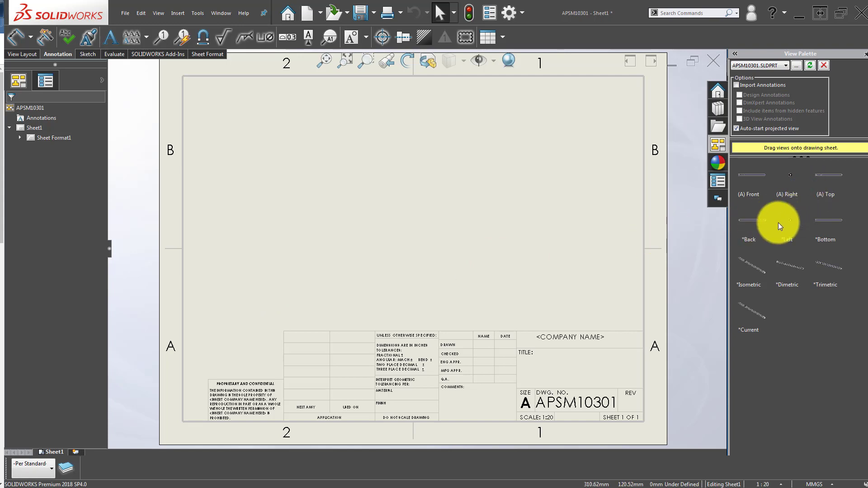
pyautogui.click(744, 221)
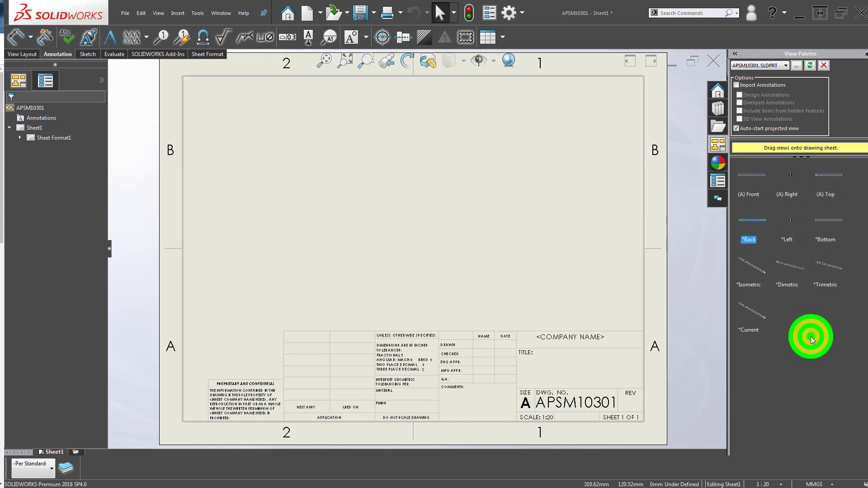
pyautogui.moveTo(754, 178); pyautogui.dragTo(333, 188)
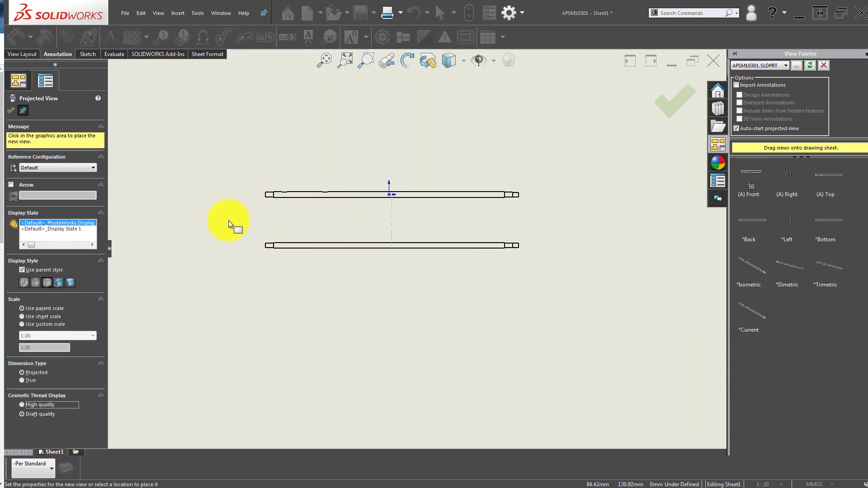
pyautogui.press('Escape')
# - Project a top view above the front view, then delete the front view
pyautogui.click(26, 56)
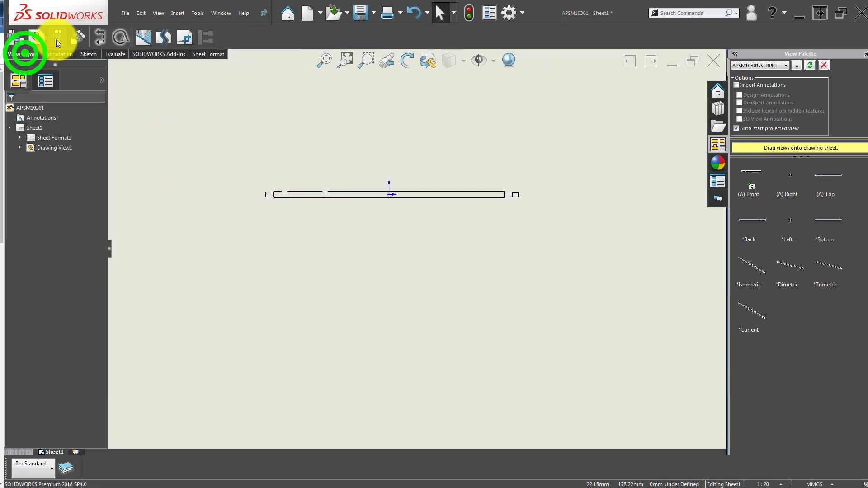
pyautogui.click(56, 39)
pyautogui.click(353, 198)
pyautogui.click(355, 155)
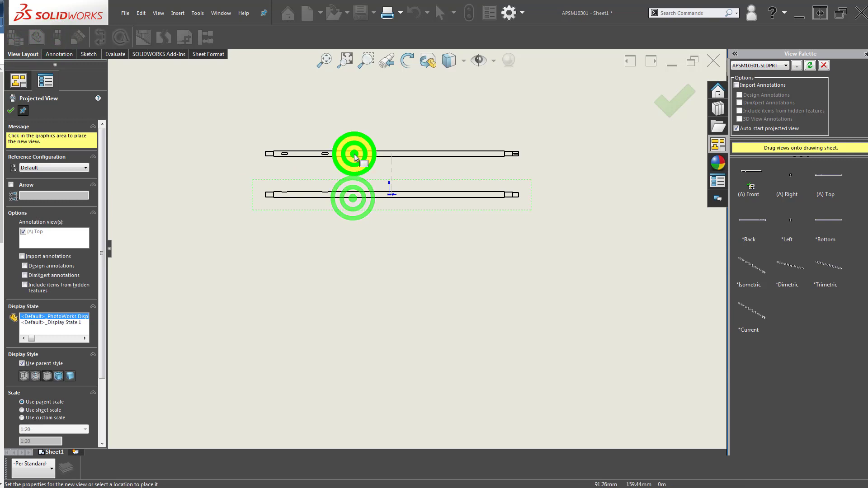
pyautogui.click(321, 207)
pyautogui.press('Delete')
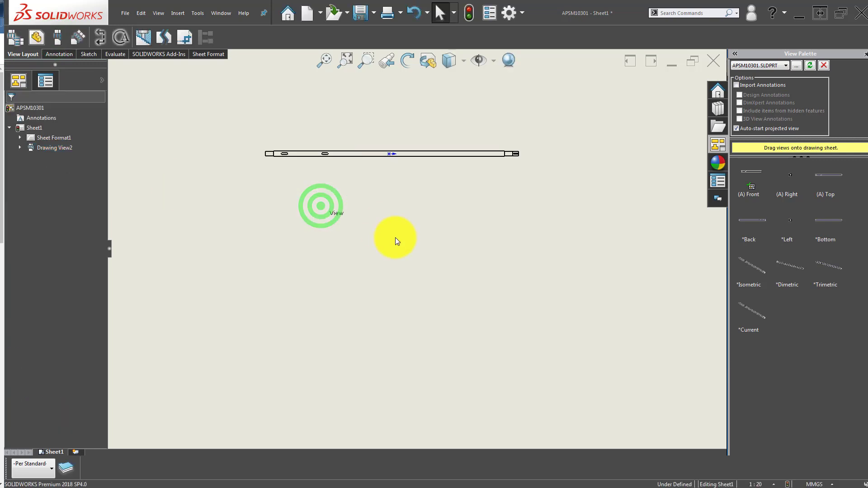
pyautogui.click(395, 237)
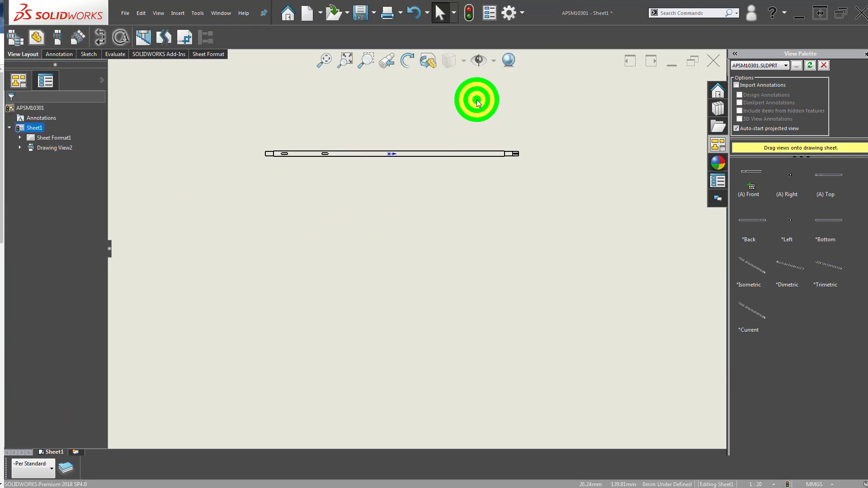
# - Change which item types are displayed and select the top drawing view
pyautogui.click(478, 54)
pyautogui.click(420, 103)
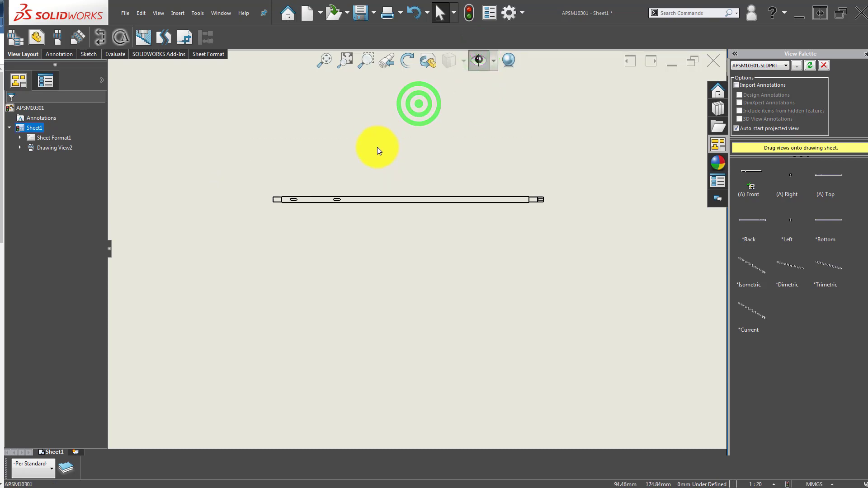
pyautogui.scroll(5, 387, 181)
pyautogui.click(422, 236)
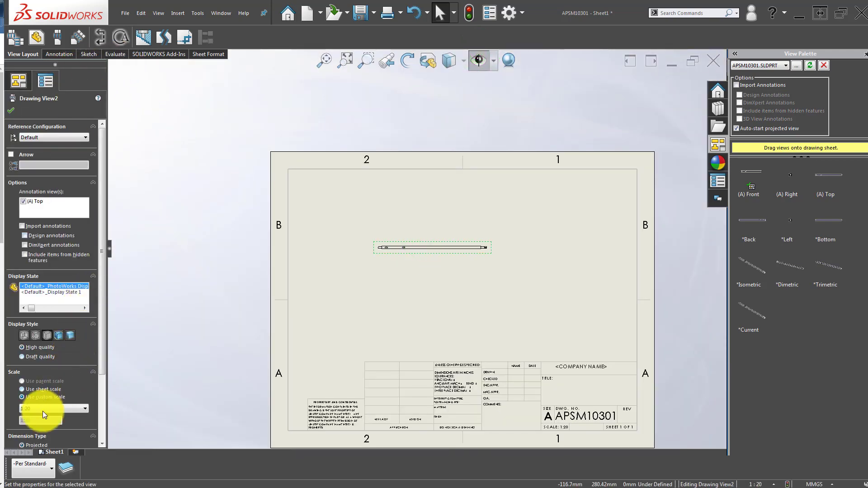
# - Give Drawing View2 a user-defined 1:5 scale and move it right on the sheet
pyautogui.click(47, 407)
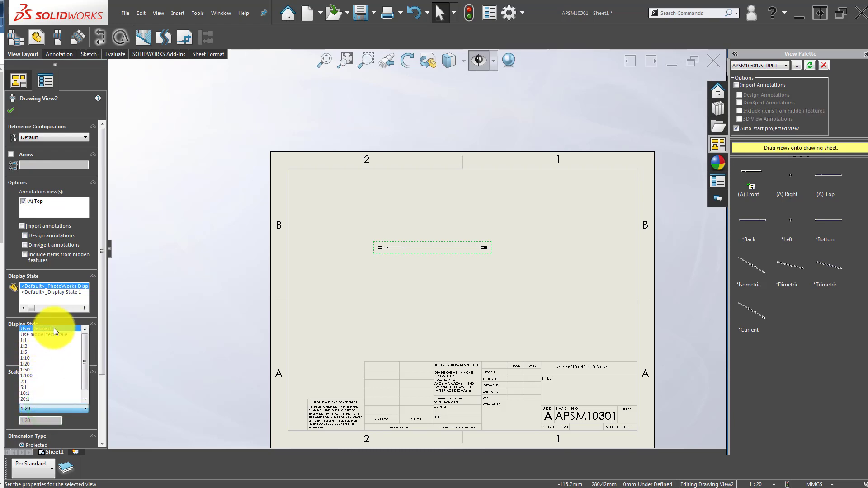
pyautogui.click(53, 329)
pyautogui.click(36, 423)
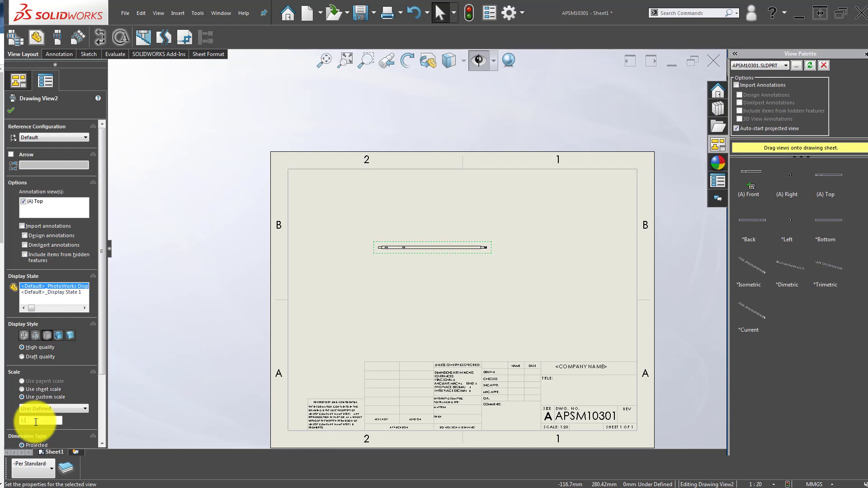
pyautogui.press('Return')
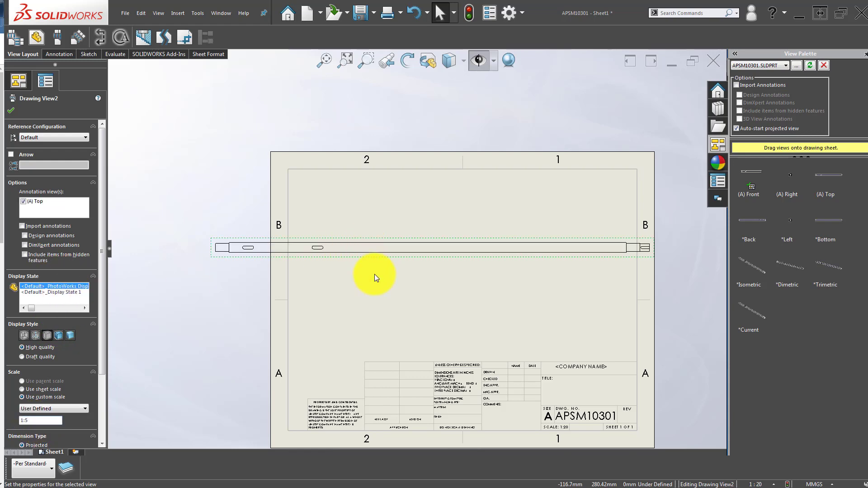
pyautogui.moveTo(435, 271); pyautogui.dragTo(494, 260)
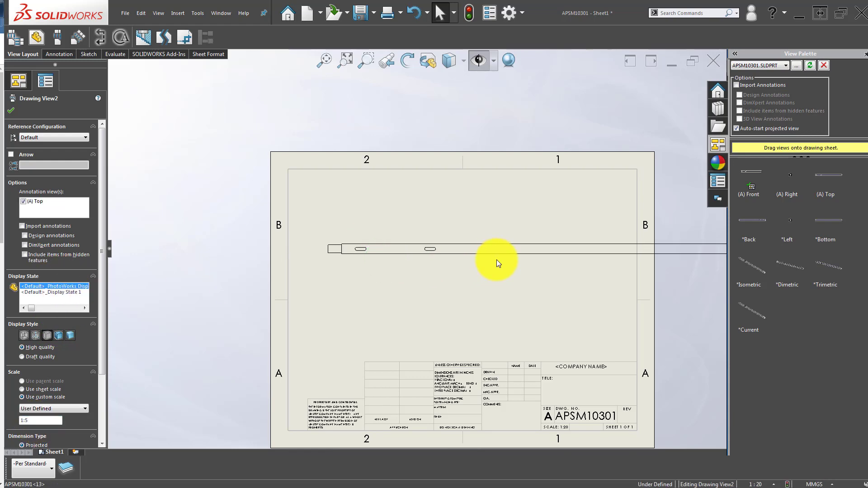
pyautogui.click(472, 292)
# - Fit the sheet and place two break lines across the shaft view
pyautogui.press('f')
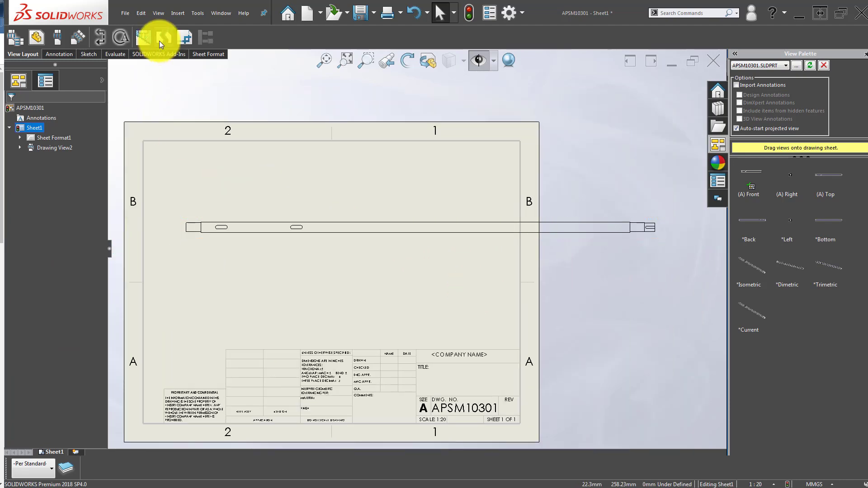
pyautogui.click(162, 40)
pyautogui.click(364, 226)
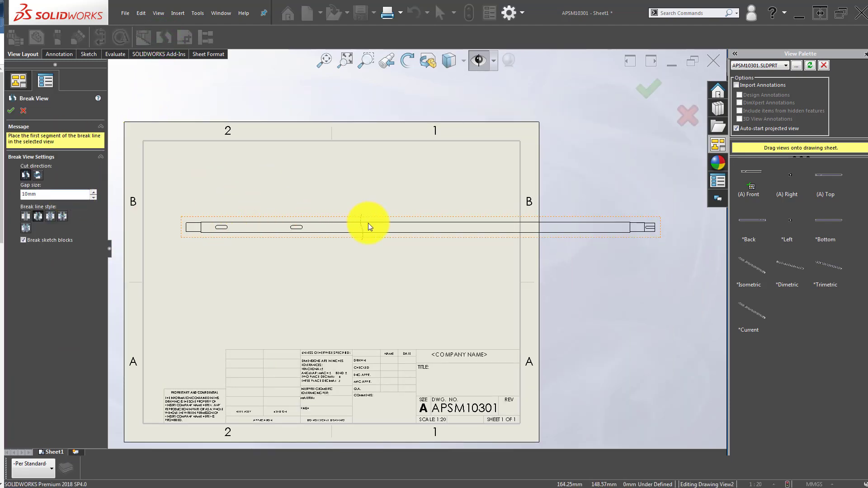
pyautogui.click(369, 224)
pyautogui.click(606, 234)
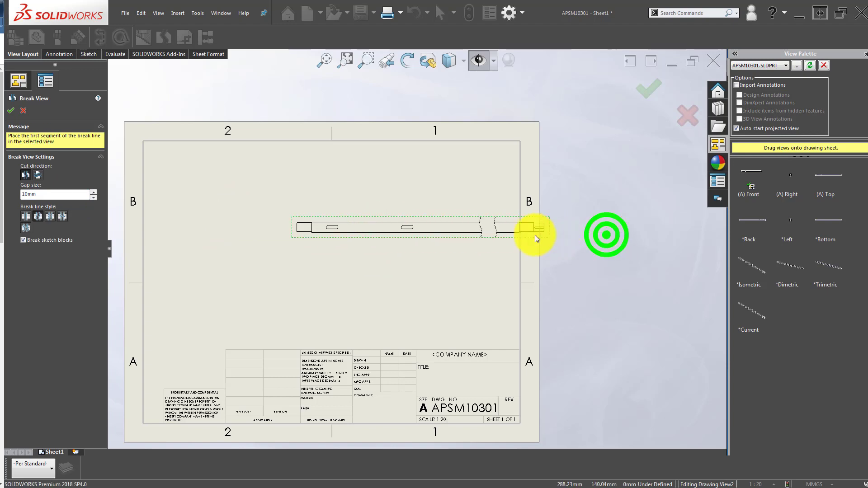
# - Set the break gap to 2 mm, finish the break, and move the view left
pyautogui.doubleClick(55, 195)
pyautogui.write('2')
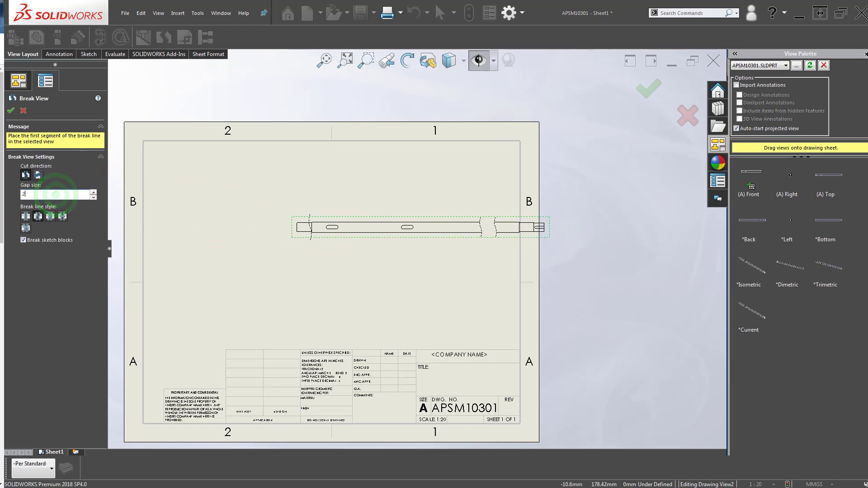
pyautogui.press('Return')
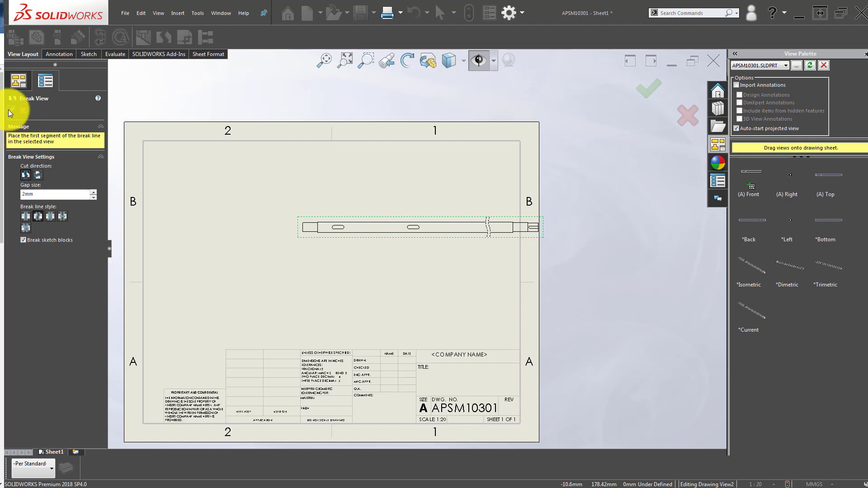
pyautogui.click(11, 111)
pyautogui.moveTo(415, 241); pyautogui.dragTo(321, 248)
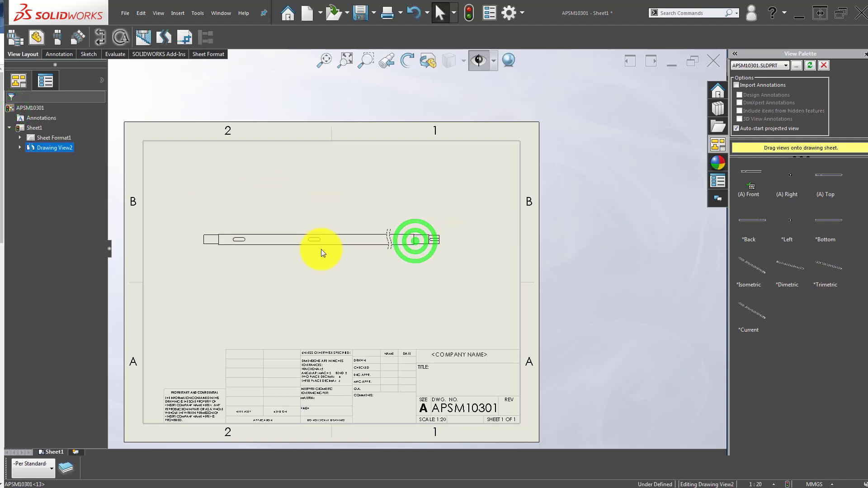
# - Select Drawing View2 and change its scale to a User Defined custom scale
pyautogui.click(321, 276)
pyautogui.scroll(2, 305, 257)
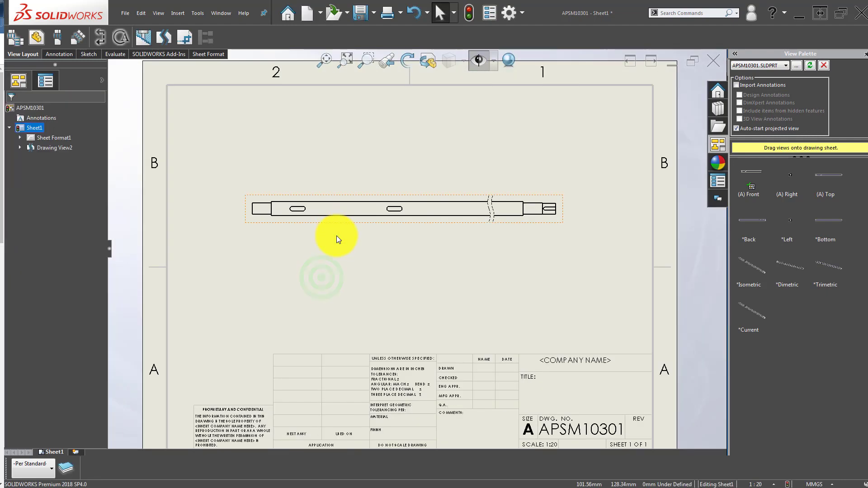
pyautogui.click(360, 217)
pyautogui.click(100, 312)
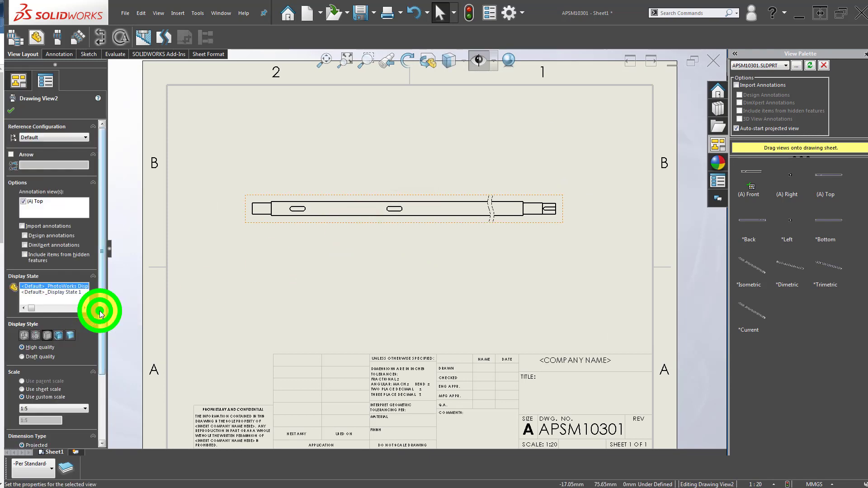
pyautogui.scroll(-3, 100, 312)
pyautogui.click(63, 334)
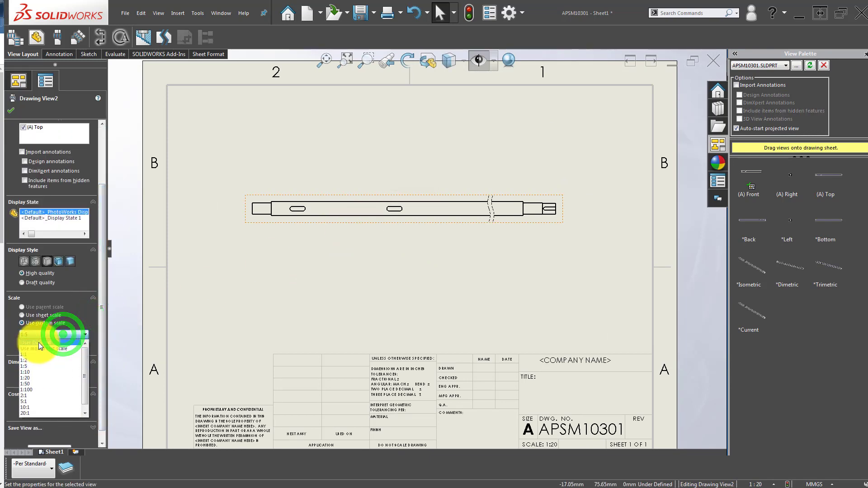
pyautogui.click(39, 343)
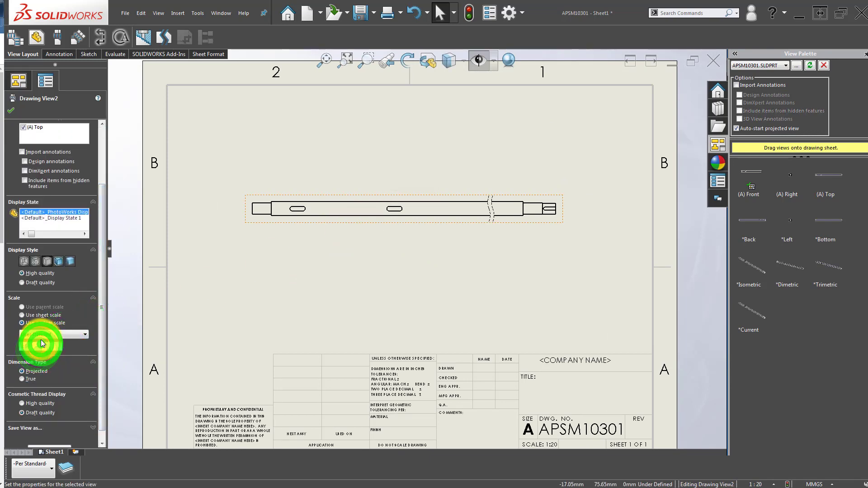
pyautogui.click(409, 303)
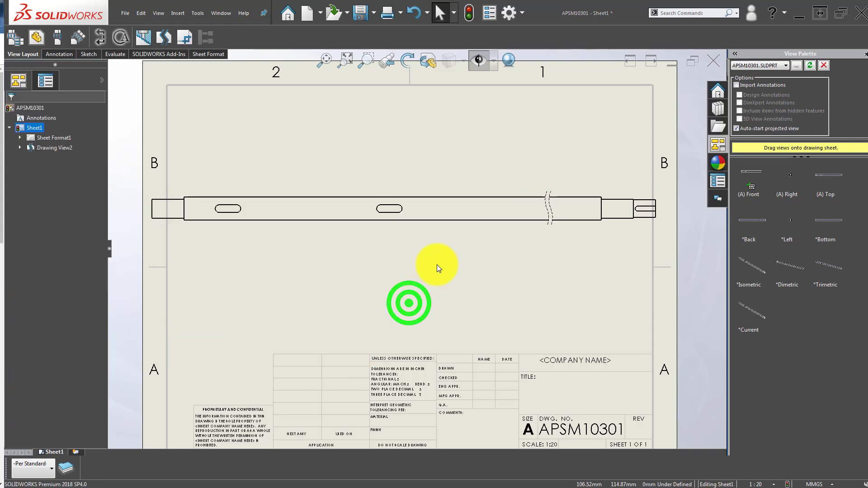
pyautogui.click(547, 207)
# - Re-apply the break to the shaft view and nudge it slightly right on the sheet
pyautogui.click(552, 214)
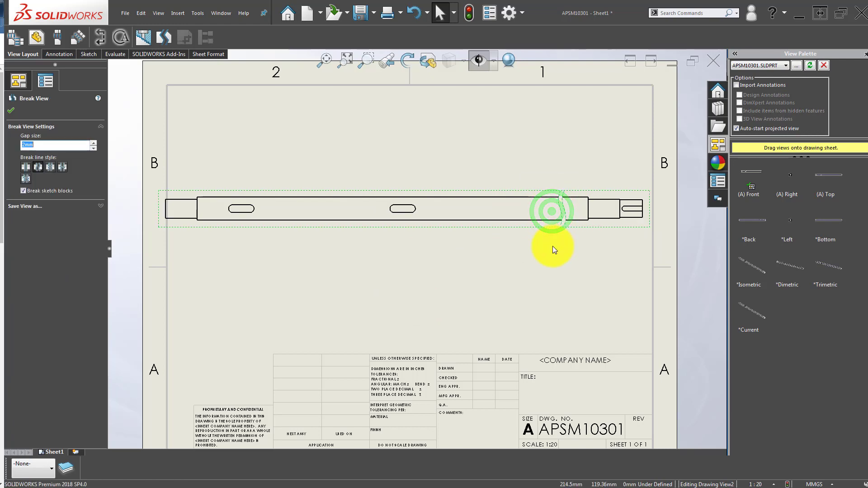
pyautogui.click(519, 248)
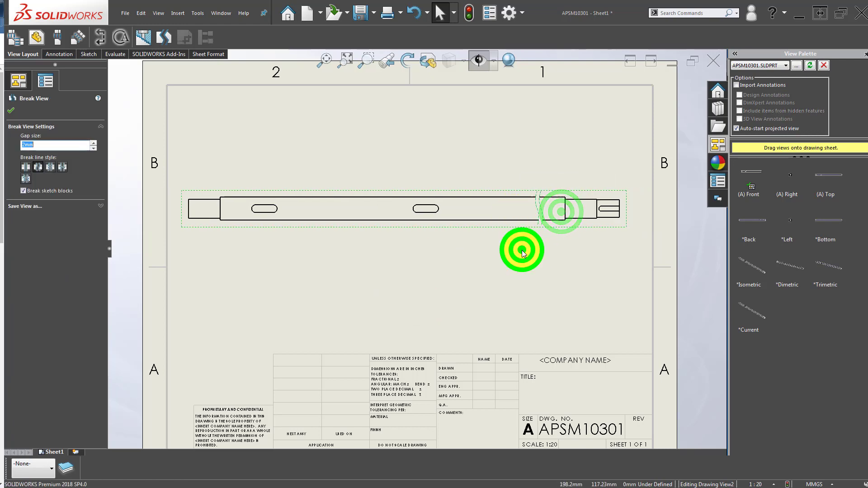
pyautogui.click(528, 280)
pyautogui.press('f')
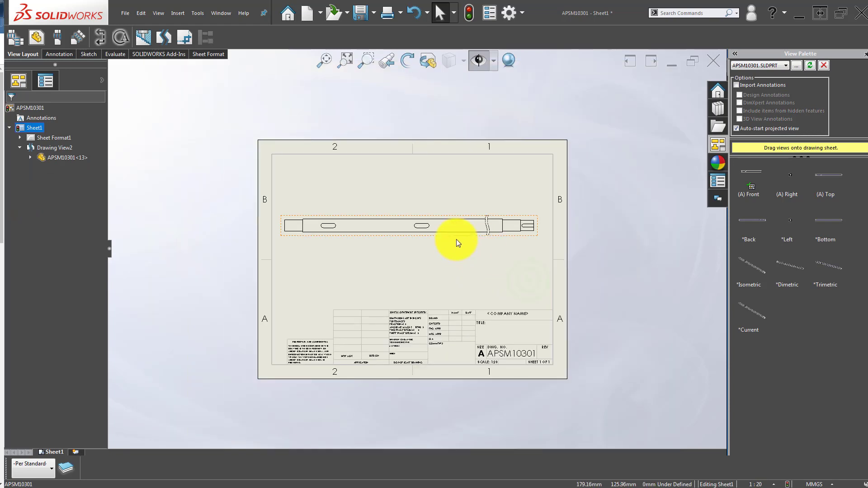
pyautogui.scroll(-2, 453, 255)
pyautogui.scroll(3, 450, 255)
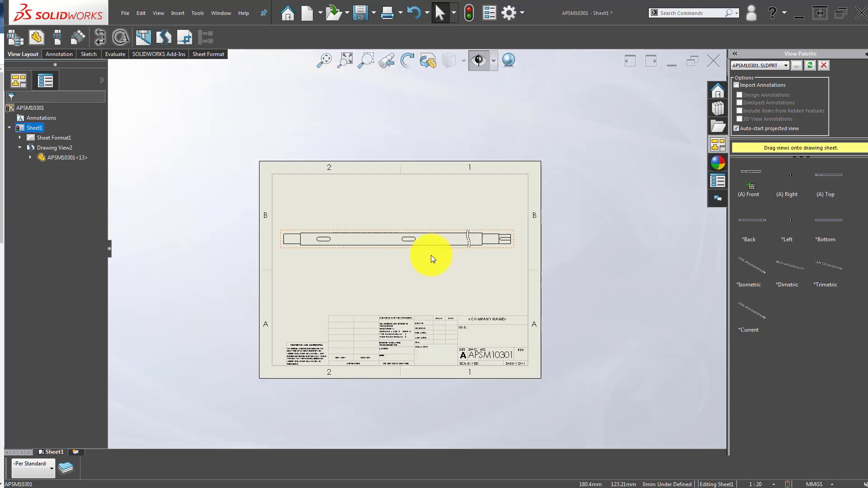
pyautogui.scroll(1, 423, 254)
pyautogui.moveTo(417, 251); pyautogui.dragTo(422, 251)
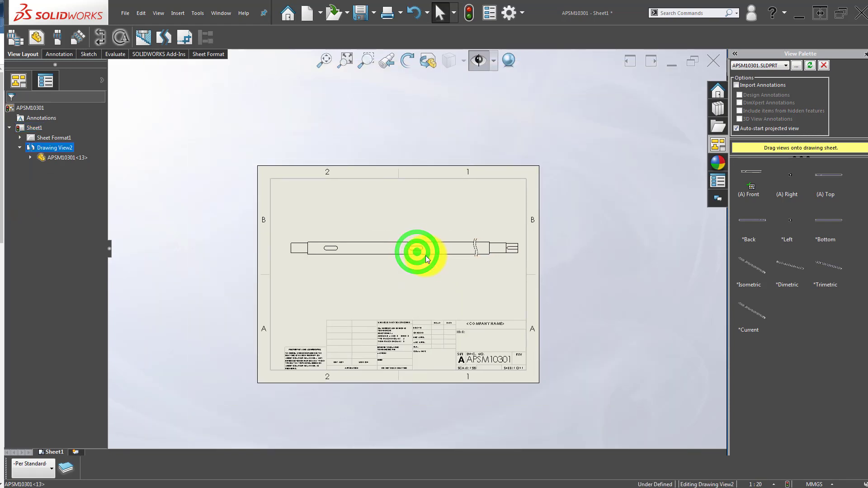
pyautogui.click(413, 293)
pyautogui.scroll(-3, 487, 250)
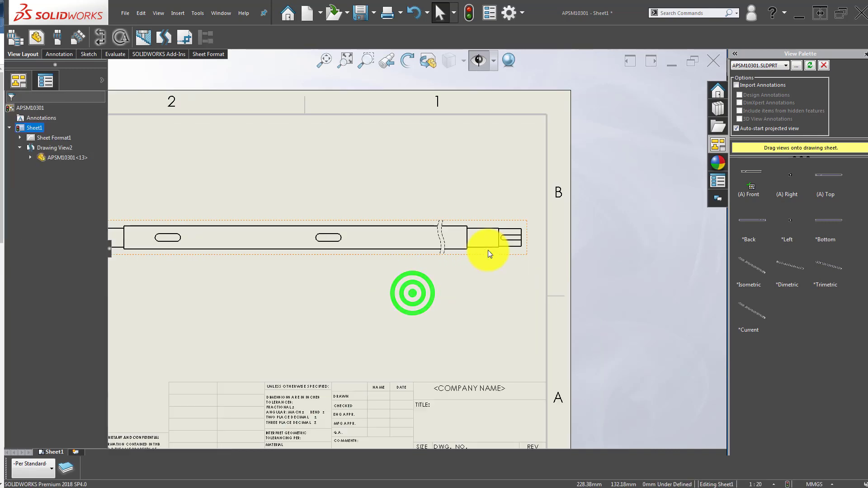
pyautogui.scroll(2, 477, 248)
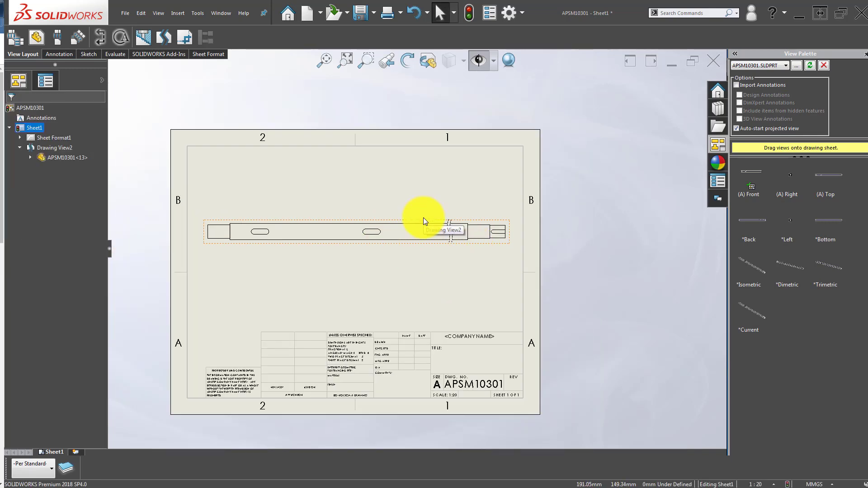
pyautogui.scroll(-2, 420, 227)
pyautogui.scroll(3, 373, 256)
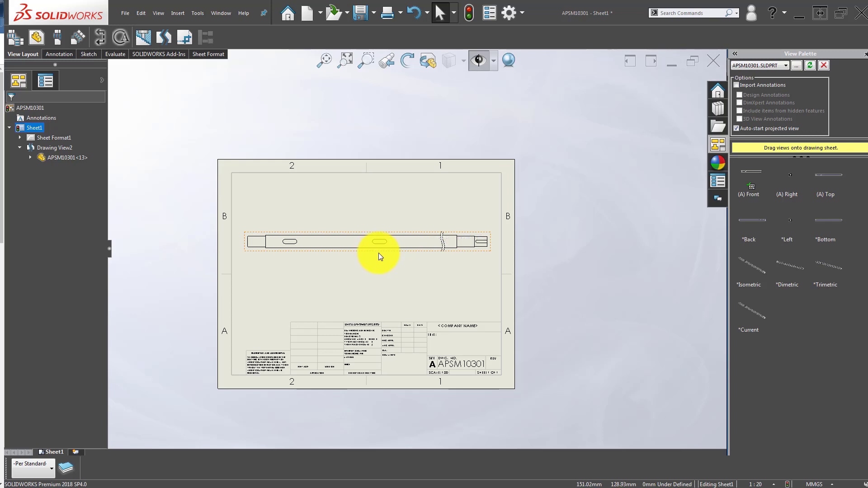
# - Set the shaft view to a user-defined custom scale of 1:4
pyautogui.click(379, 253)
pyautogui.click(105, 306)
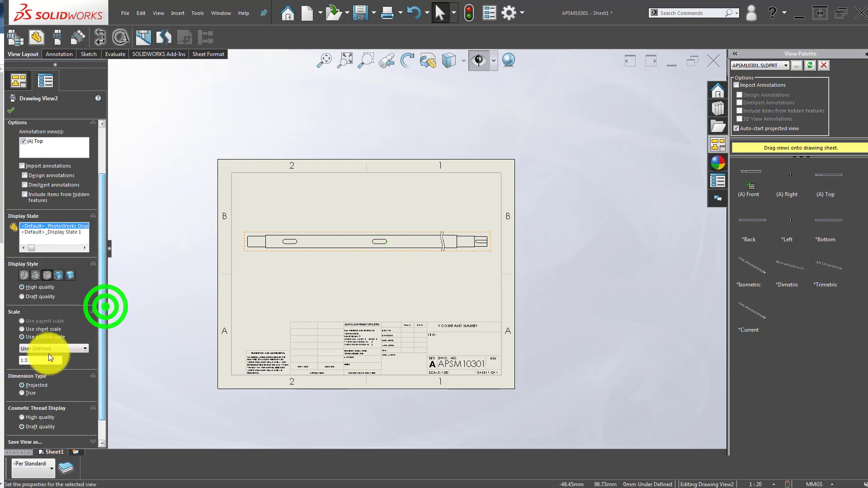
pyautogui.click(42, 362)
pyautogui.write('1:4')
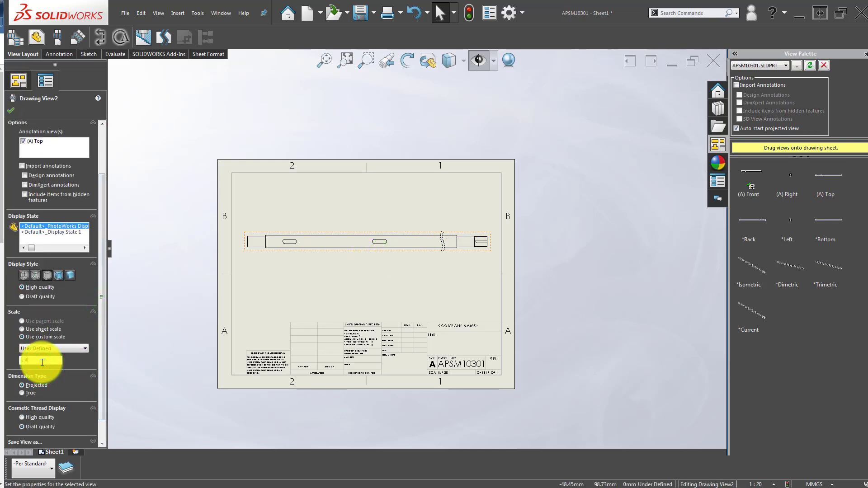
pyautogui.press('Return')
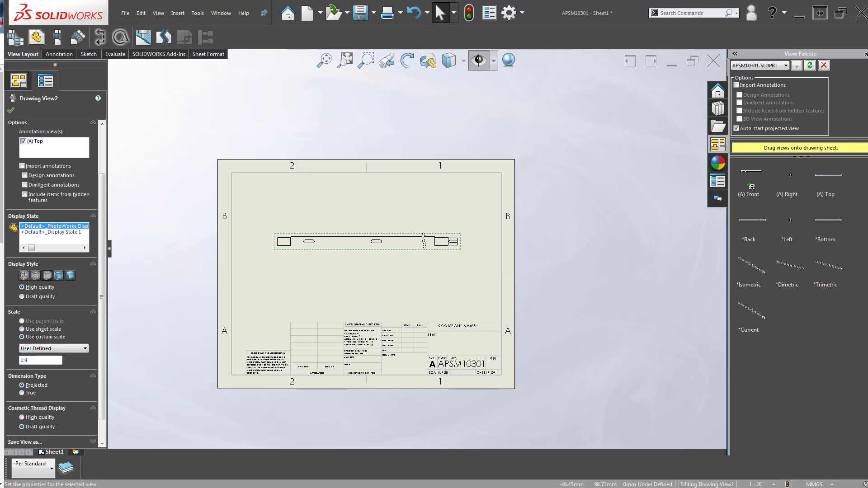
pyautogui.click(168, 277)
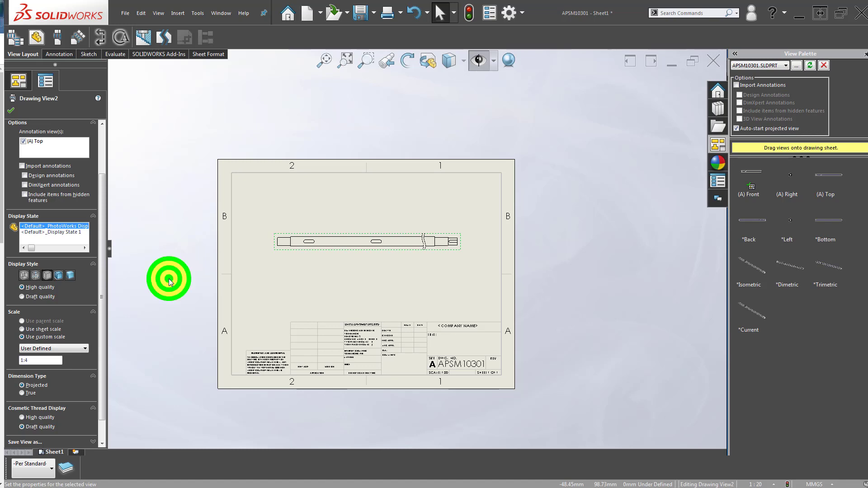
# - Place two new break lines on the rescaled shaft to complete the break
pyautogui.click(381, 278)
pyautogui.scroll(-1, 451, 209)
pyautogui.scroll(-2, 451, 209)
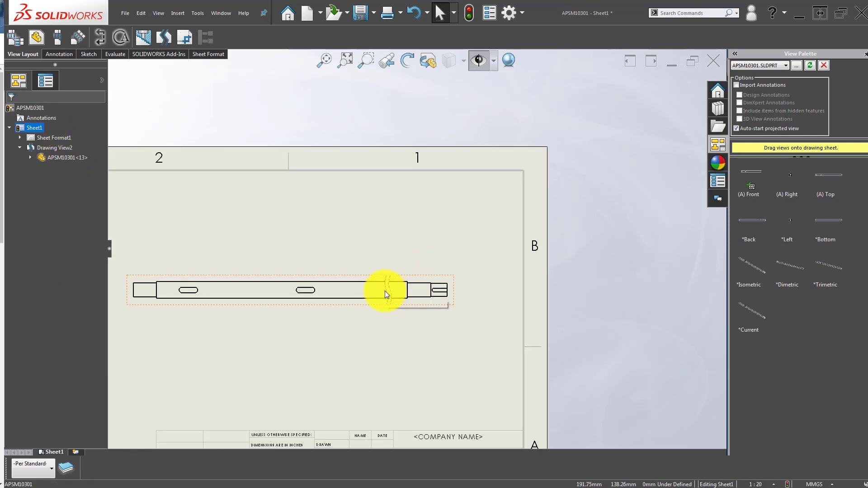
pyautogui.click(386, 289)
pyautogui.click(397, 325)
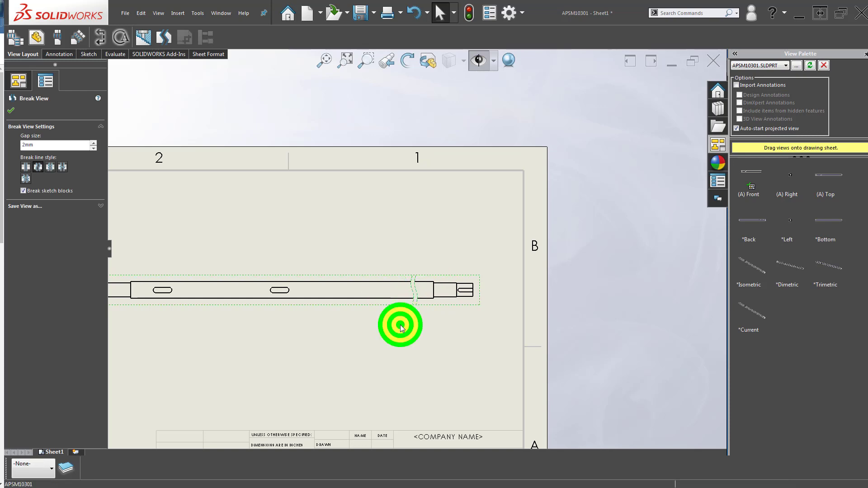
pyautogui.scroll(2, 373, 314)
pyautogui.scroll(-2, 388, 286)
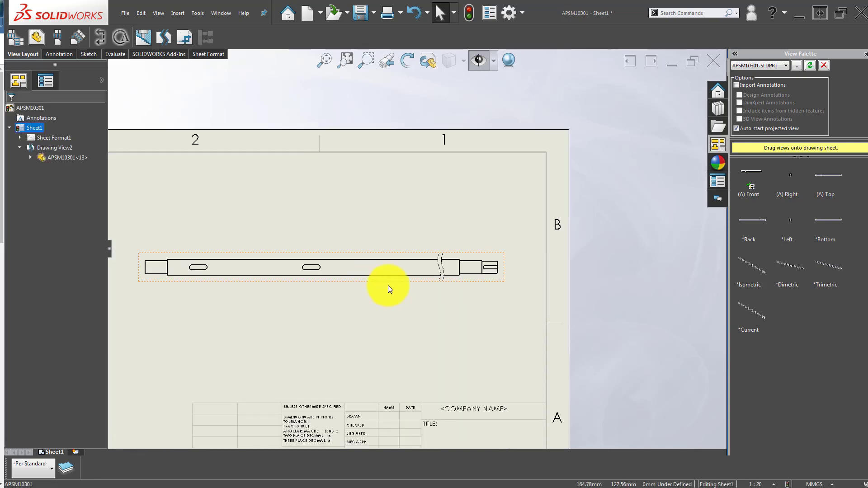
# - Move the broken shaft view slightly left and down on the sheet
pyautogui.click(438, 266)
pyautogui.click(398, 333)
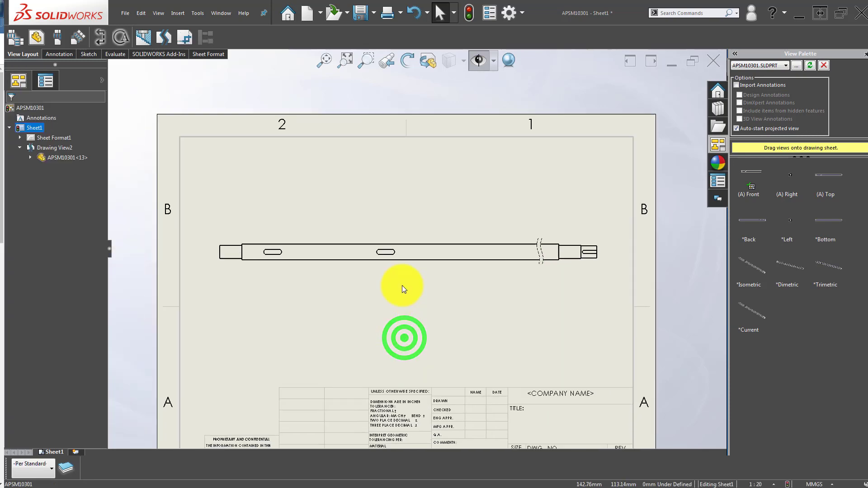
pyautogui.moveTo(406, 267); pyautogui.dragTo(398, 270)
pyautogui.click(373, 354)
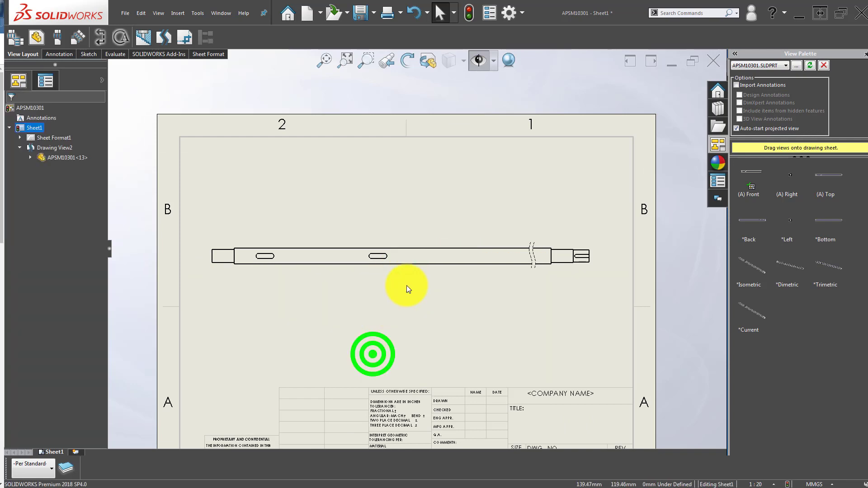
pyautogui.scroll(-3, 379, 302)
pyautogui.scroll(2, 361, 314)
pyautogui.click(349, 320)
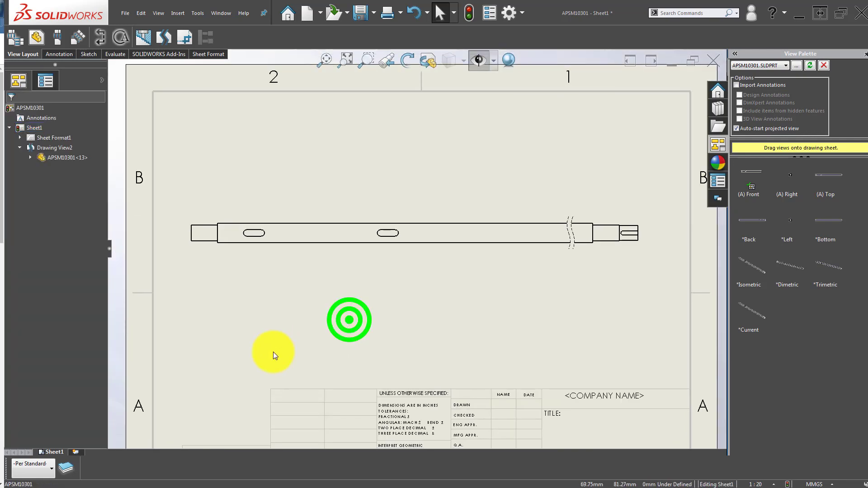
pyautogui.press('d')
pyautogui.scroll(-4, 322, 270)
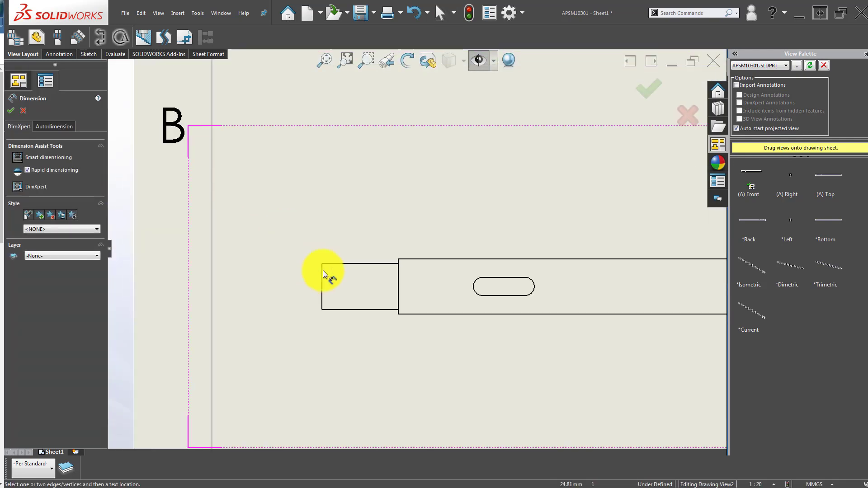
# - Add a 30 diameter dimension to the shaft's left end step, placed to its left
pyautogui.click(355, 264)
pyautogui.click(354, 311)
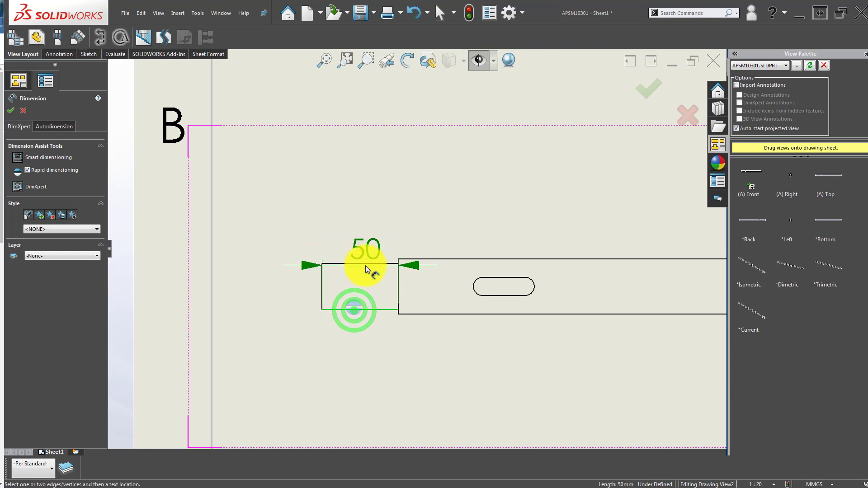
pyautogui.click(368, 264)
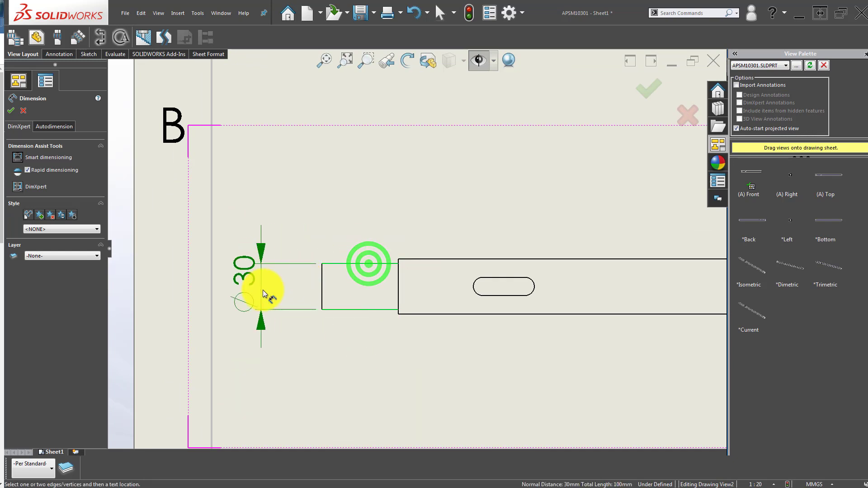
pyautogui.click(262, 289)
pyautogui.press('Escape')
pyautogui.scroll(2, 336, 340)
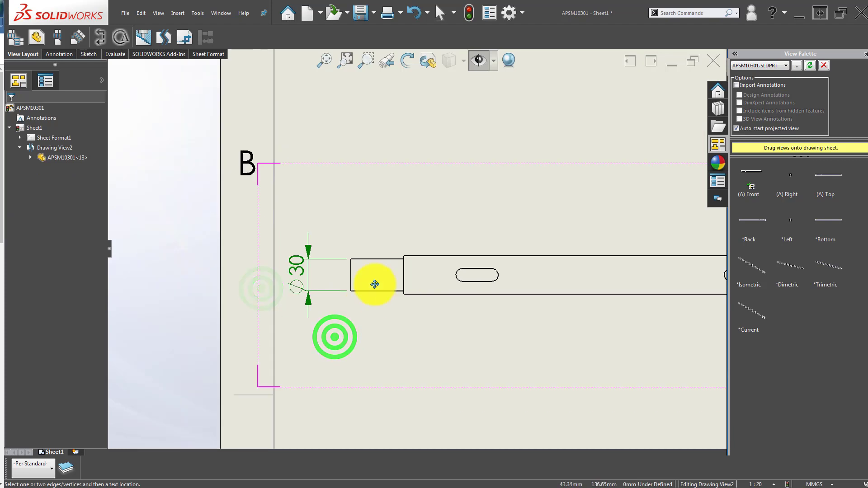
pyautogui.moveTo(374, 284); pyautogui.dragTo(368, 277, button='middle')
# - Dimension the main shaft section's top and bottom edges as Ø36
pyautogui.click(468, 261)
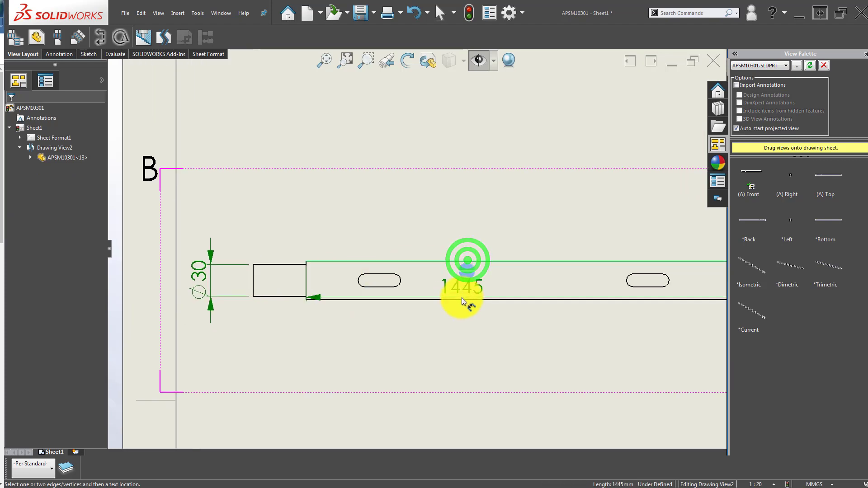
pyautogui.click(461, 300)
pyautogui.click(516, 280)
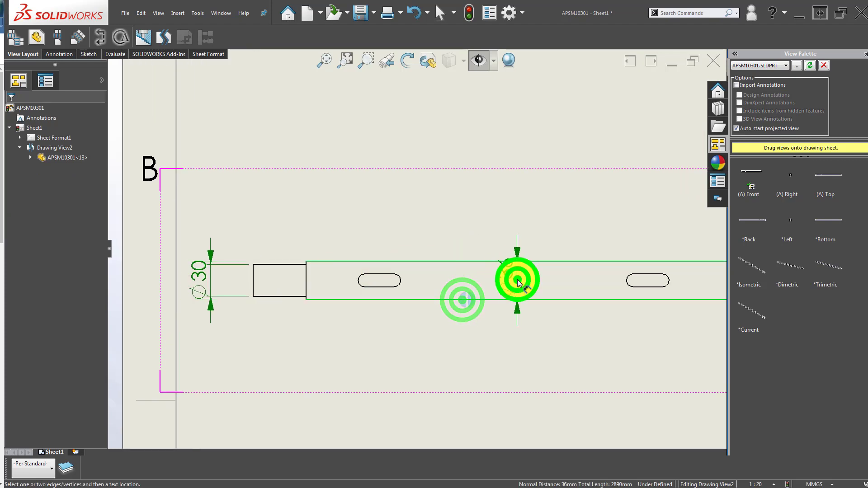
pyautogui.click(580, 358)
pyautogui.scroll(-2, 506, 277)
pyautogui.click(484, 269)
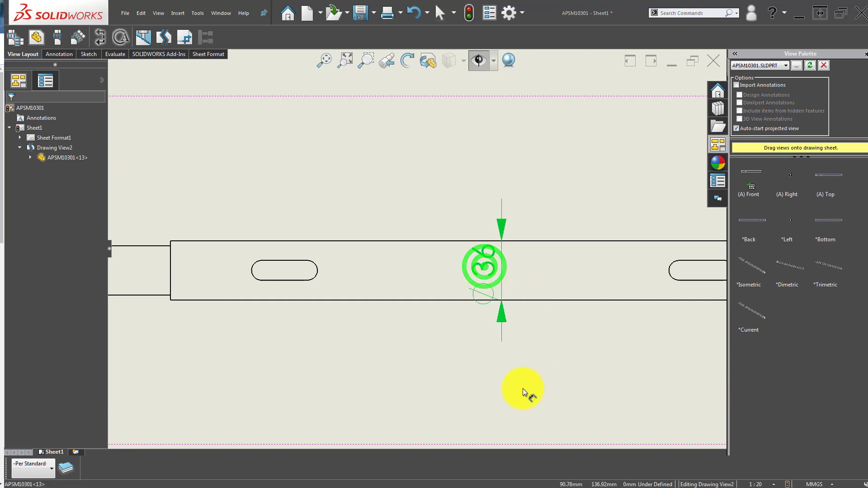
pyautogui.click(507, 356)
pyautogui.scroll(3, 552, 357)
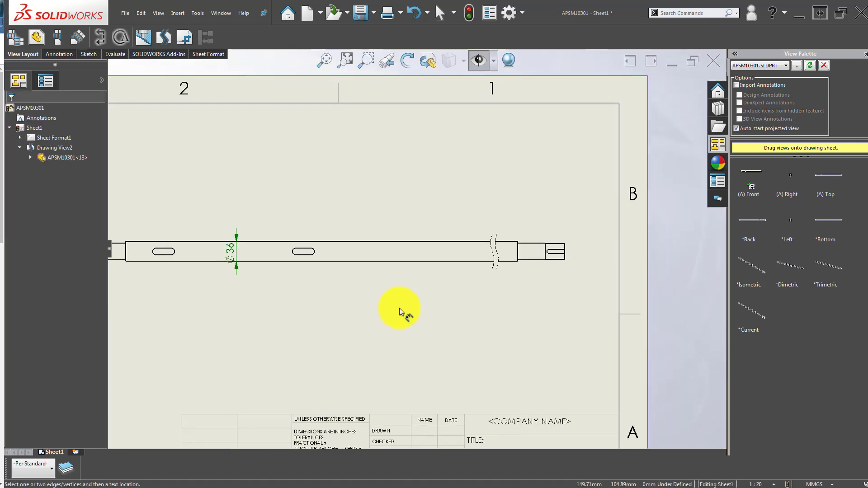
pyautogui.scroll(-3, 547, 242)
pyautogui.scroll(-2, 510, 253)
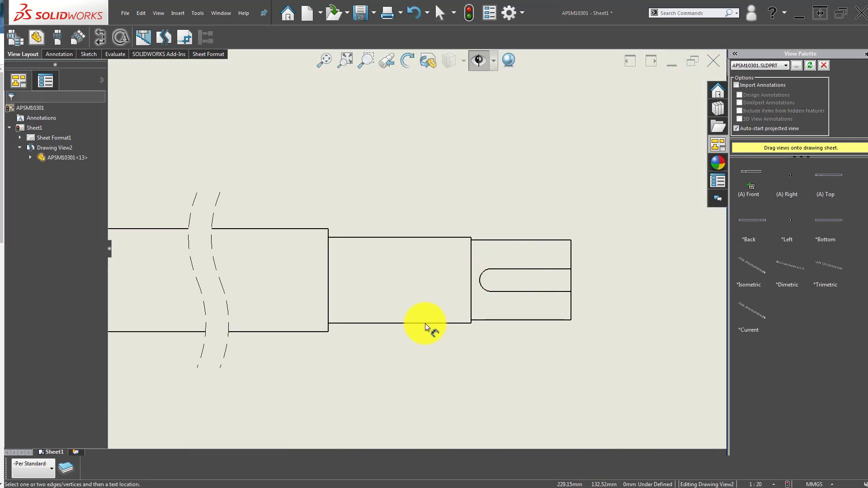
# - Undo a stray 50 length dimension on the middle step and cancel the retry
pyautogui.click(425, 324)
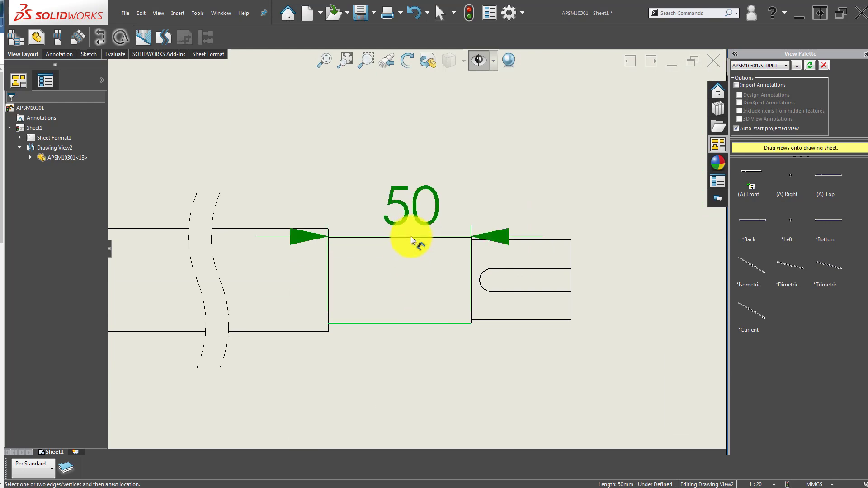
pyautogui.click(411, 238)
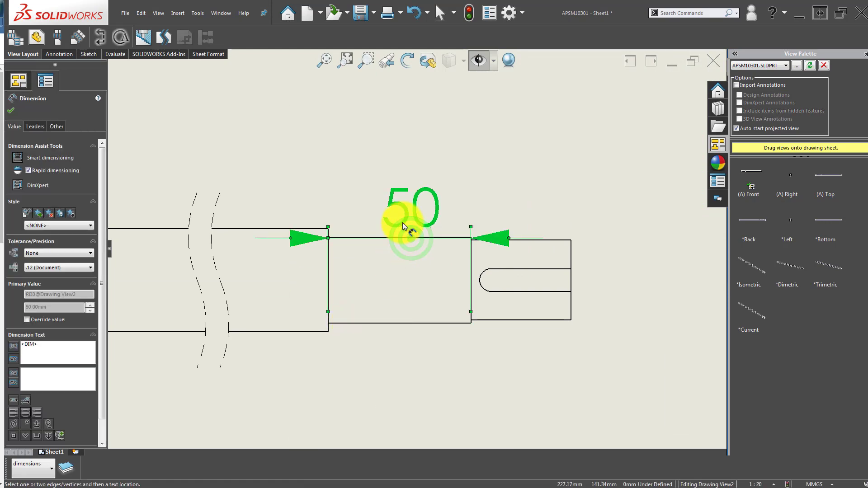
pyautogui.hotkey('ctrl', 'z')
pyautogui.click(406, 237)
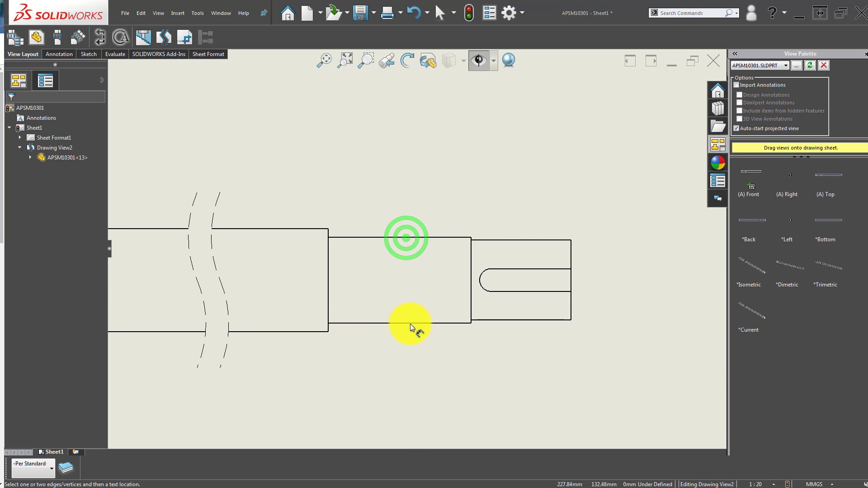
pyautogui.click(410, 323)
pyautogui.scroll(2, 411, 239)
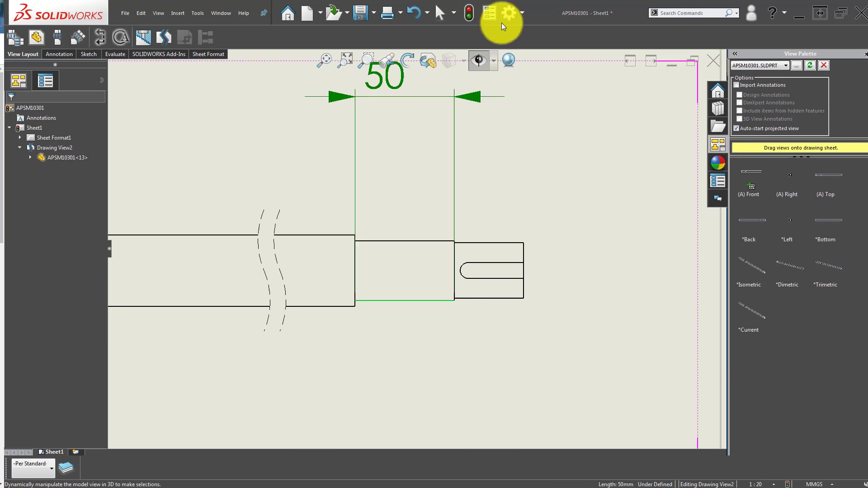
pyautogui.click(463, 18)
pyautogui.click(435, 148)
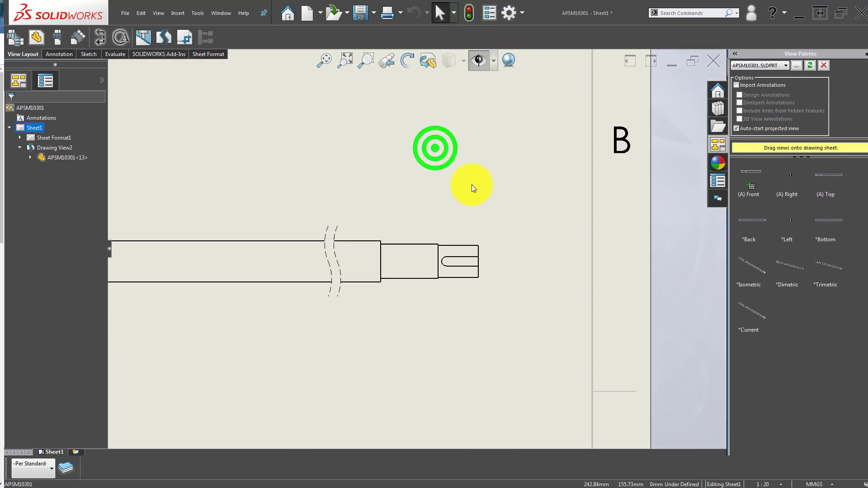
# - Place and then delete a misplaced 50 length dimension on the middle step
pyautogui.press('d')
pyautogui.scroll(-2, 442, 255)
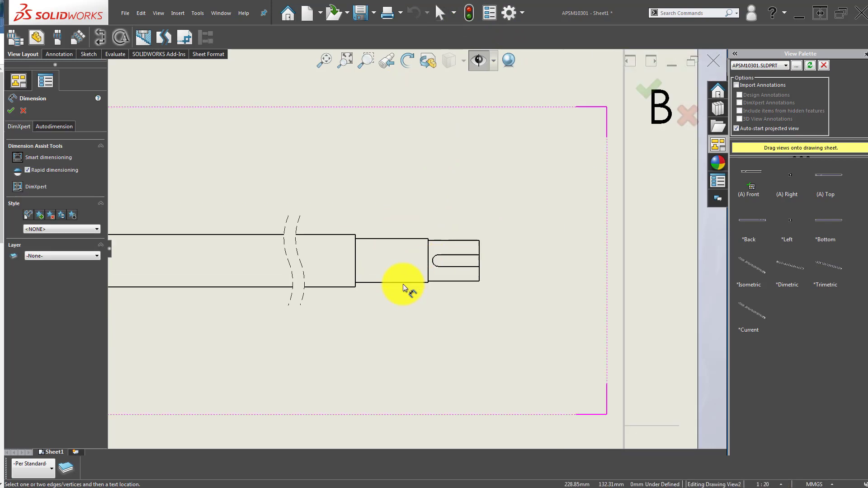
pyautogui.click(402, 283)
pyautogui.click(398, 240)
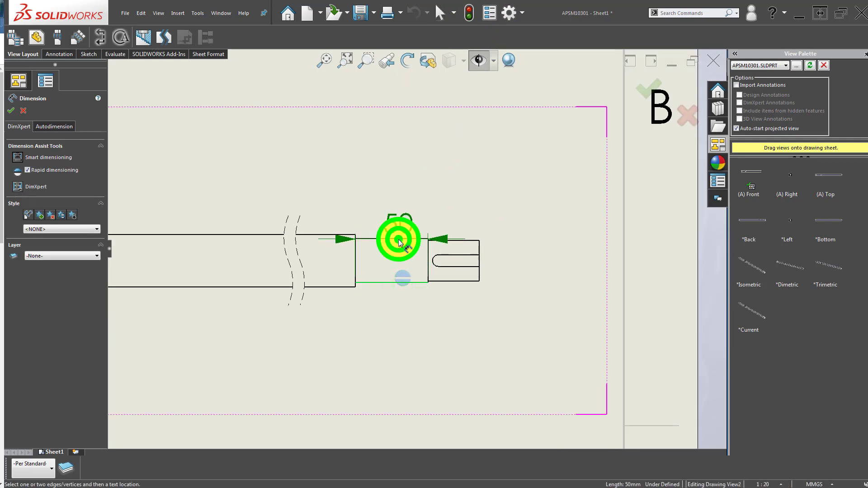
pyautogui.press('Delete')
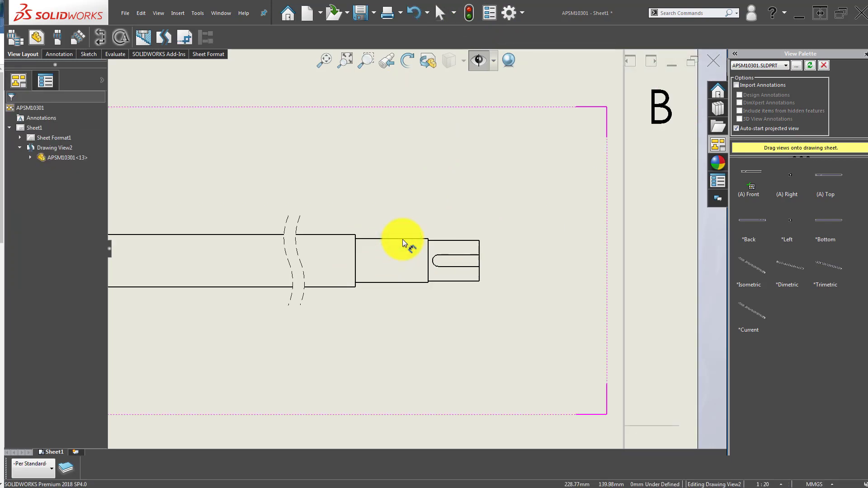
# - Dimension the middle step as Ø30 above the shaft with arrows flipped inward
pyautogui.click(403, 240)
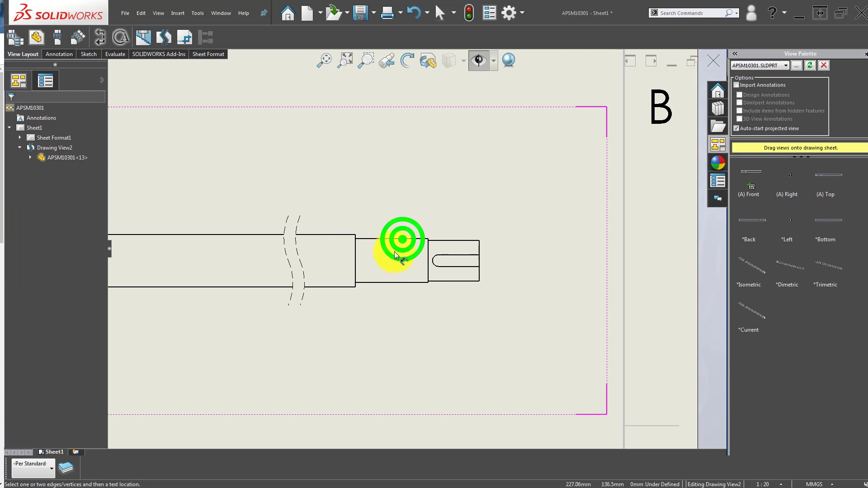
pyautogui.click(388, 283)
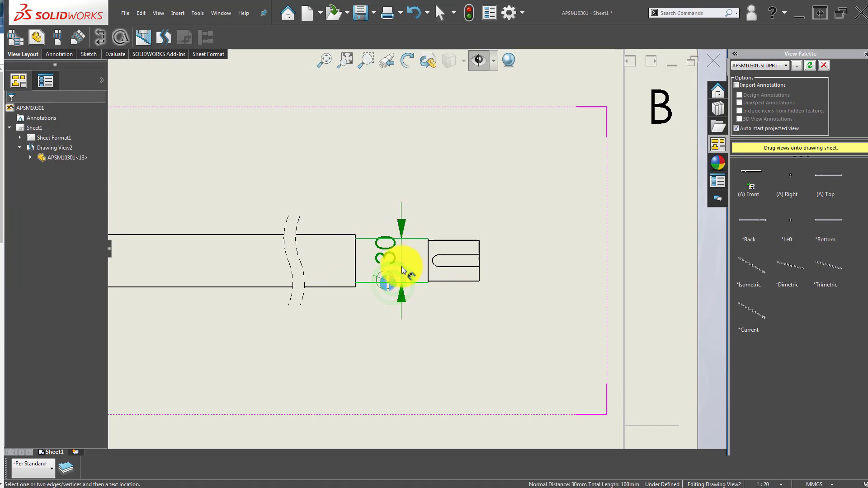
pyautogui.click(400, 266)
pyautogui.click(405, 334)
pyautogui.moveTo(395, 265)
pyautogui.mouseDown()
pyautogui.moveTo(394, 316)
pyautogui.moveTo(389, 183)
pyautogui.mouseUp()
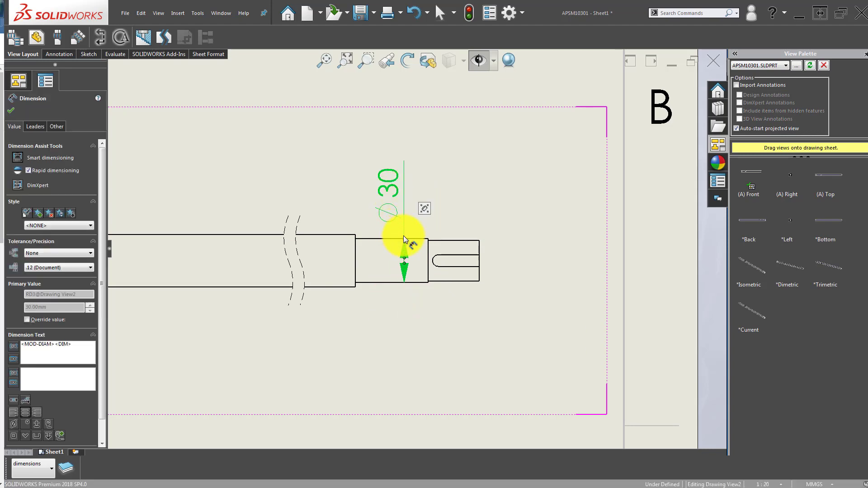
pyautogui.click(404, 258)
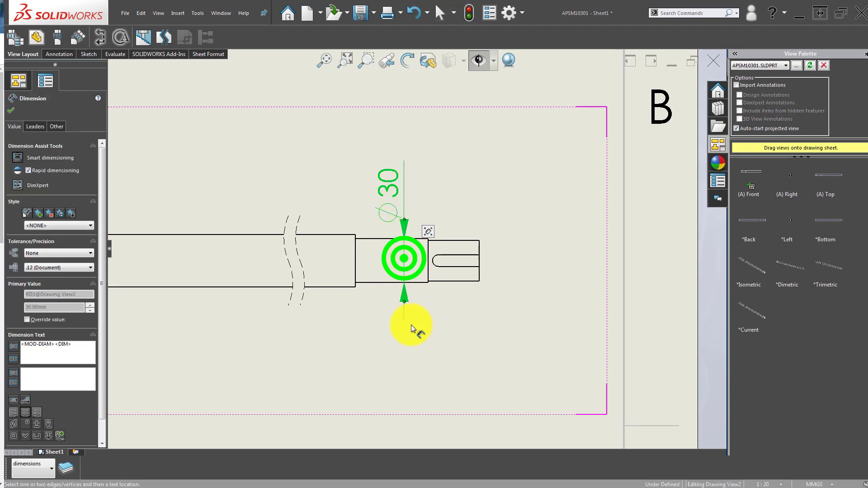
pyautogui.click(406, 339)
pyautogui.moveTo(393, 202); pyautogui.dragTo(395, 174)
pyautogui.click(451, 333)
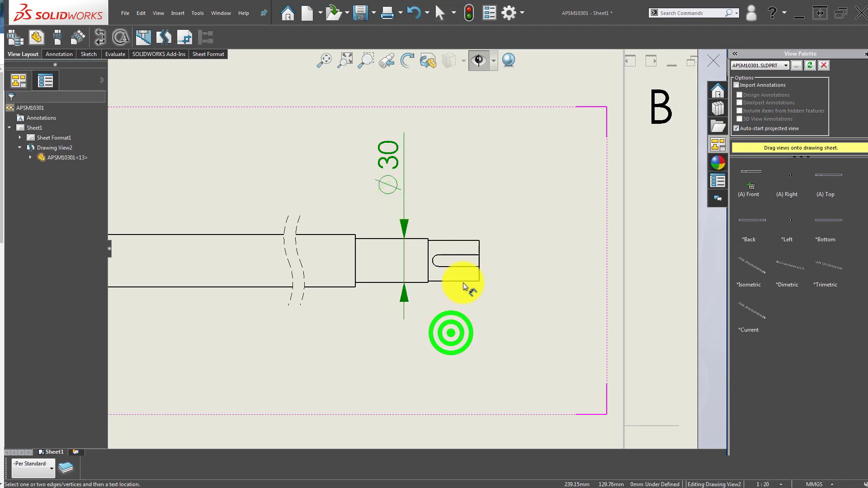
# - Add a Ø28 diameter dimension to the right end step, placed above the shaft
pyautogui.click(471, 281)
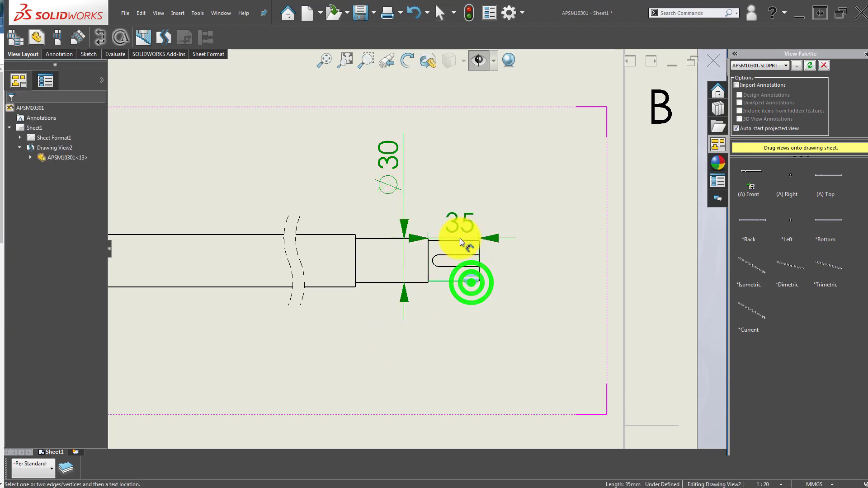
pyautogui.click(460, 241)
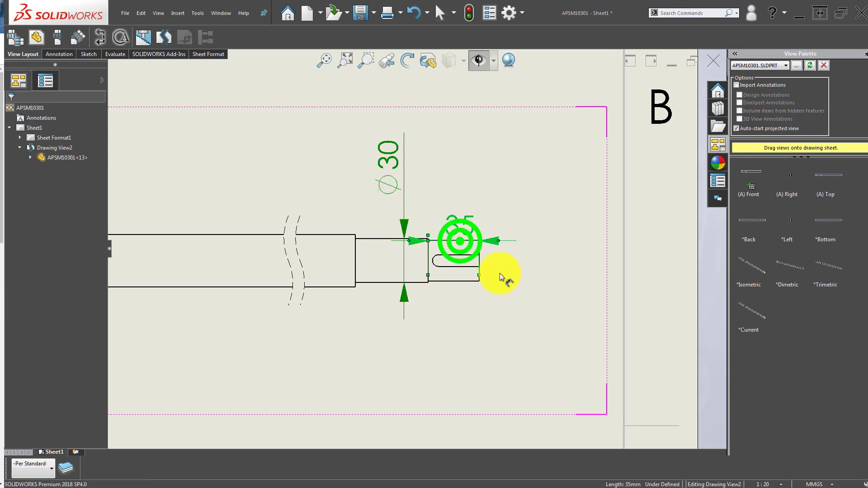
pyautogui.click(469, 240)
pyautogui.click(461, 281)
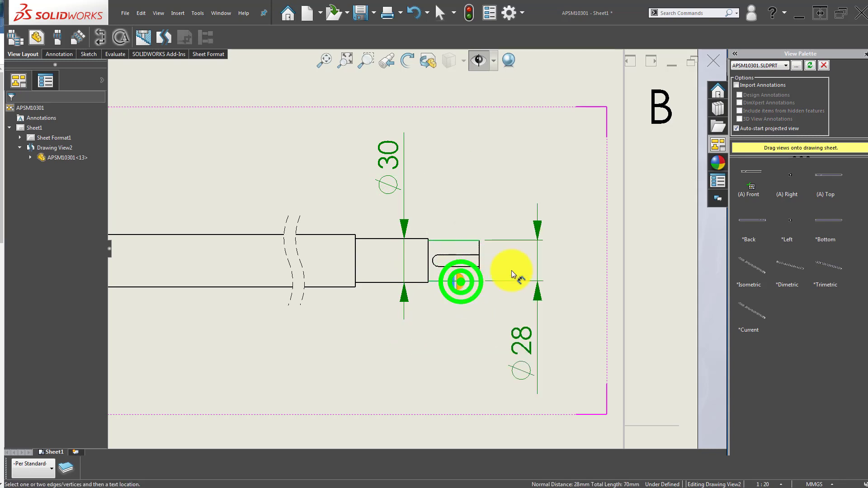
pyautogui.click(547, 177)
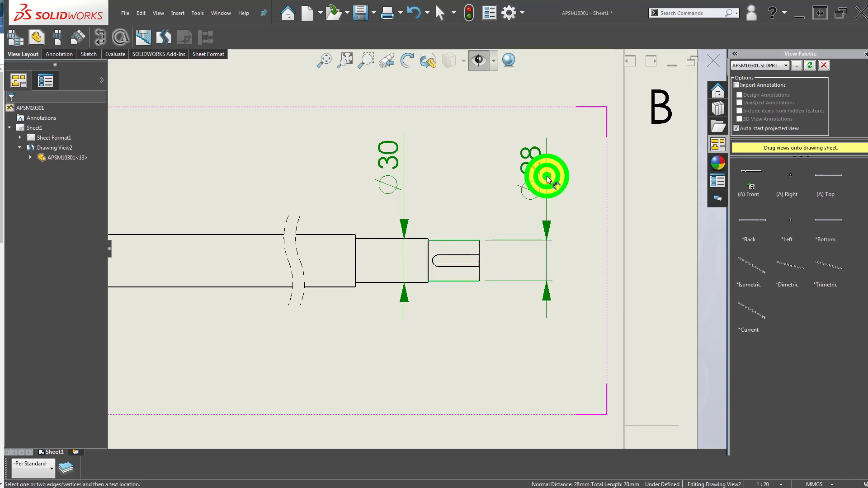
pyautogui.click(480, 340)
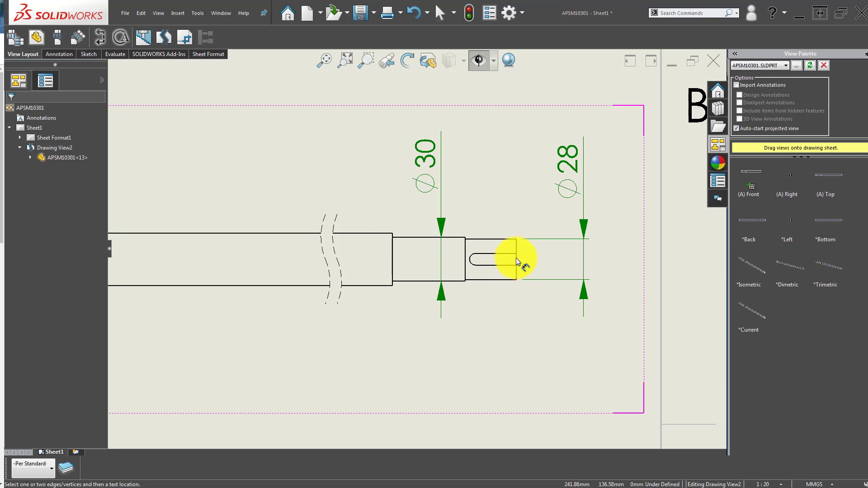
pyautogui.click(516, 257)
pyautogui.click(465, 246)
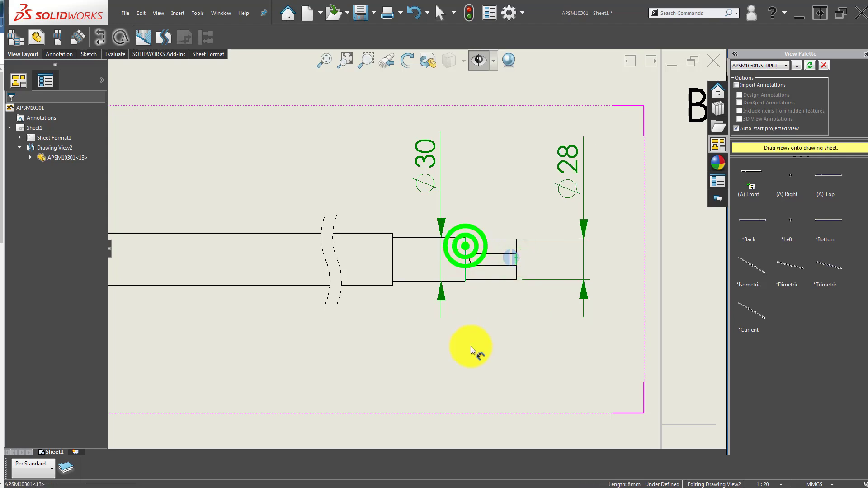
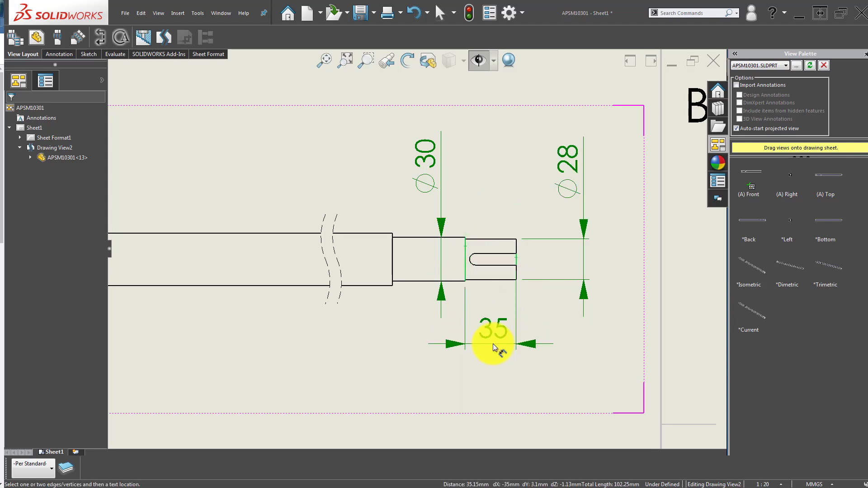
# - Place the 35 end-length and 50 step-length dimensions below the shaft's right end
pyautogui.click(492, 343)
pyautogui.click(393, 330)
pyautogui.click(393, 265)
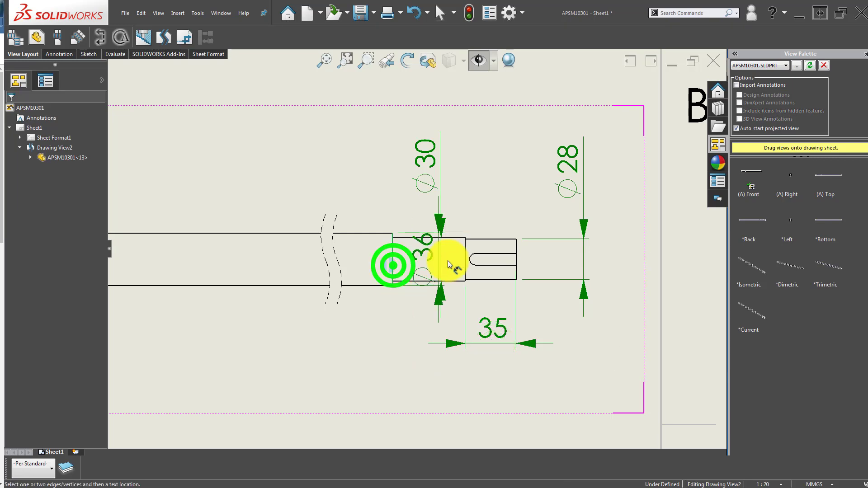
pyautogui.click(465, 256)
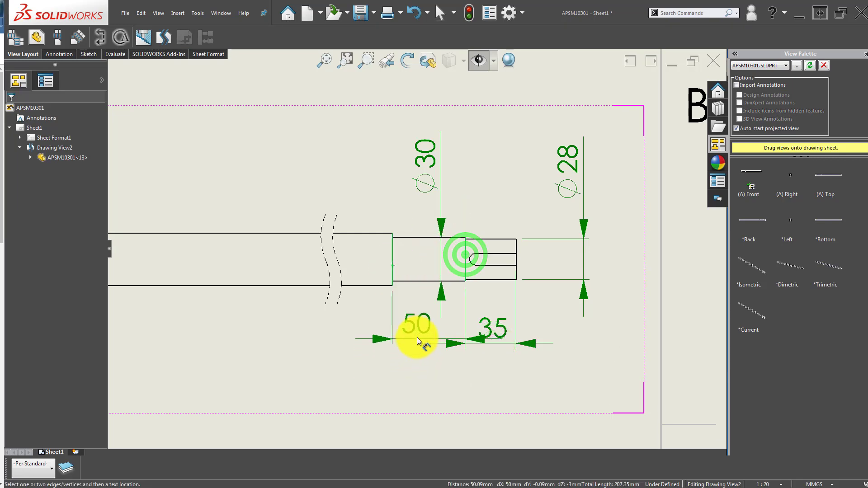
pyautogui.click(417, 343)
pyautogui.click(374, 343)
pyautogui.click(346, 365)
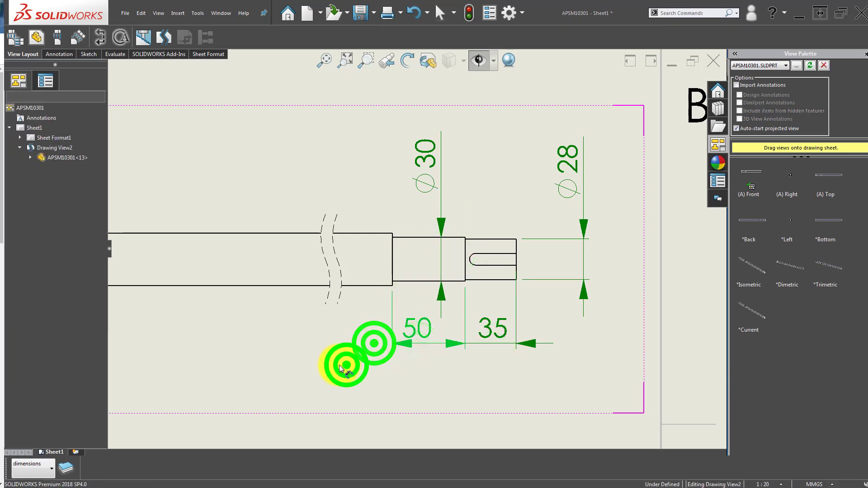
pyautogui.keyDown('ctrl'); pyautogui.moveTo(340, 368); pyautogui.dragTo(403, 358, button='middle'); pyautogui.keyUp('ctrl')
# - Undo the stray 1445 length dimension picked near the break line
pyautogui.click(428, 233)
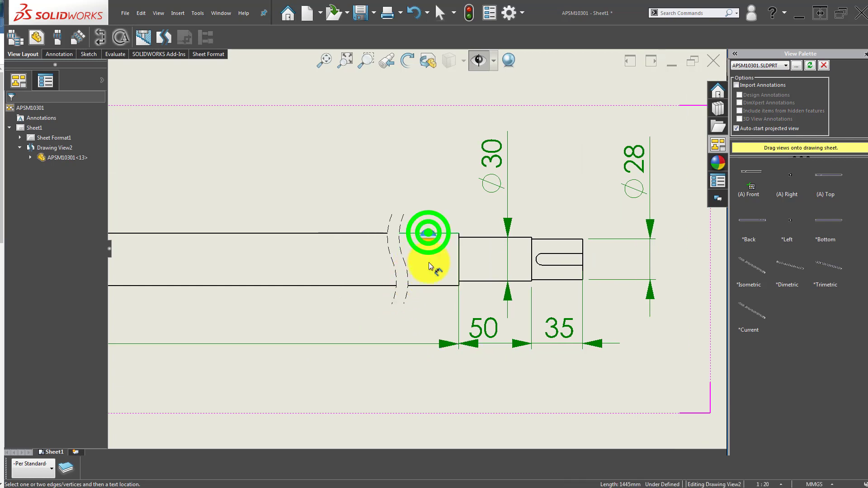
pyautogui.click(433, 285)
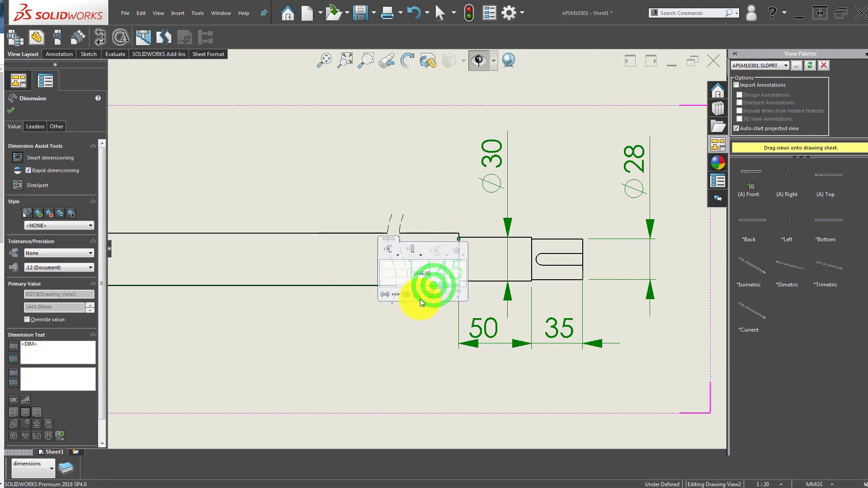
pyautogui.hotkey('ctrl', 'z')
pyautogui.click(367, 234)
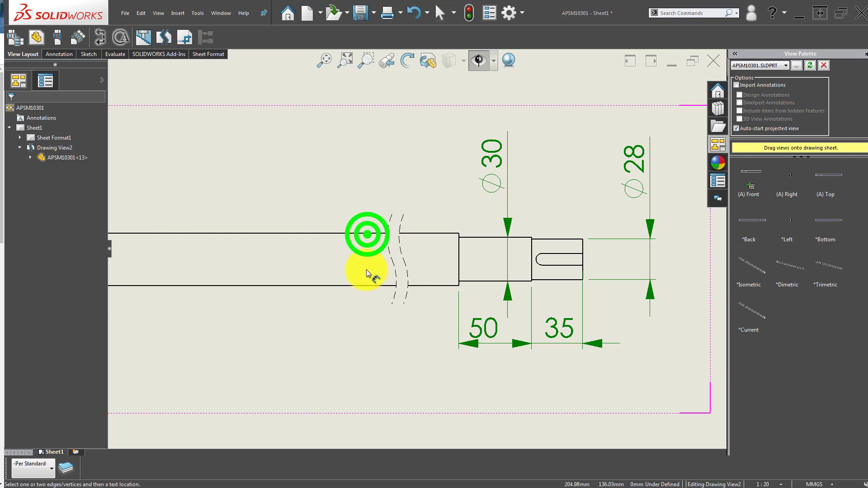
pyautogui.scroll(3, 329, 312)
pyautogui.scroll(2, 311, 282)
# - Move the Ø36 dimension above the shaft and the Ø30 dimension left of it
pyautogui.scroll(-4, 311, 282)
pyautogui.press('Escape')
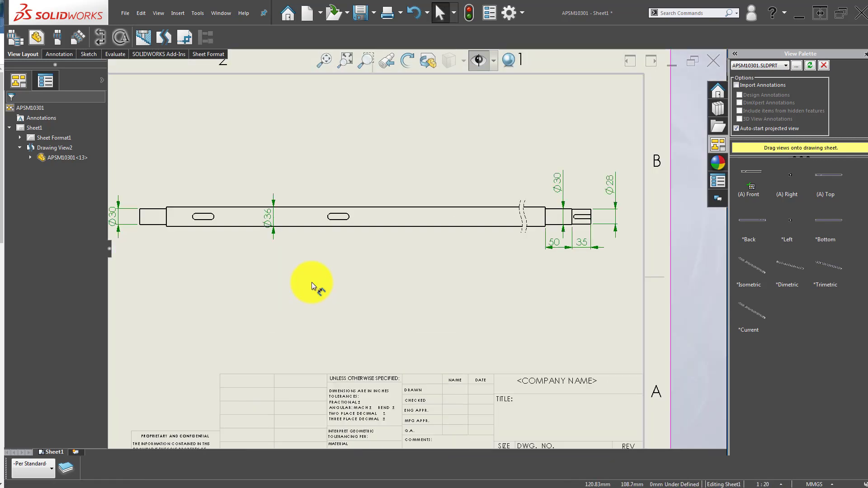
pyautogui.moveTo(269, 216)
pyautogui.mouseDown()
pyautogui.moveTo(273, 181)
pyautogui.moveTo(273, 188)
pyautogui.mouseUp()
pyautogui.click(244, 274)
pyautogui.scroll(3, 245, 256)
pyautogui.scroll(-5, 390, 223)
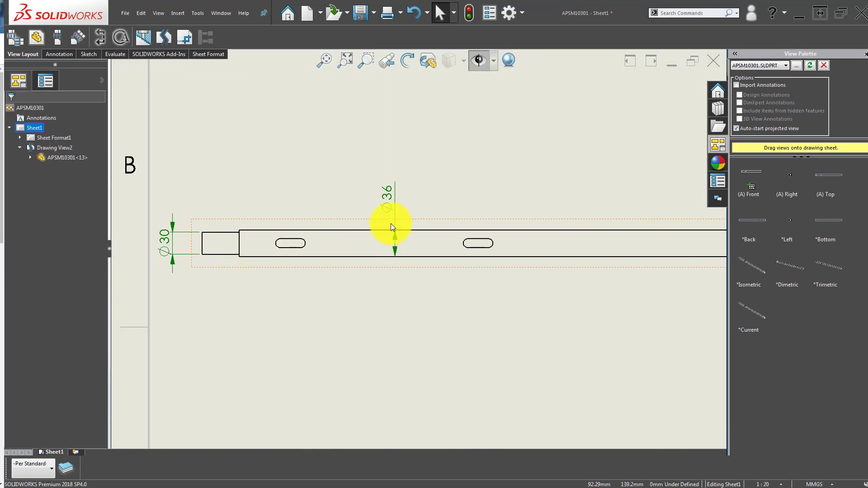
pyautogui.click(393, 226)
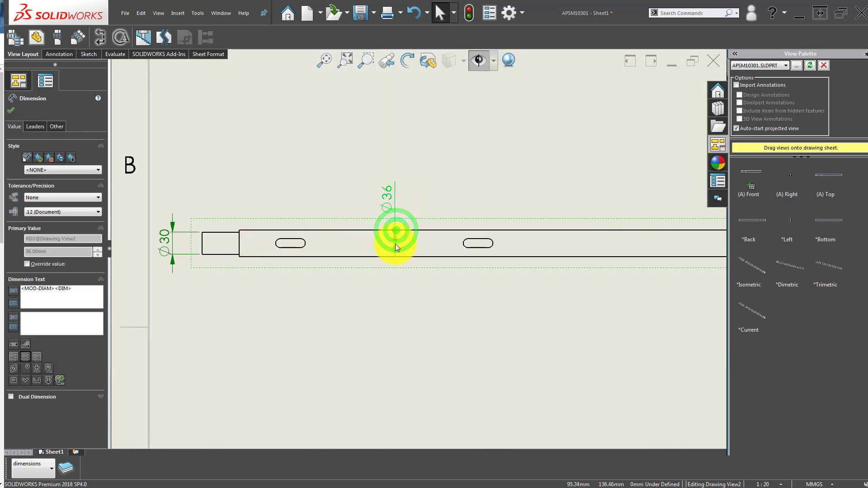
pyautogui.click(395, 243)
pyautogui.click(329, 331)
pyautogui.moveTo(167, 245)
pyautogui.mouseDown()
pyautogui.moveTo(190, 199)
pyautogui.moveTo(167, 212)
pyautogui.mouseUp()
pyautogui.click(177, 240)
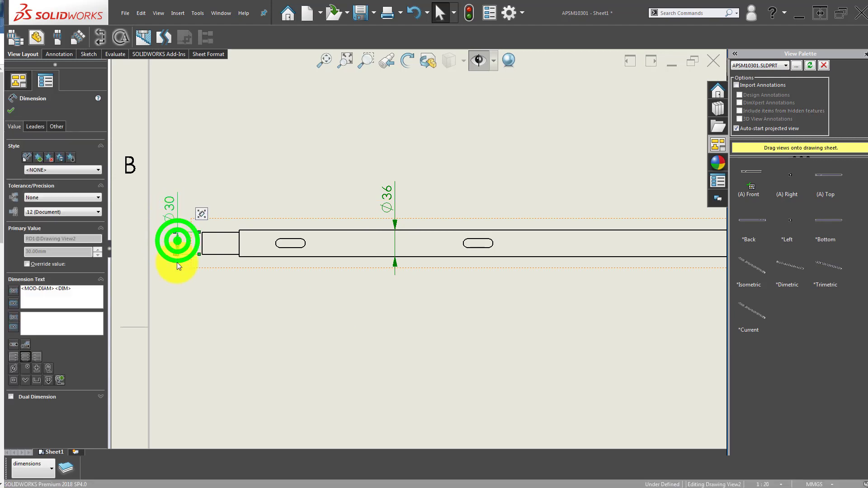
pyautogui.click(188, 313)
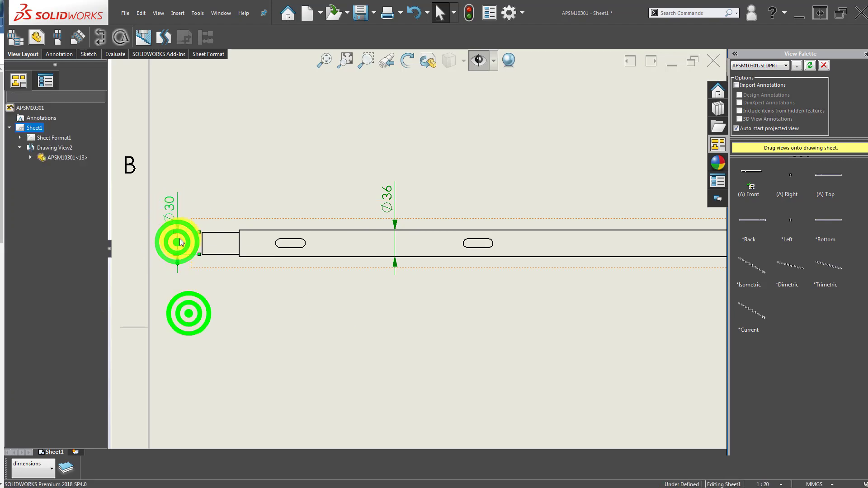
pyautogui.click(167, 199)
pyautogui.click(202, 295)
# - Add the 50 step-length dimension below the shaft's left end
pyautogui.press('z')
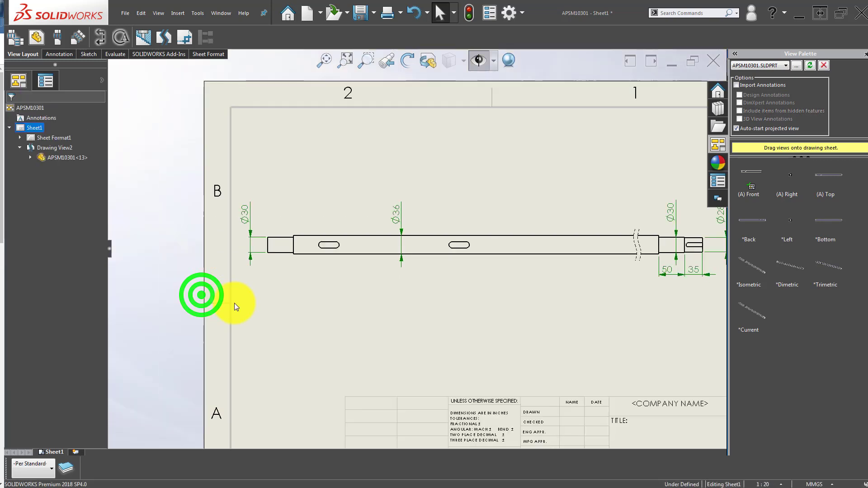
pyautogui.press('d')
pyautogui.scroll(-2, 281, 263)
pyautogui.scroll(-2, 289, 247)
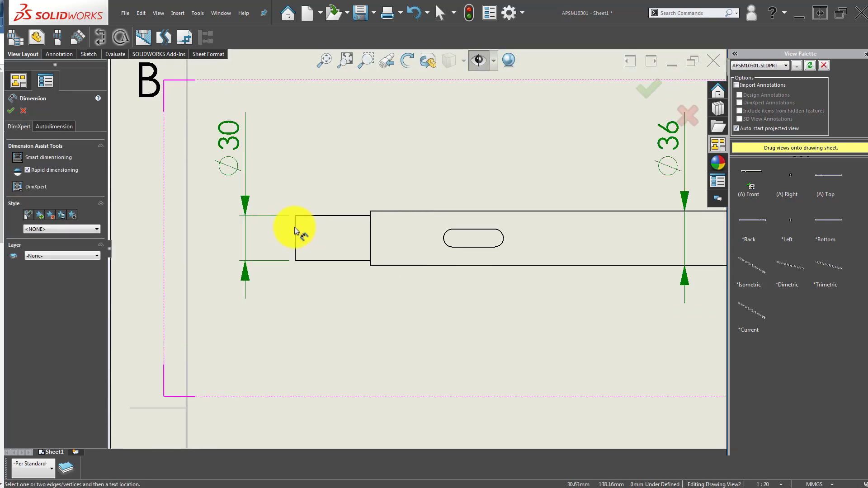
pyautogui.click(295, 226)
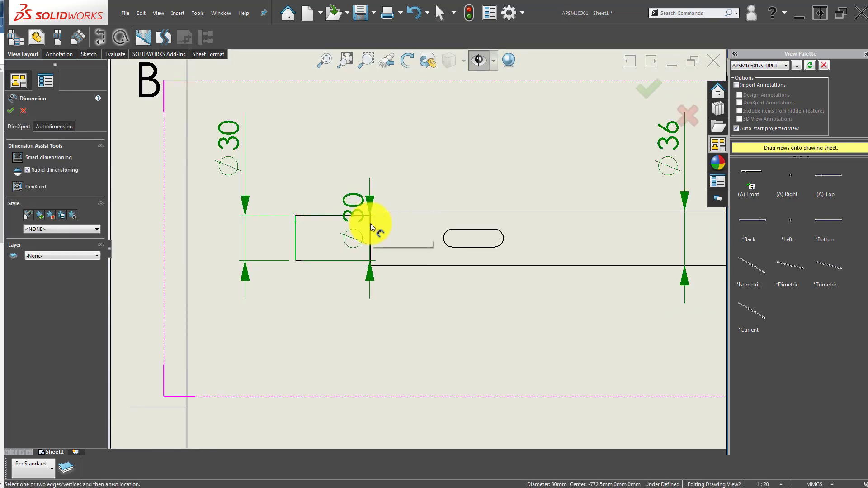
pyautogui.click(370, 223)
pyautogui.click(334, 344)
pyautogui.click(340, 377)
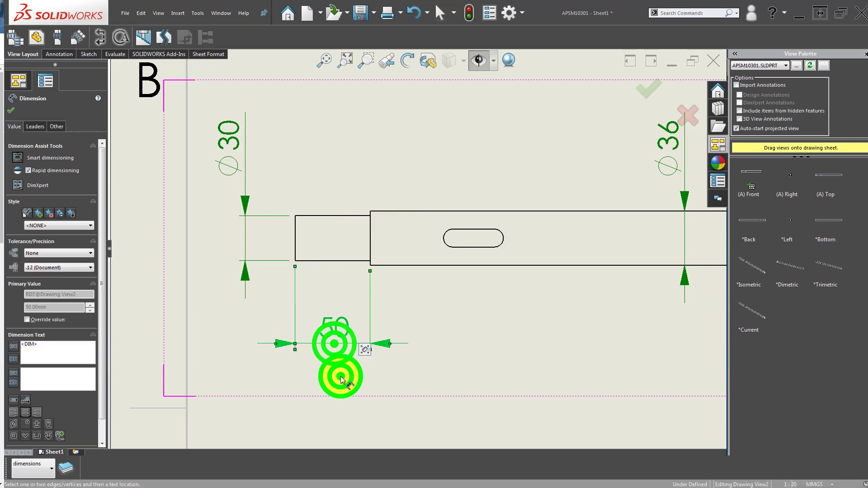
# - Add the 1580 overall shaft length dimension below the shaft
pyautogui.click(295, 230)
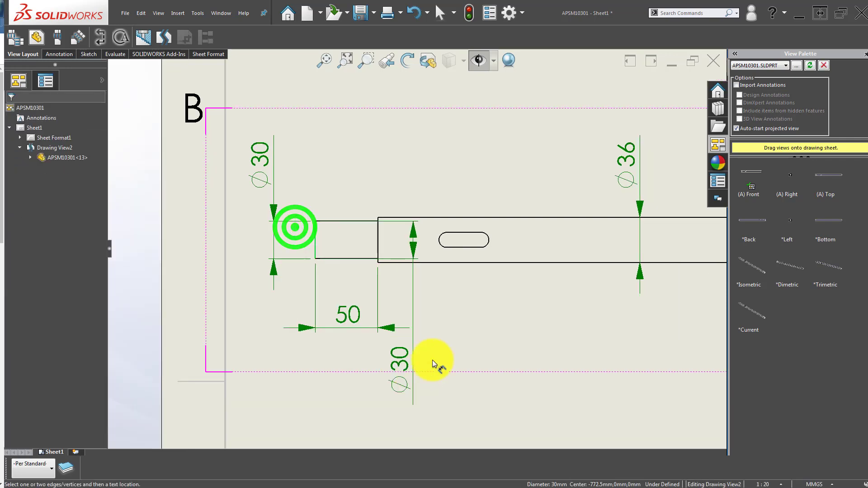
pyautogui.scroll(5, 434, 317)
pyautogui.scroll(-3, 500, 242)
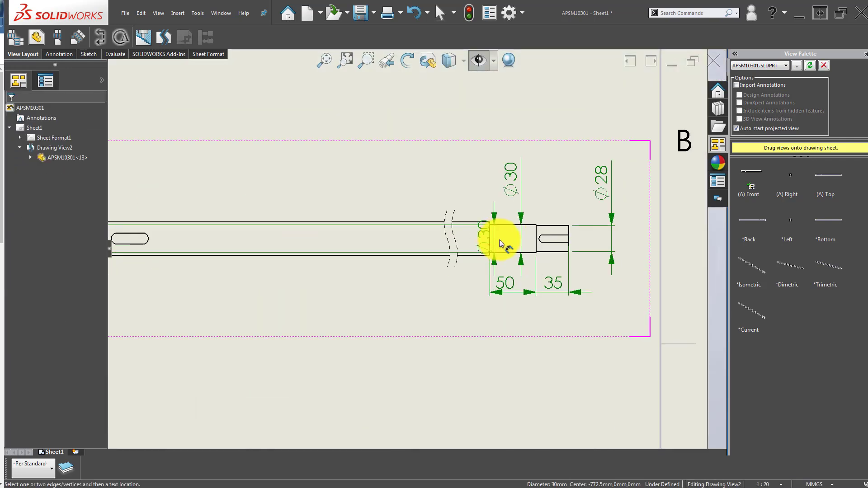
pyautogui.scroll(-3, 557, 252)
pyautogui.click(586, 265)
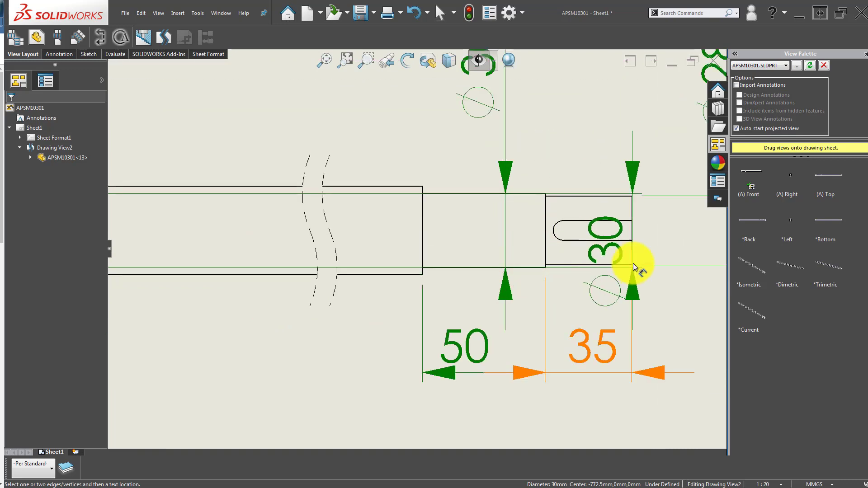
pyautogui.click(631, 232)
pyautogui.scroll(2, 556, 304)
pyautogui.scroll(2, 508, 325)
pyautogui.scroll(2, 335, 348)
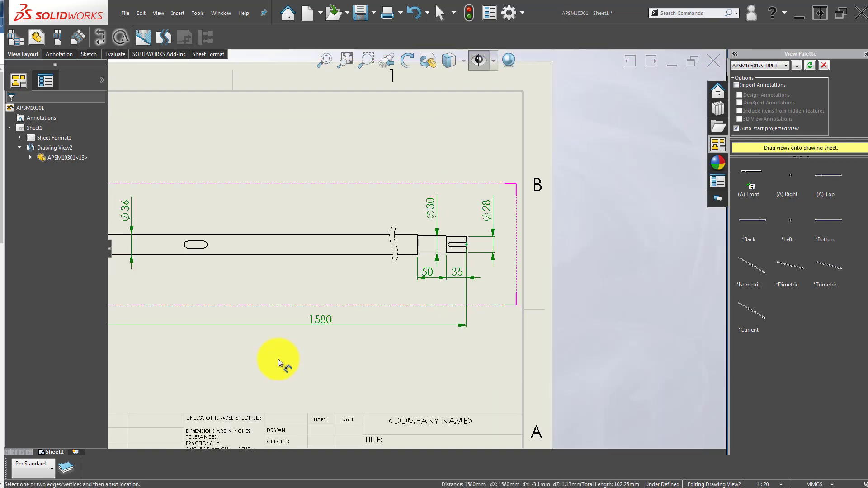
pyautogui.scroll(2, 500, 333)
pyautogui.click(494, 277)
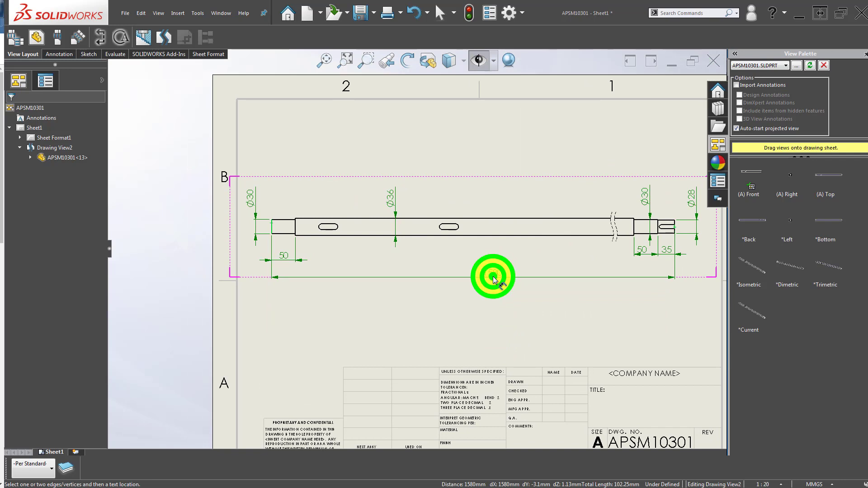
pyautogui.click(461, 324)
pyautogui.scroll(2, 398, 264)
# - Dimension the 55 distance from the step edge to the first keyway slot
pyautogui.press('Escape')
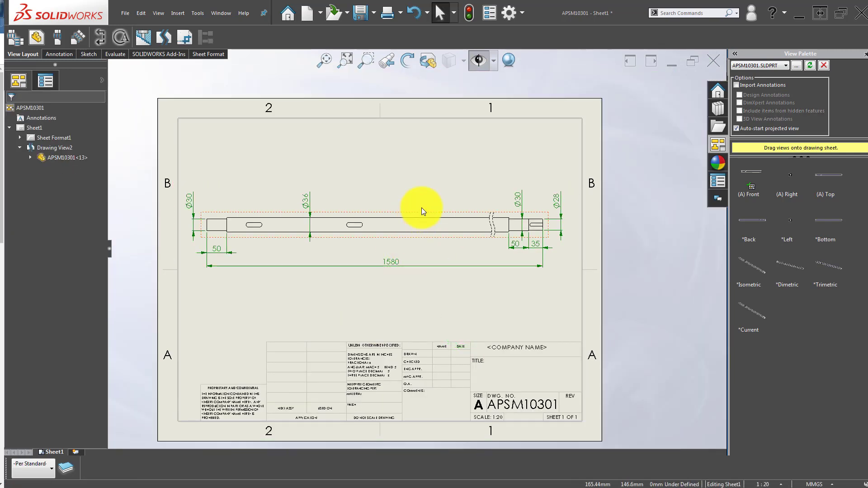
pyautogui.moveTo(421, 212)
pyautogui.mouseDown()
pyautogui.moveTo(436, 210)
pyautogui.moveTo(422, 215)
pyautogui.mouseUp()
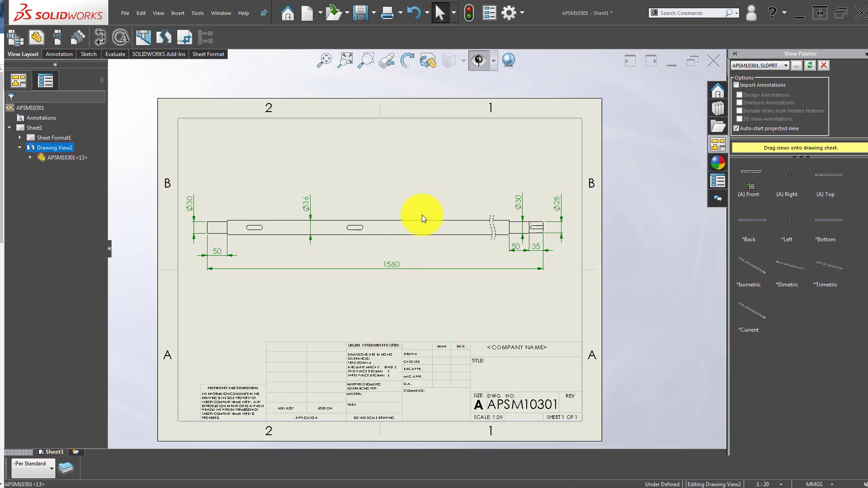
pyautogui.click(287, 246)
pyautogui.scroll(-3, 224, 243)
pyautogui.scroll(-3, 298, 230)
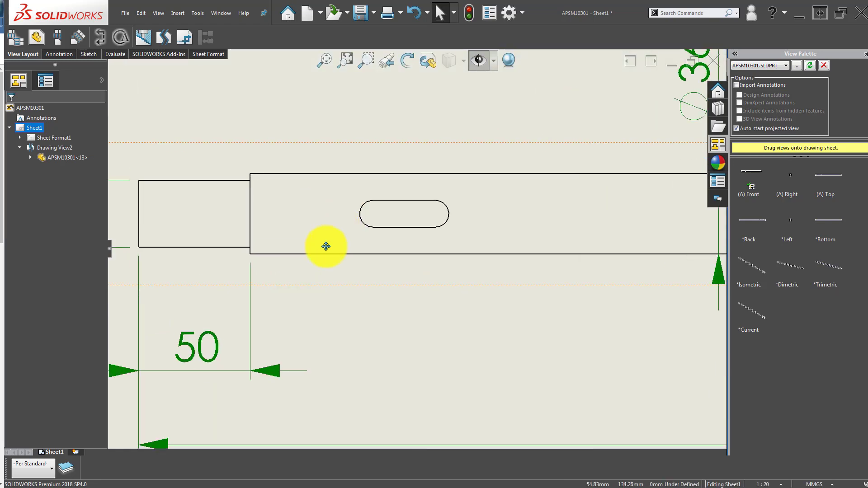
pyautogui.press('d')
pyautogui.scroll(-2, 248, 226)
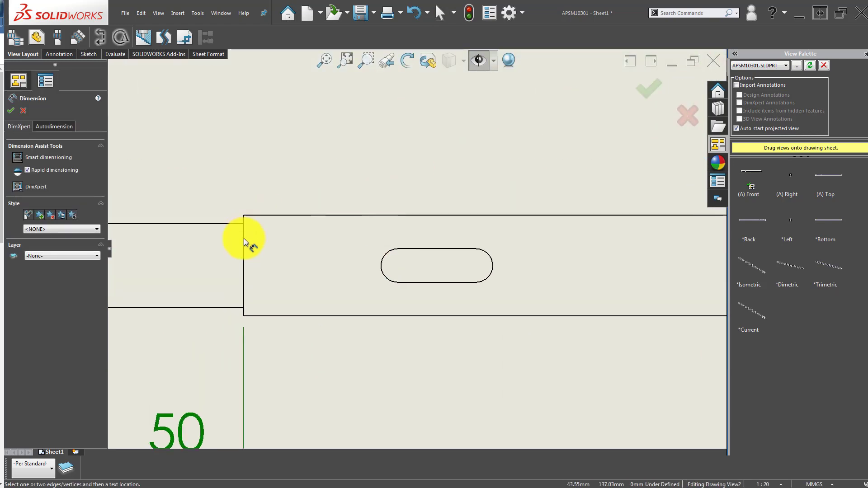
pyautogui.click(244, 238)
pyautogui.click(383, 253)
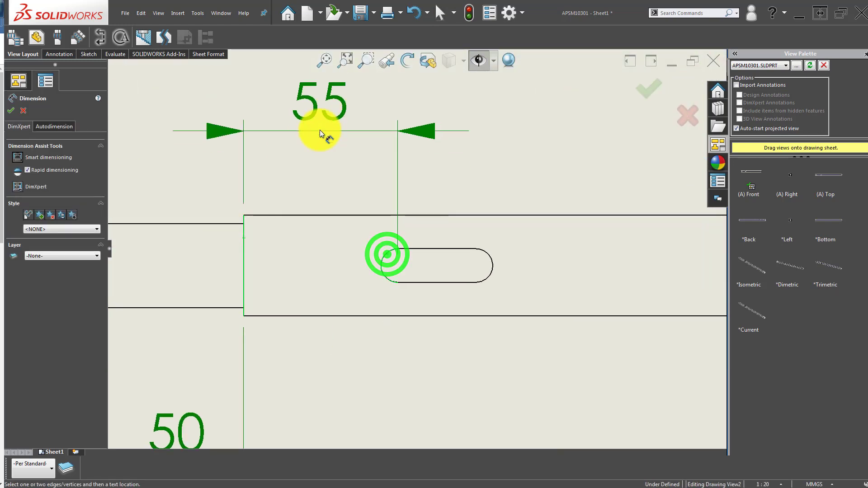
pyautogui.click(319, 132)
# - Add the 28 length dimension of the left keyway slot beside the 55
pyautogui.scroll(2, 396, 262)
pyautogui.moveTo(397, 262); pyautogui.dragTo(351, 288, button='middle')
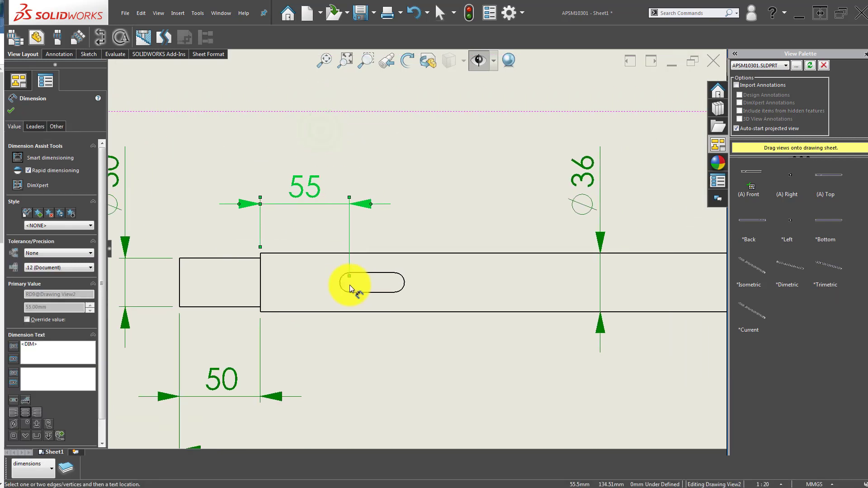
pyautogui.click(376, 278)
pyautogui.click(377, 194)
pyautogui.click(299, 185)
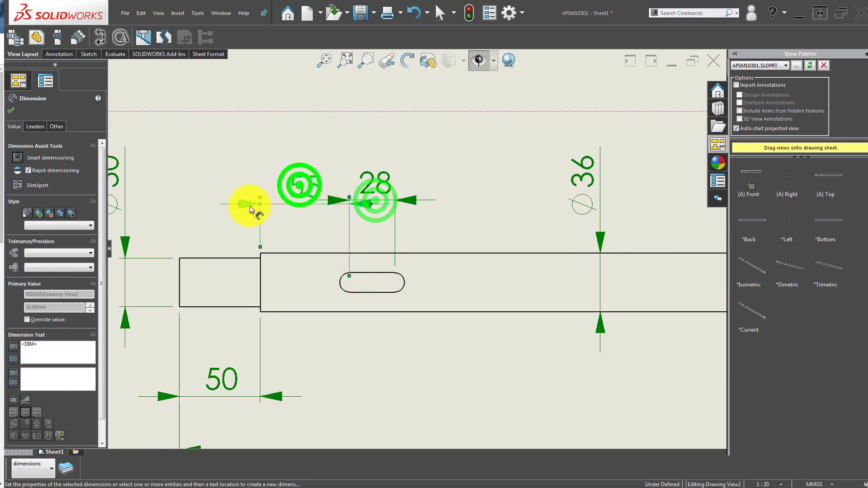
pyautogui.click(233, 223)
pyautogui.moveTo(382, 179)
pyautogui.mouseDown()
pyautogui.moveTo(379, 196)
pyautogui.moveTo(379, 186)
pyautogui.mouseUp()
# - Move the Ø36 diameter dimension below the shaft
pyautogui.click(497, 237)
pyautogui.scroll(3, 416, 251)
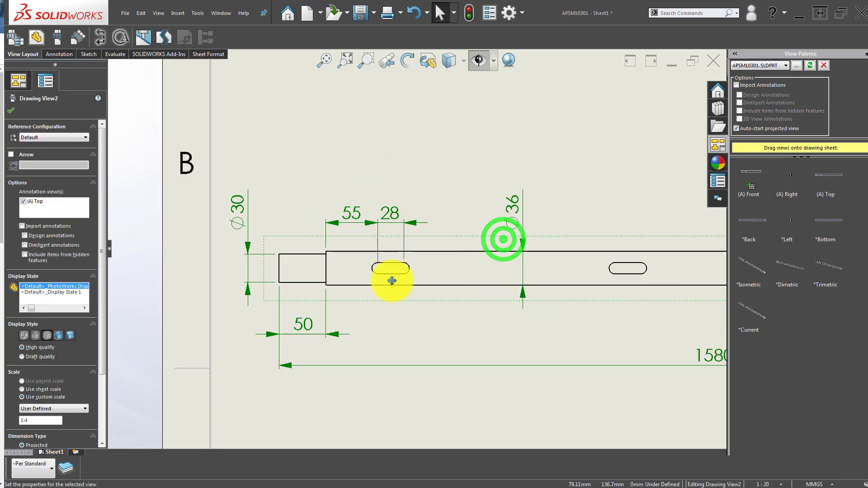
pyautogui.click(354, 314)
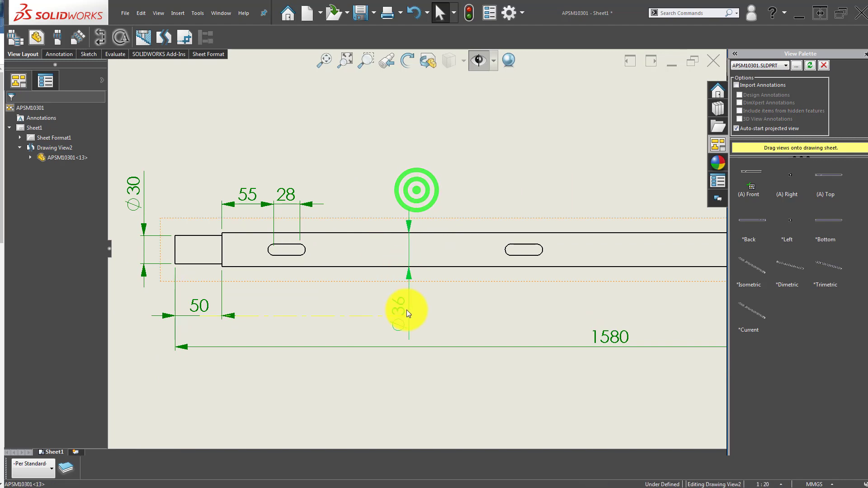
pyautogui.moveTo(416, 194); pyautogui.dragTo(406, 310)
pyautogui.click(328, 404)
# - Add the 225 spacing dimension between the two keyway slots, centred above the shaft
pyautogui.press('d')
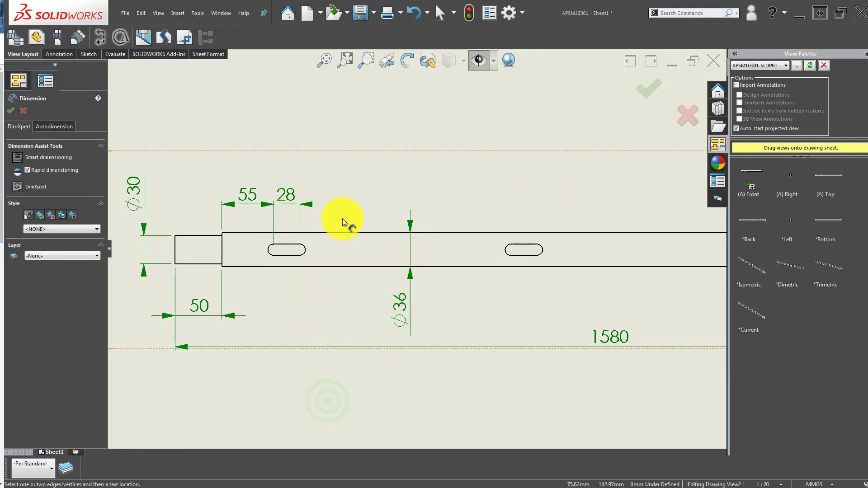
pyautogui.click(306, 250)
pyautogui.scroll(-2, 486, 250)
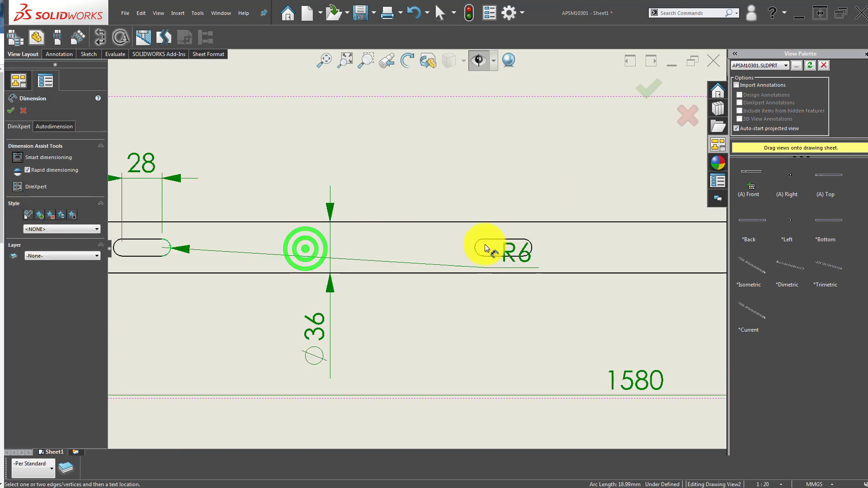
pyautogui.click(478, 245)
pyautogui.scroll(2, 401, 219)
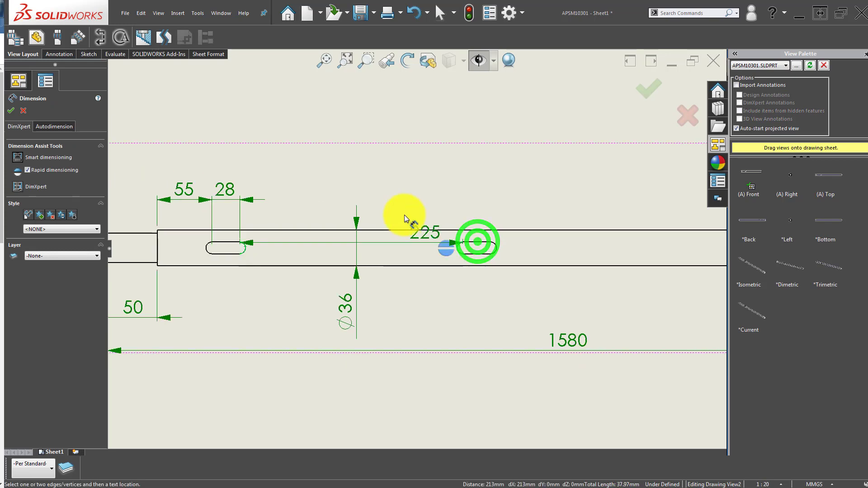
pyautogui.click(396, 200)
pyautogui.moveTo(390, 193); pyautogui.dragTo(356, 190)
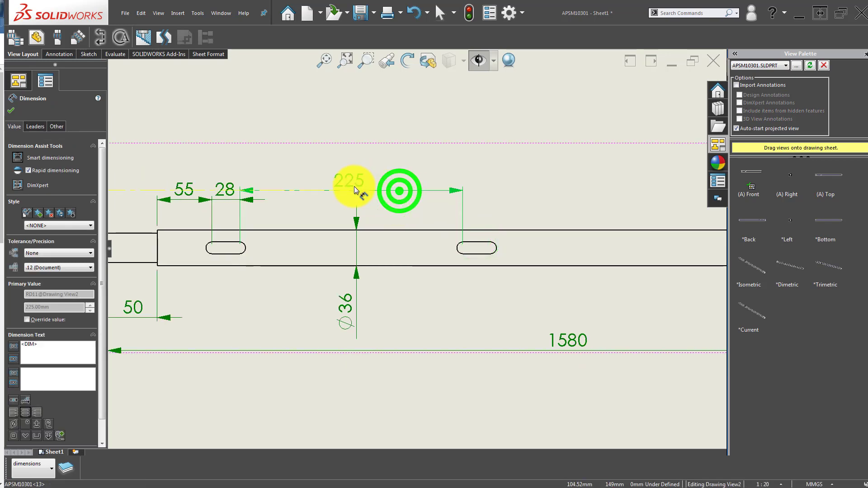
# - Add the 28 length of the right keyway slot, aligned with the 225 dimension
pyautogui.click(576, 211)
pyautogui.scroll(-2, 475, 244)
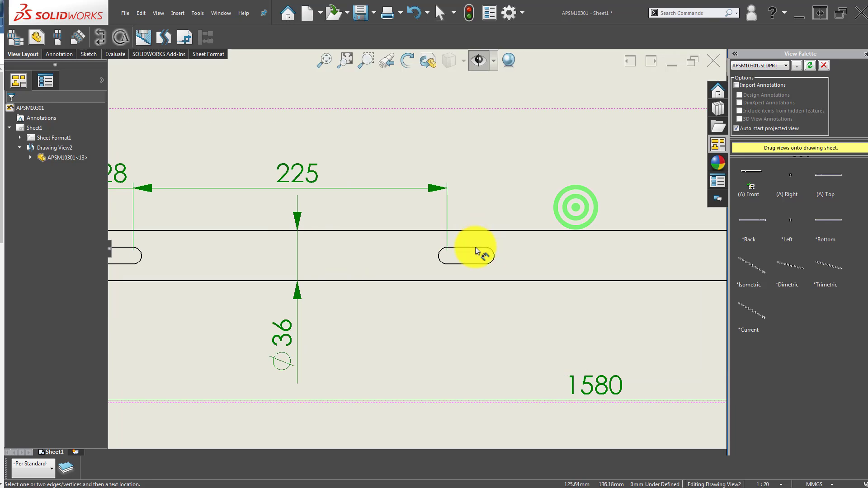
pyautogui.click(475, 247)
pyautogui.click(462, 193)
pyautogui.scroll(2, 461, 219)
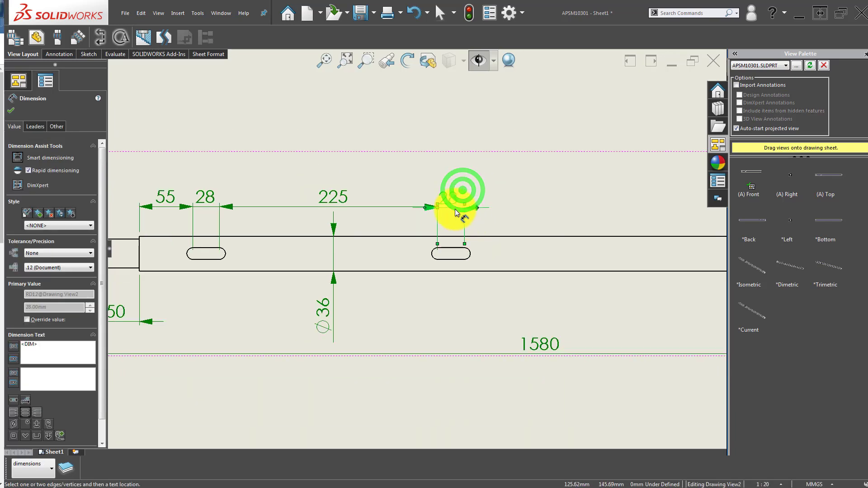
pyautogui.press('Escape')
pyautogui.moveTo(468, 199); pyautogui.dragTo(443, 202)
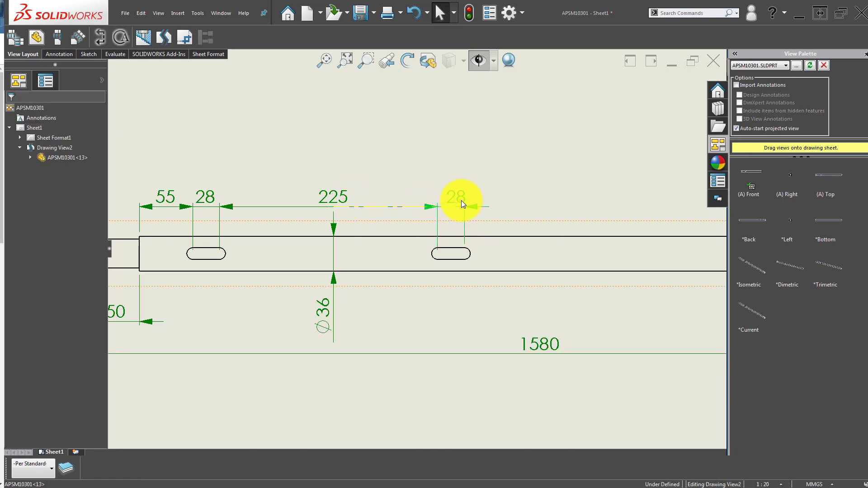
# - Add a 12 width dimension below the left keyway slot
pyautogui.click(436, 310)
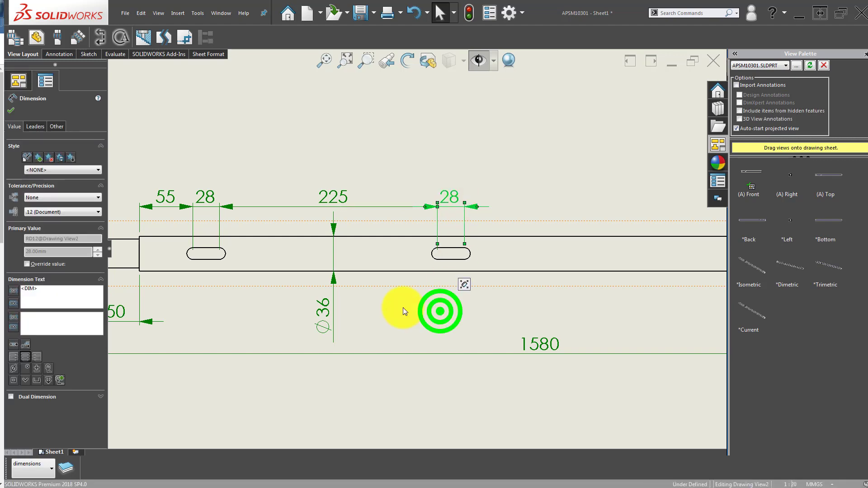
pyautogui.scroll(1, 453, 299)
pyautogui.scroll(-1, 407, 334)
pyautogui.press('d')
pyautogui.scroll(3, 359, 253)
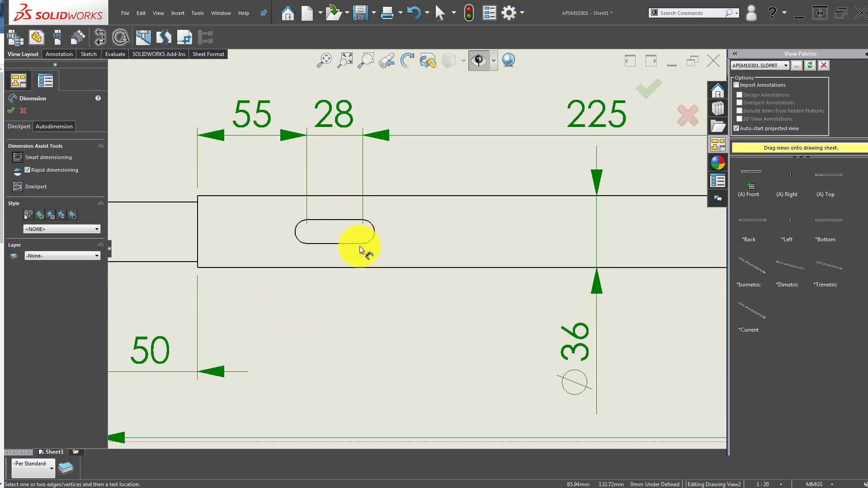
pyautogui.click(346, 245)
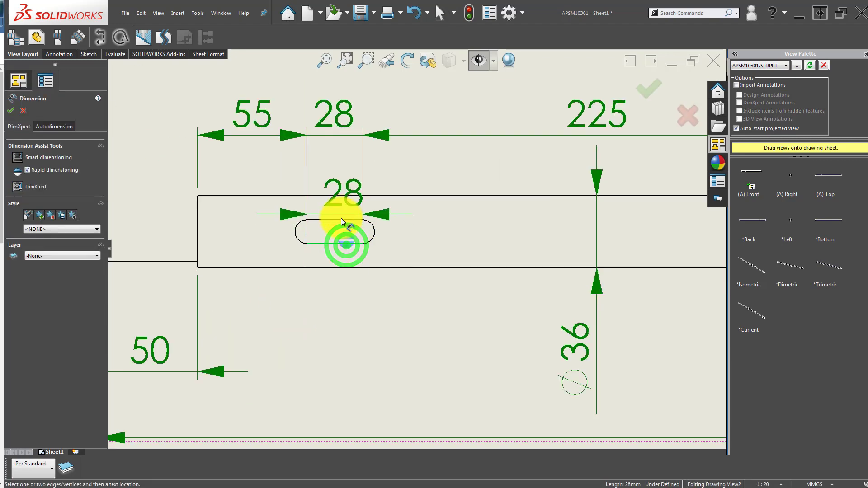
pyautogui.click(340, 221)
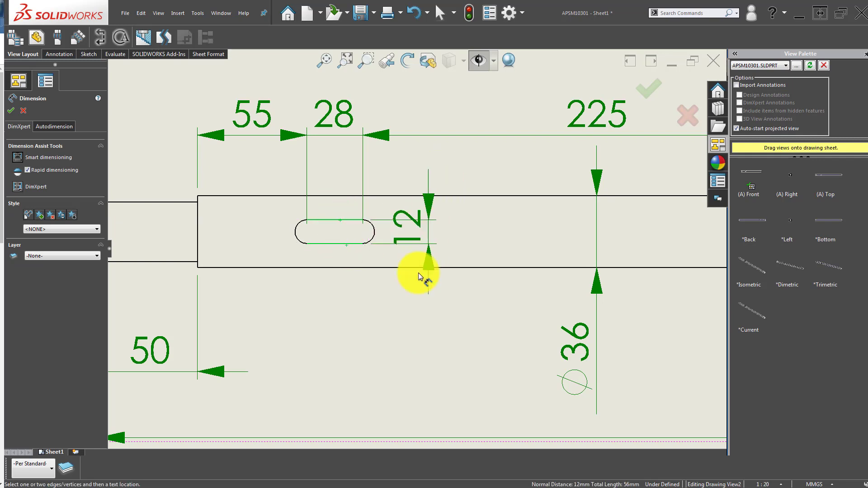
pyautogui.click(432, 325)
pyautogui.click(358, 362)
# - Add a 12 width dimension below the right keyway slot
pyautogui.scroll(-3, 310, 307)
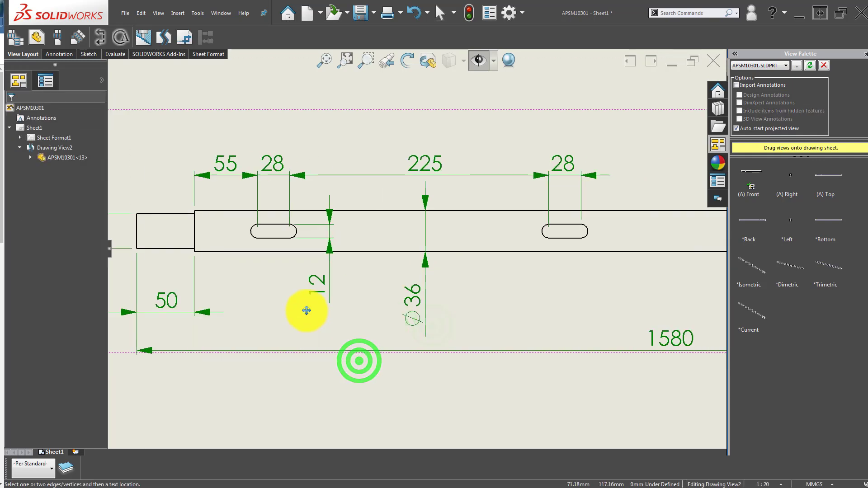
pyautogui.scroll(3, 508, 217)
pyautogui.scroll(2, 510, 253)
pyautogui.click(511, 259)
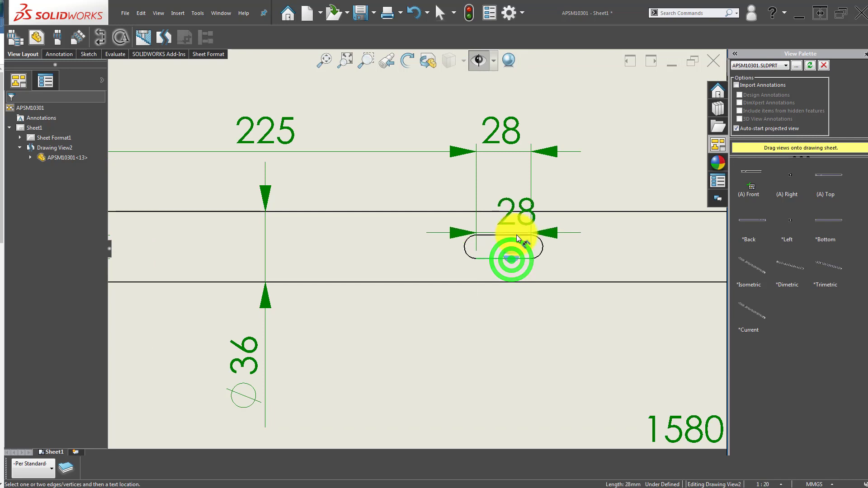
pyautogui.click(514, 235)
pyautogui.scroll(-2, 419, 247)
pyautogui.scroll(-1, 502, 300)
pyautogui.scroll(1, 511, 312)
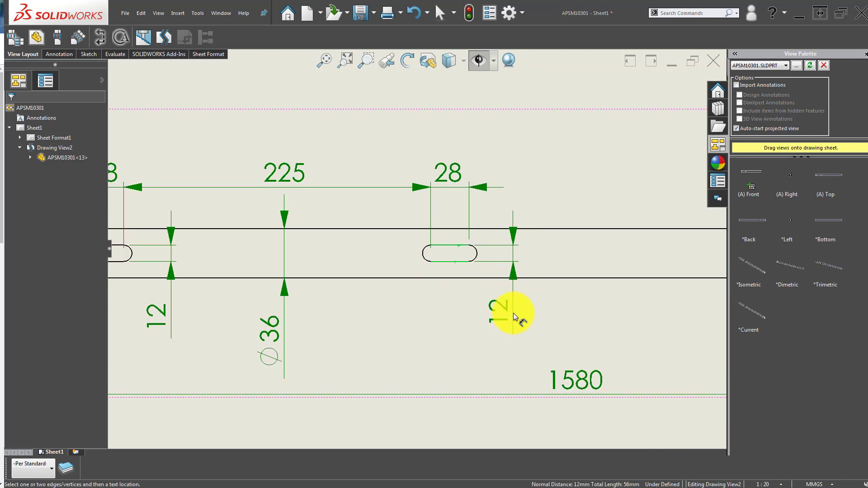
pyautogui.click(508, 306)
pyautogui.click(450, 329)
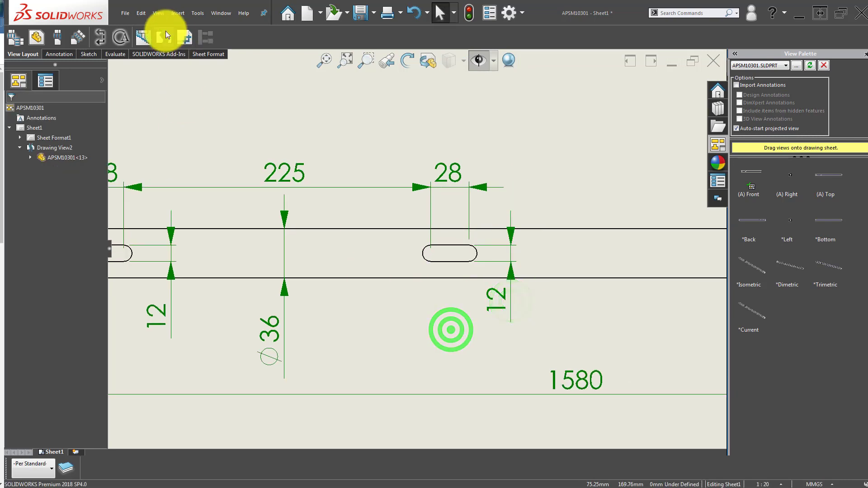
# - Put slot-style center marks on both keyway slots
pyautogui.click(60, 57)
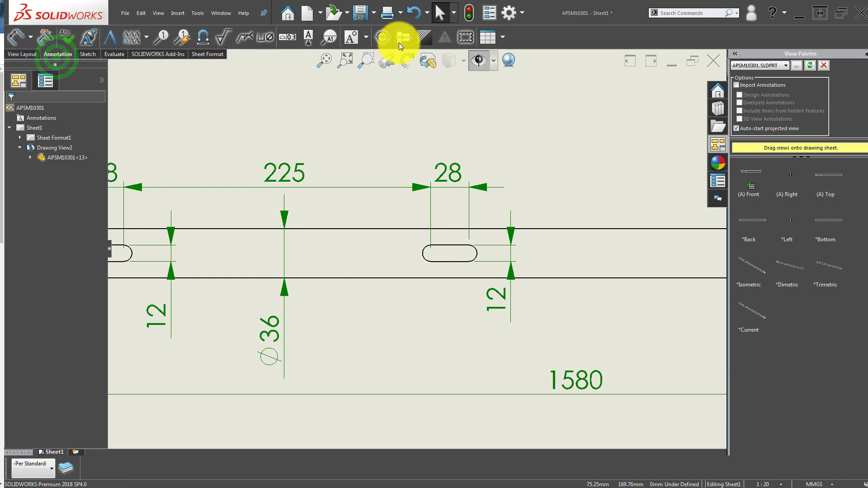
pyautogui.click(383, 39)
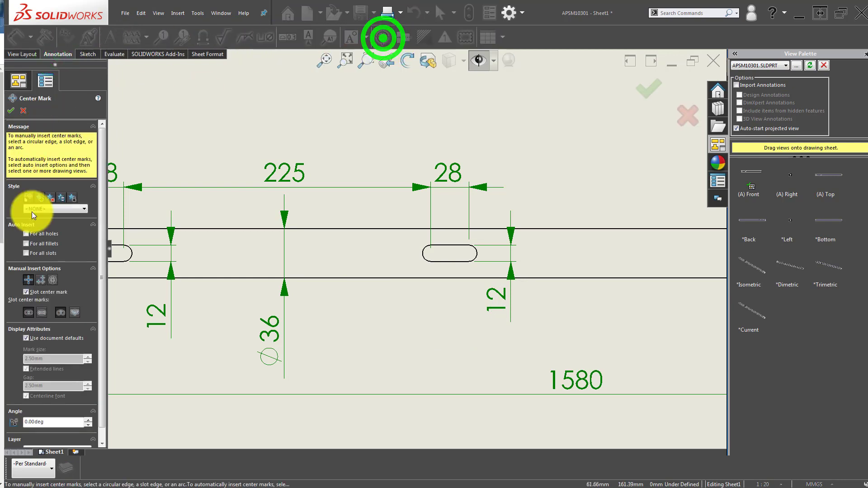
pyautogui.click(39, 314)
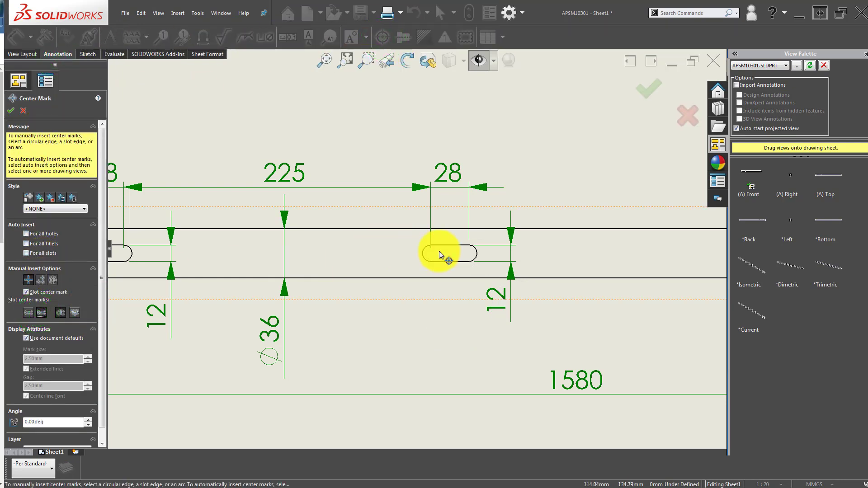
pyautogui.click(427, 250)
pyautogui.moveTo(107, 251); pyautogui.dragTo(312, 248, button='middle')
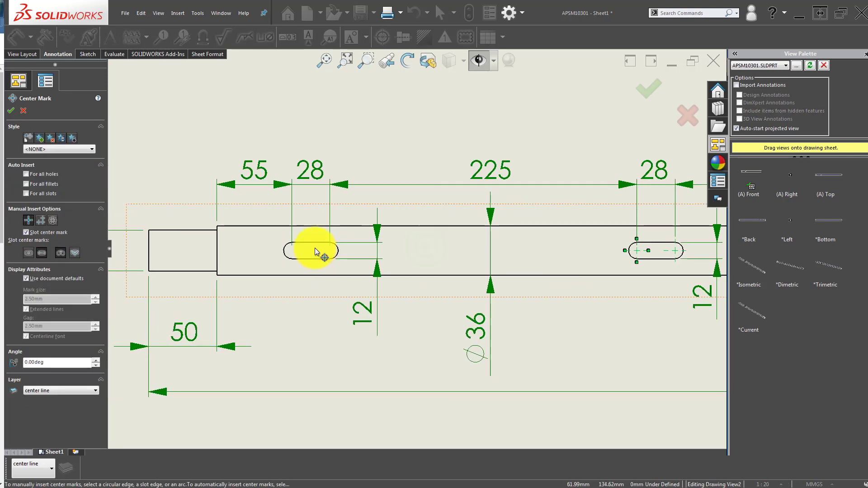
pyautogui.click(286, 247)
pyautogui.press('z')
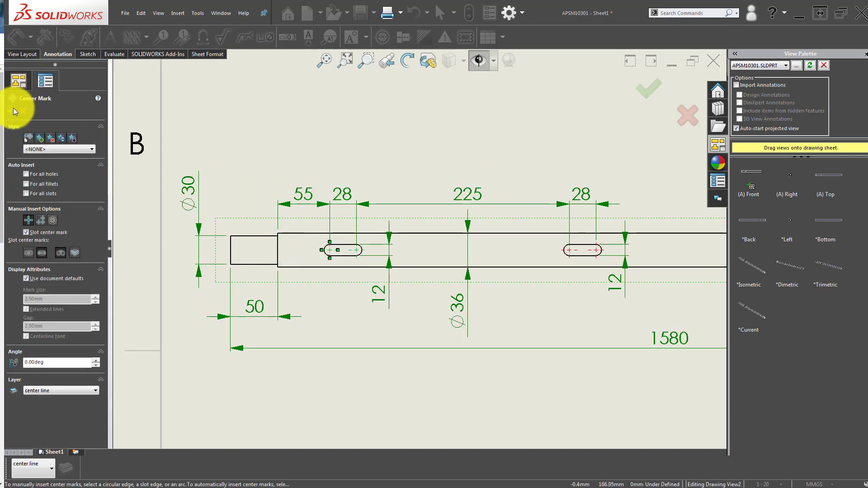
pyautogui.click(13, 110)
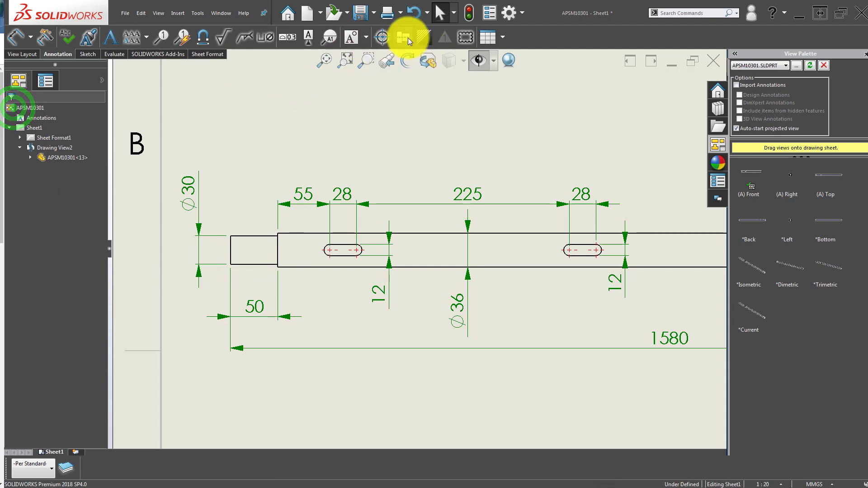
# - Run a centerline along the shaft's axis in the drawing view
pyautogui.click(407, 38)
pyautogui.click(299, 246)
pyautogui.press('f')
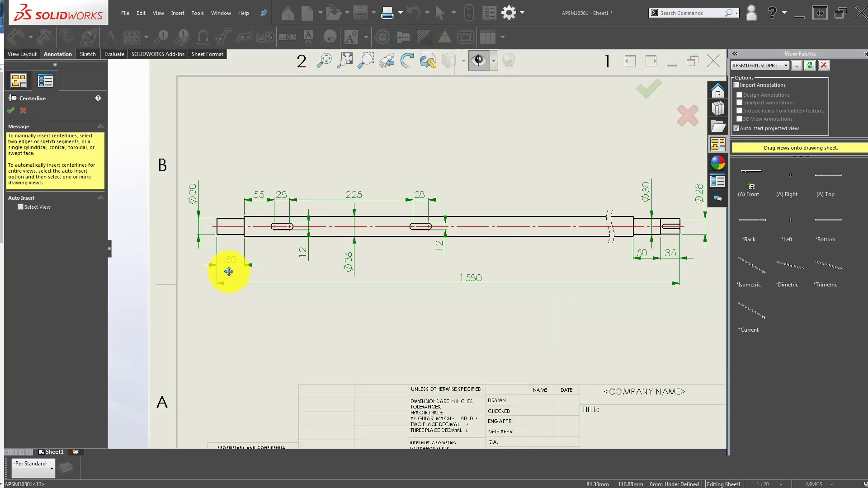
pyautogui.scroll(3, 389, 246)
pyautogui.scroll(-3, 389, 246)
pyautogui.click(399, 279)
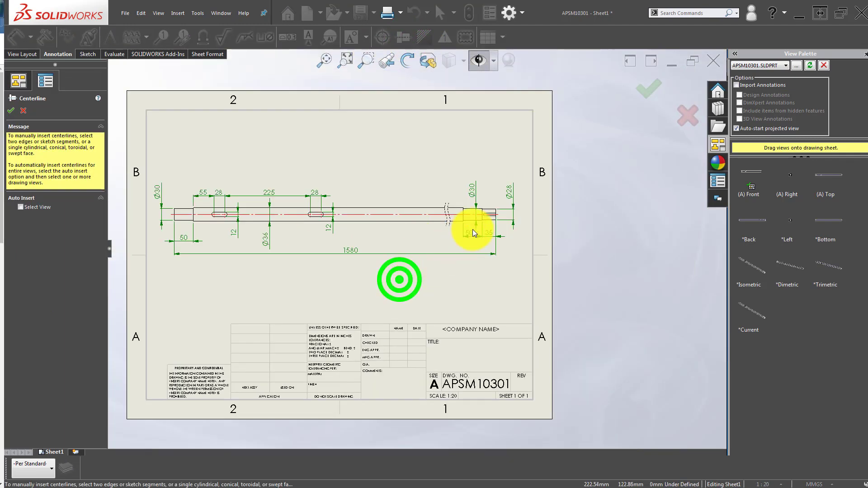
pyautogui.scroll(1, 482, 232)
pyautogui.scroll(5, 490, 225)
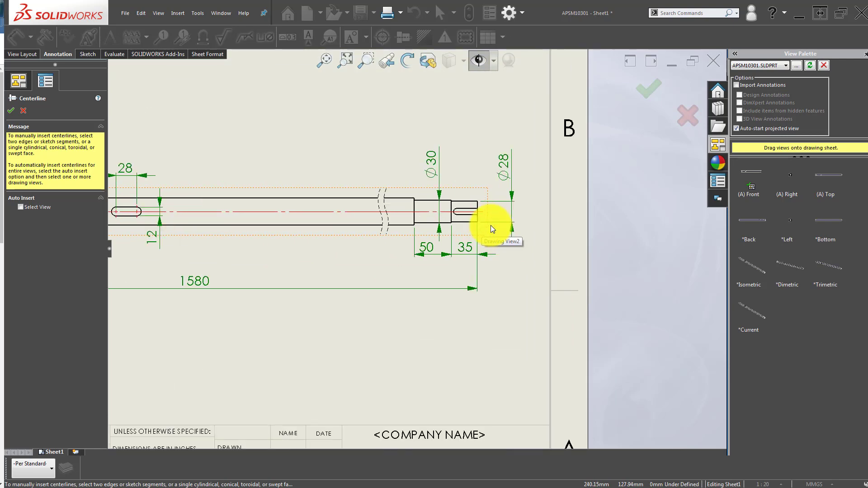
pyautogui.press('Escape')
pyautogui.moveTo(500, 310); pyautogui.dragTo(484, 188, button='right')
pyautogui.scroll(3, 484, 188)
pyautogui.scroll(3, 451, 211)
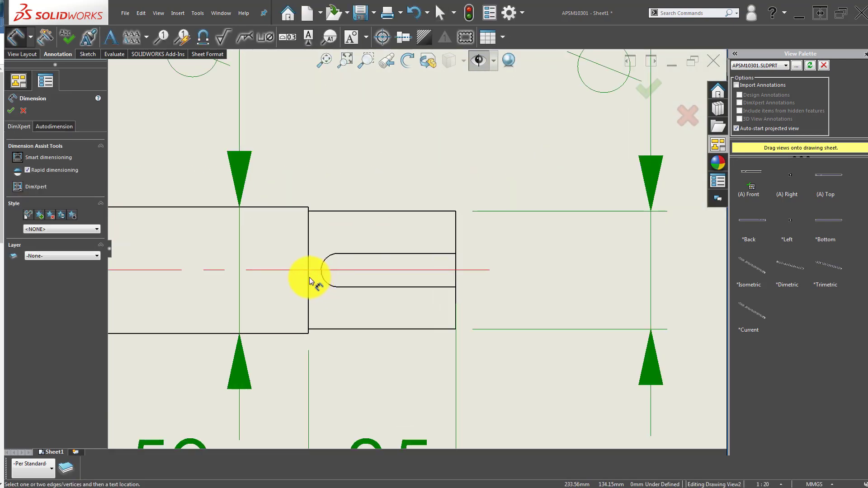
pyautogui.click(326, 261)
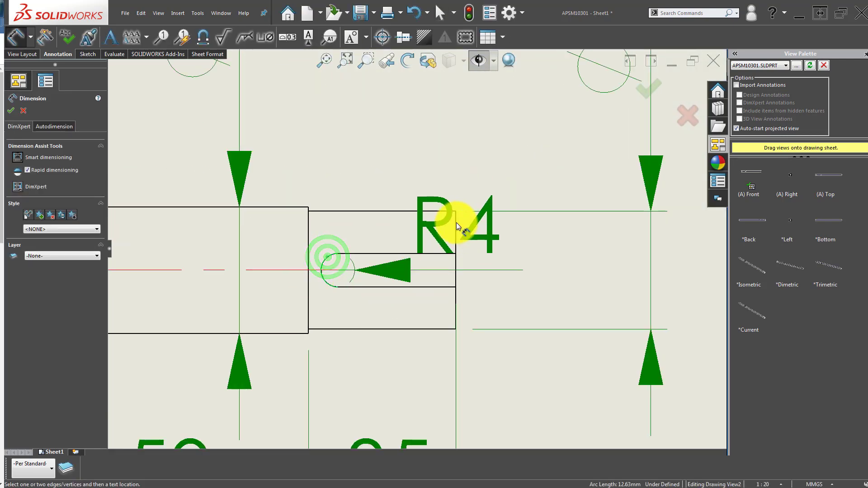
pyautogui.click(456, 222)
pyautogui.scroll(-2, 378, 210)
pyautogui.scroll(-3, 387, 155)
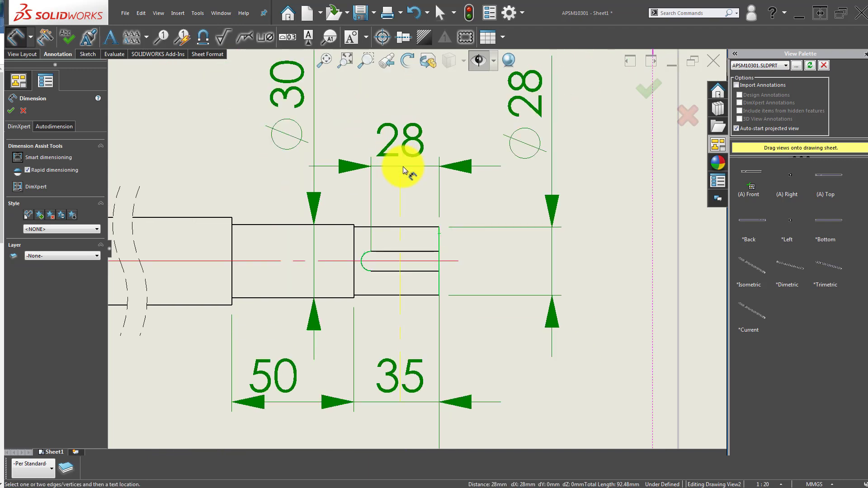
pyautogui.click(403, 166)
pyautogui.click(413, 271)
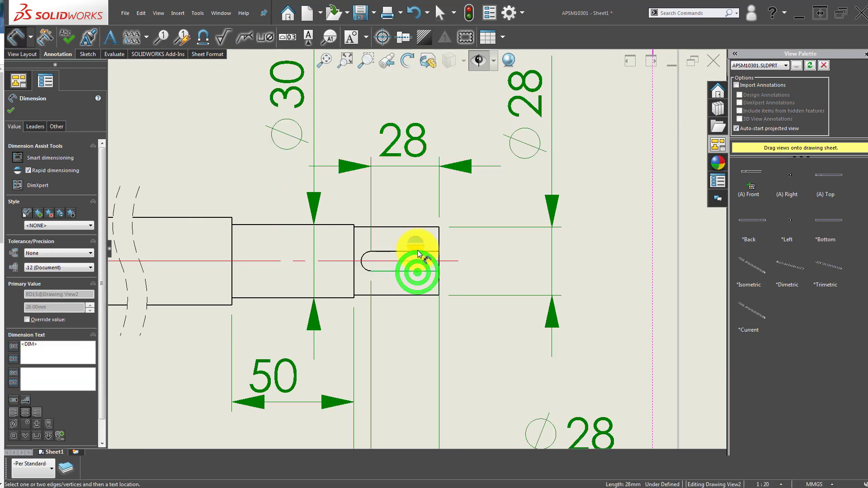
pyautogui.click(383, 251)
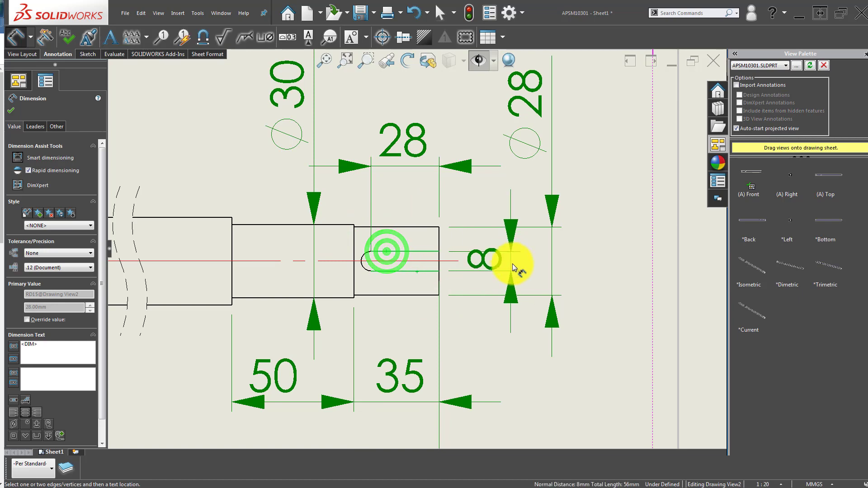
pyautogui.click(520, 192)
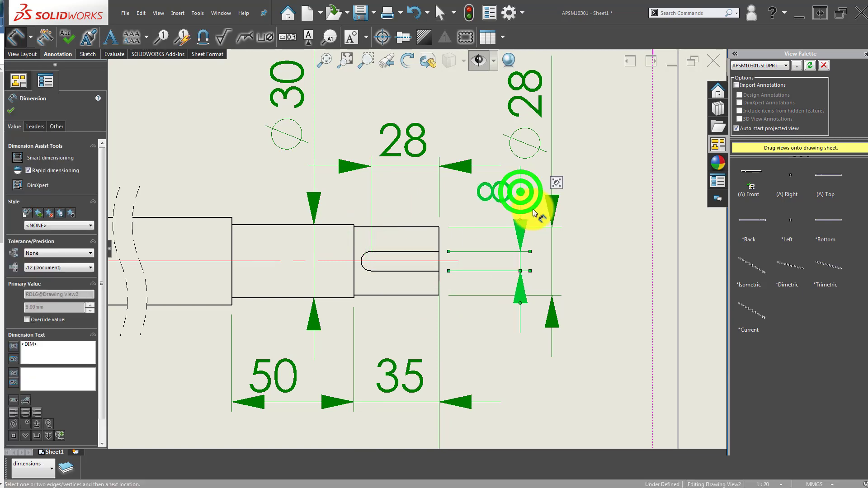
pyautogui.scroll(-2, 452, 183)
pyautogui.press('Escape')
pyautogui.moveTo(442, 144)
pyautogui.mouseDown()
pyautogui.moveTo(472, 166)
pyautogui.moveTo(440, 221)
pyautogui.mouseUp()
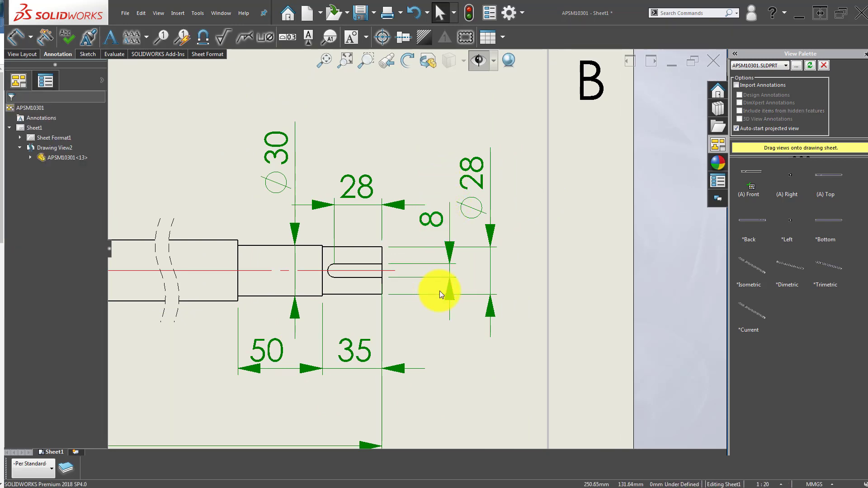
pyautogui.scroll(-3, 407, 303)
pyautogui.keyDown('ctrl'); pyautogui.moveTo(282, 315); pyautogui.dragTo(372, 291, button='middle'); pyautogui.keyUp('ctrl')
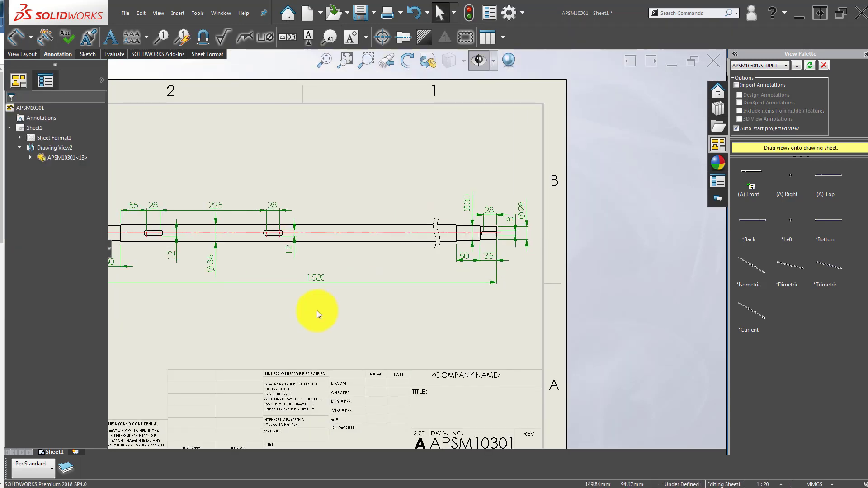
pyautogui.scroll(-2, 546, 253)
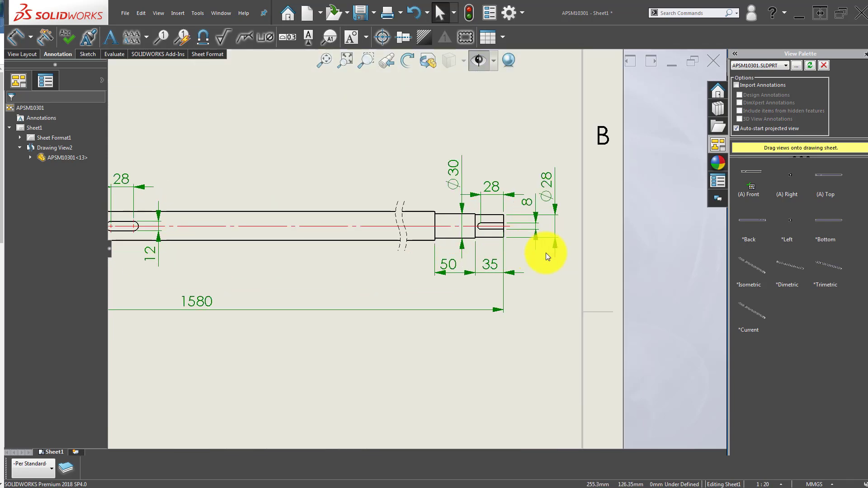
pyautogui.scroll(3, 293, 273)
pyautogui.scroll(-2, 368, 271)
pyautogui.scroll(-2, 294, 264)
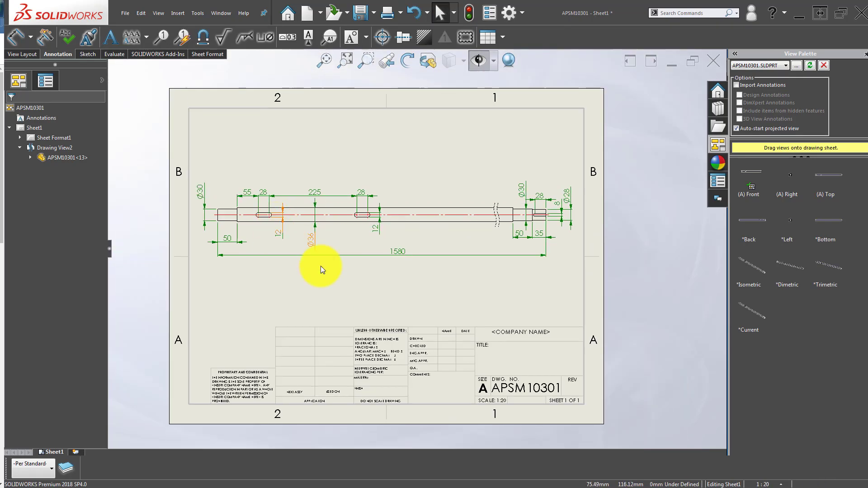
pyautogui.keyDown('ctrl'); pyautogui.moveTo(321, 266); pyautogui.dragTo(323, 231, button='middle'); pyautogui.keyUp('ctrl')
pyautogui.scroll(1, 324, 232)
pyautogui.moveTo(313, 272)
pyautogui.keyDown('ctrl'); pyautogui.mouseDown(button='middle')
pyautogui.moveTo(281, 306)
pyautogui.moveTo(287, 287)
pyautogui.moveTo(295, 287)
pyautogui.mouseUp(button='middle'); pyautogui.keyUp('ctrl')
pyautogui.scroll(-2, 199, 211)
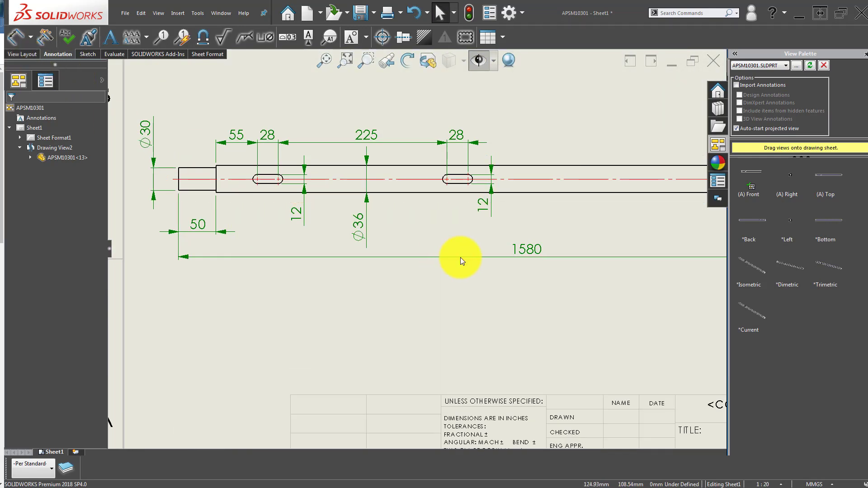
pyautogui.keyDown('ctrl'); pyautogui.moveTo(461, 256); pyautogui.dragTo(301, 261, button='middle'); pyautogui.keyUp('ctrl')
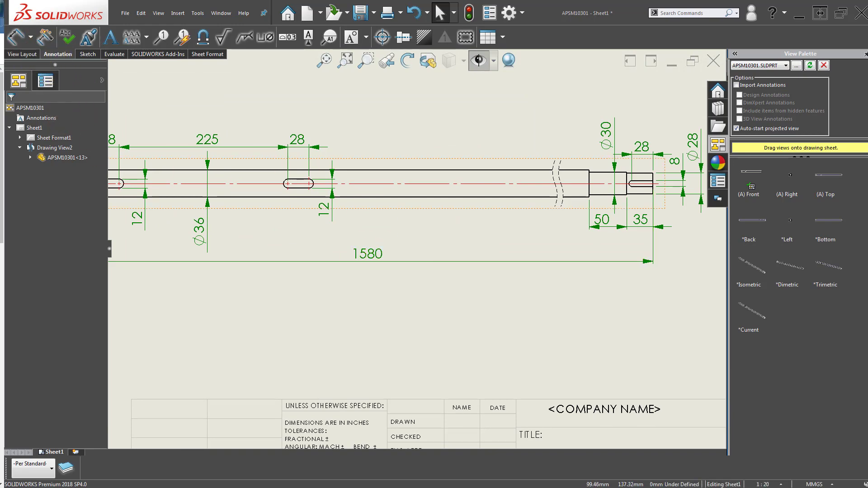
pyautogui.keyDown('ctrl'); pyautogui.moveTo(195, 123); pyautogui.dragTo(256, 164, button='middle'); pyautogui.keyUp('ctrl')
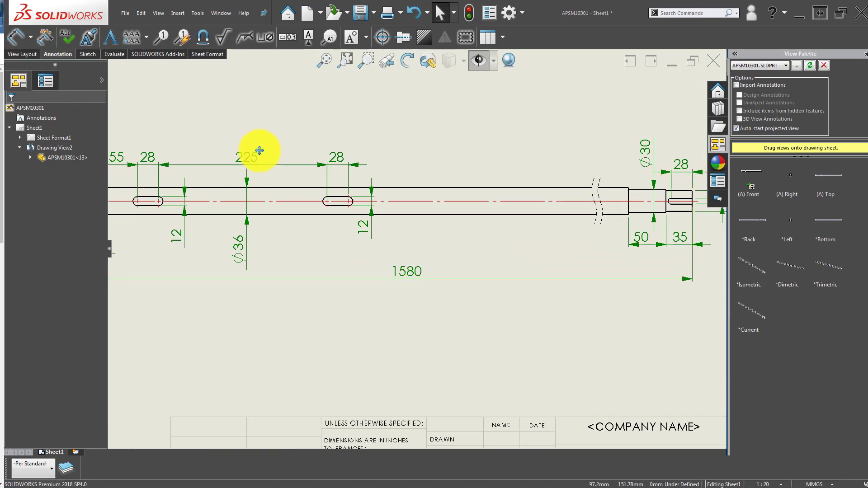
# - Create section view A-A at 1:4, cut vertically through the first slot and placed below the shaft
pyautogui.click(16, 57)
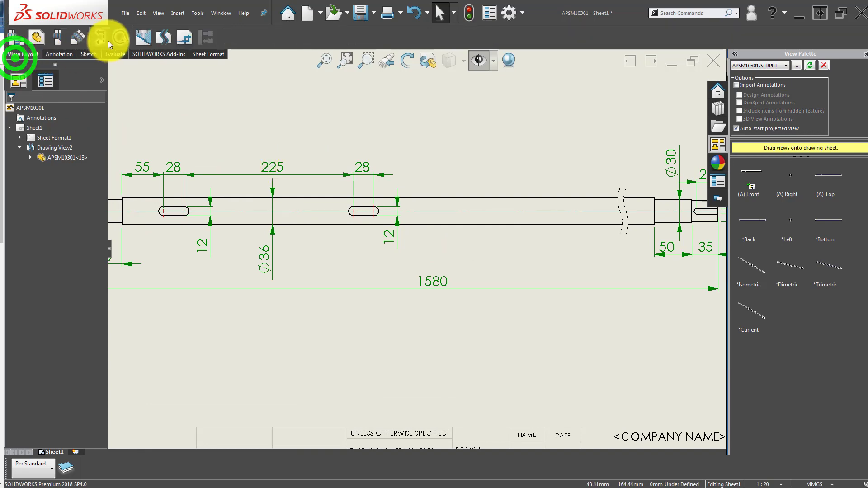
pyautogui.click(114, 35)
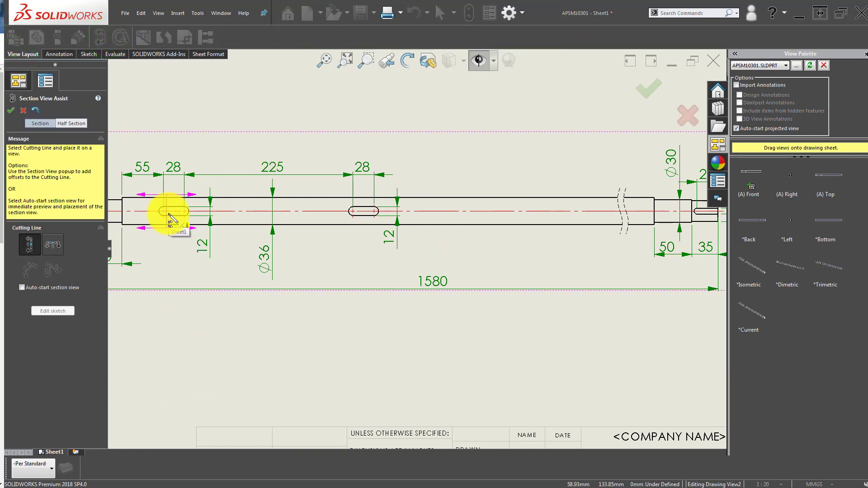
pyautogui.scroll(-2, 170, 220)
pyautogui.click(220, 216)
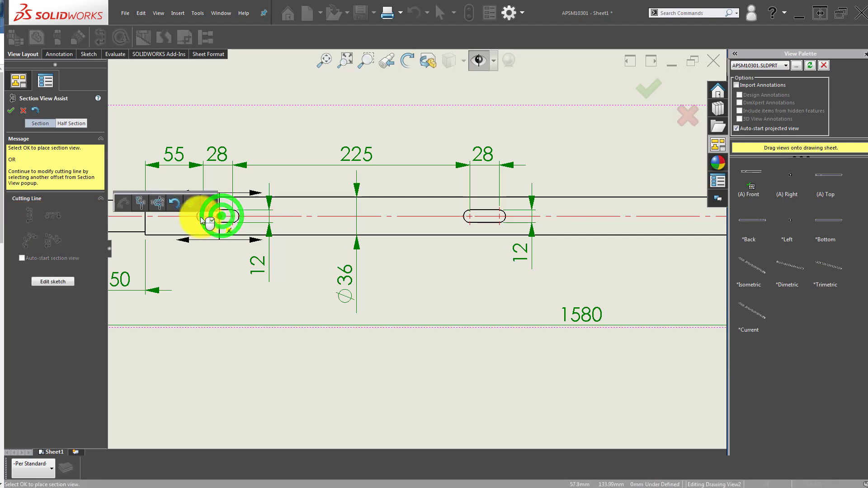
pyautogui.click(192, 204)
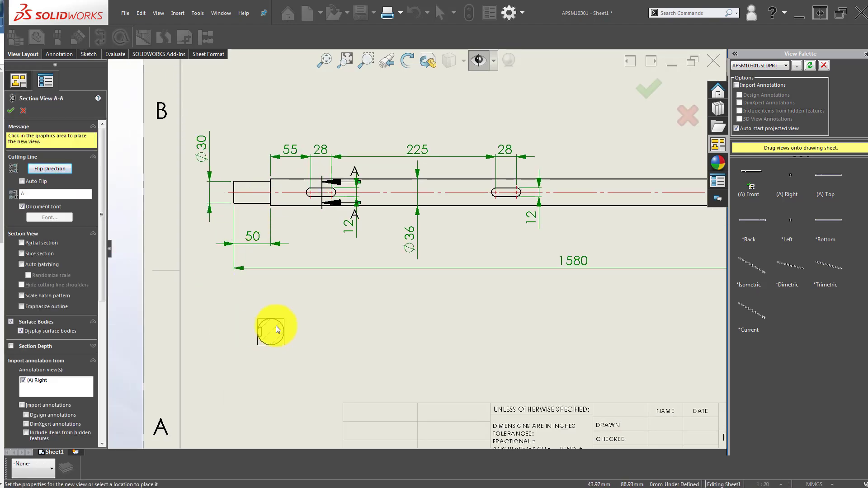
pyautogui.click(276, 329)
pyautogui.click(294, 348)
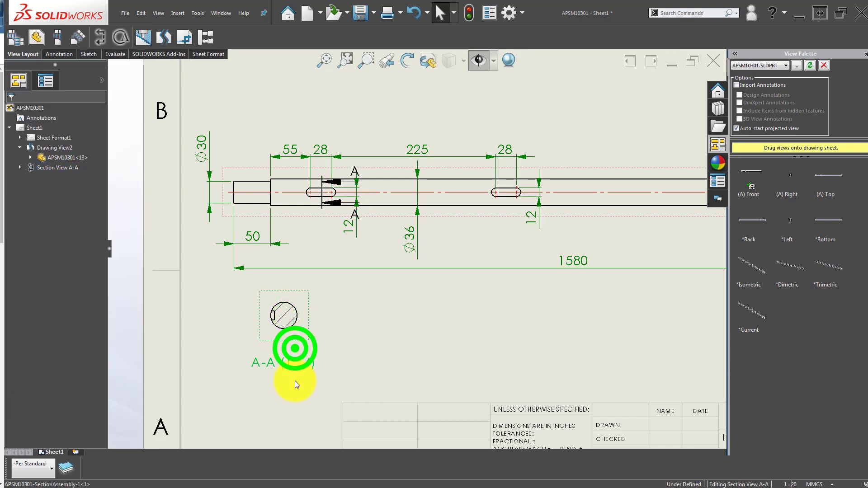
pyautogui.click(393, 319)
# - Select section line A-A and the shaft view, and check the view's shortcut options
pyautogui.scroll(-3, 362, 180)
pyautogui.scroll(-2, 362, 180)
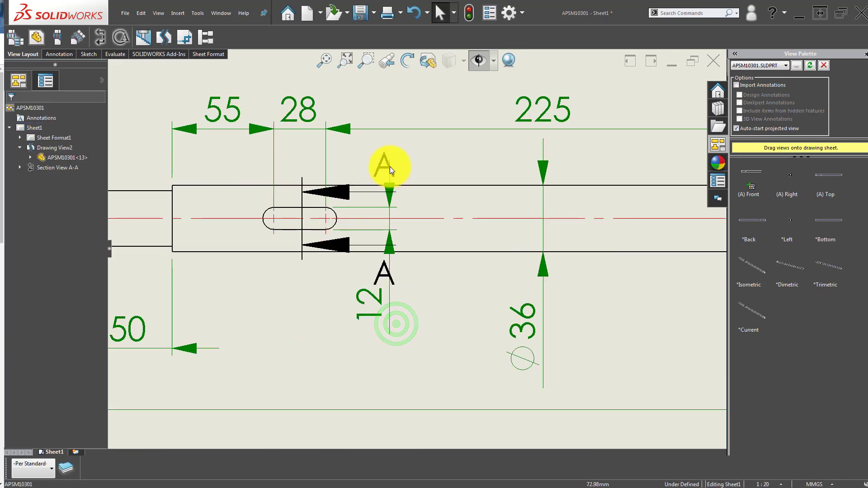
pyautogui.click(387, 166)
pyautogui.click(345, 197)
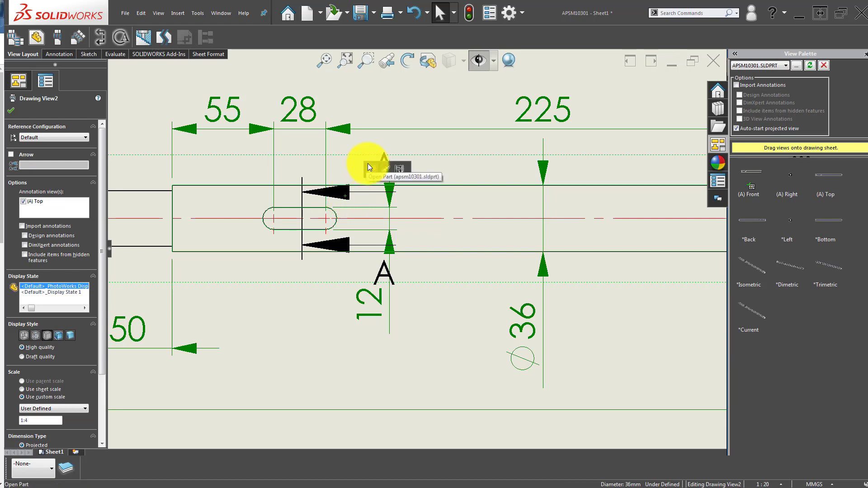
pyautogui.click(383, 166)
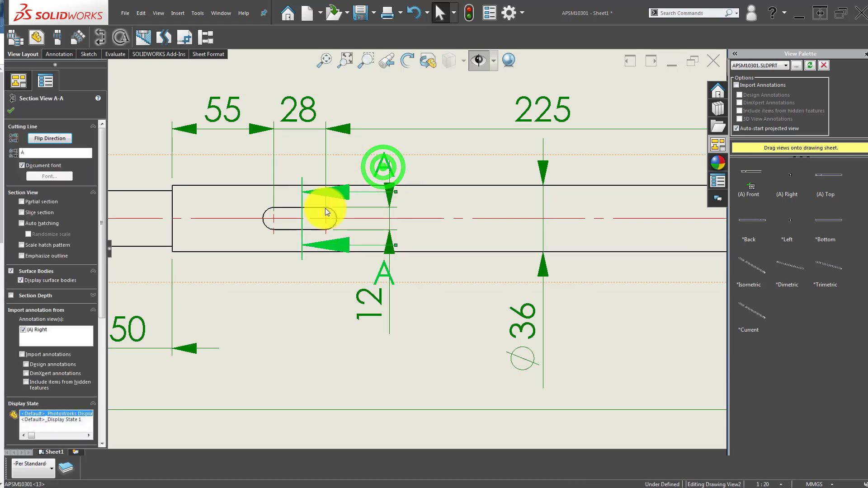
pyautogui.rightClick(348, 189)
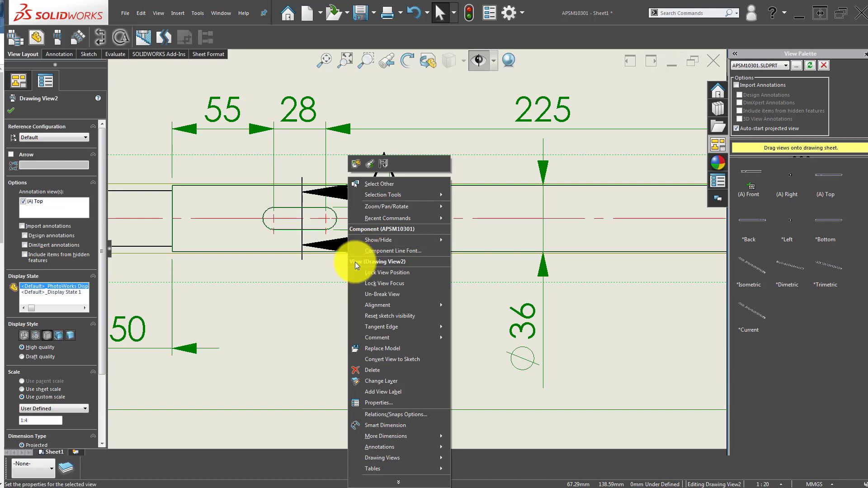
pyautogui.click(297, 293)
# - Move the 12 dimension clear of section line A-A onto the shaft shoulder
pyautogui.scroll(3, 324, 246)
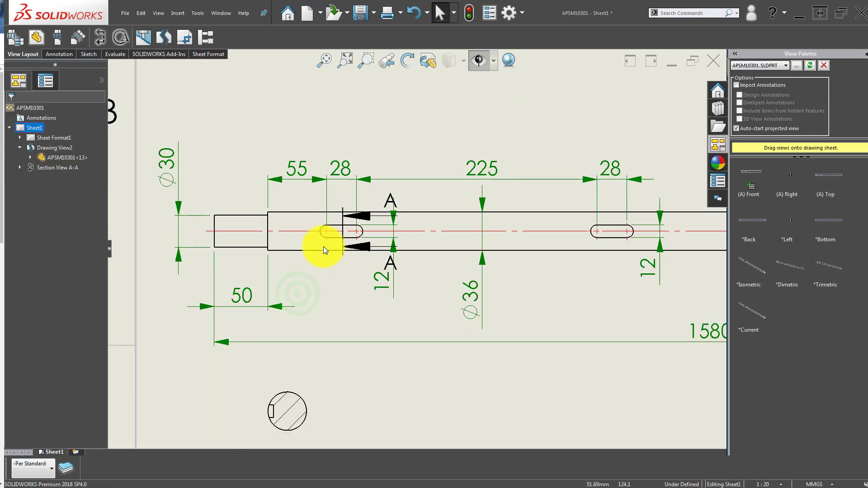
pyautogui.click(391, 202)
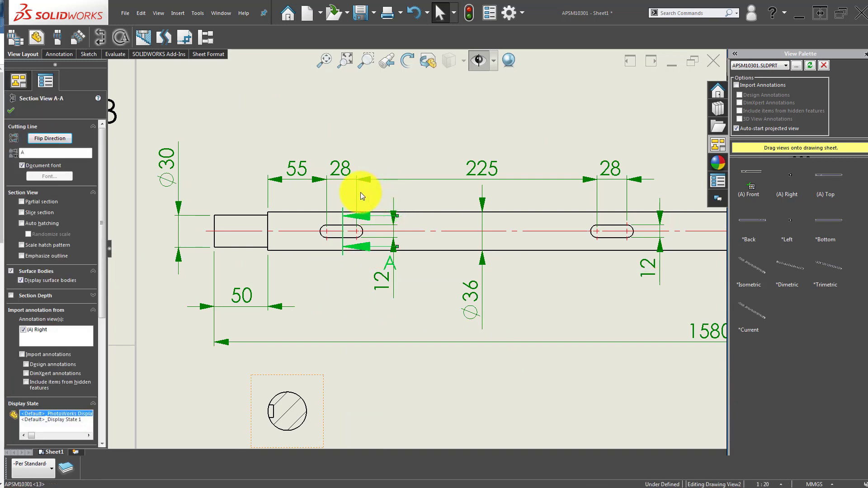
pyautogui.click(349, 285)
pyautogui.click(392, 267)
pyautogui.moveTo(393, 267); pyautogui.dragTo(417, 262)
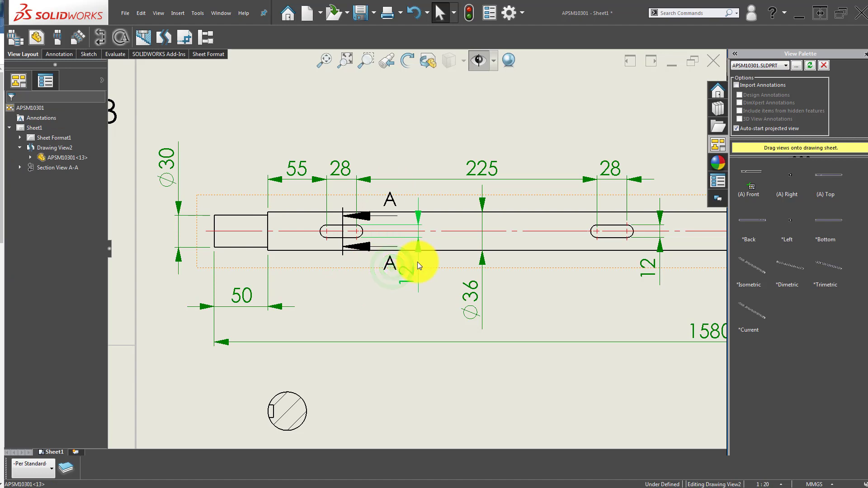
pyautogui.click(337, 287)
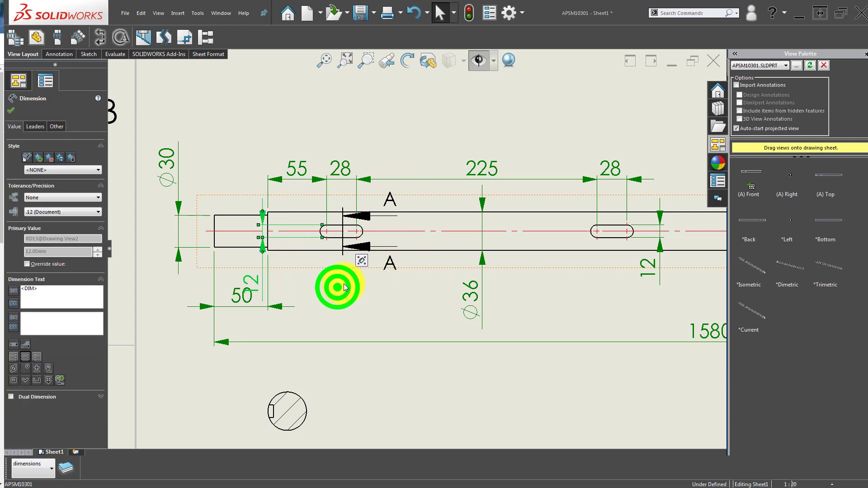
# - Bring section view A-A into view, nudge it slightly right, and clear the selection
pyautogui.scroll(3, 287, 271)
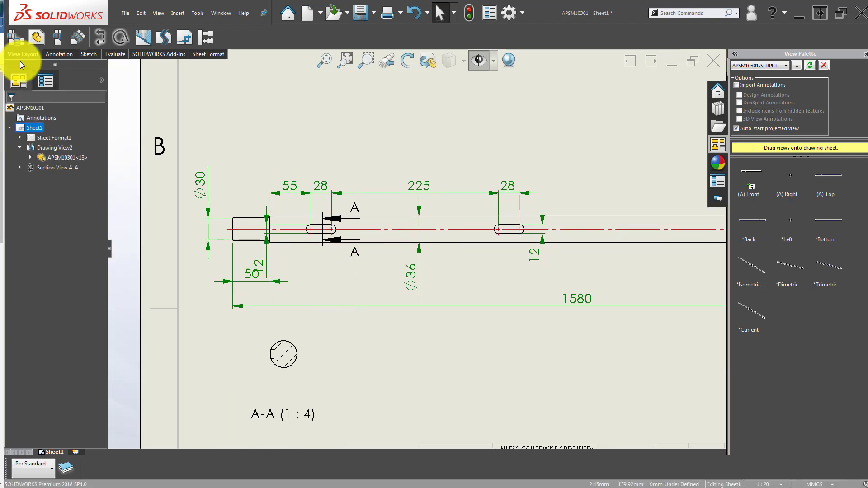
pyautogui.moveTo(422, 337); pyautogui.dragTo(255, 269, button='middle')
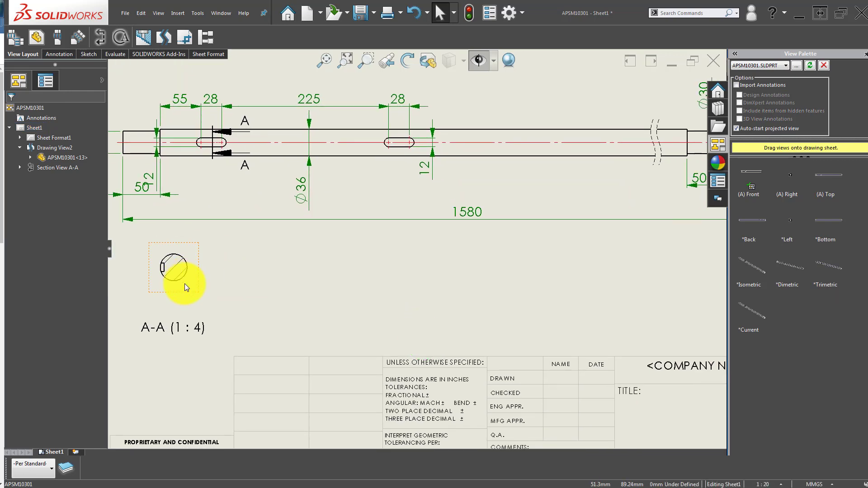
pyautogui.moveTo(224, 300); pyautogui.dragTo(255, 296)
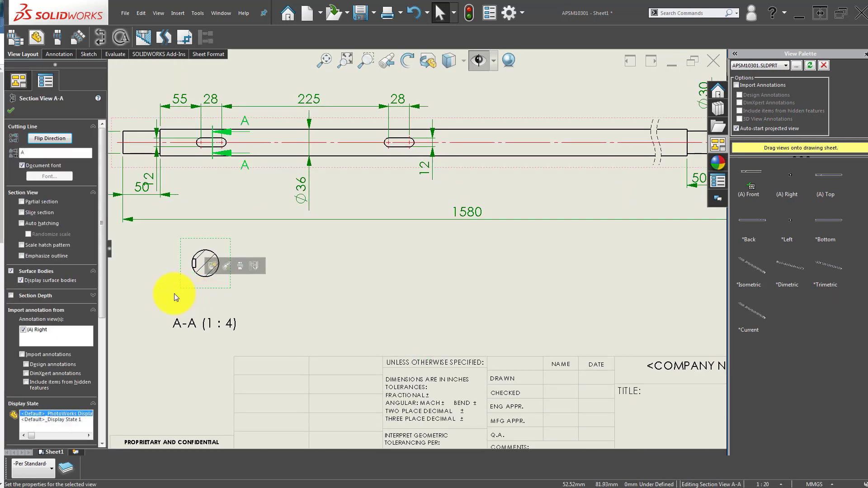
pyautogui.click(29, 212)
pyautogui.click(289, 267)
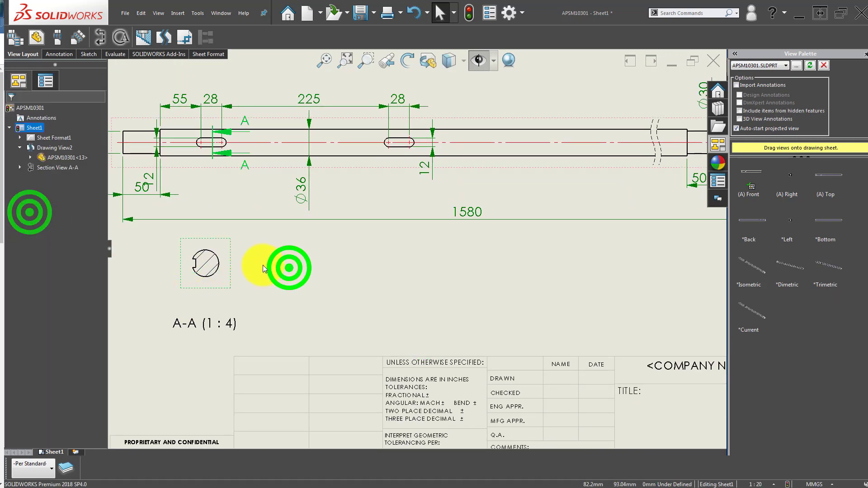
pyautogui.scroll(-3, 206, 261)
pyautogui.scroll(-2, 248, 281)
pyautogui.scroll(2, 247, 275)
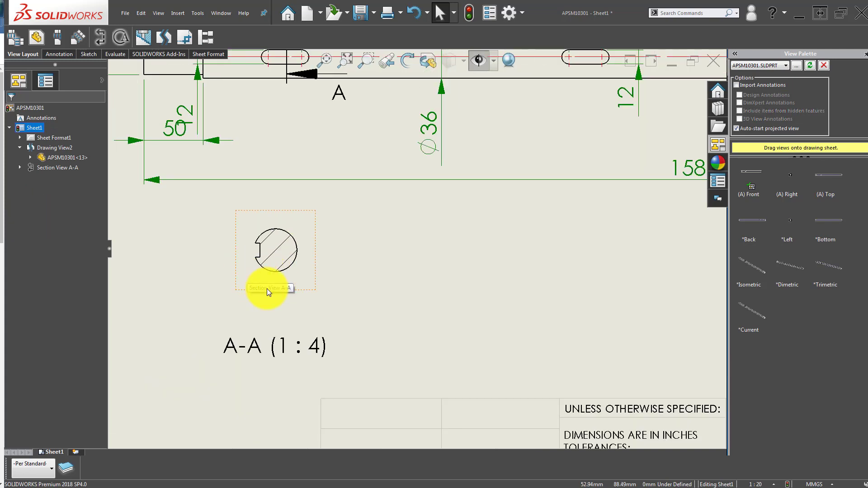
pyautogui.click(267, 289)
pyautogui.click(375, 301)
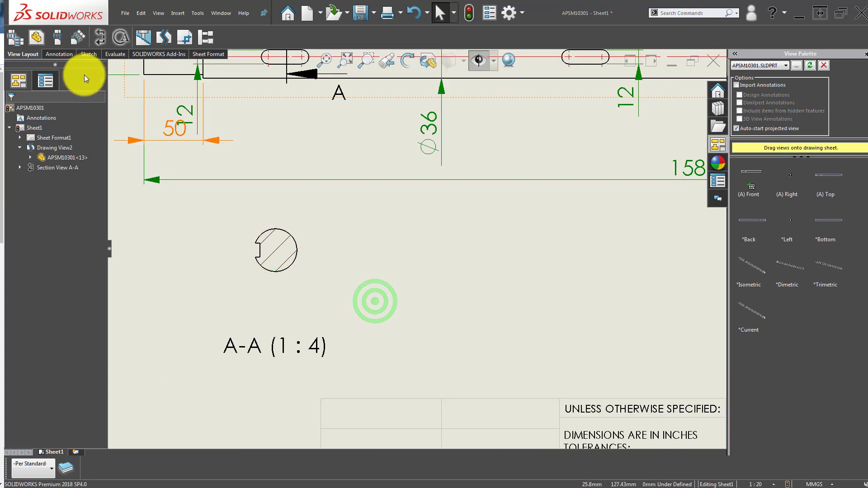
pyautogui.click(91, 54)
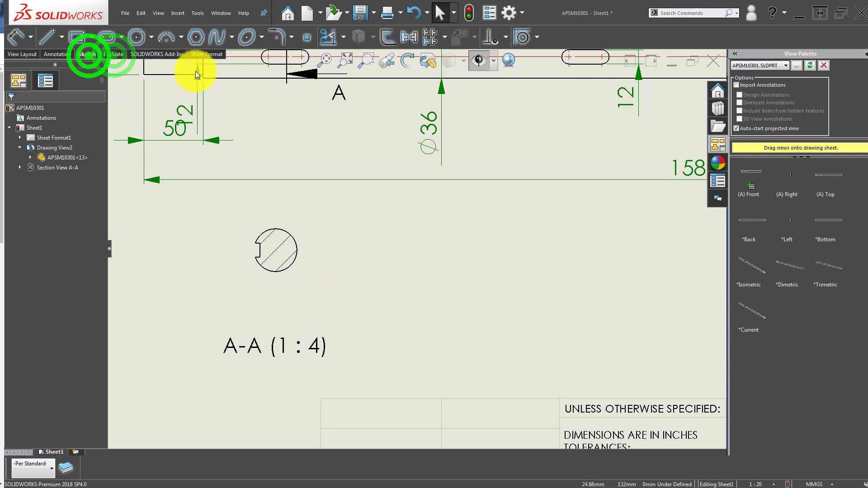
# - Add a sketch point on the section circle's edge in view A-A, near the keyway notch
pyautogui.click(306, 37)
pyautogui.scroll(-2, 254, 332)
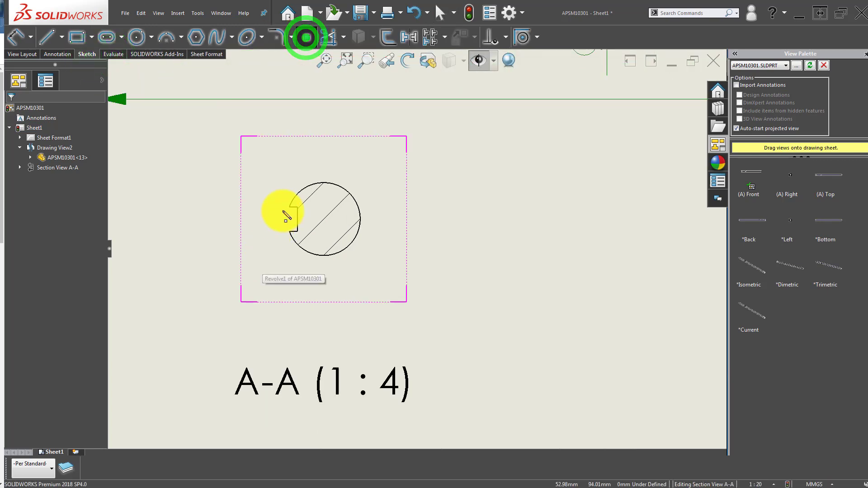
pyautogui.click(298, 193)
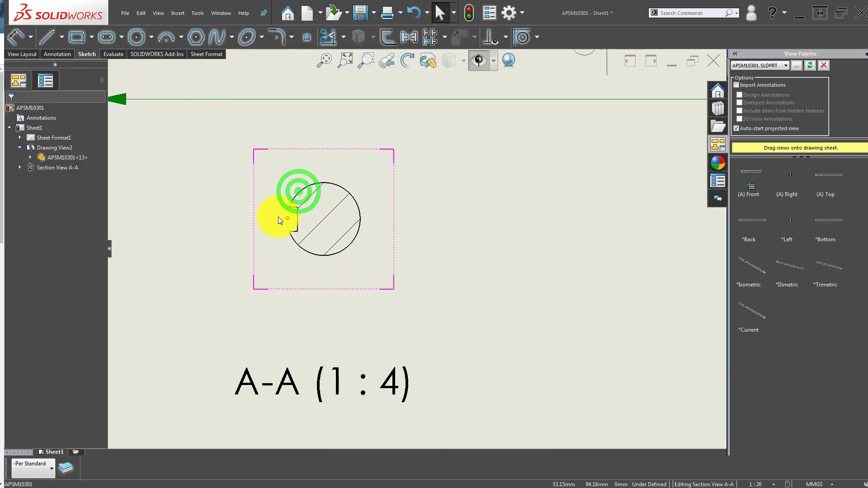
pyautogui.click(278, 217)
pyautogui.click(344, 188)
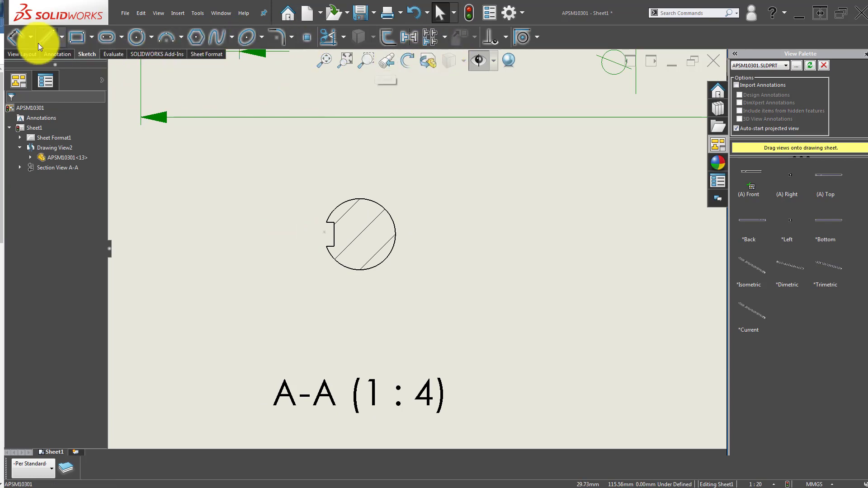
# - Try to place a centre mark at the section A-A circle's centre
pyautogui.click(68, 54)
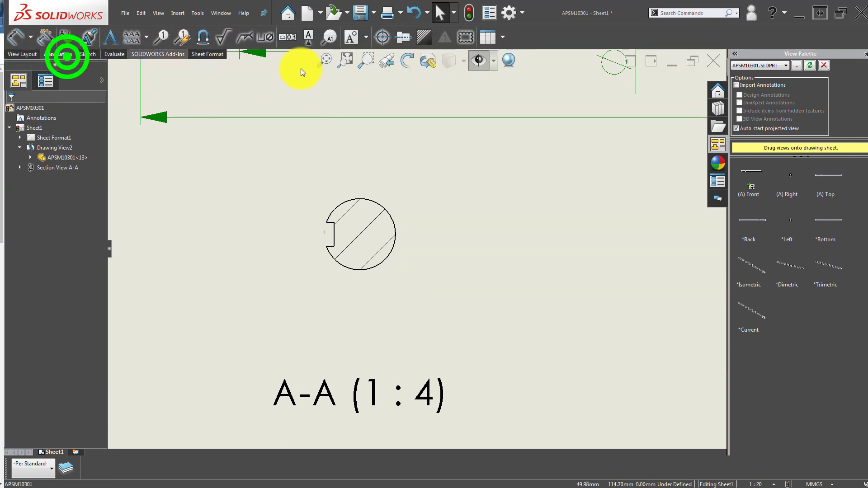
pyautogui.click(383, 39)
pyautogui.click(370, 199)
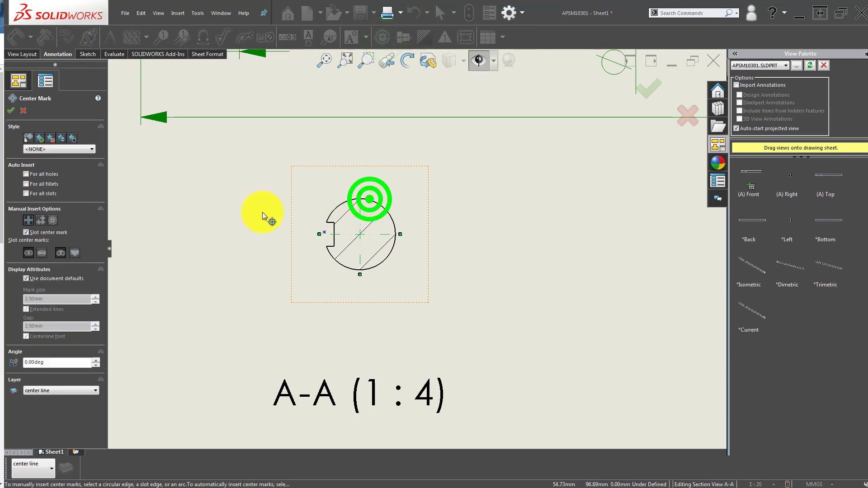
pyautogui.click(14, 110)
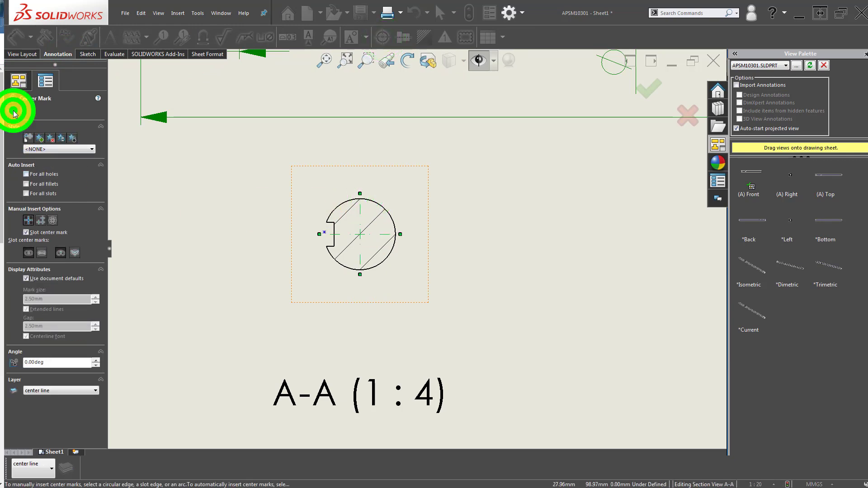
pyautogui.click(325, 236)
pyautogui.click(337, 235)
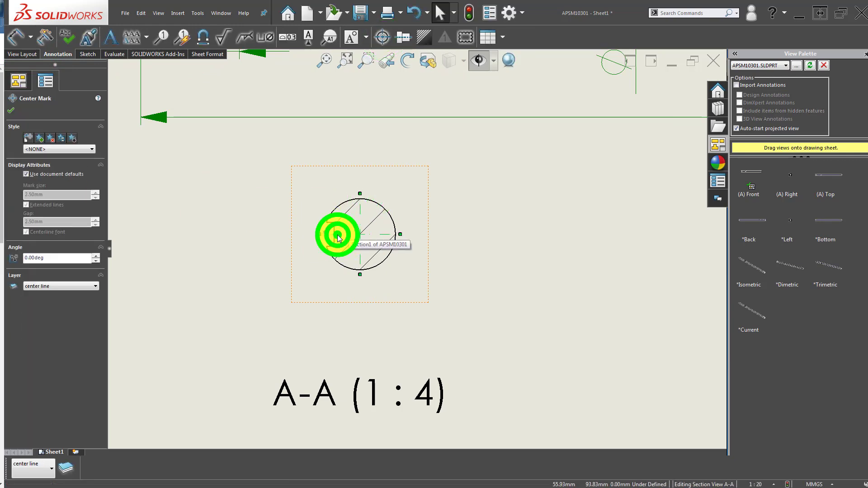
pyautogui.click(331, 233)
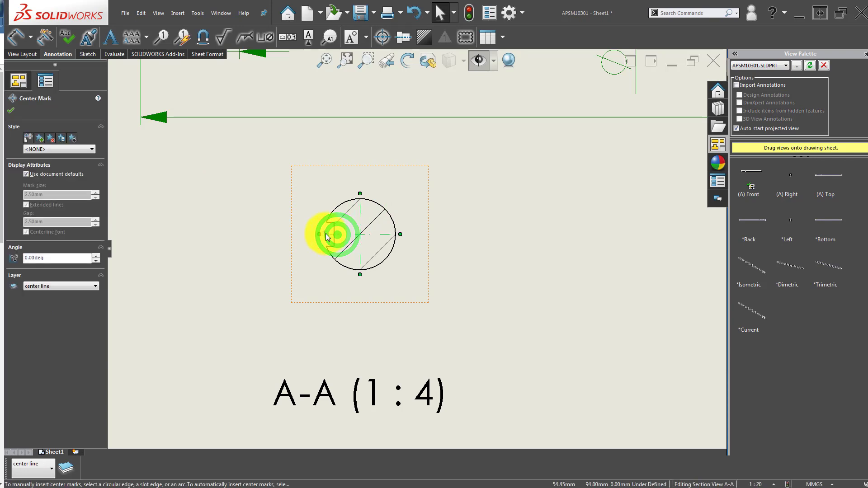
pyautogui.click(326, 232)
pyautogui.click(323, 232)
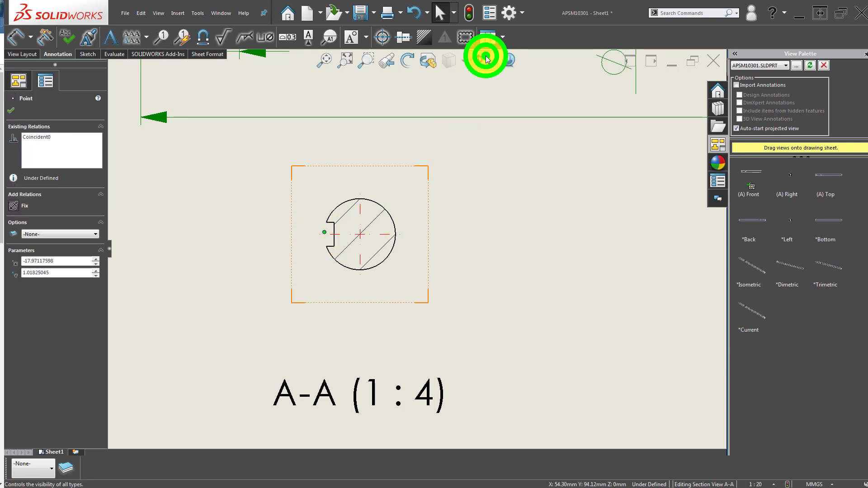
pyautogui.click(362, 234)
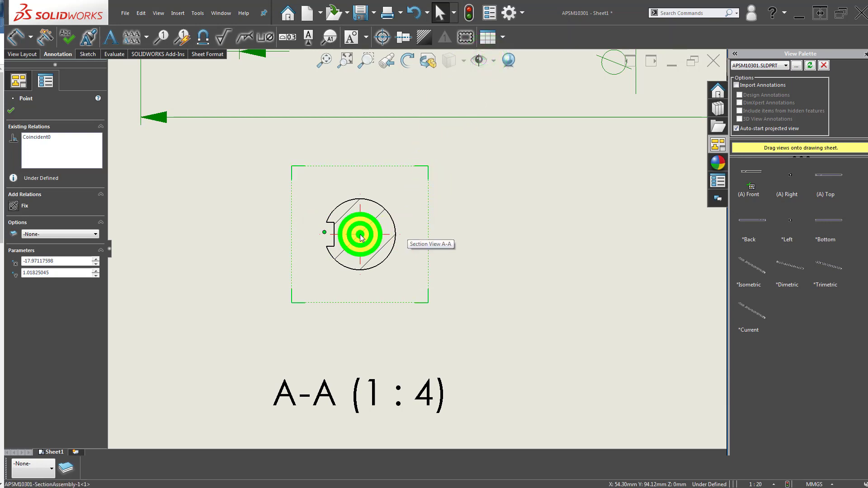
pyautogui.rightClick(361, 234)
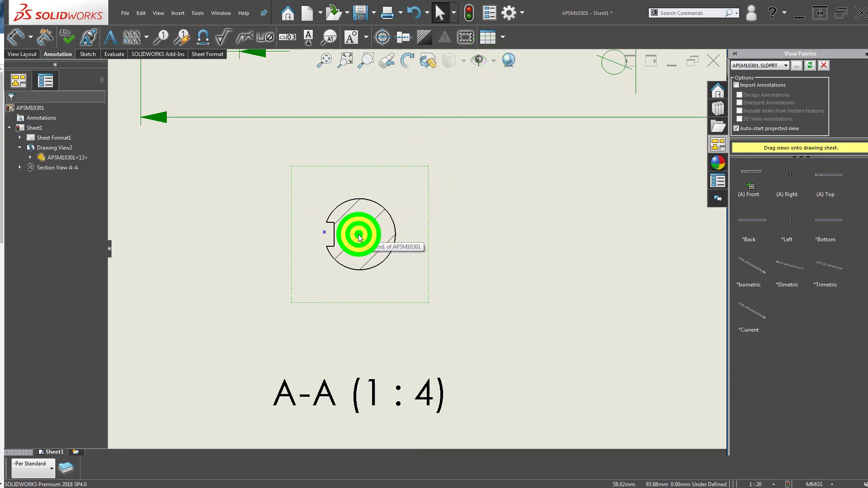
pyautogui.click(325, 234)
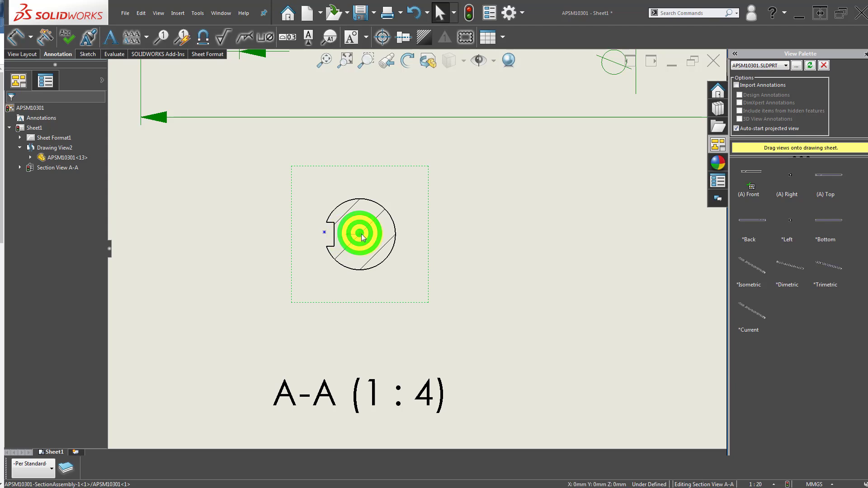
# - Make the groove sketch point horizontal with the circle's centre origin, then exit the view
pyautogui.click(324, 232)
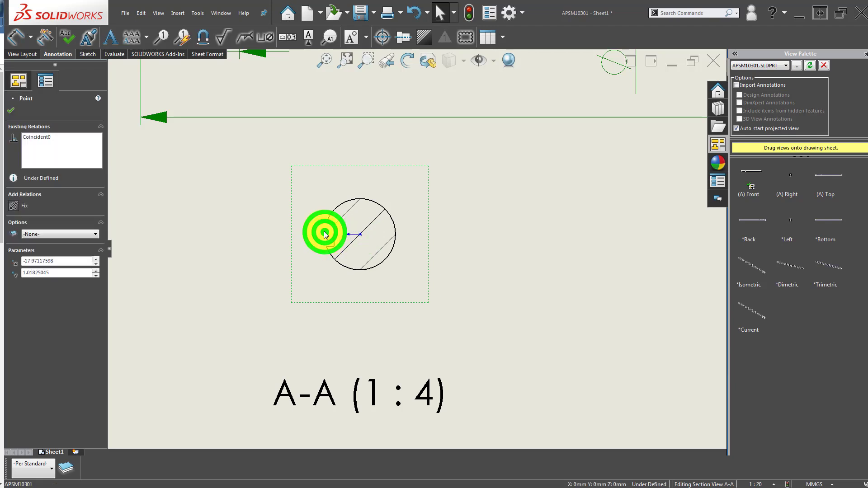
pyautogui.keyDown('ctrl'); pyautogui.click(360, 236); pyautogui.keyUp('ctrl')
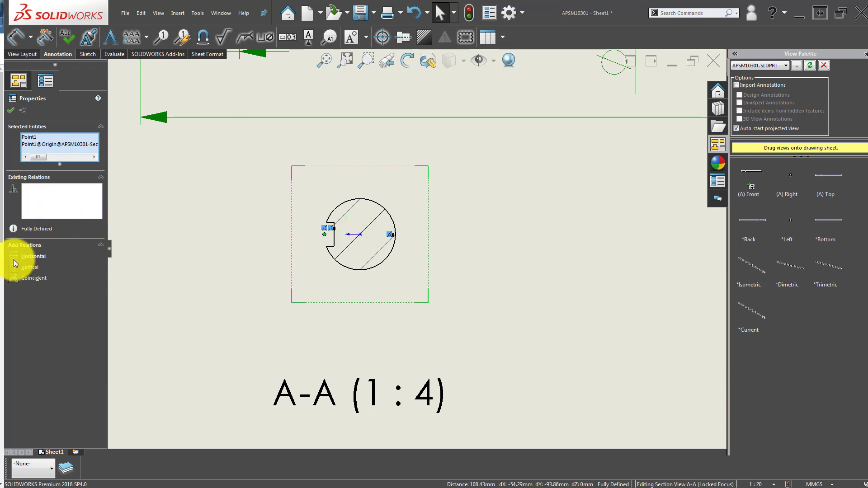
pyautogui.click(14, 257)
pyautogui.click(175, 290)
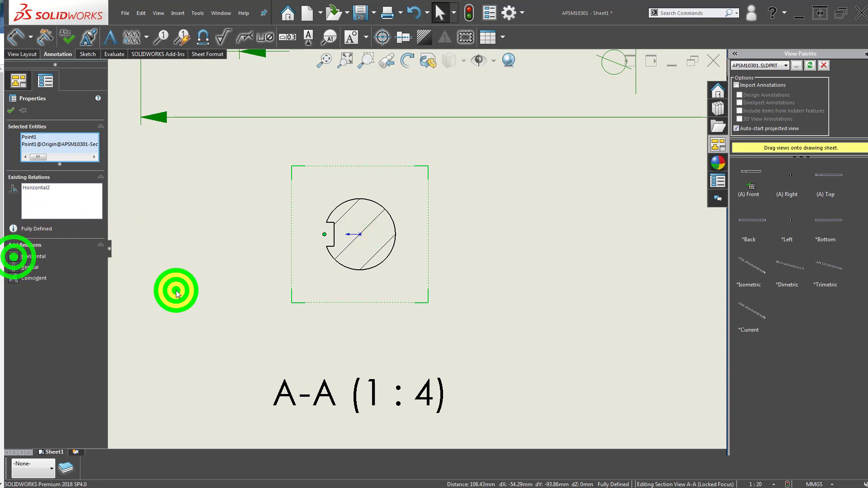
pyautogui.click(322, 232)
pyautogui.click(265, 284)
# - Add the 5 mm groove depth dimension below section view A-A
pyautogui.rightClick(312, 241)
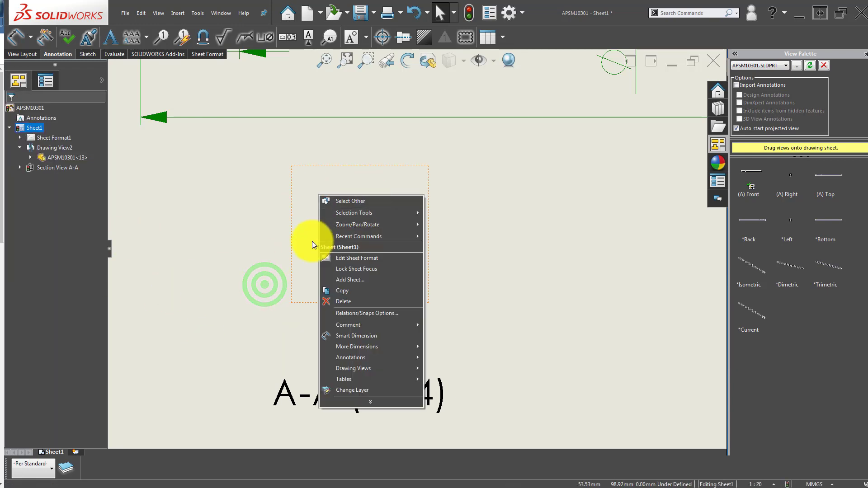
pyautogui.click(211, 265)
pyautogui.press('d')
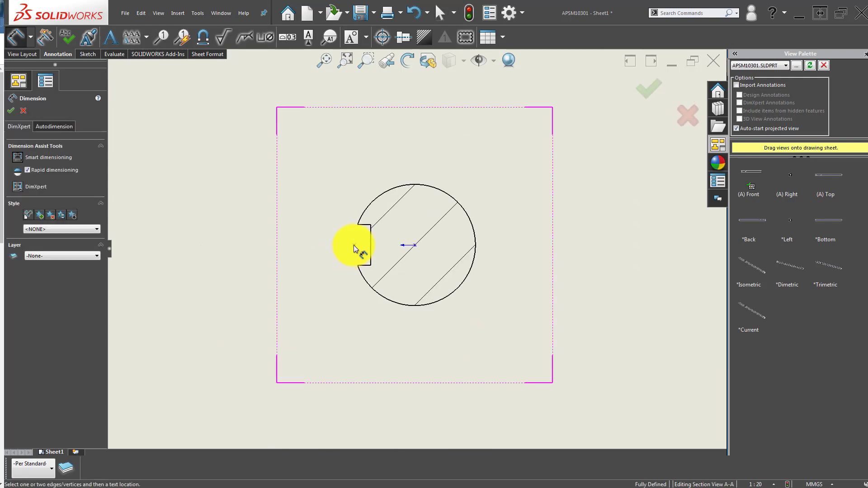
pyautogui.click(354, 245)
pyautogui.click(371, 234)
pyautogui.click(277, 377)
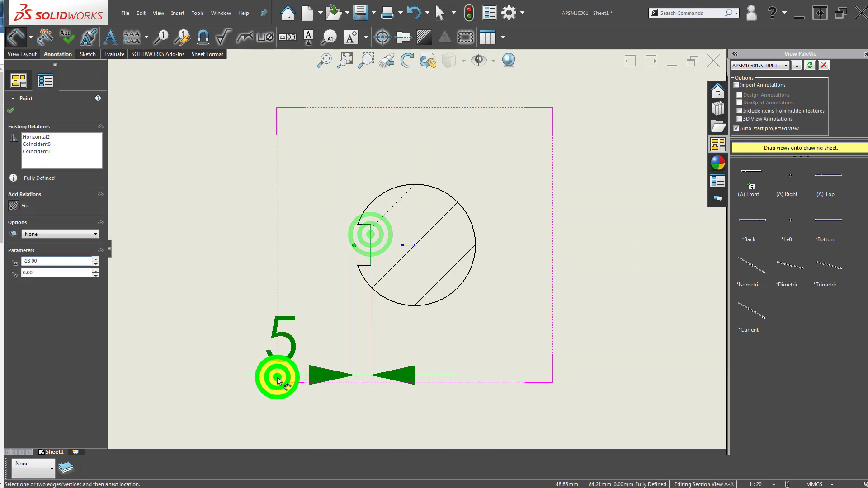
pyautogui.click(302, 194)
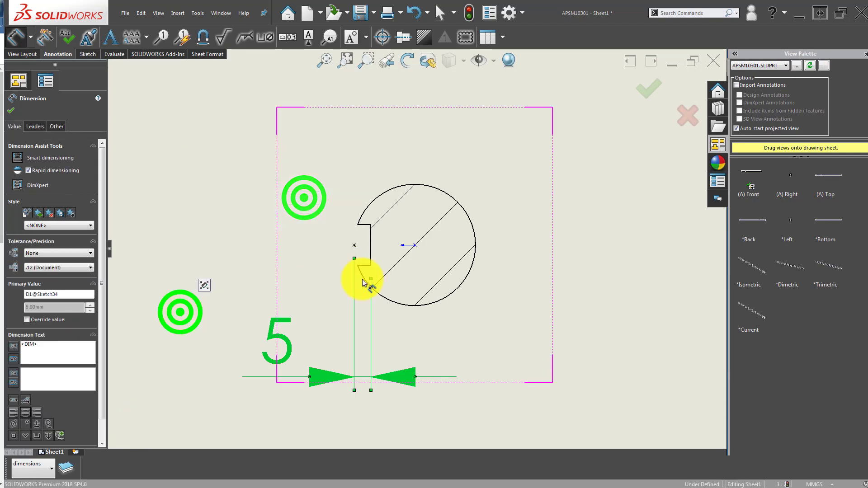
# - Discard the stray 3.97 dimension and add the 12 mm groove width dimension at left
pyautogui.click(364, 266)
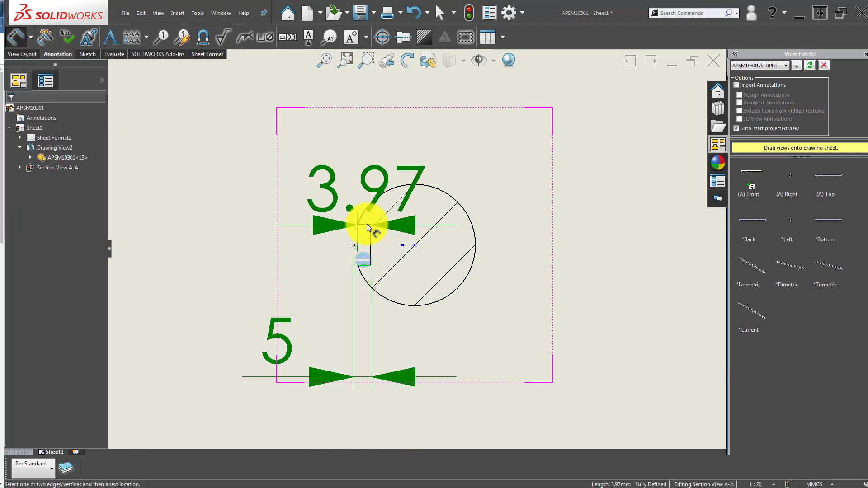
pyautogui.click(366, 226)
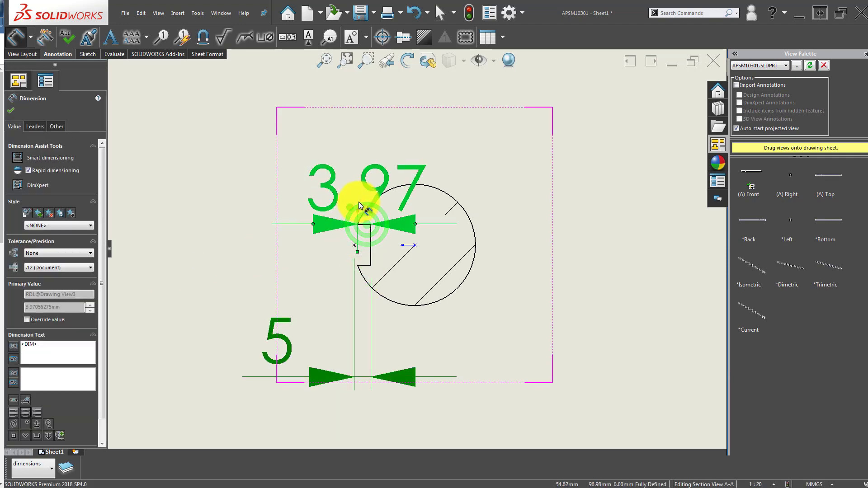
pyautogui.press('Escape')
pyautogui.click(362, 227)
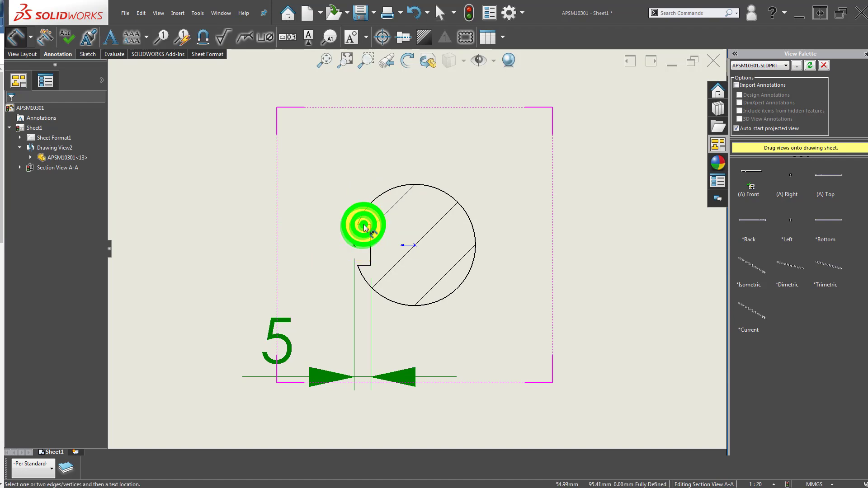
pyautogui.click(368, 249)
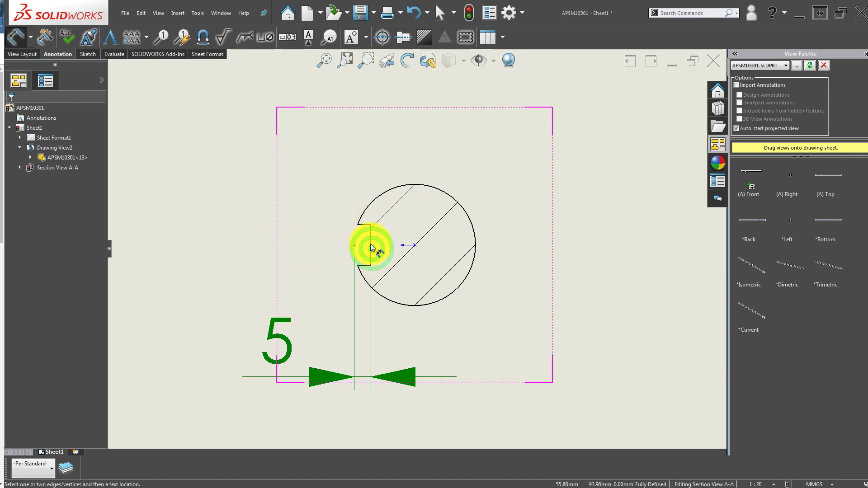
pyautogui.click(370, 244)
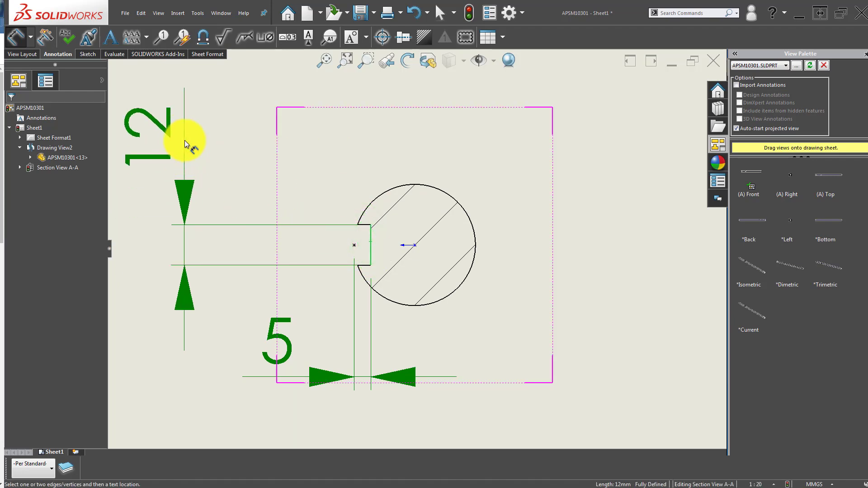
pyautogui.click(185, 136)
pyautogui.click(528, 201)
pyautogui.scroll(3, 415, 251)
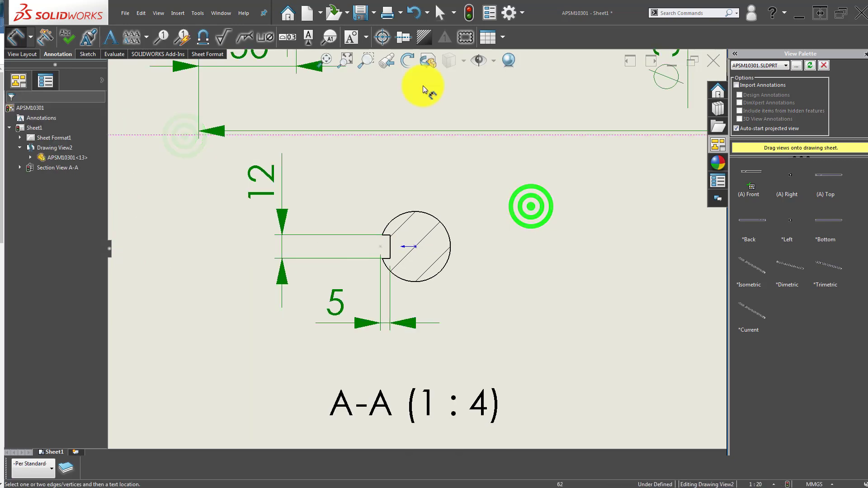
# - Put a centre mark on the section A-A circle
pyautogui.click(386, 37)
pyautogui.click(429, 214)
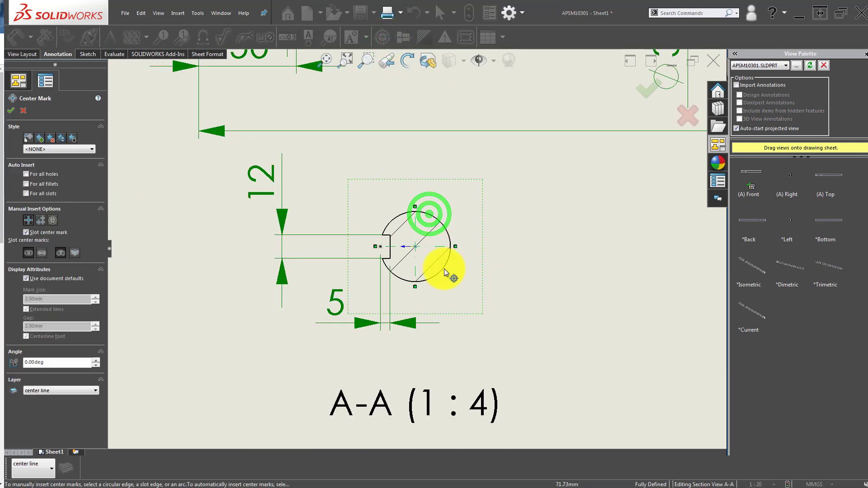
pyautogui.click(10, 110)
pyautogui.scroll(3, 491, 286)
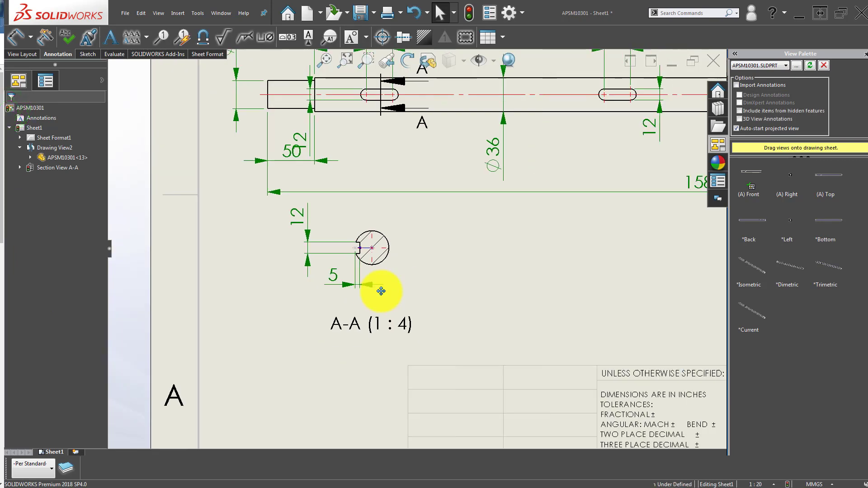
pyautogui.scroll(2, 352, 272)
pyautogui.scroll(-3, 251, 222)
# - Move the 12 dimension left, lower view A-A, set its label beneath, and fit the sheet
pyautogui.moveTo(284, 220); pyautogui.dragTo(264, 220)
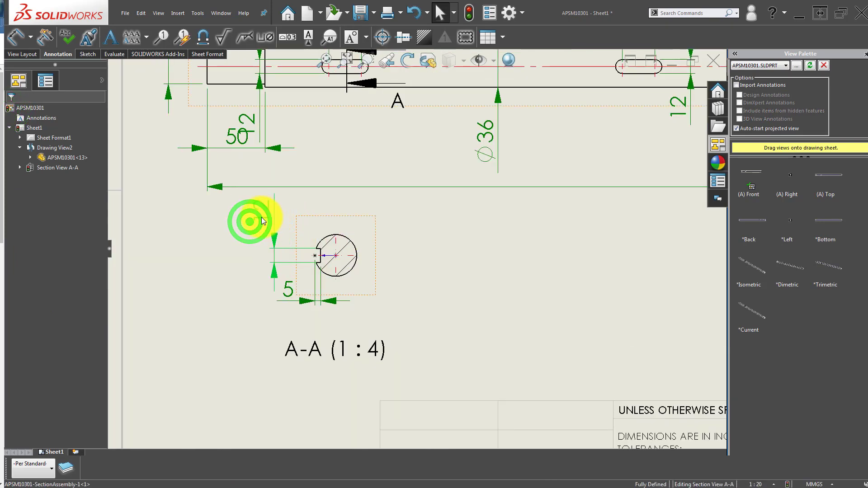
pyautogui.click(475, 319)
pyautogui.moveTo(345, 351); pyautogui.dragTo(347, 381)
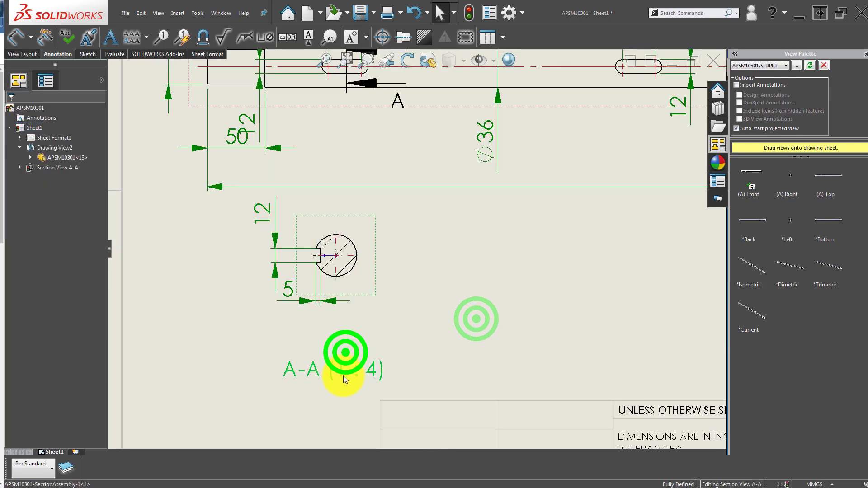
pyautogui.moveTo(361, 296); pyautogui.dragTo(359, 311)
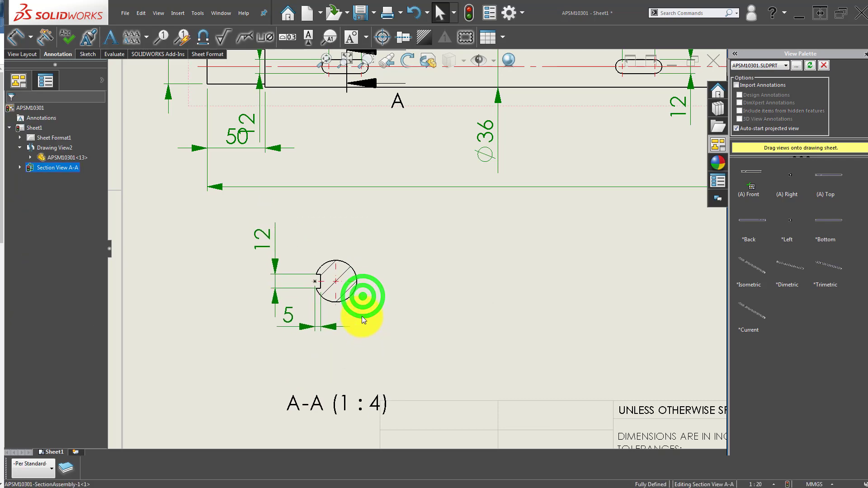
pyautogui.moveTo(358, 397); pyautogui.dragTo(359, 376)
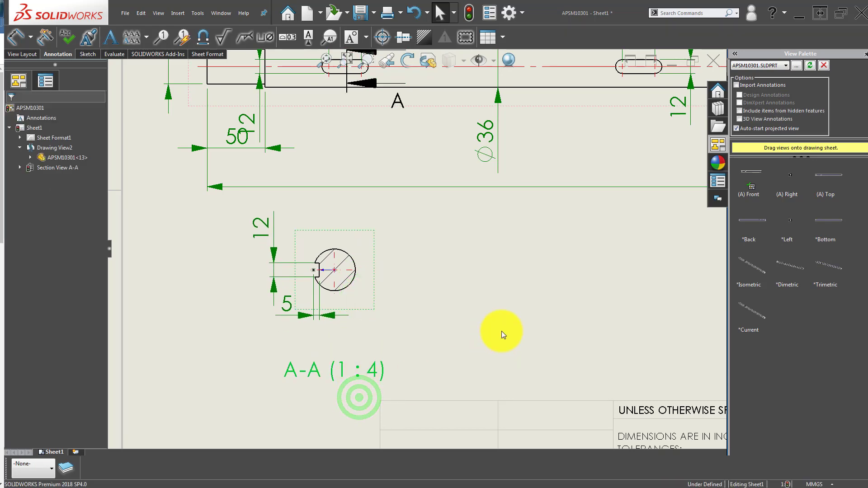
pyautogui.click(518, 306)
pyautogui.press('f')
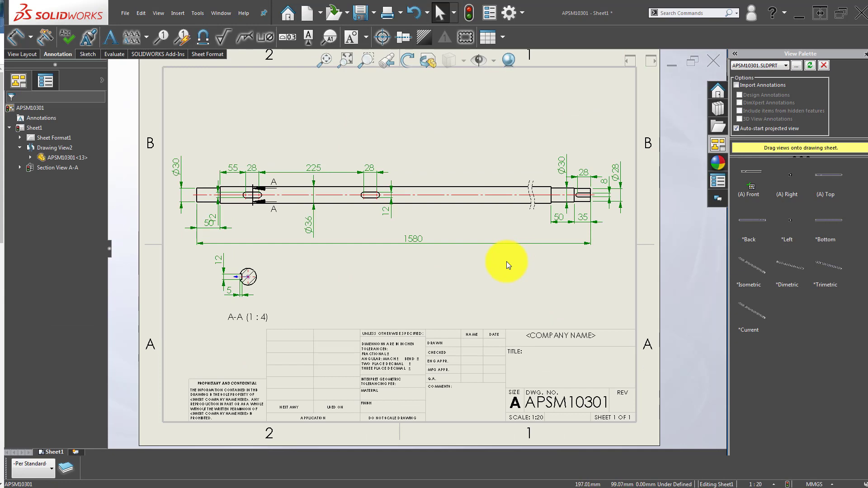
# - Cut section B-B through the right-end slot and place it at 1:4 below the shaft
pyautogui.scroll(-3, 582, 215)
pyautogui.scroll(-2, 386, 193)
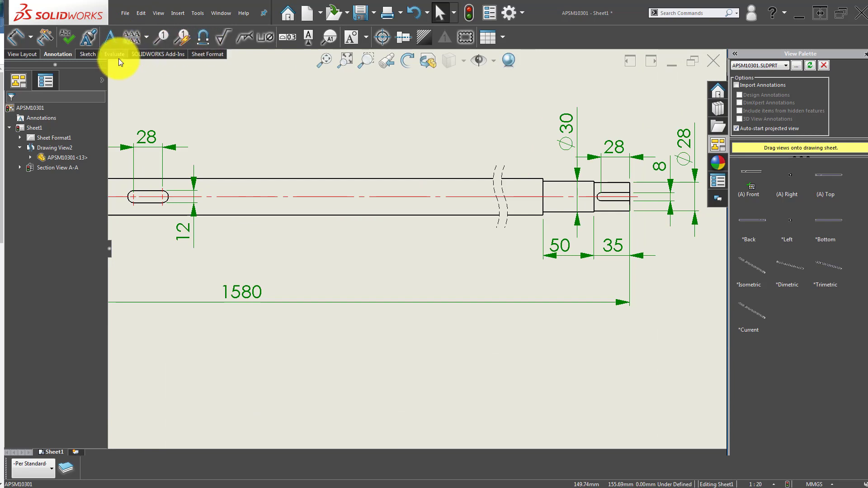
pyautogui.click(15, 54)
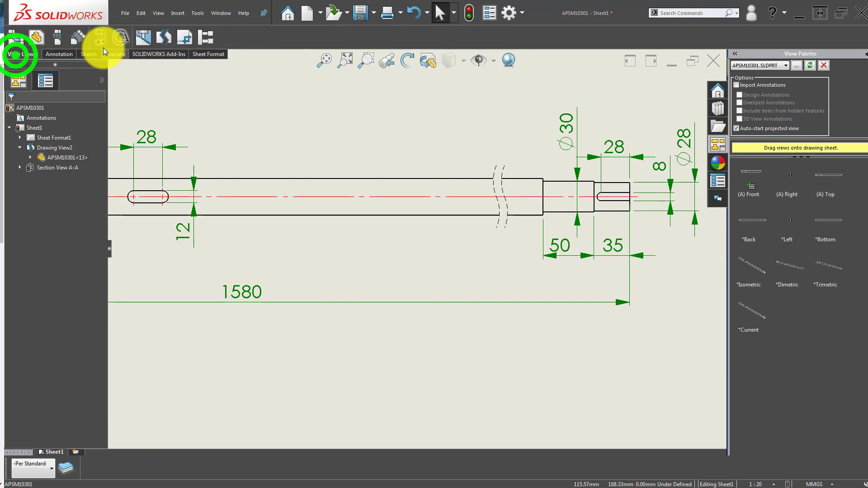
pyautogui.click(100, 37)
pyautogui.scroll(-2, 599, 203)
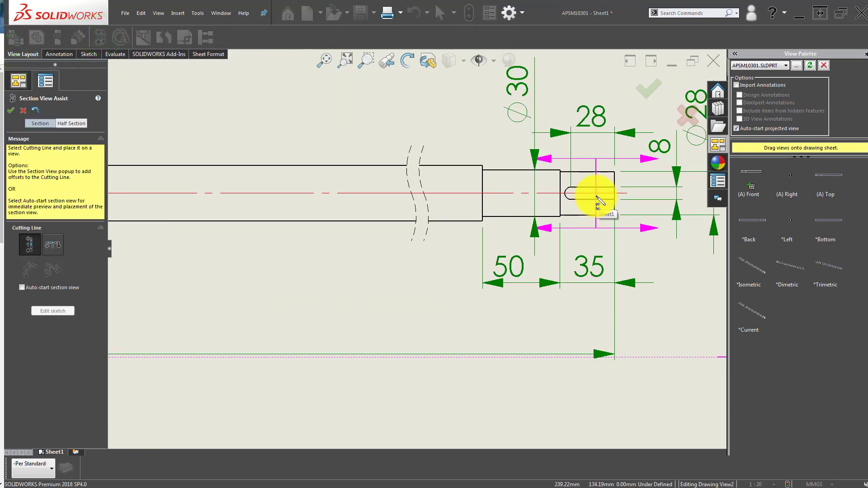
pyautogui.click(597, 194)
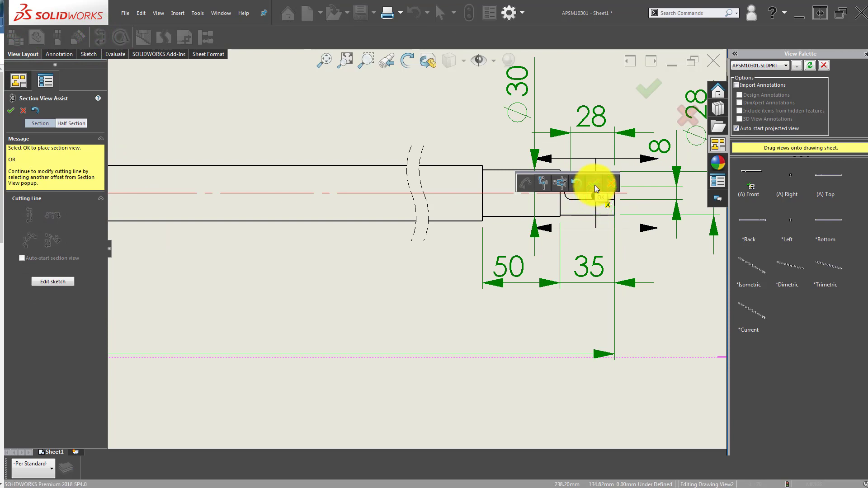
pyautogui.click(595, 186)
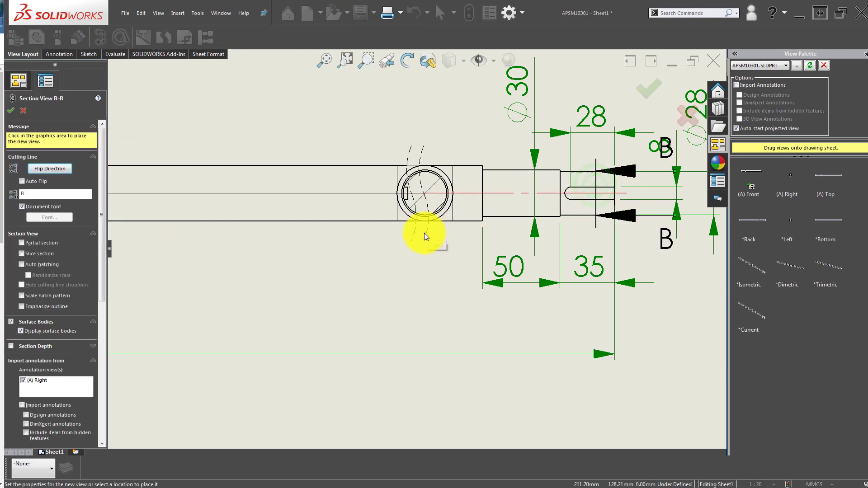
pyautogui.scroll(2, 412, 261)
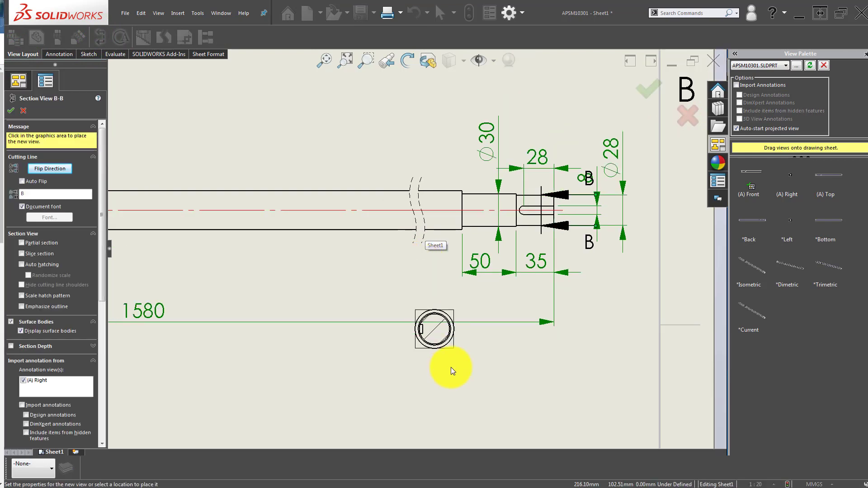
pyautogui.click(497, 402)
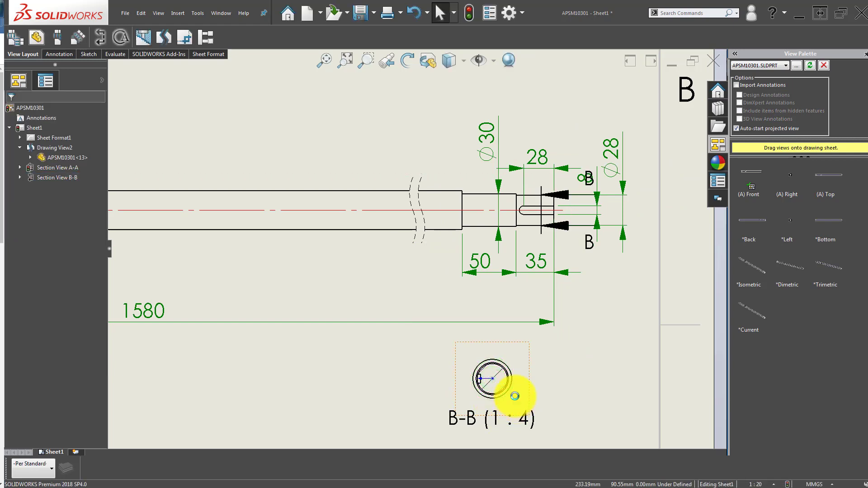
# - Check section view B-B's settings and pan the sheet toward the title block
pyautogui.click(515, 397)
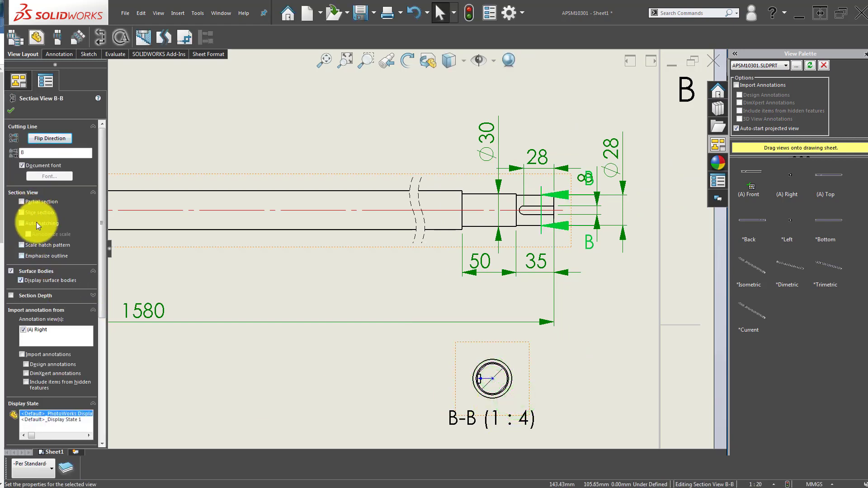
pyautogui.click(44, 214)
pyautogui.click(387, 367)
pyautogui.scroll(2, 522, 417)
pyautogui.keyDown('ctrl'); pyautogui.moveTo(523, 417); pyautogui.dragTo(448, 291, button='middle'); pyautogui.keyUp('ctrl')
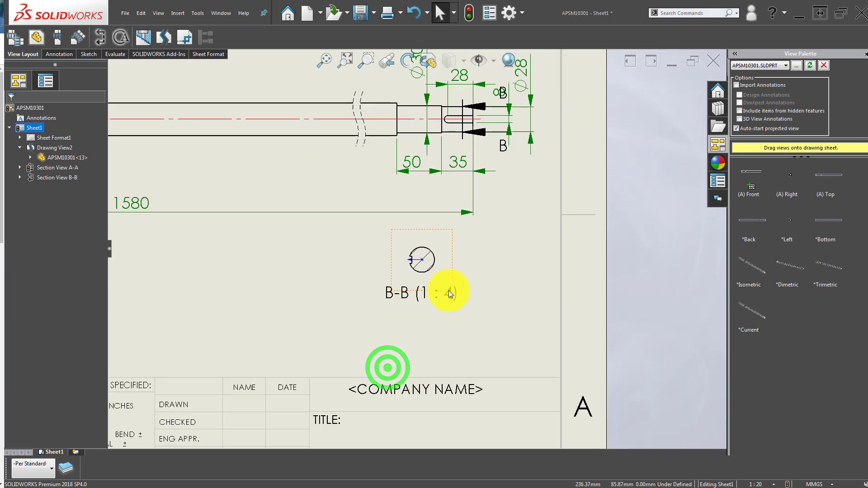
pyautogui.scroll(-2, 402, 241)
pyautogui.scroll(-3, 401, 242)
pyautogui.scroll(-2, 402, 242)
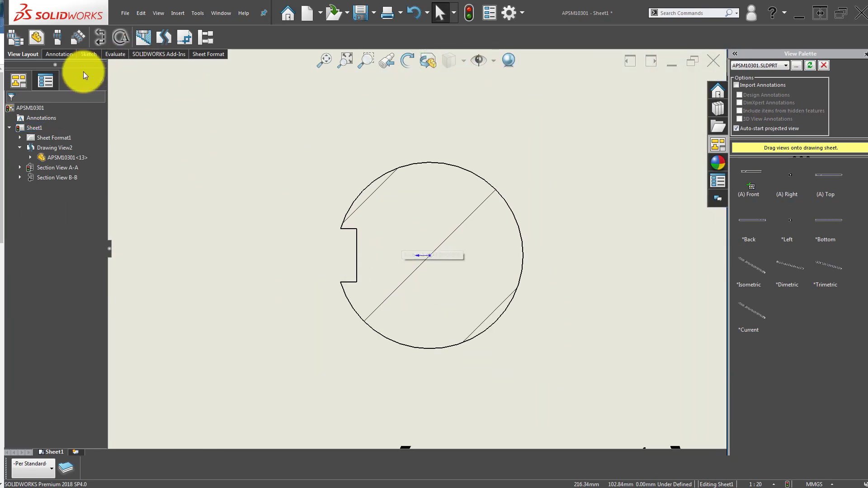
# - Add a sketch point on the B-B circle's arc, horizontal with the view origin
pyautogui.click(86, 55)
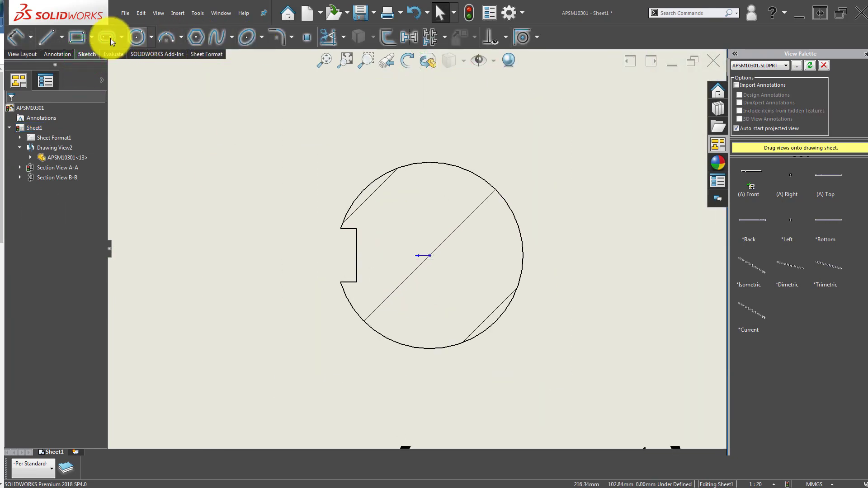
pyautogui.click(307, 37)
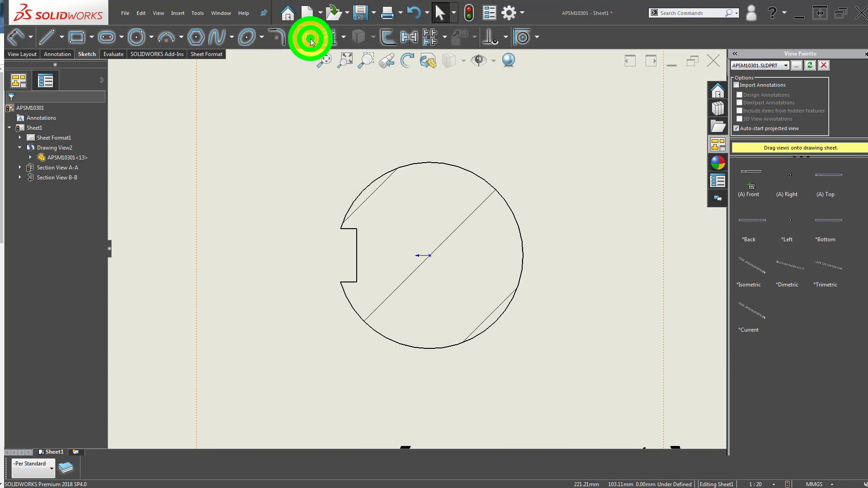
pyautogui.click(361, 194)
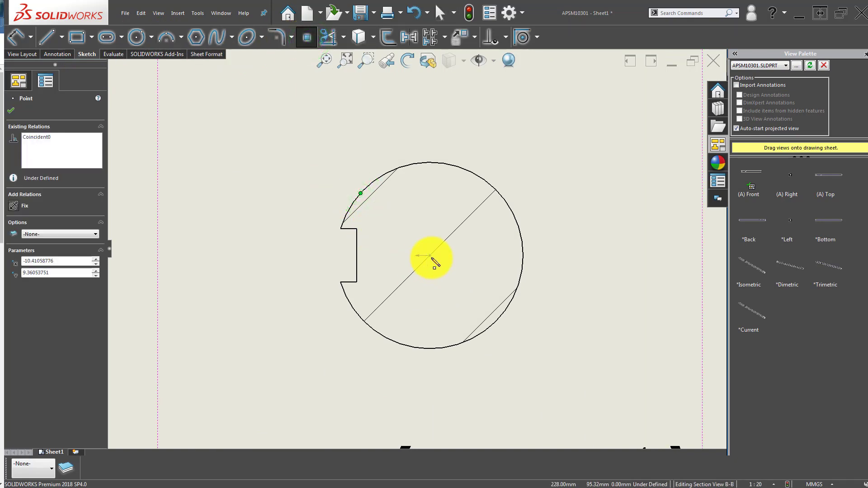
pyautogui.press('Escape')
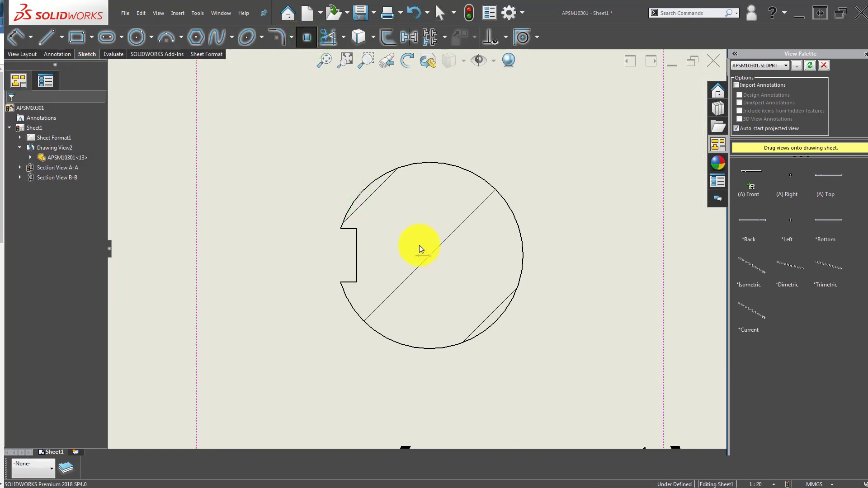
pyautogui.click(415, 230)
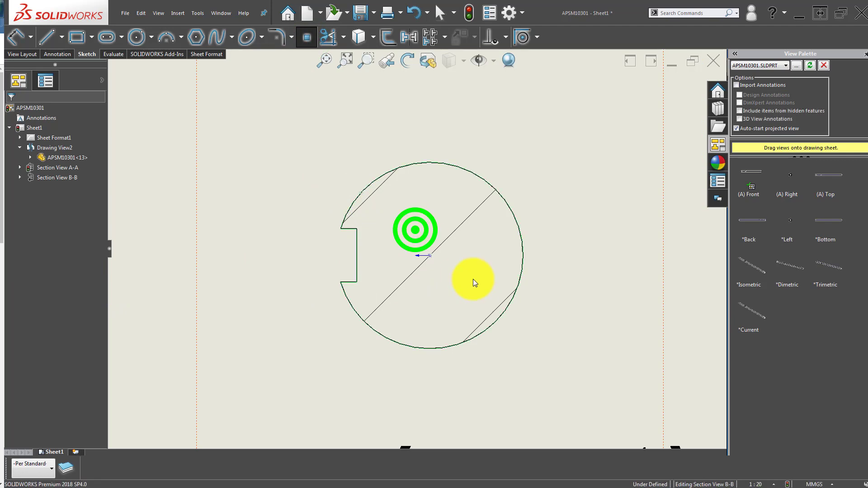
pyautogui.click(360, 194)
pyautogui.keyDown('ctrl'); pyautogui.click(432, 256); pyautogui.keyUp('ctrl')
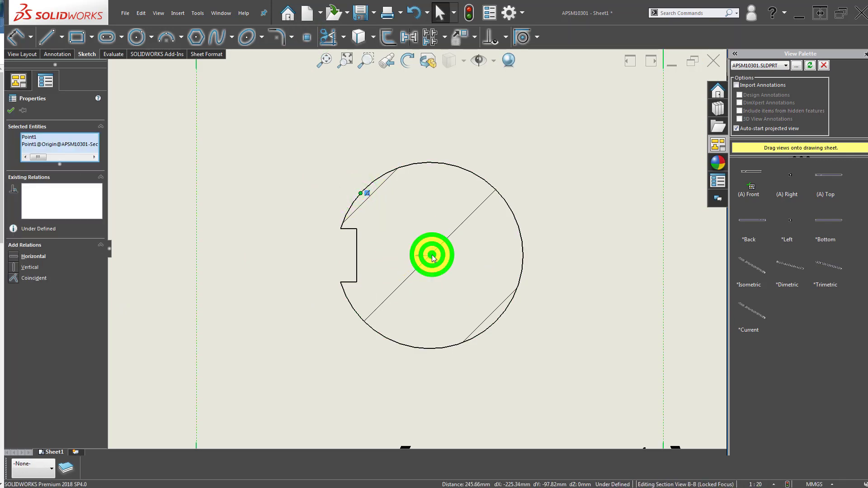
pyautogui.click(13, 256)
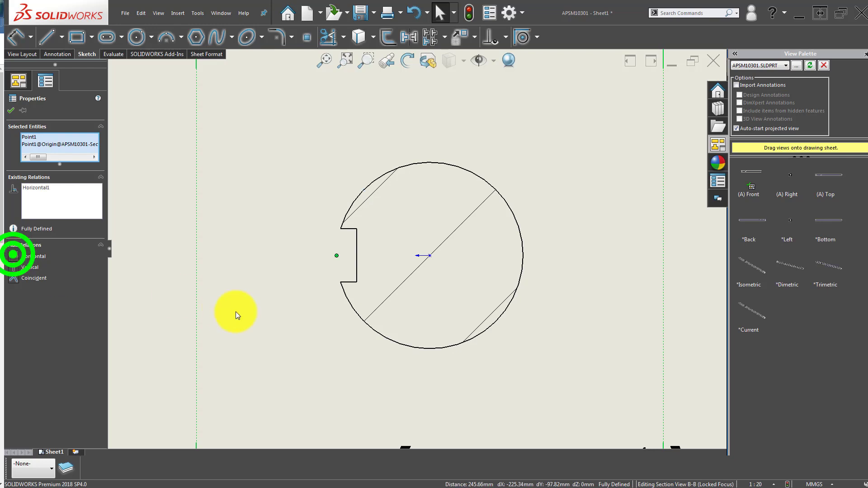
pyautogui.click(253, 313)
pyautogui.click(285, 340)
# - Dimension the B-B keyway notch with its 8 width and 3 depth
pyautogui.press('d')
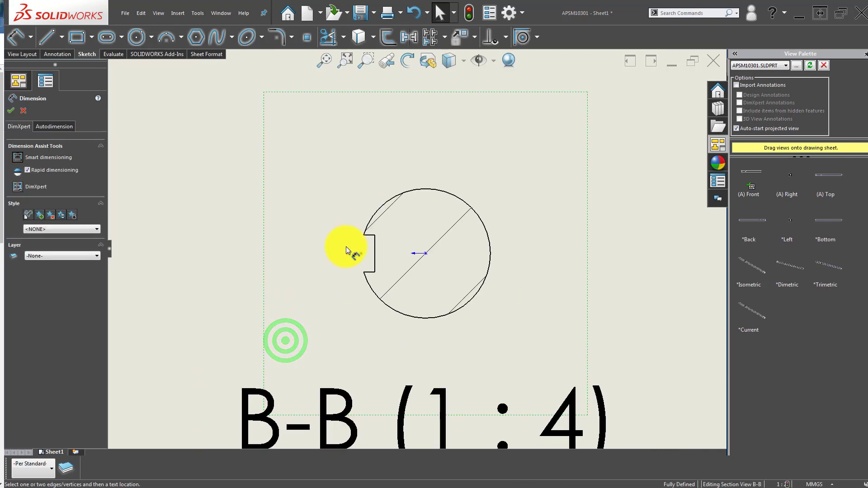
pyautogui.click(375, 247)
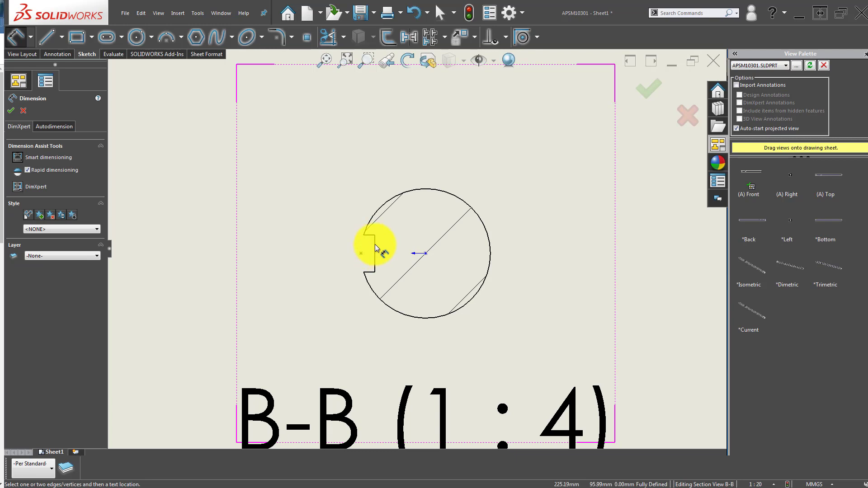
pyautogui.click(375, 248)
pyautogui.click(220, 122)
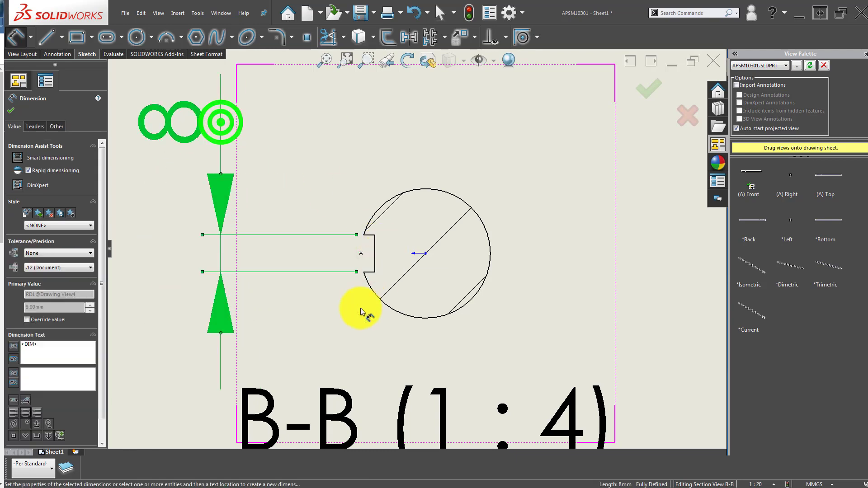
pyautogui.click(362, 312)
pyautogui.scroll(-3, 368, 249)
pyautogui.click(361, 258)
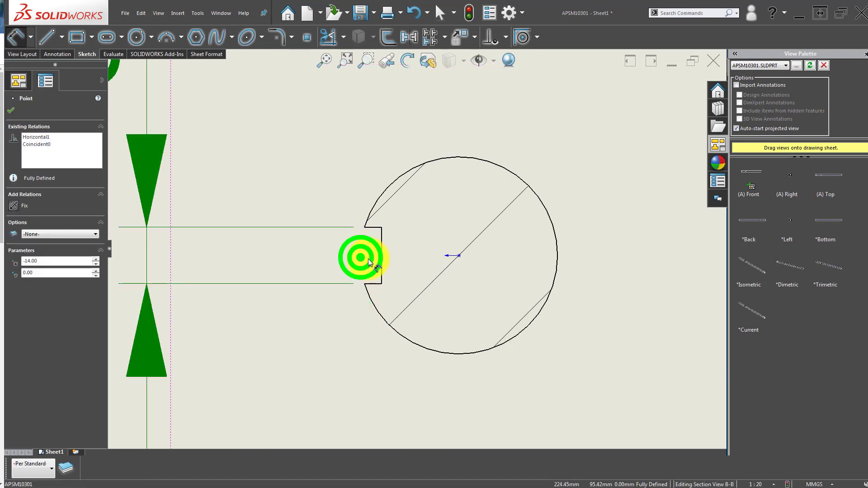
pyautogui.click(381, 244)
pyautogui.scroll(4, 364, 271)
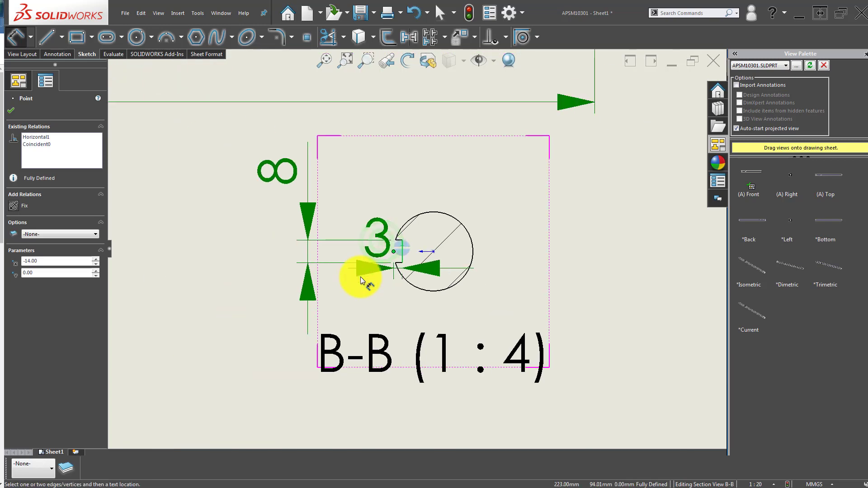
pyautogui.click(357, 292)
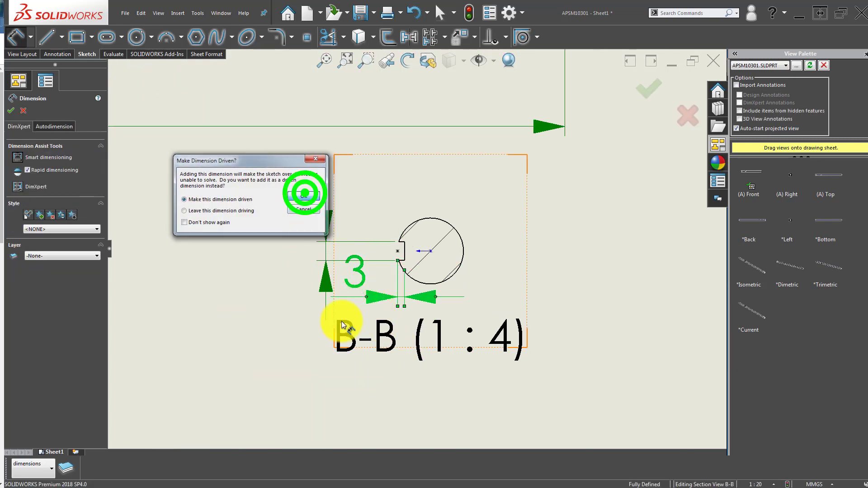
pyautogui.scroll(5, 342, 324)
pyautogui.click(523, 253)
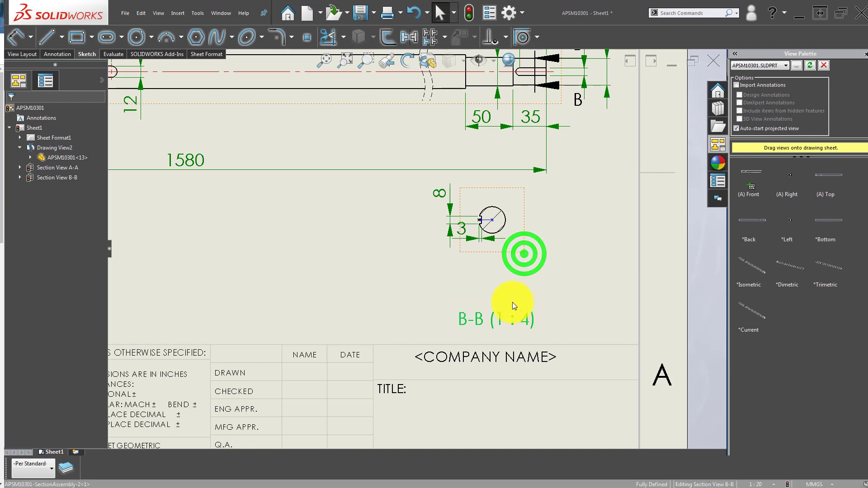
# - Rearrange B-B dimensions: the 3 above the view and the 8 beneath the notch
pyautogui.click(514, 303)
pyautogui.scroll(1, 416, 249)
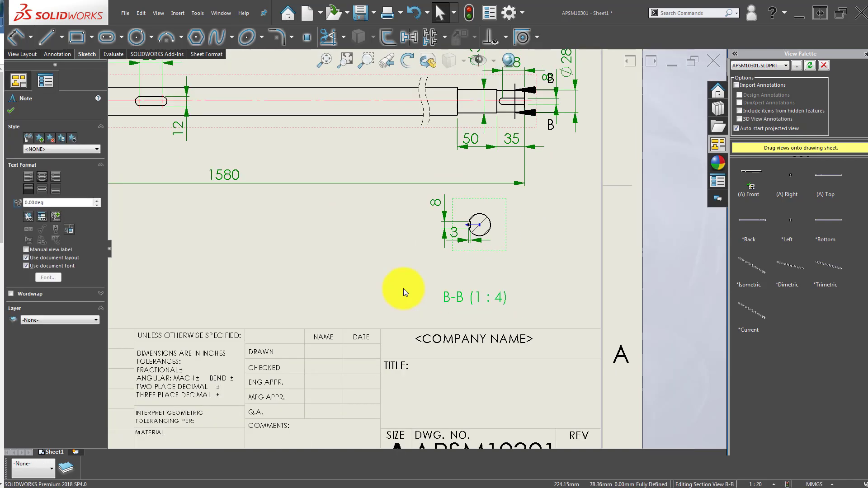
pyautogui.scroll(2, 588, 248)
pyautogui.scroll(1, 579, 235)
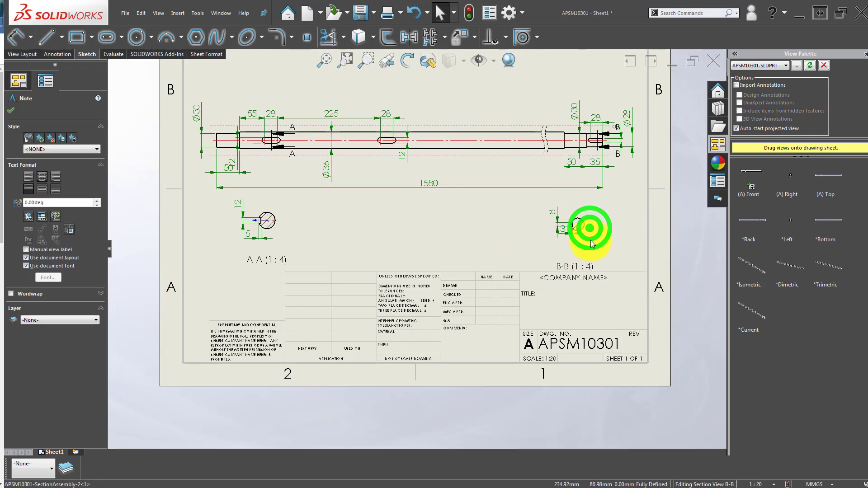
pyautogui.click(591, 242)
pyautogui.scroll(-5, 578, 244)
pyautogui.click(570, 267)
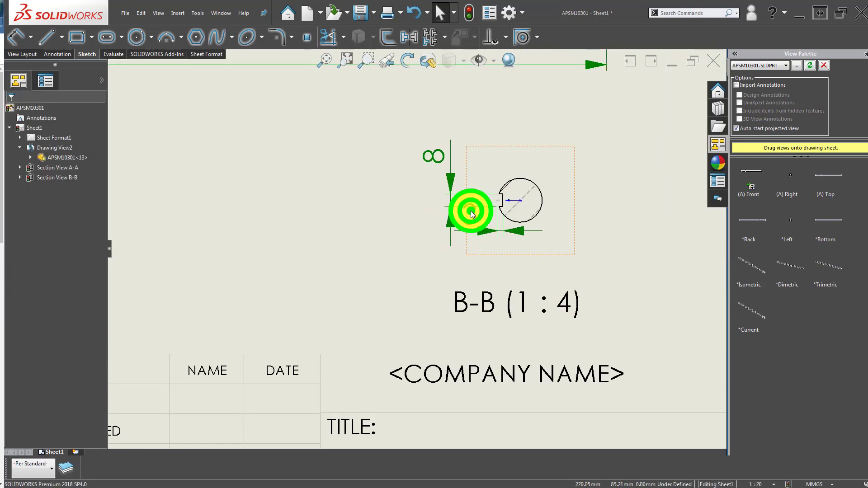
pyautogui.click(541, 132)
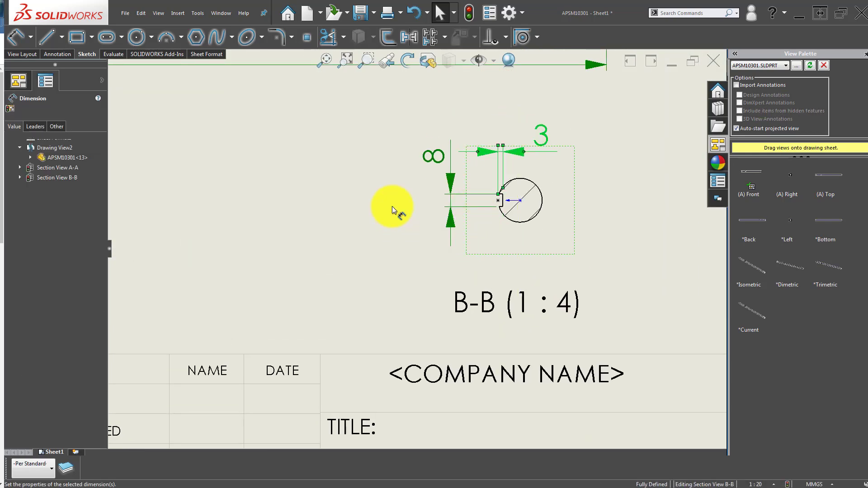
pyautogui.click(432, 157)
pyautogui.moveTo(434, 144)
pyautogui.mouseDown()
pyautogui.moveTo(446, 256)
pyautogui.moveTo(440, 243)
pyautogui.mouseUp()
pyautogui.click(349, 270)
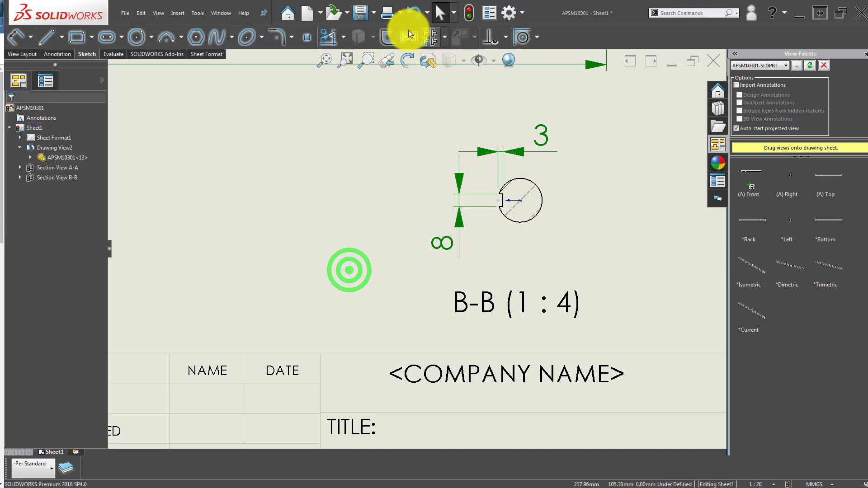
# - Place a centre mark on the circle of section view B-B
pyautogui.click(53, 56)
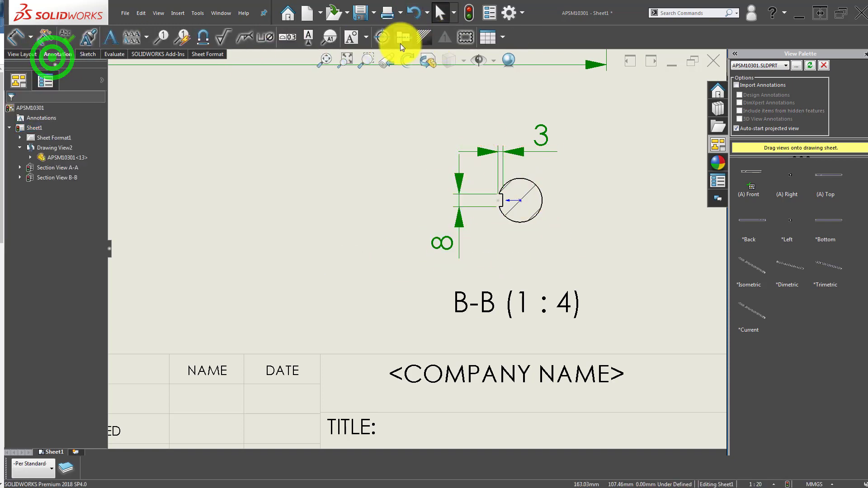
pyautogui.click(530, 180)
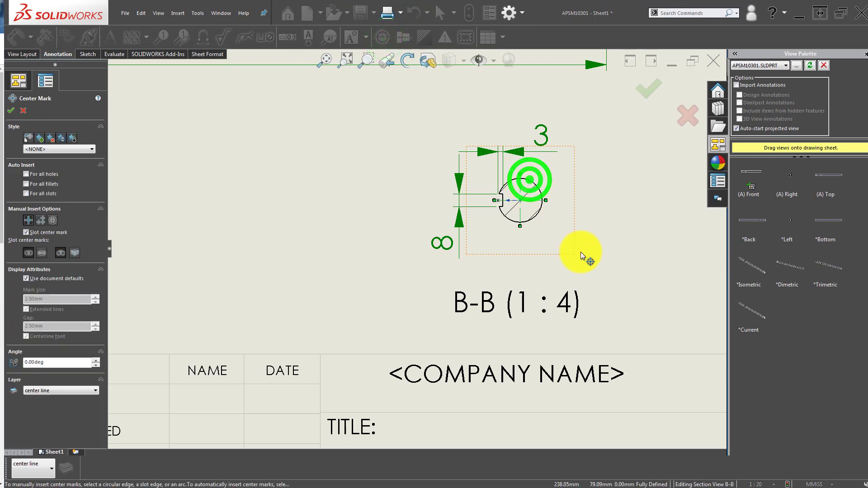
pyautogui.click(23, 113)
# - Zoom and pan to recentre the full dimensioned sheet with both section views
pyautogui.scroll(3, 498, 252)
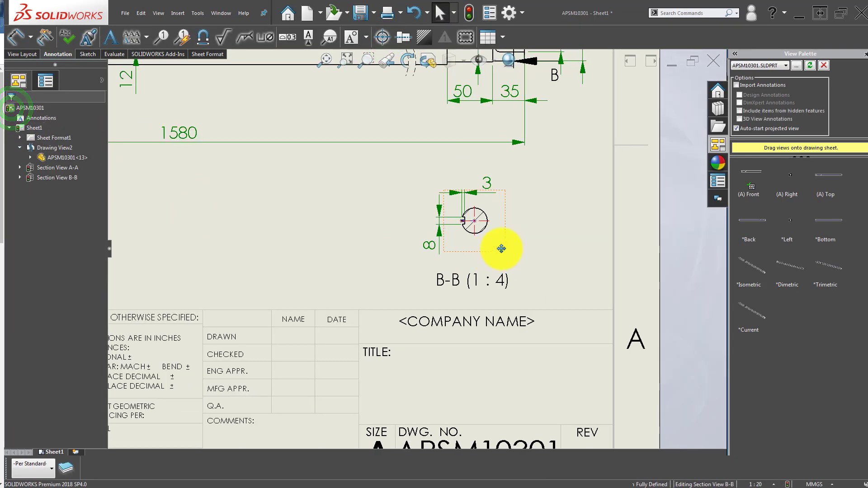
pyautogui.scroll(2, 452, 258)
pyautogui.scroll(3, 403, 264)
pyautogui.scroll(1, 415, 272)
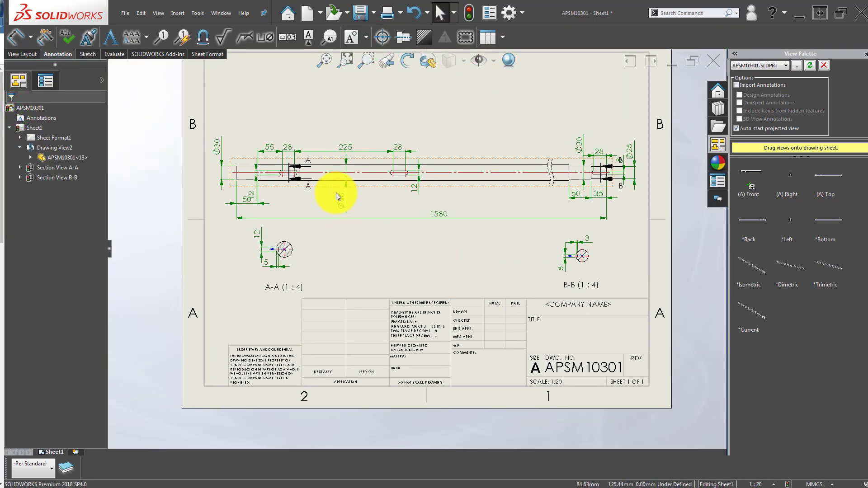
pyautogui.scroll(-2, 336, 196)
pyautogui.scroll(2, 472, 267)
pyautogui.scroll(-1, 479, 253)
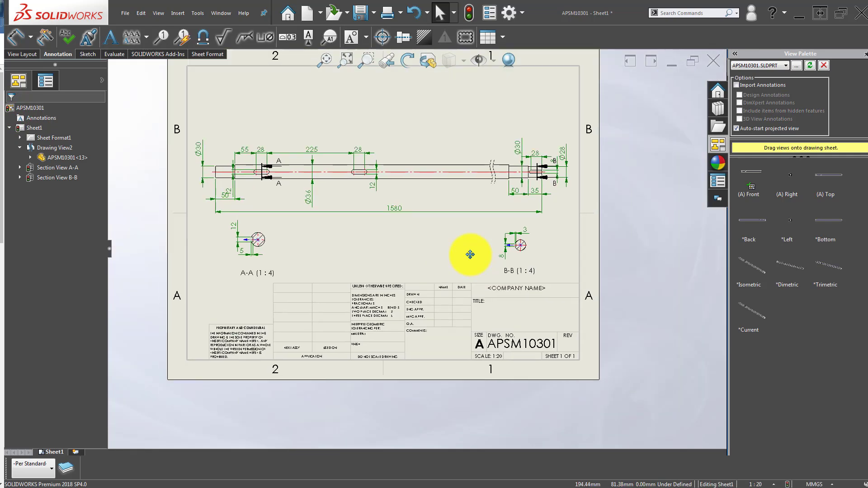
pyautogui.scroll(-2, 407, 181)
pyautogui.scroll(-1, 432, 214)
pyautogui.moveTo(432, 214); pyautogui.dragTo(432, 215, button='middle')
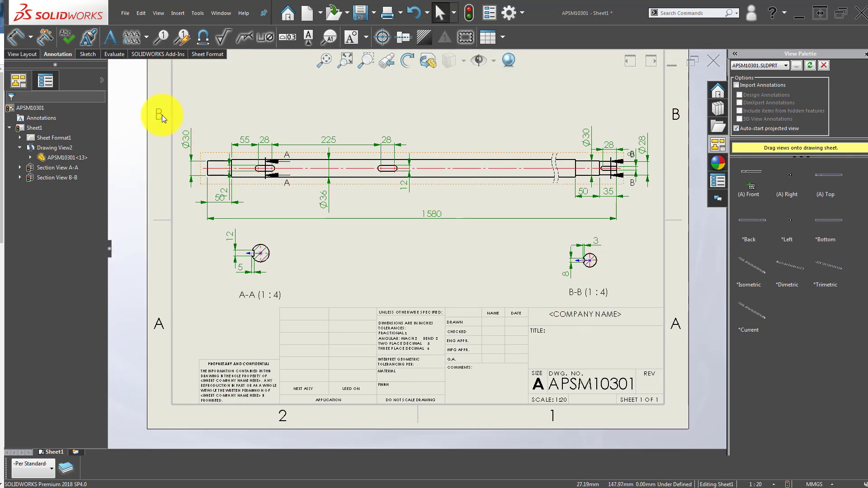
# - Cut a vertical section through the second slot and place its view at the sheet's left
pyautogui.click(286, 113)
pyautogui.scroll(-3, 285, 113)
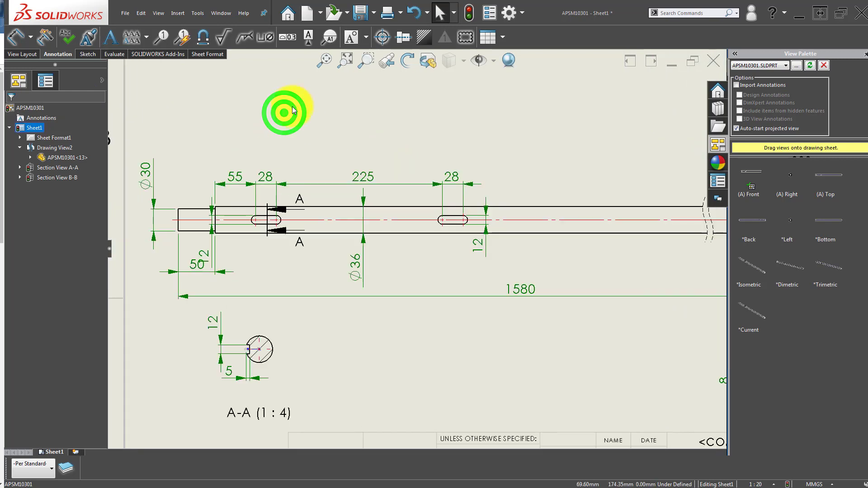
pyautogui.click(25, 54)
pyautogui.click(108, 36)
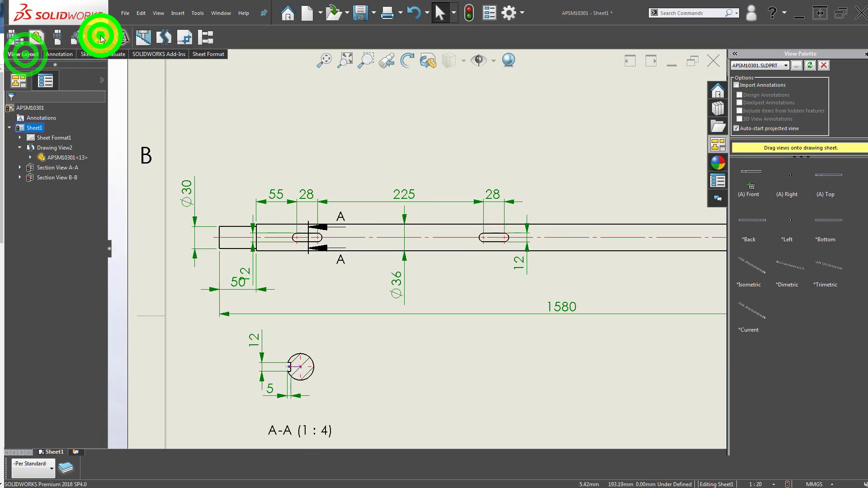
pyautogui.click(493, 238)
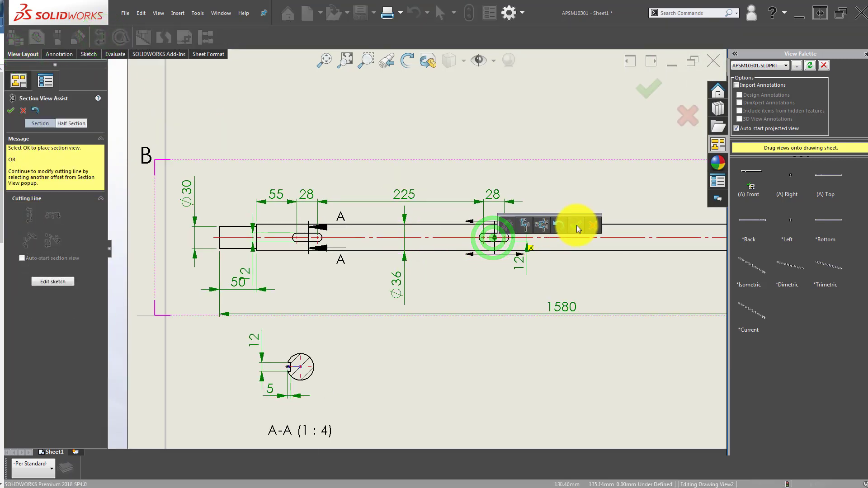
pyautogui.click(575, 225)
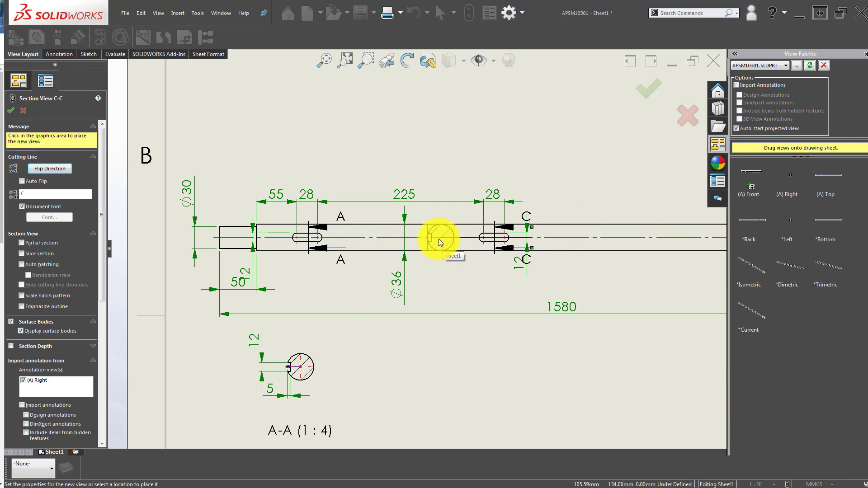
pyautogui.scroll(3, 231, 251)
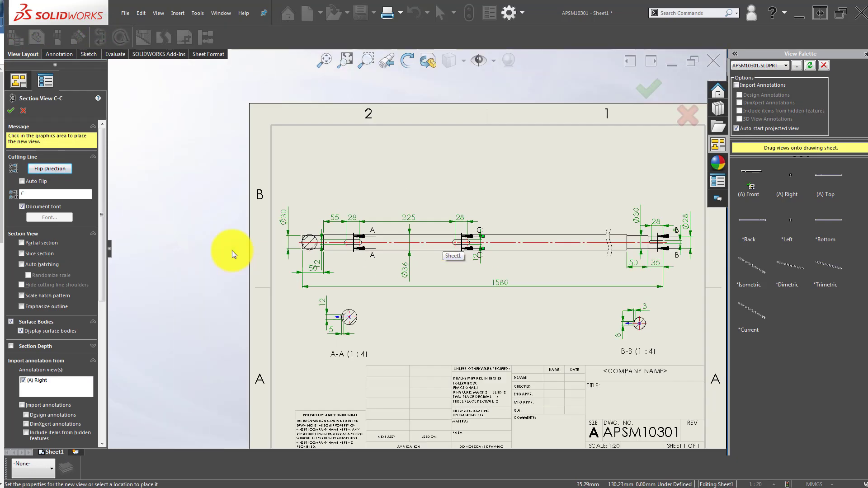
pyautogui.click(170, 252)
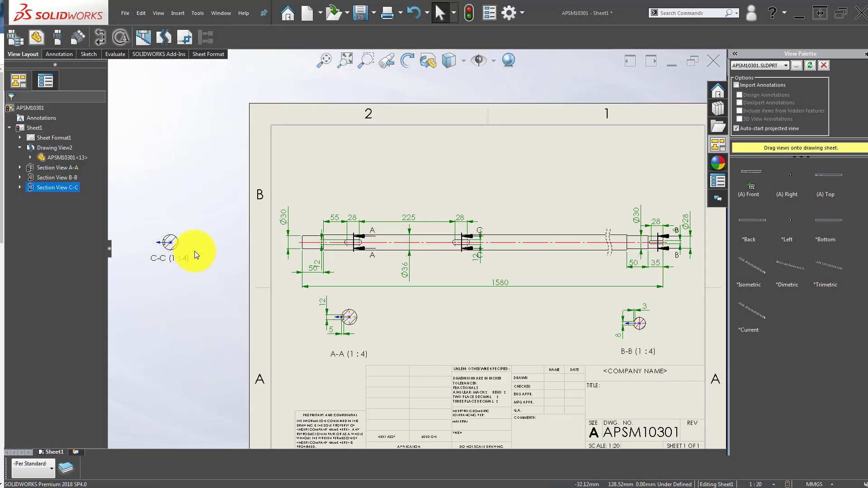
# - Delete the misplaced section view, then restore it
pyautogui.click(183, 242)
pyautogui.press('Delete')
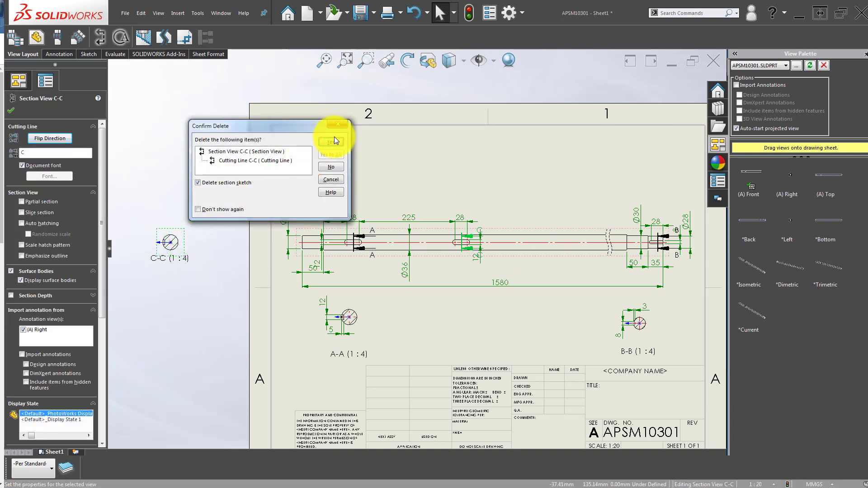
pyautogui.click(334, 138)
pyautogui.click(168, 283)
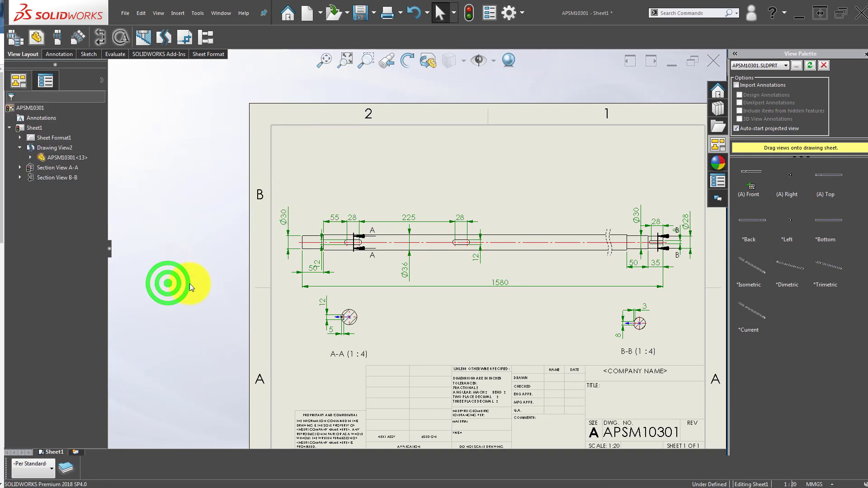
pyautogui.click(472, 339)
# - Relabel the new C-C cutting line as A, accepting reuse, and move the 12 dimension aside
pyautogui.scroll(-3, 465, 242)
pyautogui.scroll(-2, 495, 210)
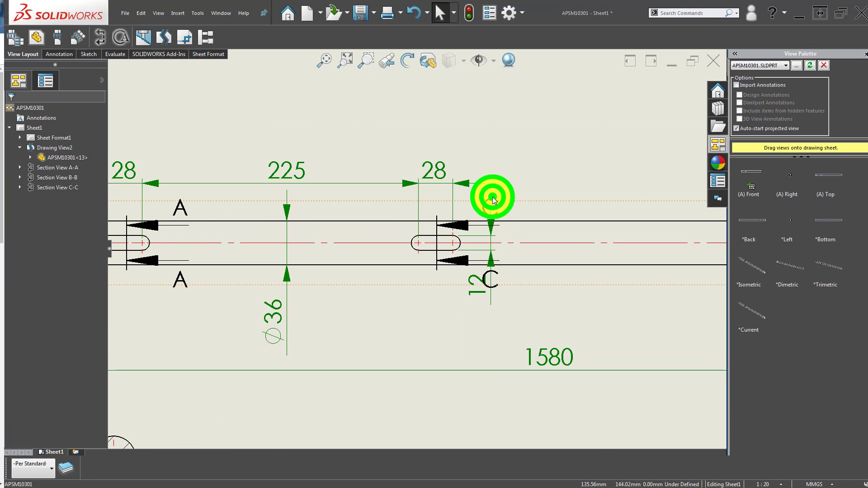
pyautogui.click(493, 199)
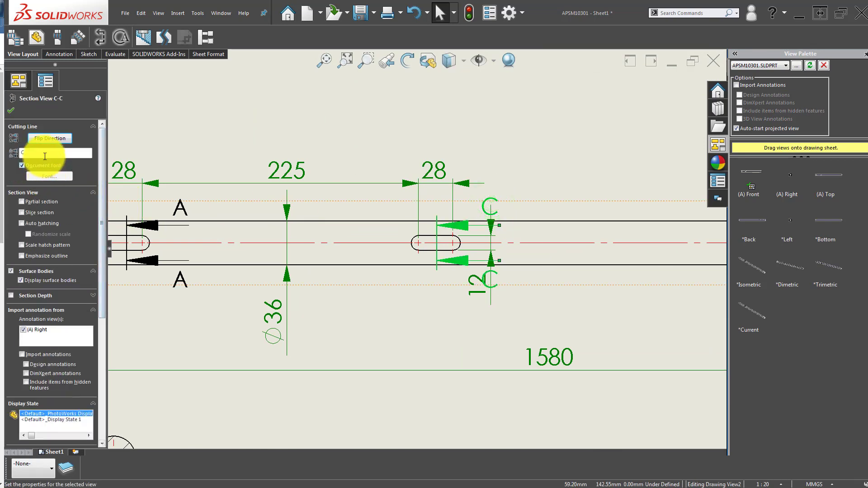
pyautogui.click(44, 153)
pyautogui.write('A')
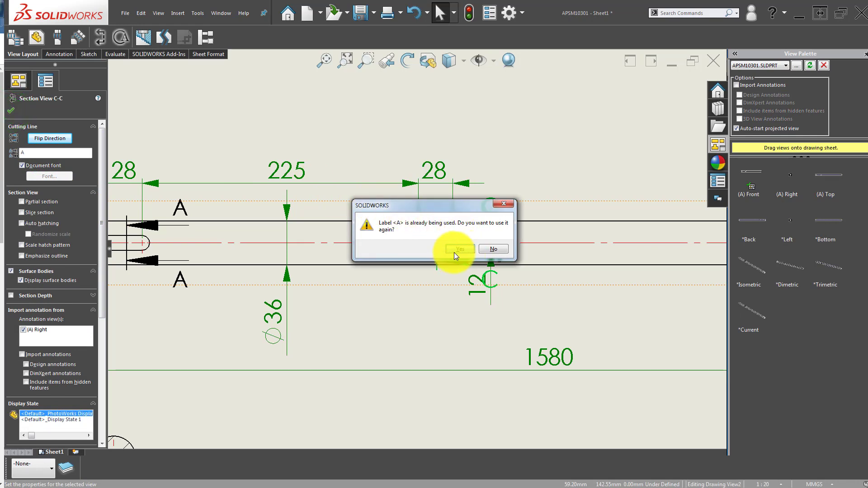
pyautogui.click(454, 252)
pyautogui.click(12, 110)
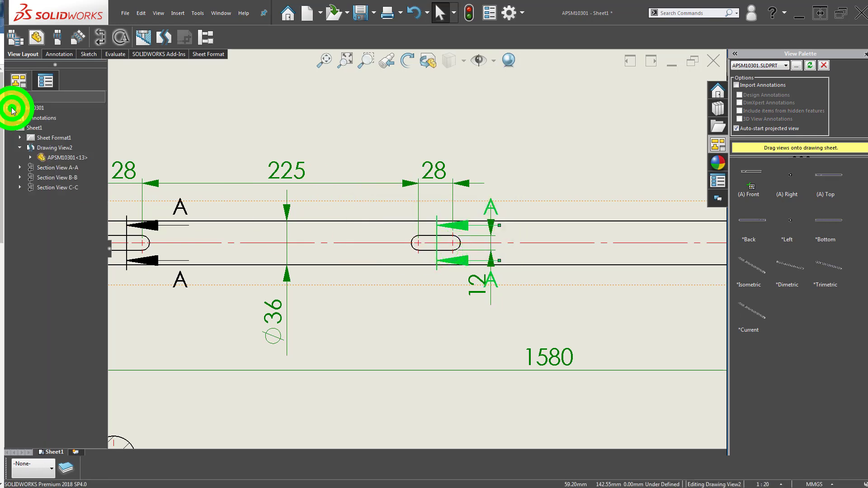
pyautogui.click(368, 348)
pyautogui.moveTo(477, 289)
pyautogui.mouseDown()
pyautogui.moveTo(397, 290)
pyautogui.moveTo(401, 335)
pyautogui.mouseUp()
# - Move section view A-A to the right and the main shaft view up the sheet
pyautogui.press('z')
pyautogui.press('f')
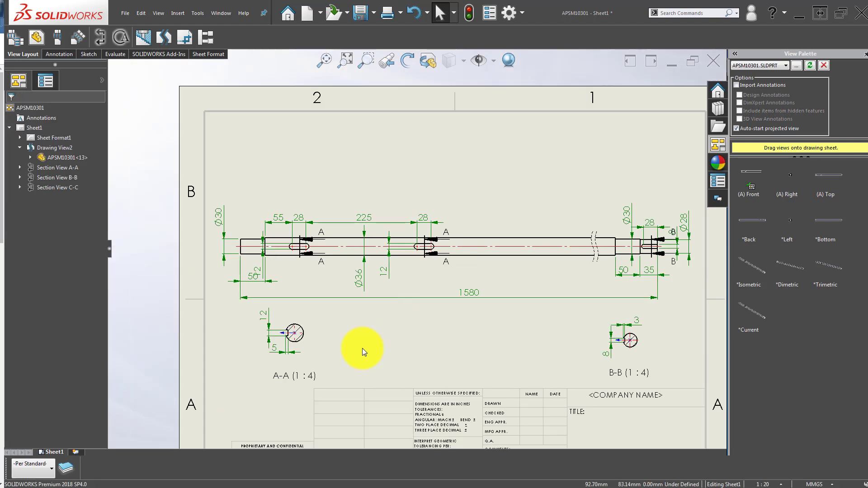
pyautogui.moveTo(309, 321); pyautogui.dragTo(390, 315)
pyautogui.click(500, 143)
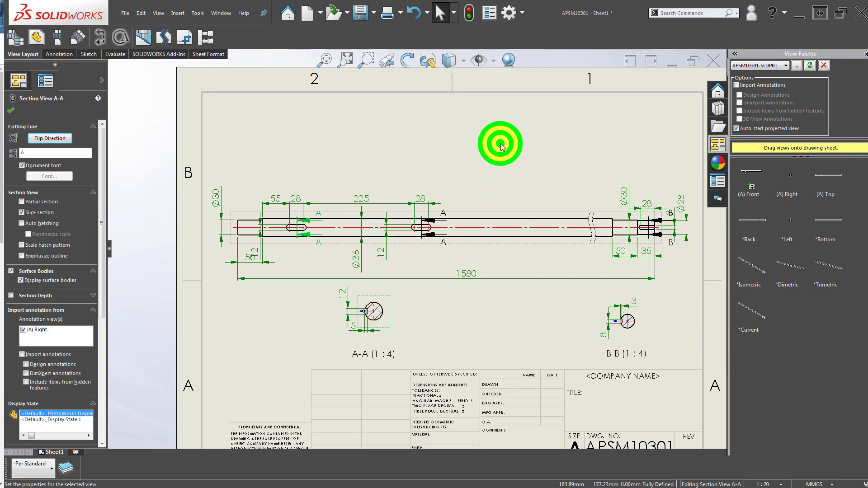
pyautogui.moveTo(550, 209); pyautogui.dragTo(552, 168)
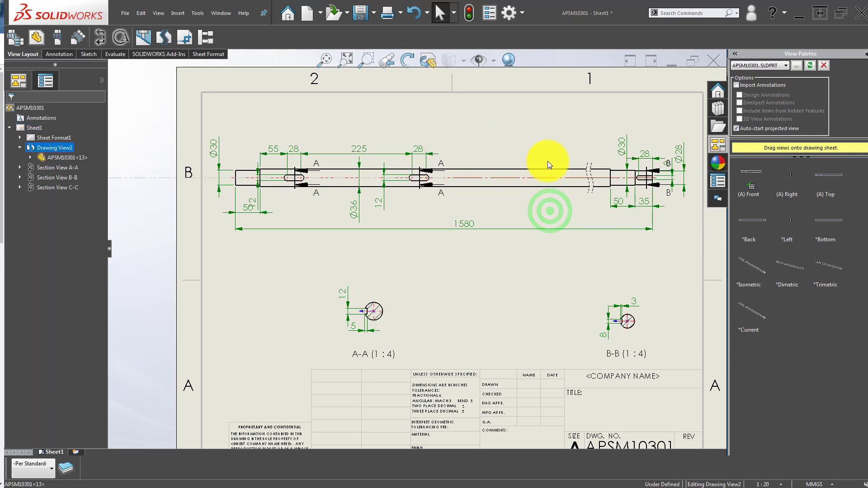
pyautogui.click(546, 300)
# - Reposition the Ø8 and Ø28 end dimensions clear of the B-B cutting line
pyautogui.scroll(-5, 644, 203)
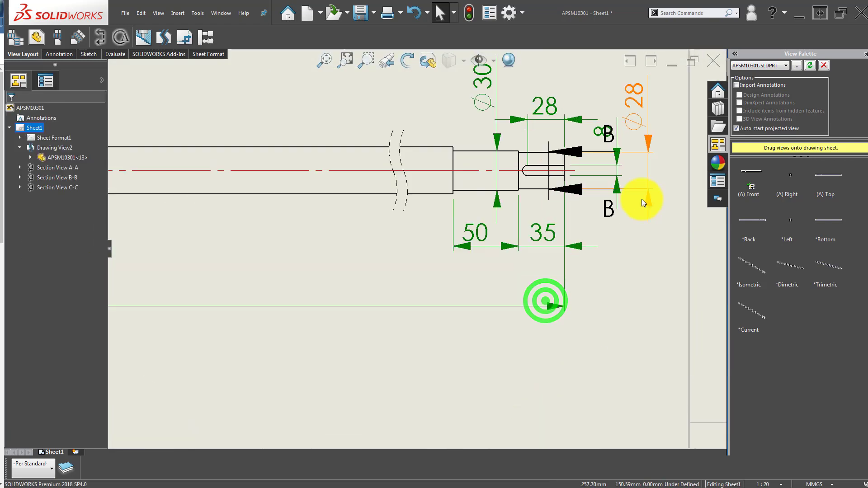
pyautogui.keyDown('ctrl'); pyautogui.moveTo(642, 199); pyautogui.dragTo(459, 246, button='middle'); pyautogui.keyUp('ctrl')
pyautogui.scroll(-1, 425, 199)
pyautogui.moveTo(426, 199); pyautogui.dragTo(224, 200)
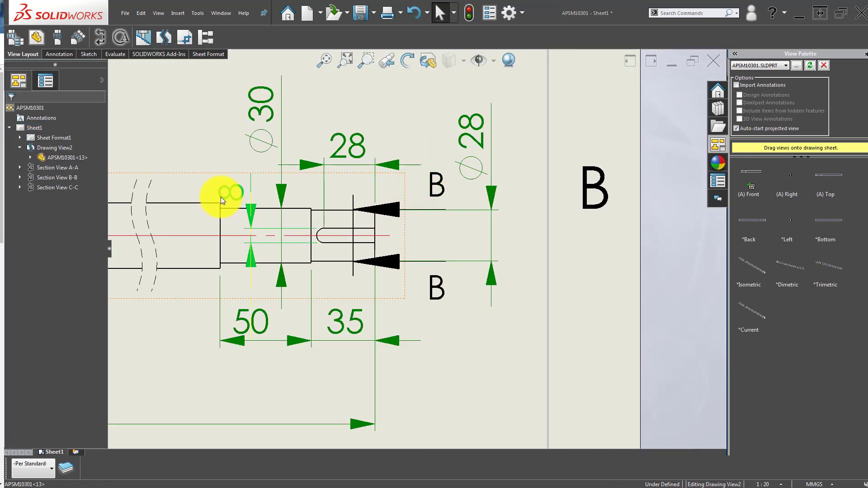
pyautogui.moveTo(220, 197); pyautogui.dragTo(408, 228)
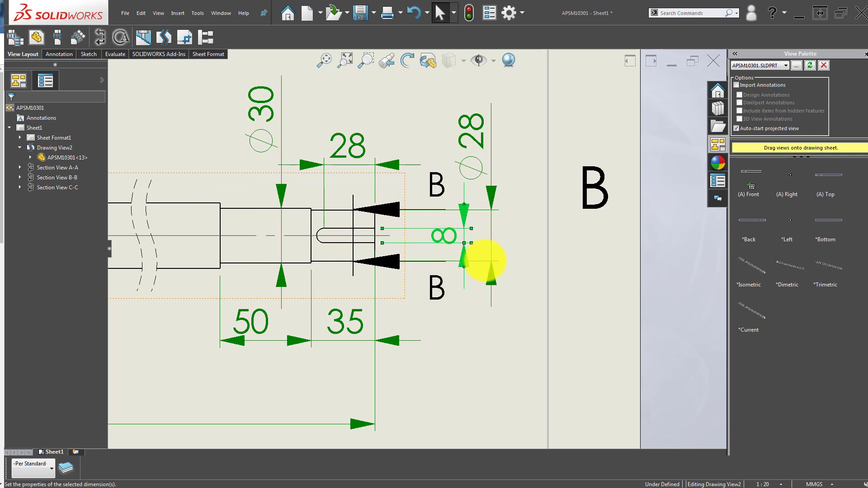
pyautogui.click(515, 261)
pyautogui.moveTo(476, 146)
pyautogui.mouseDown()
pyautogui.moveTo(492, 160)
pyautogui.moveTo(506, 234)
pyautogui.mouseUp()
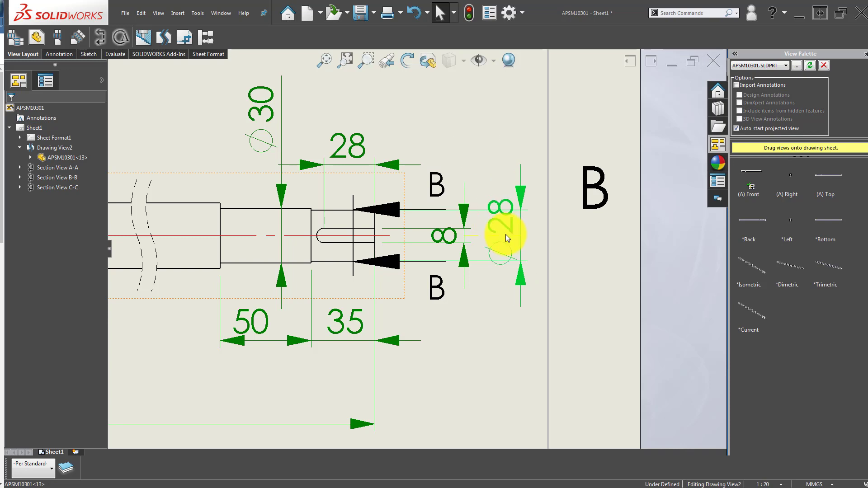
pyautogui.click(482, 361)
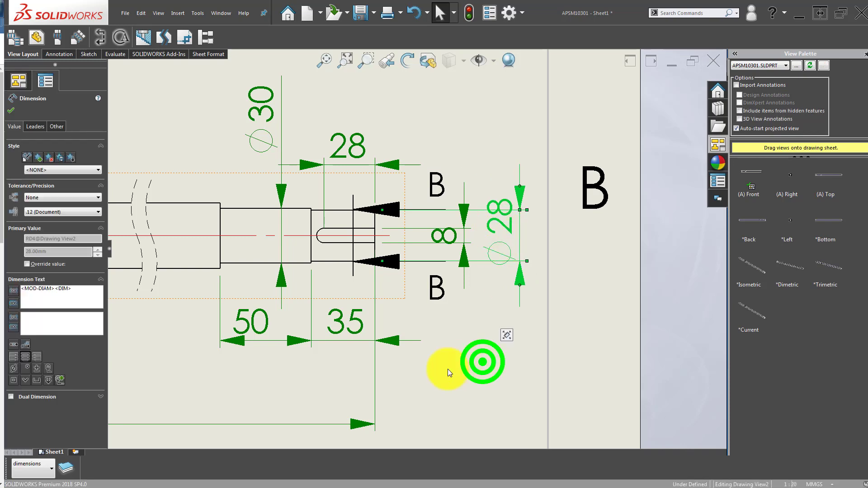
# - Zoom out and fit the whole sheet in the window
pyautogui.scroll(5, 334, 330)
pyautogui.scroll(3, 366, 285)
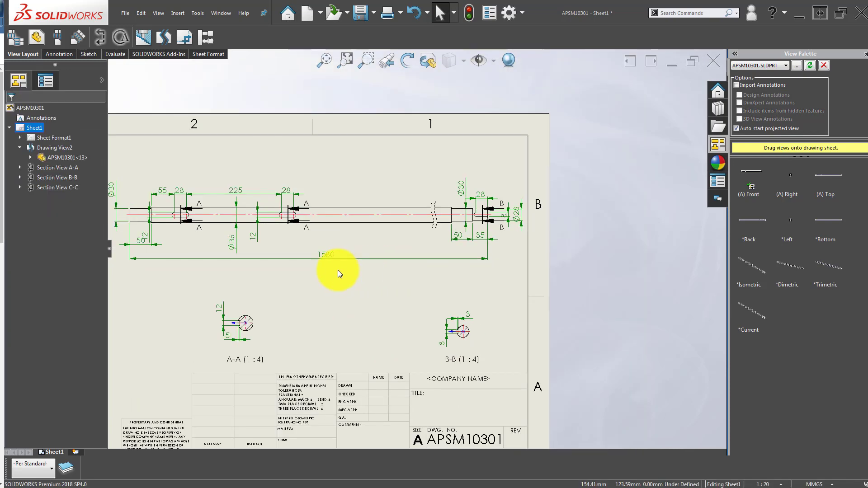
pyautogui.moveTo(337, 270); pyautogui.dragTo(342, 259, button='middle')
pyautogui.scroll(3, 330, 283)
pyautogui.scroll(2, 345, 109)
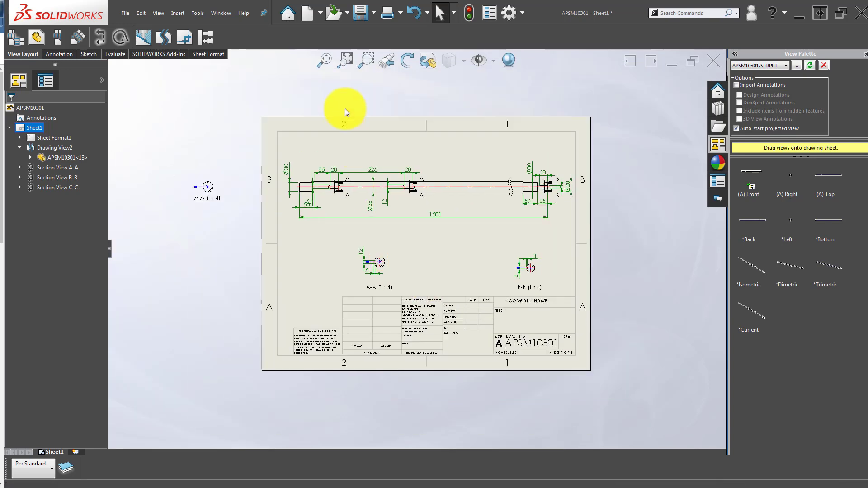
pyautogui.click(327, 64)
pyautogui.click(152, 295)
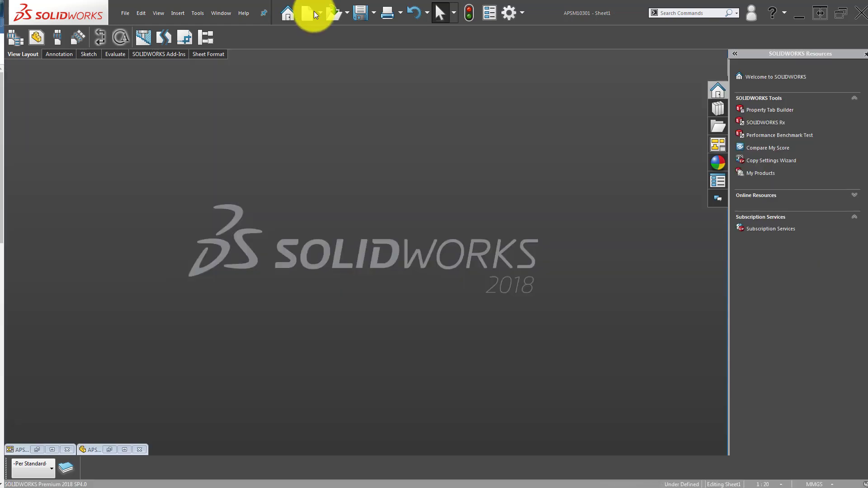
# - Create a new part and start a sketch on the Front plane
pyautogui.click(307, 13)
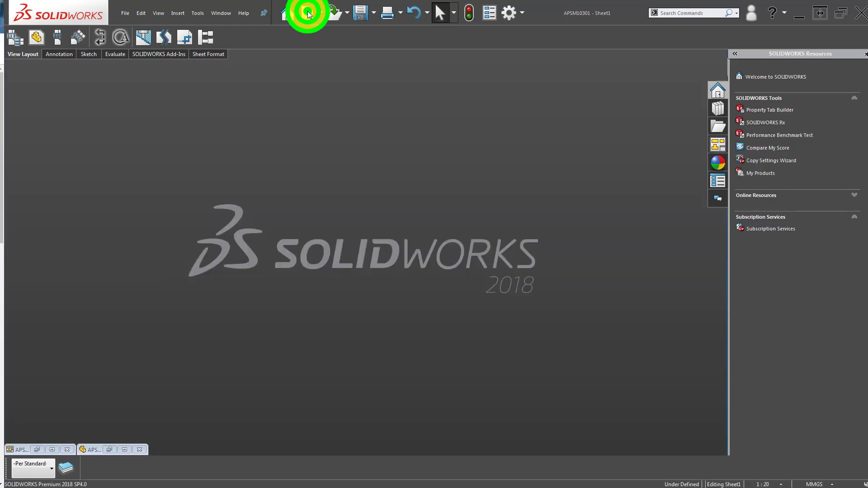
pyautogui.doubleClick(62, 128)
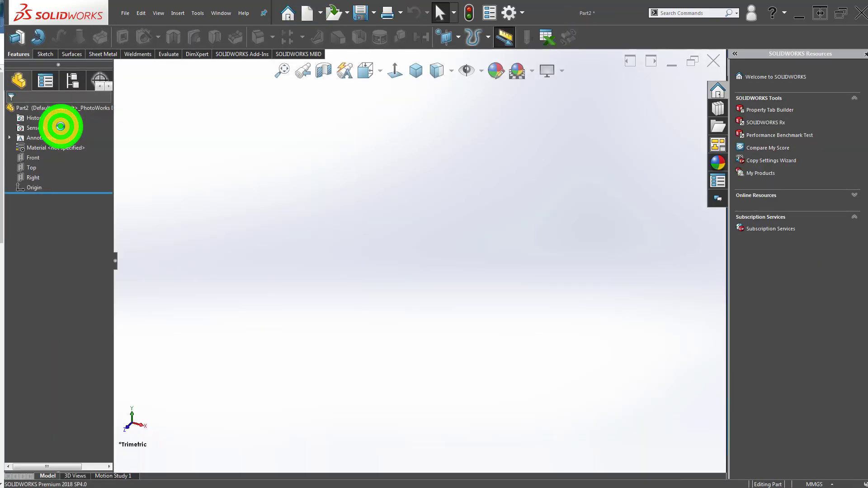
pyautogui.click(47, 157)
pyautogui.click(39, 147)
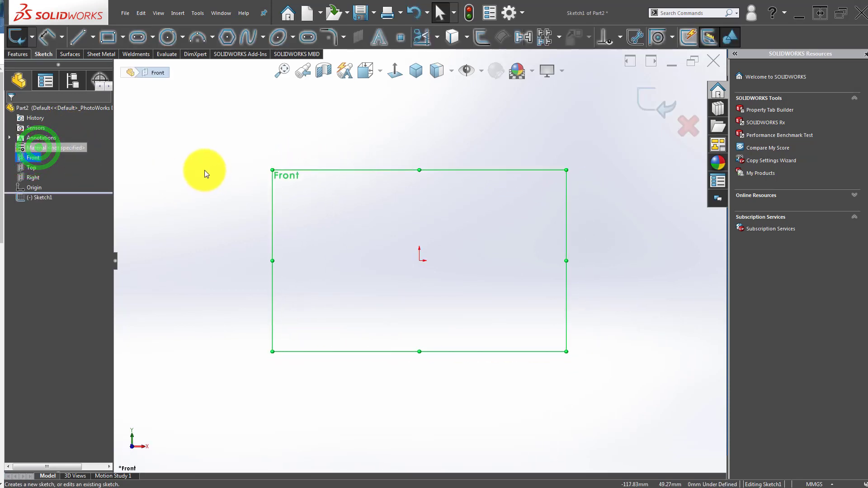
# - Draw a horizontal centerline from the origin and a short vertical construction line above it
pyautogui.click(80, 36)
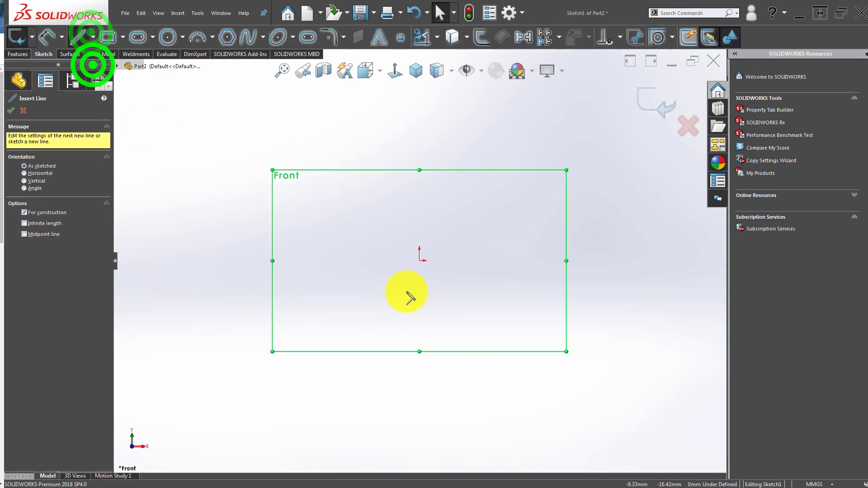
pyautogui.click(419, 260)
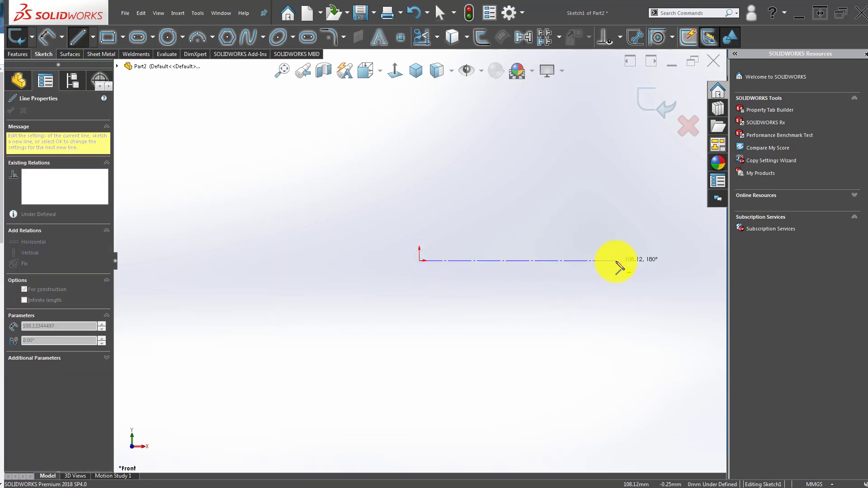
pyautogui.click(615, 261)
pyautogui.click(482, 216)
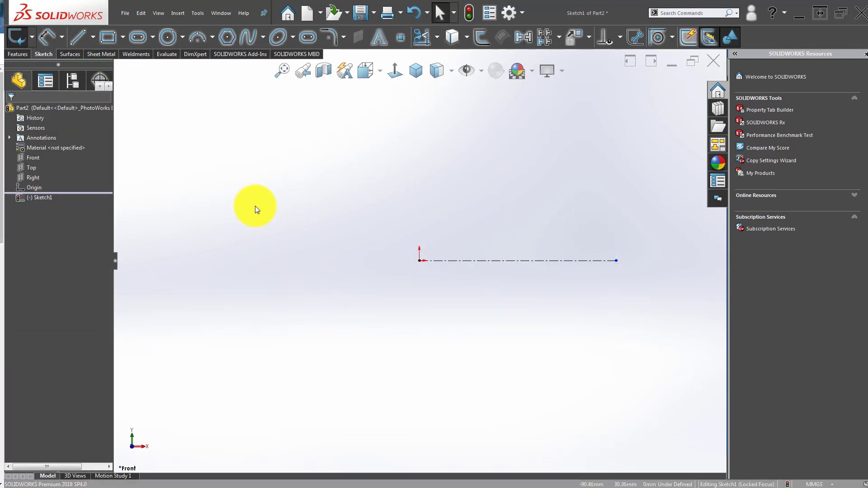
pyautogui.click(92, 36)
pyautogui.click(93, 66)
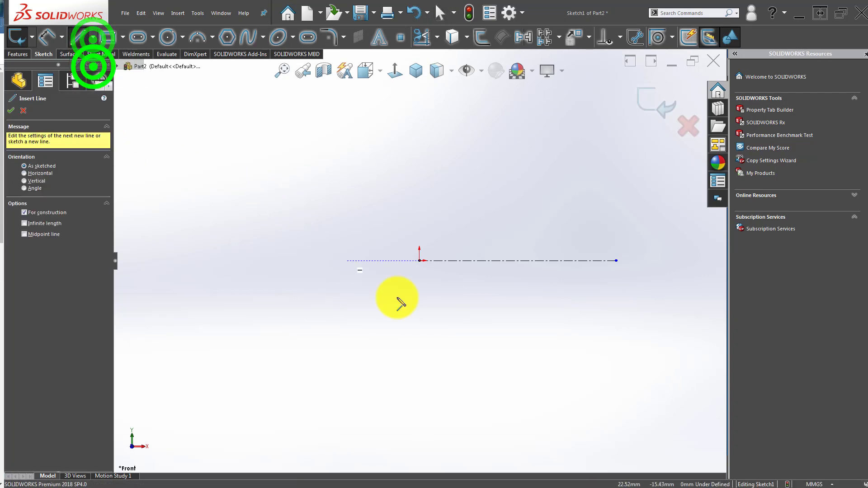
pyautogui.click(420, 261)
pyautogui.click(419, 180)
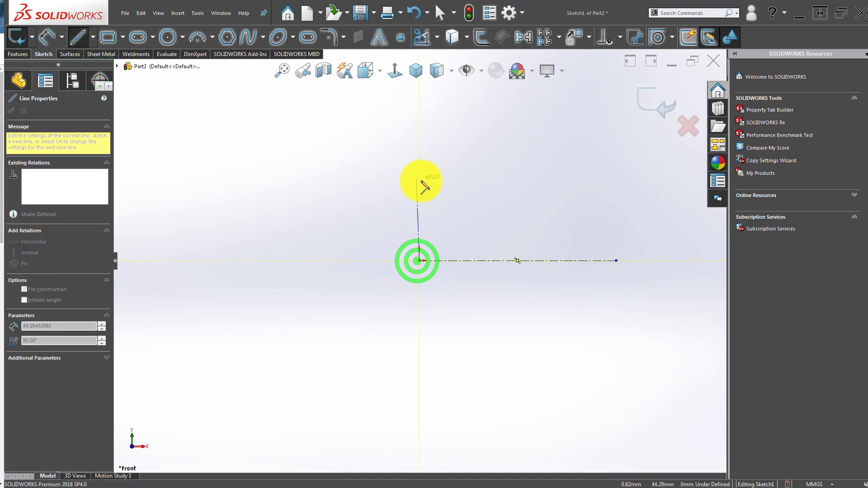
pyautogui.click(367, 208)
pyautogui.press('Escape')
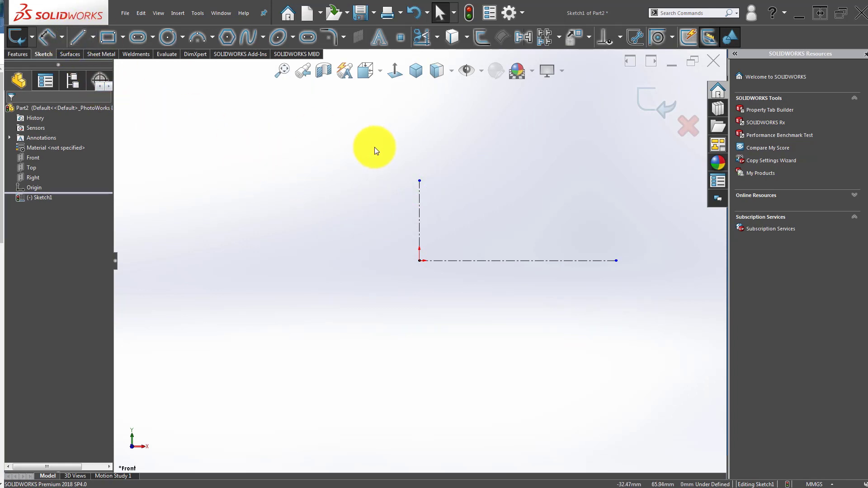
pyautogui.moveTo(419, 181); pyautogui.dragTo(420, 213)
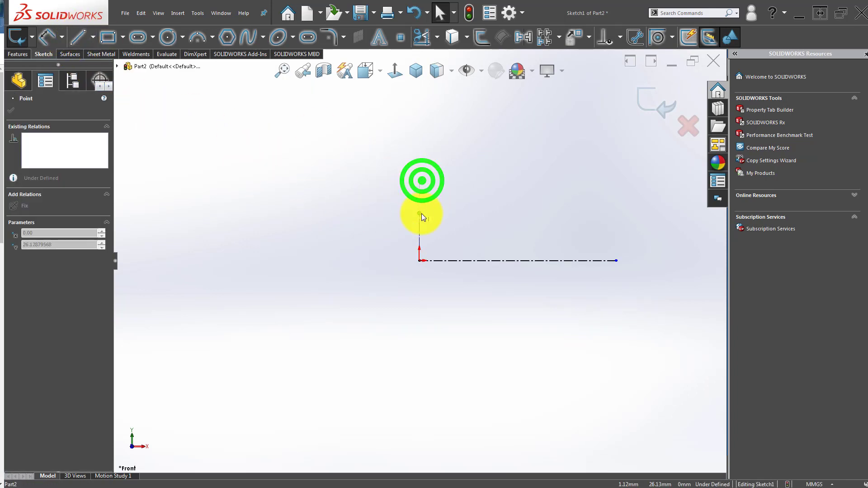
pyautogui.click(258, 196)
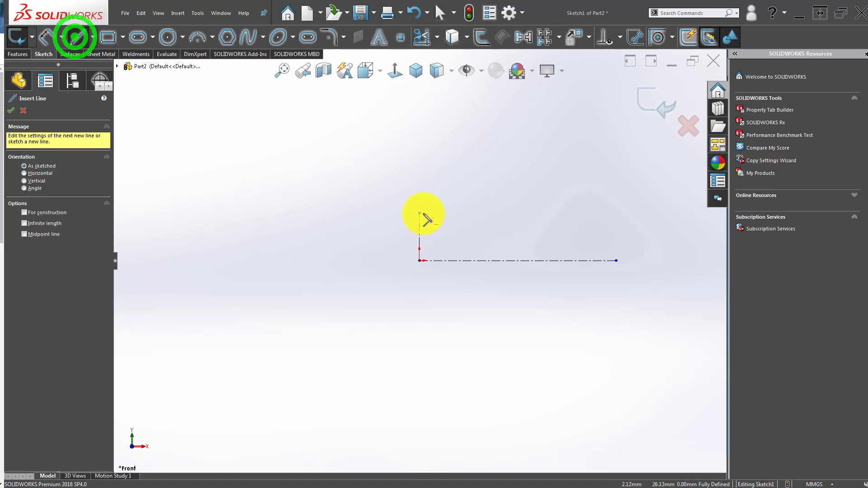
# - Sketch the stepped outline from the construction line's top, closing it at the origin
pyautogui.click(420, 213)
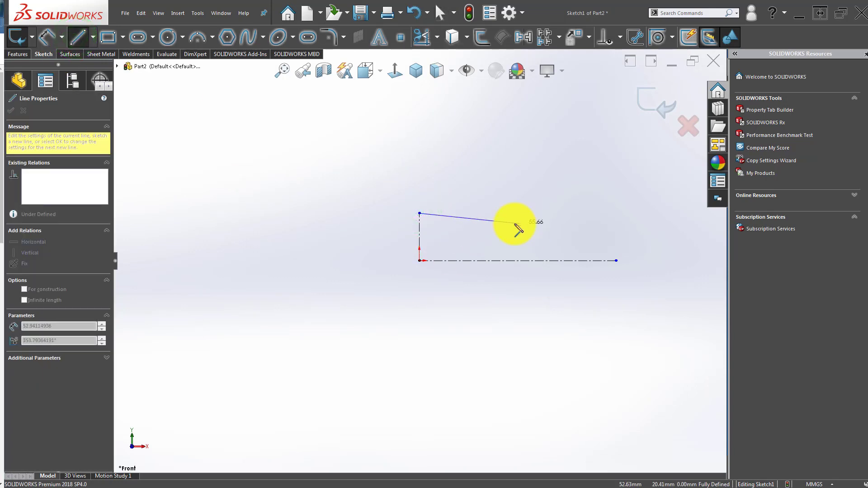
pyautogui.click(520, 212)
pyautogui.click(520, 193)
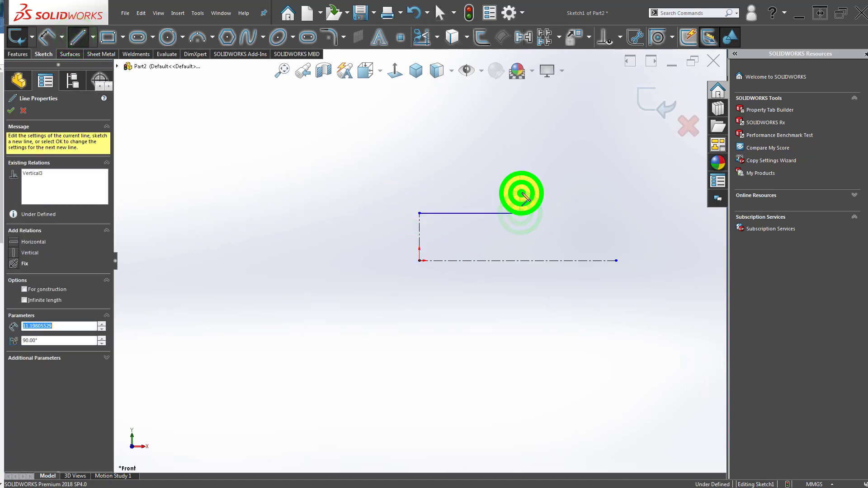
pyautogui.click(578, 193)
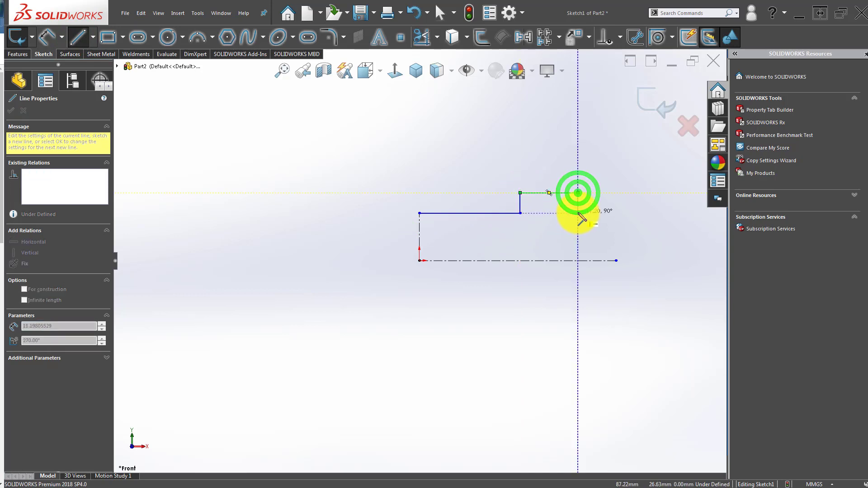
pyautogui.click(578, 213)
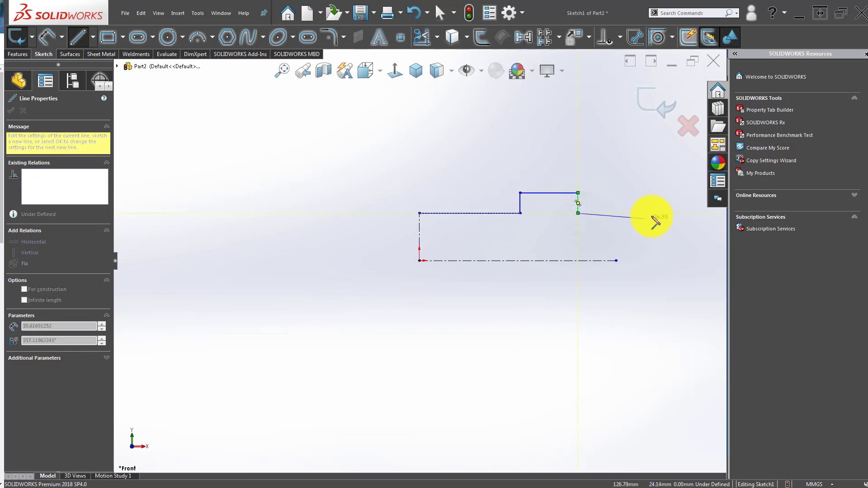
pyautogui.click(655, 260)
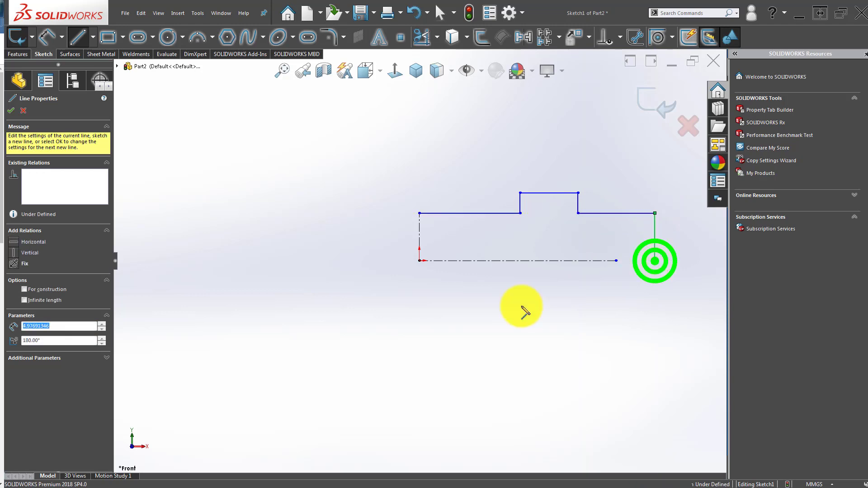
pyautogui.click(420, 261)
pyautogui.press('Escape')
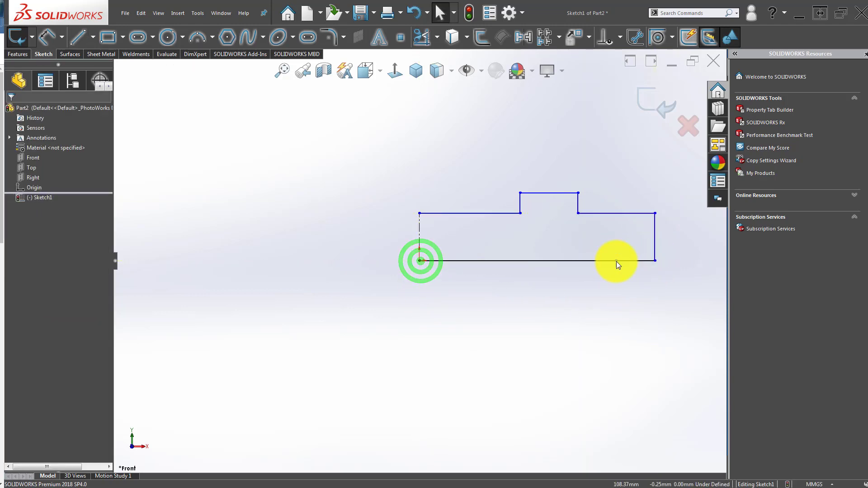
pyautogui.click(617, 261)
pyautogui.press('Escape')
pyautogui.click(418, 232)
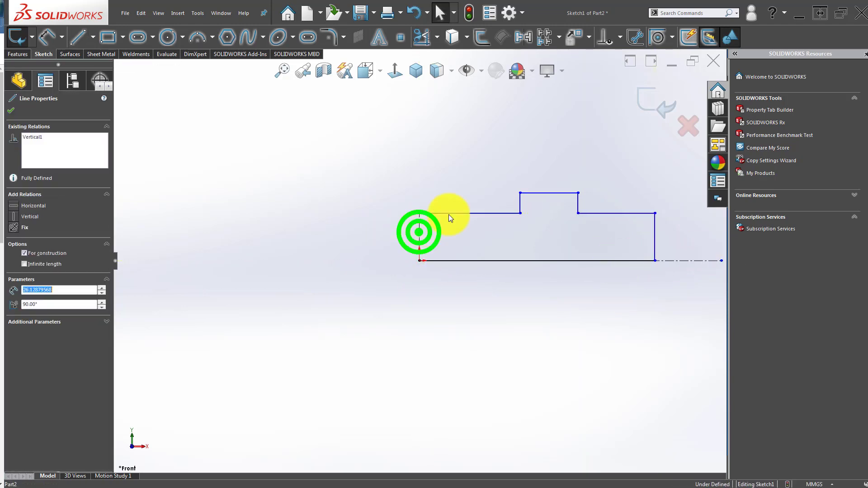
pyautogui.click(456, 207)
pyautogui.click(442, 345)
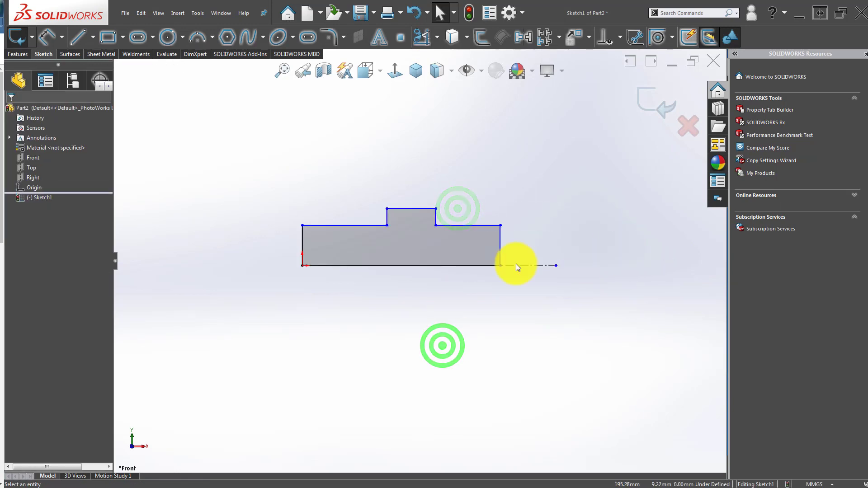
# - Dimension the profile's height above the centerline as 20 mm
pyautogui.moveTo(353, 338); pyautogui.dragTo(338, 261, button='right')
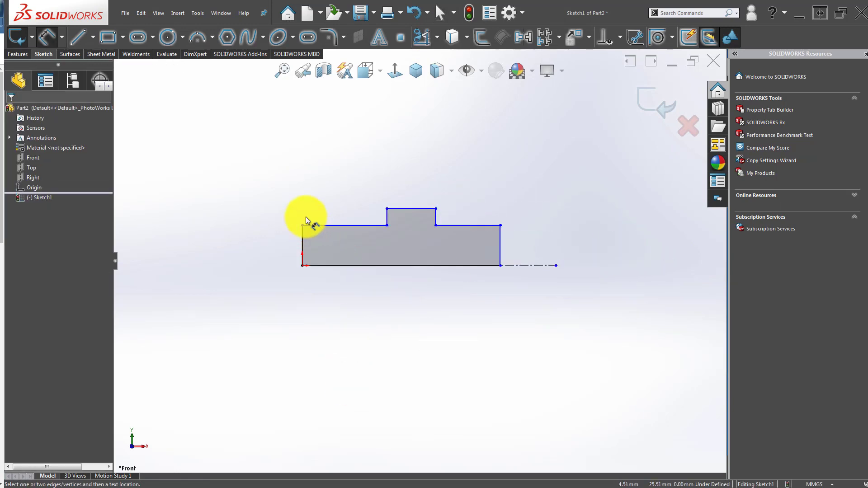
pyautogui.click(319, 227)
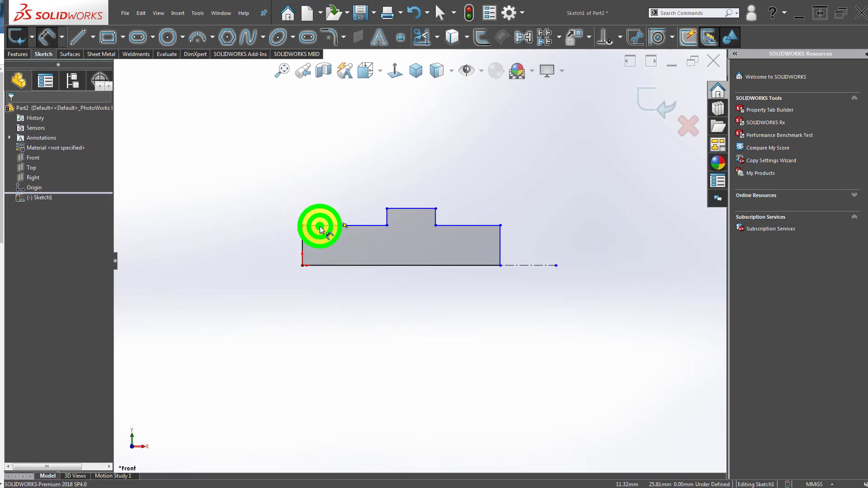
pyautogui.click(534, 268)
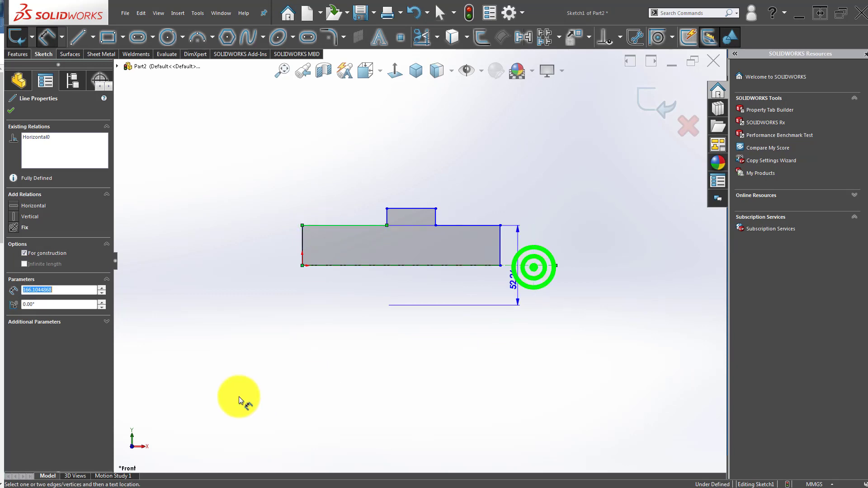
pyautogui.click(213, 334)
pyautogui.write('20')
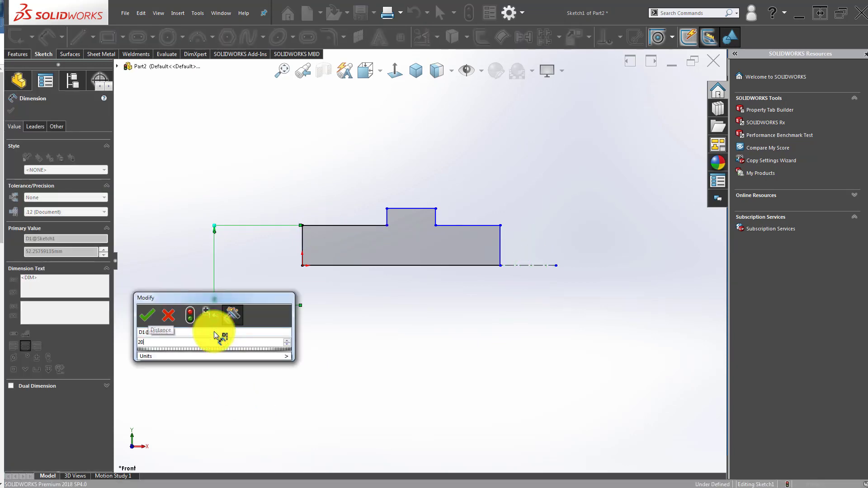
pyautogui.press('Return')
pyautogui.click(371, 328)
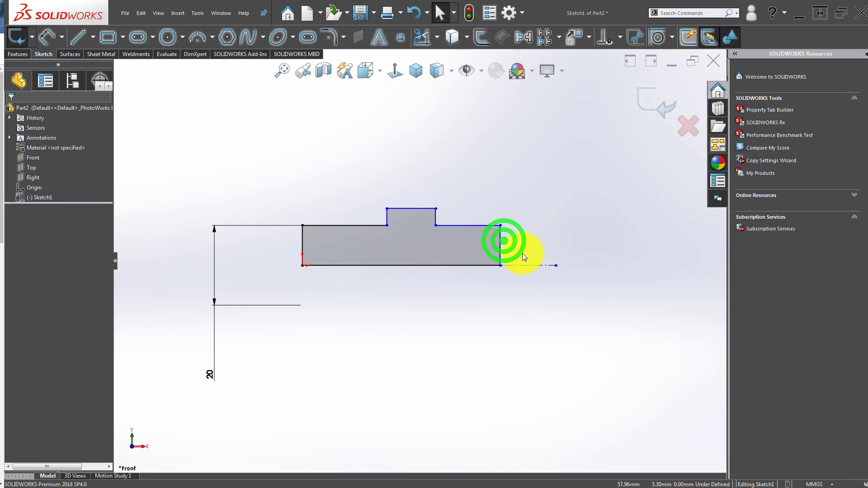
# - Make the two lower top edges of the profile collinear
pyautogui.keyDown('ctrl'); pyautogui.click(345, 224); pyautogui.keyUp('ctrl')
pyautogui.click(397, 185)
pyautogui.click(261, 169)
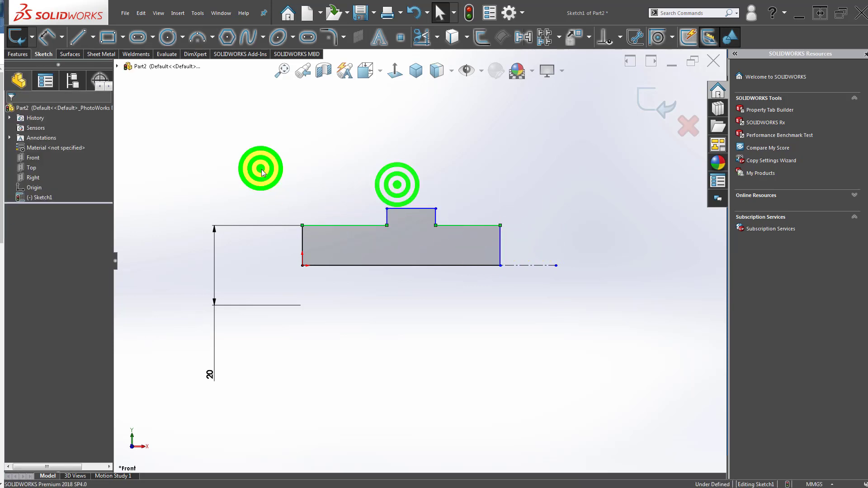
pyautogui.click(448, 319)
# - Dimension the right-hand length from the step to the end as 36 mm
pyautogui.moveTo(427, 390); pyautogui.dragTo(438, 277, button='right')
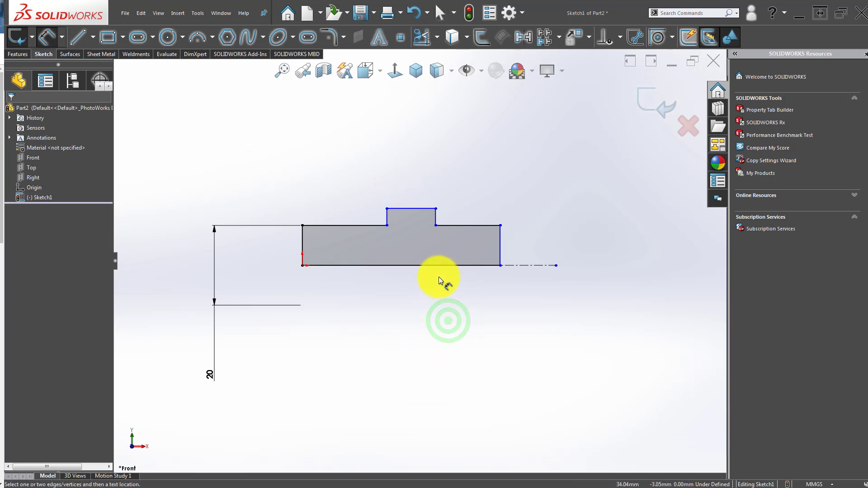
pyautogui.click(436, 219)
pyautogui.click(500, 244)
pyautogui.click(479, 188)
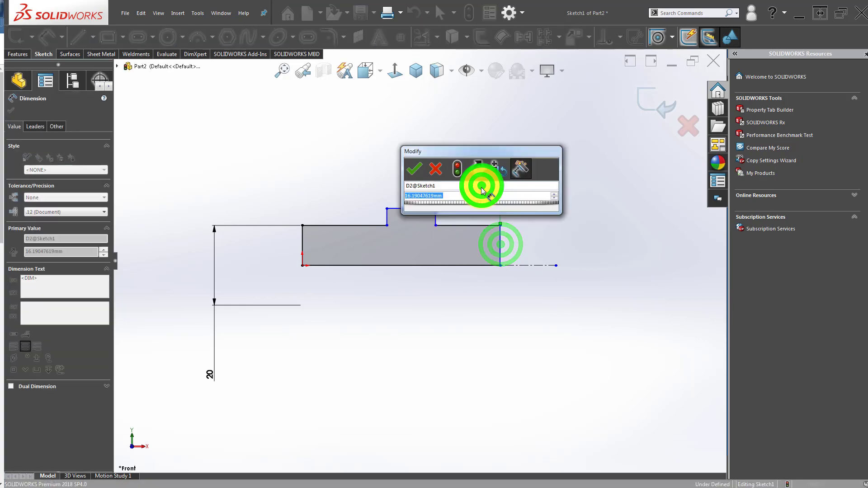
pyautogui.write('36')
pyautogui.press('Return')
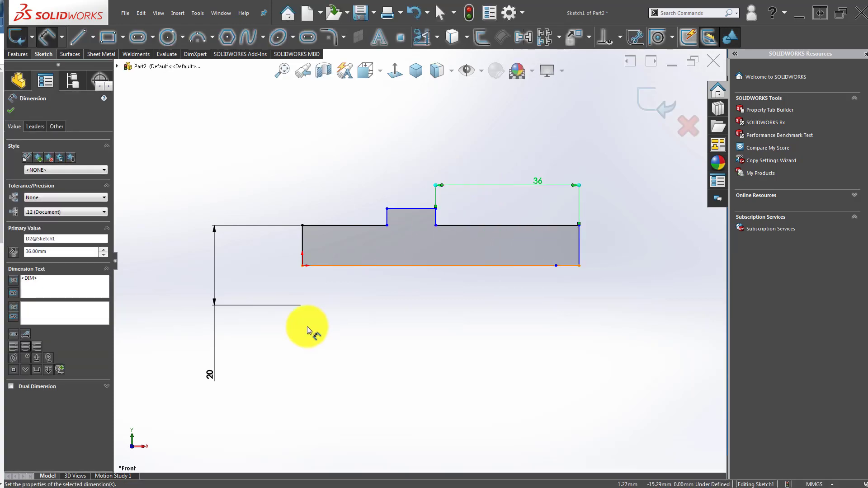
pyautogui.click(325, 312)
# - Dimension the raised step's width as 13 mm
pyautogui.click(387, 216)
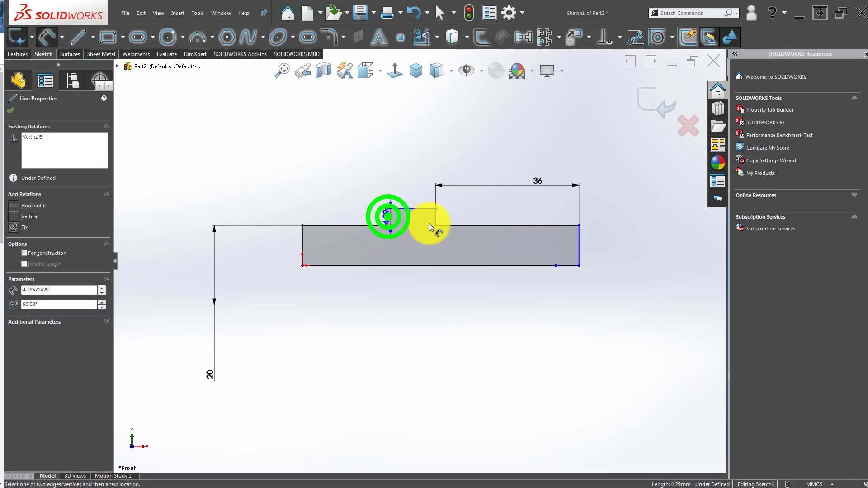
pyautogui.click(435, 221)
pyautogui.click(400, 174)
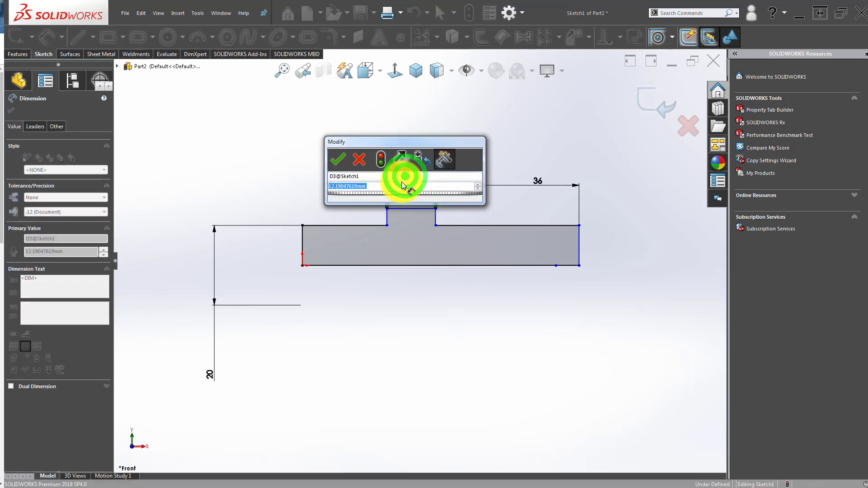
pyautogui.write('13')
pyautogui.press('Return')
pyautogui.click(319, 186)
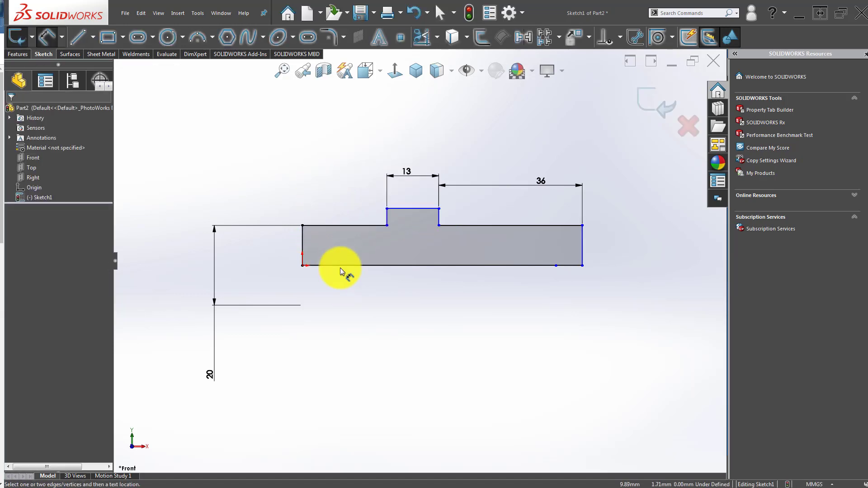
# - Add a 77 mm overall length dimension, then delete it
pyautogui.click(303, 236)
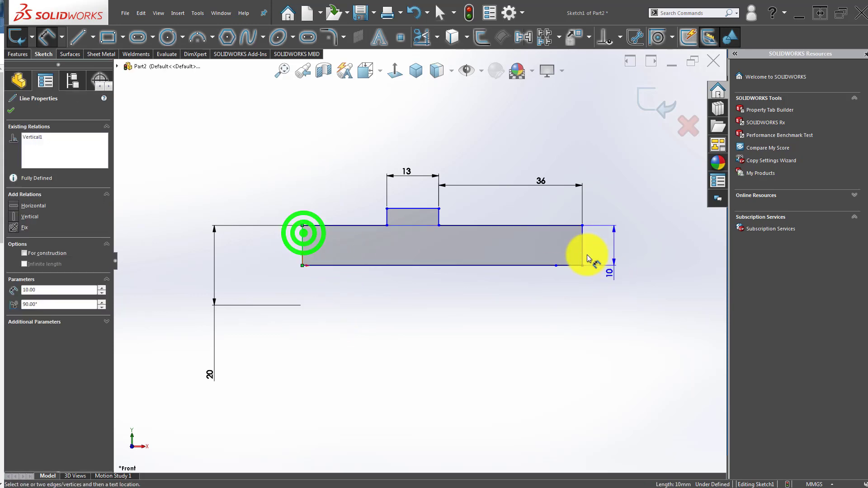
pyautogui.click(582, 243)
pyautogui.click(457, 104)
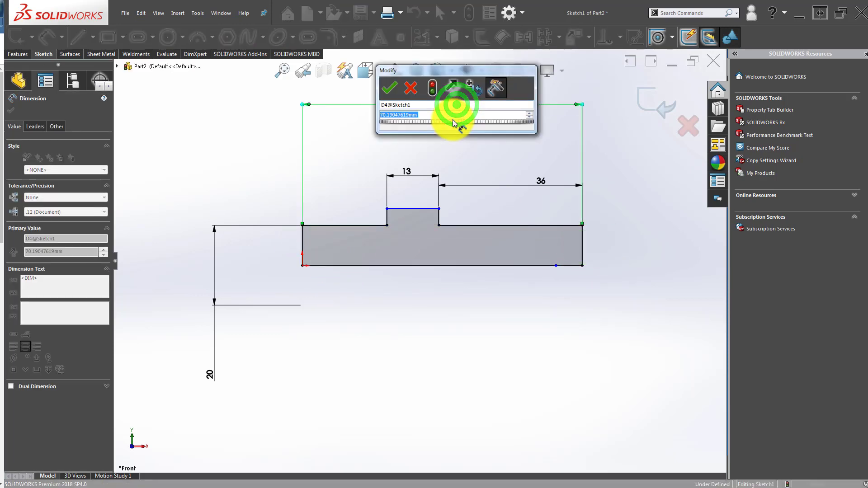
pyautogui.write('77')
pyautogui.press('Return')
pyautogui.click(428, 390)
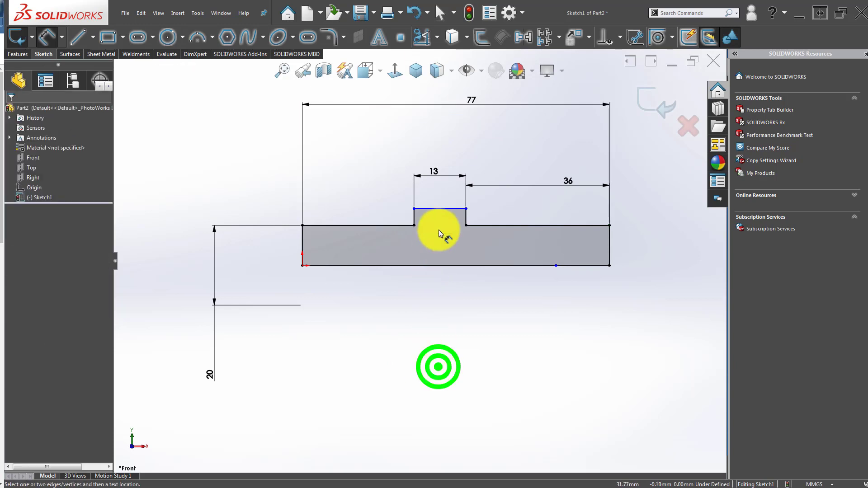
pyautogui.moveTo(473, 100); pyautogui.dragTo(422, 115)
pyautogui.press('Delete')
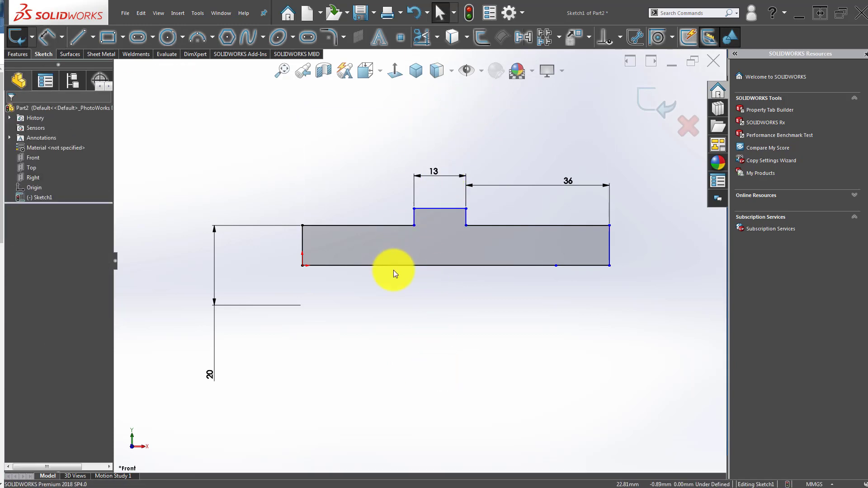
# - Dimension the left-hand length from the end to the step as 28 mm
pyautogui.moveTo(382, 376); pyautogui.dragTo(415, 224, button='right')
pyautogui.click(415, 221)
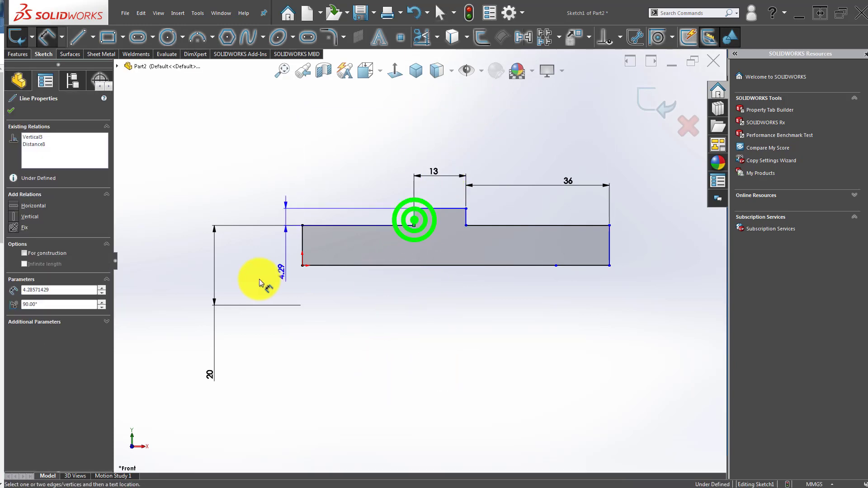
pyautogui.click(301, 236)
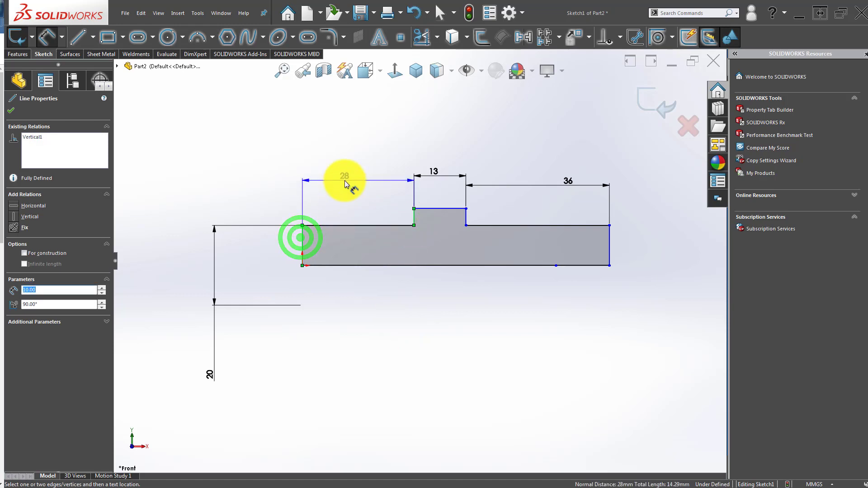
pyautogui.click(343, 181)
pyautogui.click(277, 163)
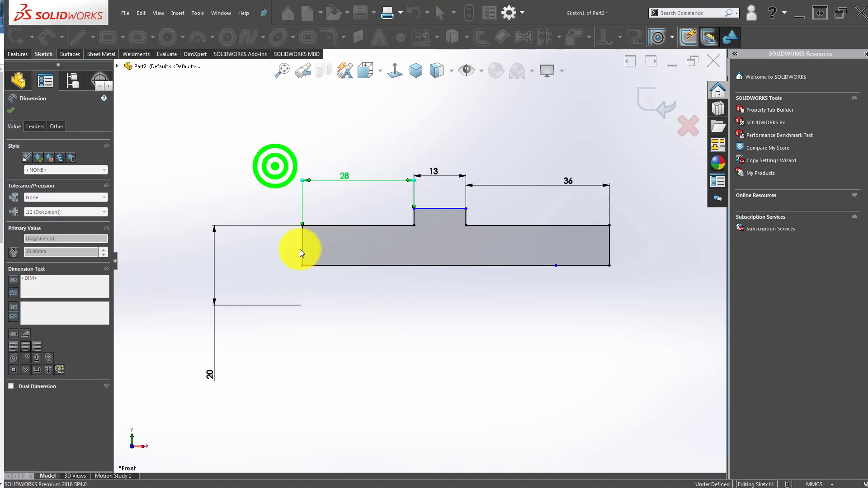
pyautogui.click(326, 352)
pyautogui.click(681, 14)
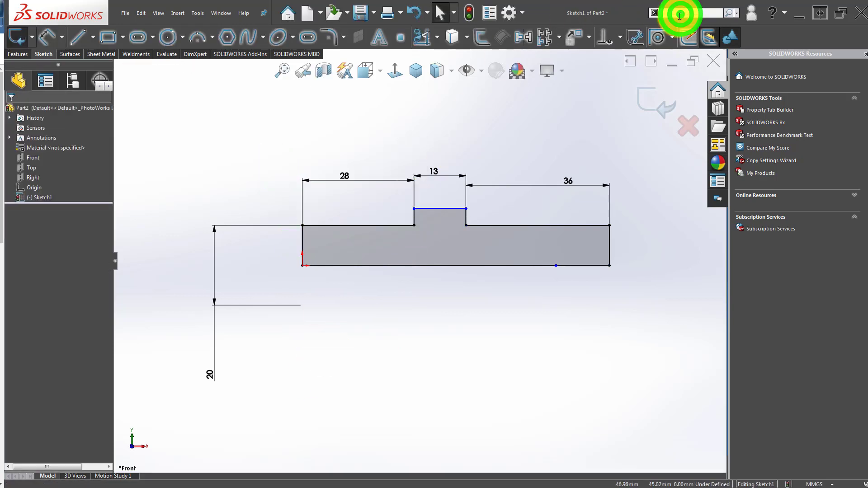
# - Add a rectangular groove jog into the 28 mm top edge of the shaft profile
pyautogui.write('JP')
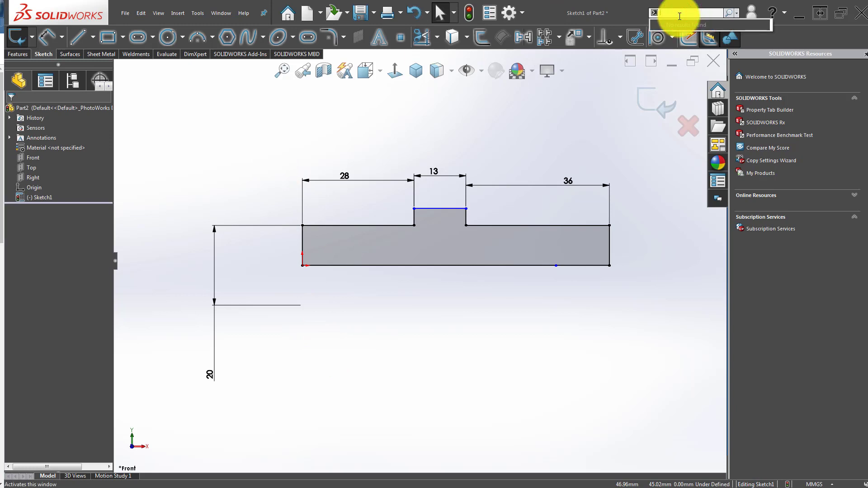
pyautogui.write('jpg')
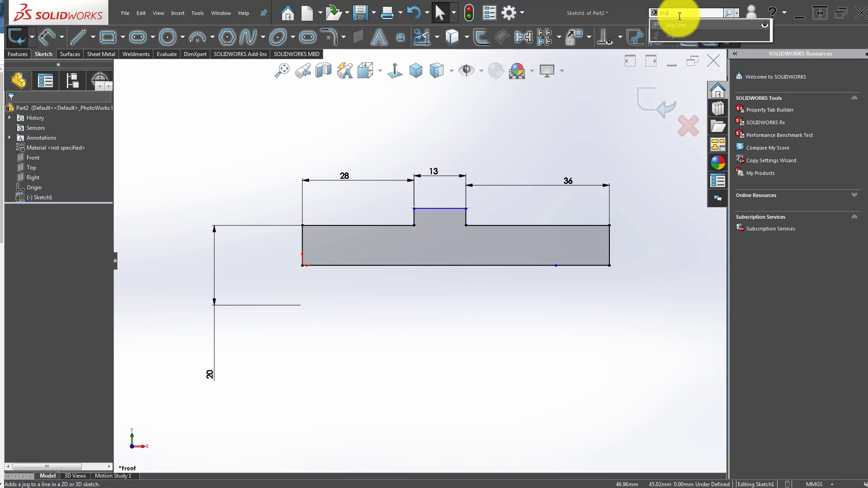
pyautogui.click(678, 25)
pyautogui.scroll(-2, 397, 203)
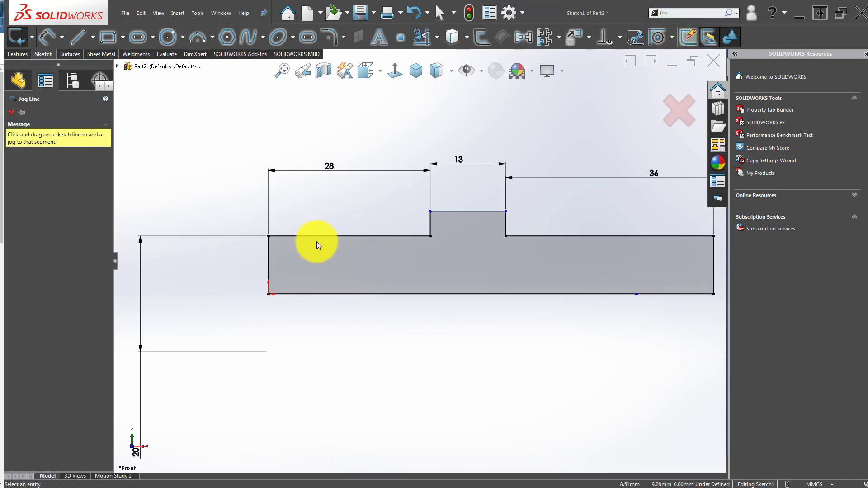
pyautogui.click(307, 237)
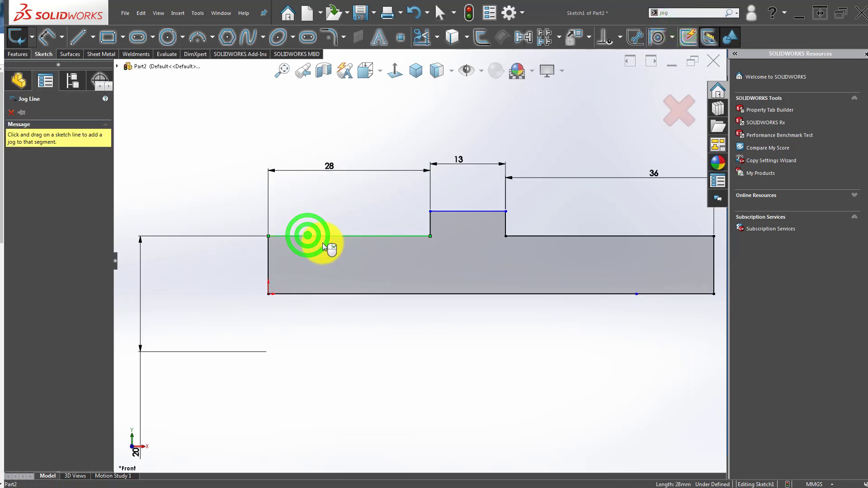
pyautogui.moveTo(326, 237); pyautogui.dragTo(329, 252)
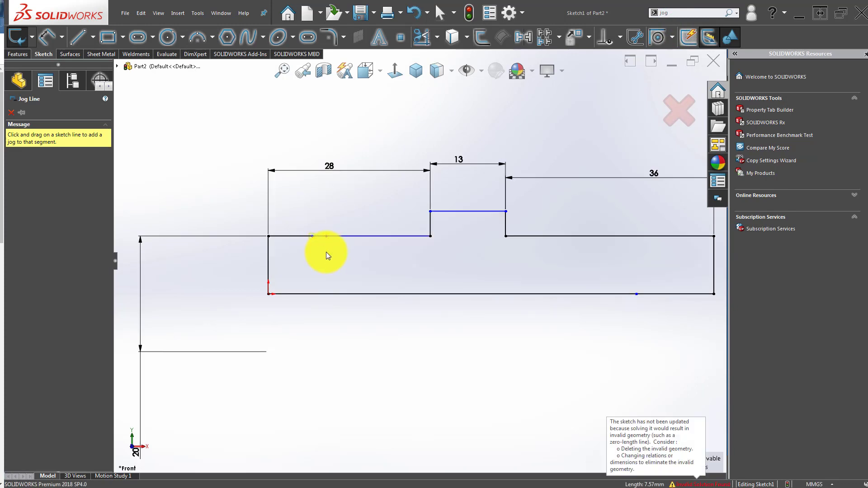
pyautogui.hotkey('ctrl', 'z')
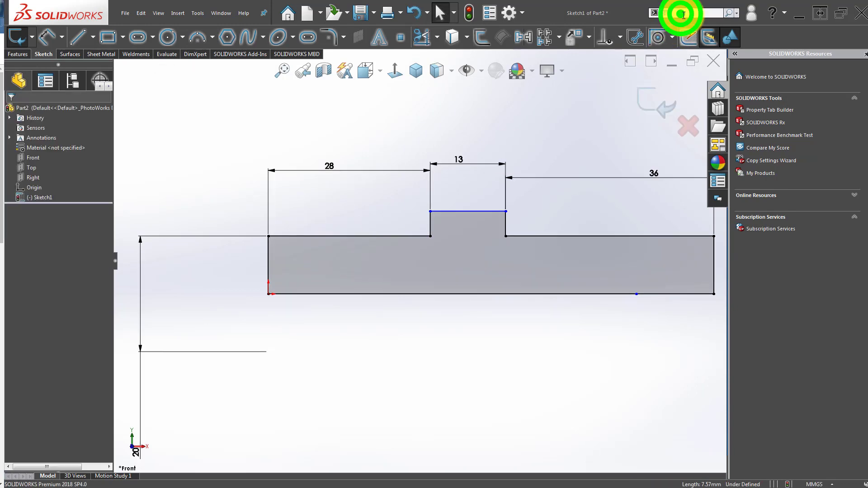
pyautogui.click(683, 22)
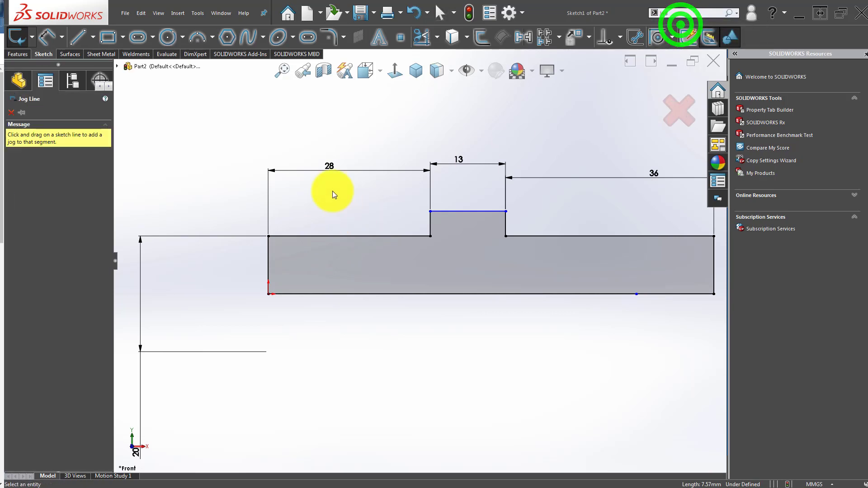
pyautogui.moveTo(298, 236); pyautogui.dragTo(331, 252)
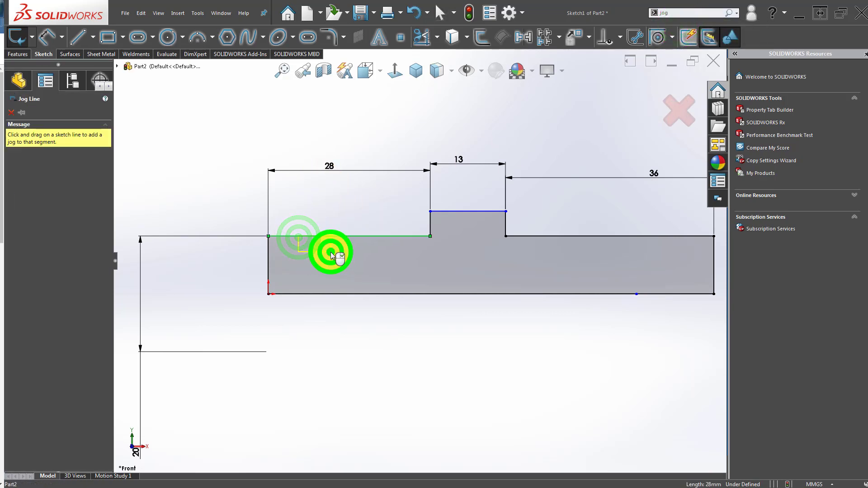
pyautogui.click(11, 113)
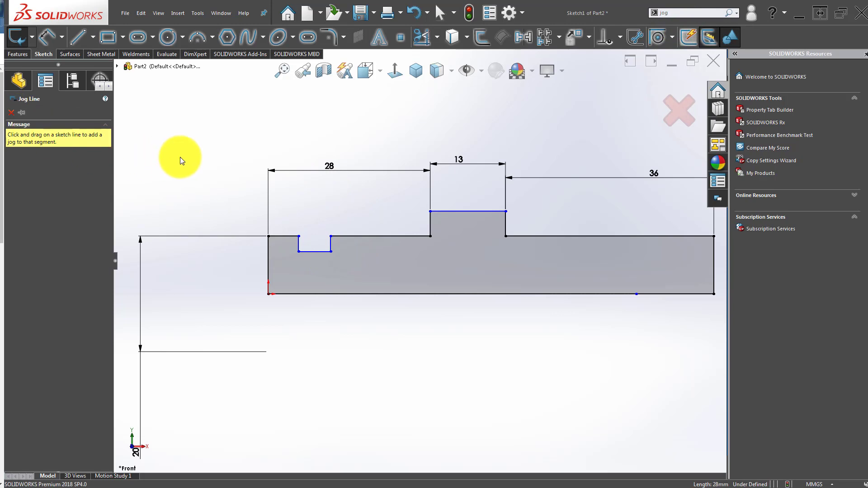
# - Dimension the groove width as 1.1 mm
pyautogui.moveTo(367, 401); pyautogui.dragTo(353, 258, button='right')
pyautogui.scroll(-1, 353, 259)
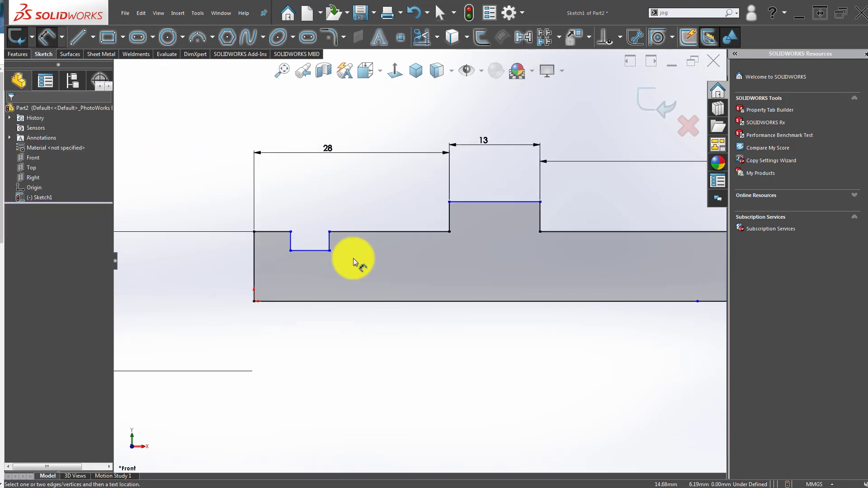
pyautogui.scroll(-3, 354, 259)
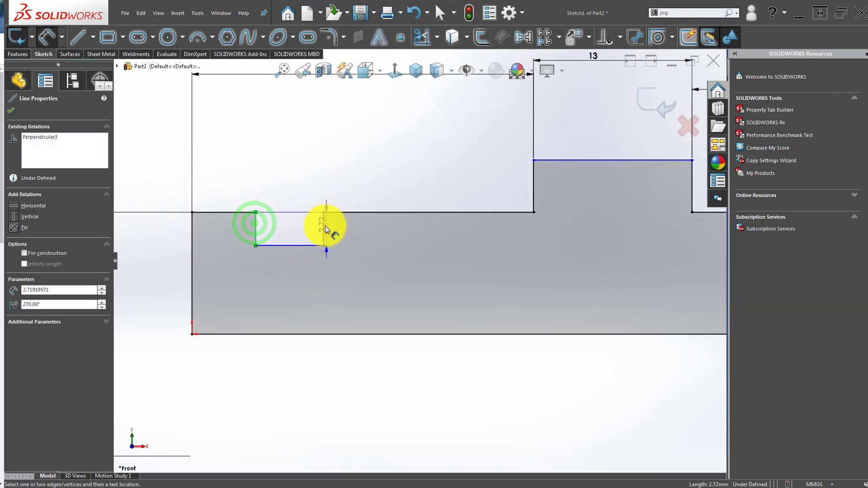
pyautogui.click(324, 227)
pyautogui.click(302, 181)
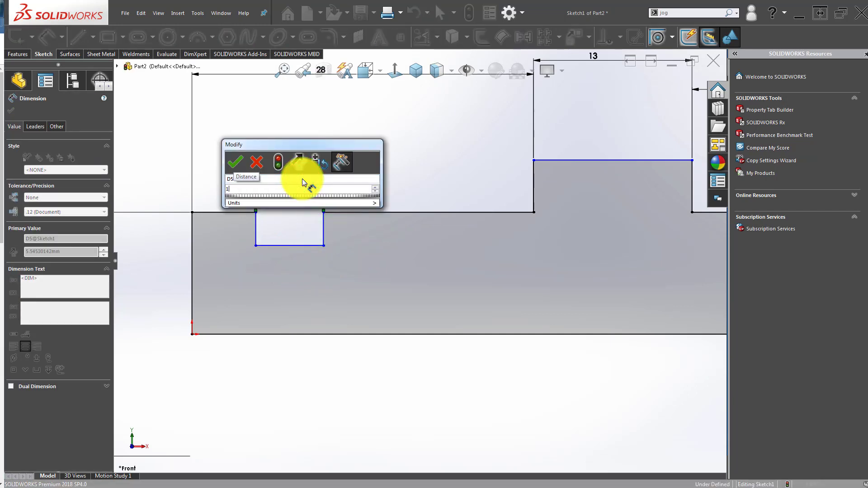
pyautogui.write('1.1')
pyautogui.press('Return')
pyautogui.click(372, 168)
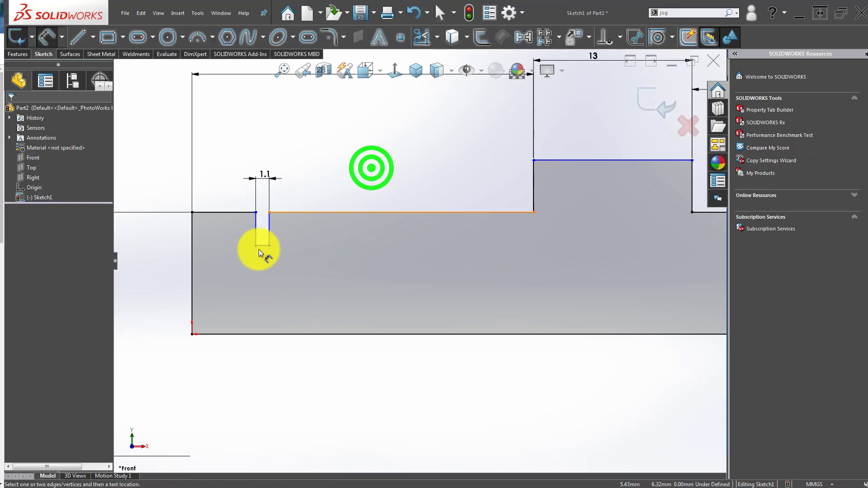
# - Extend the shaft's axis line past the profile's left end
pyautogui.click(263, 245)
pyautogui.scroll(3, 384, 298)
pyautogui.scroll(2, 504, 291)
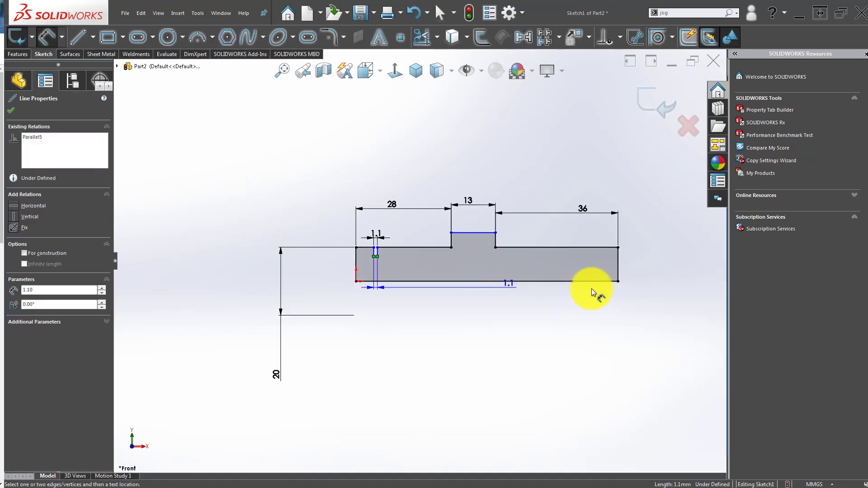
pyautogui.click(573, 280)
pyautogui.press('Escape')
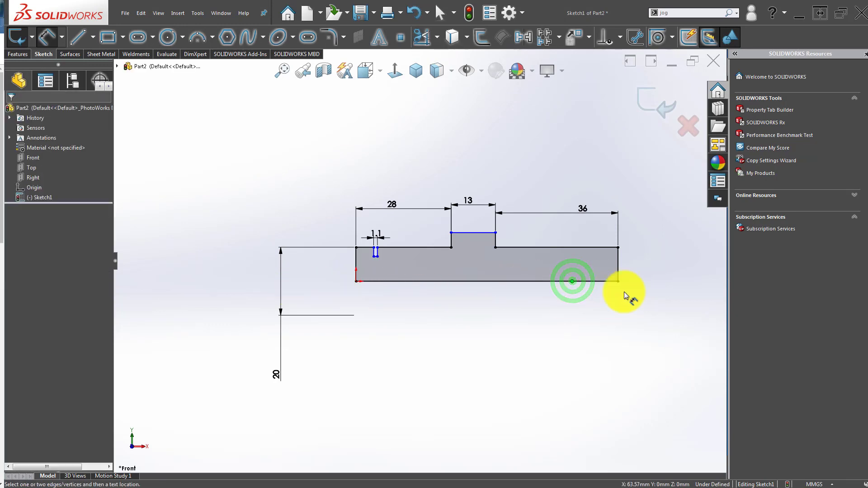
pyautogui.click(572, 281)
pyautogui.click(374, 318)
pyautogui.scroll(-2, 378, 273)
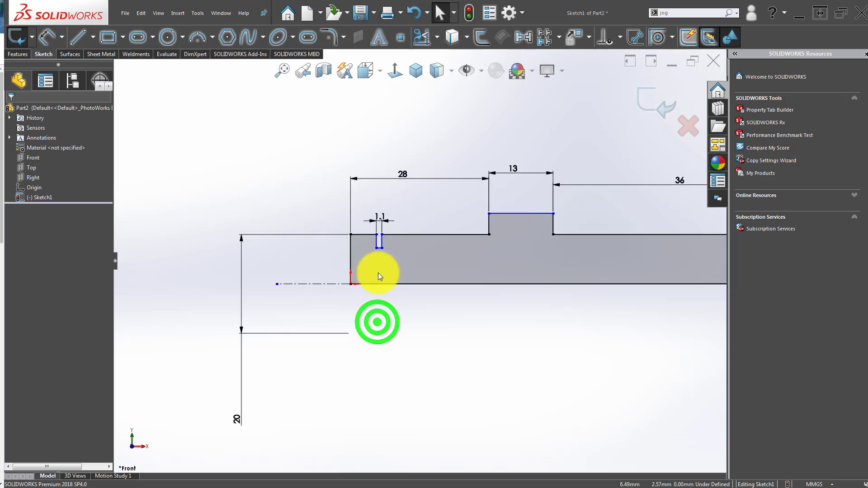
pyautogui.scroll(-2, 403, 280)
pyautogui.scroll(-2, 403, 281)
pyautogui.moveTo(403, 280); pyautogui.dragTo(398, 253, button='right')
# - Dimension the groove's bottom diameter from the axis as 19 mm
pyautogui.click(381, 222)
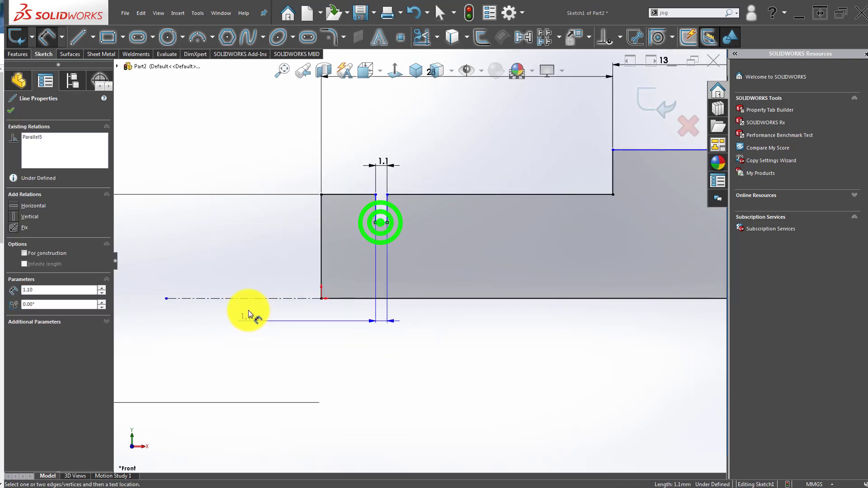
pyautogui.click(255, 299)
pyautogui.click(449, 328)
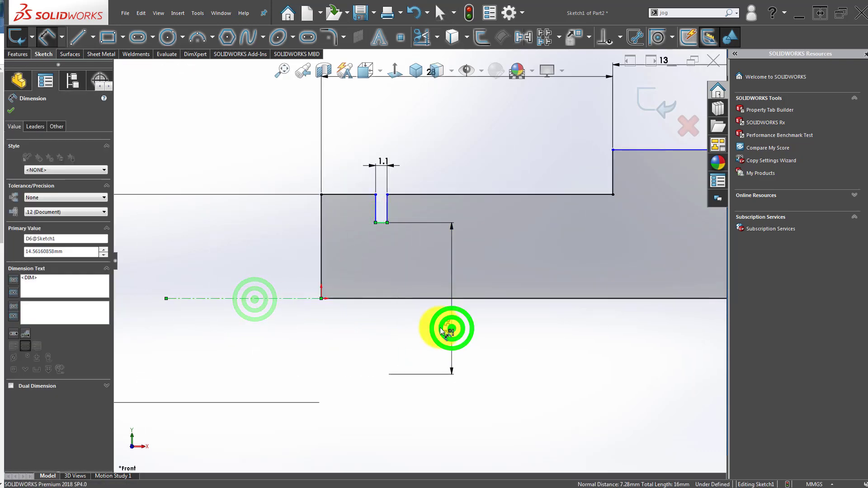
pyautogui.write('1.1')
pyautogui.press('Return')
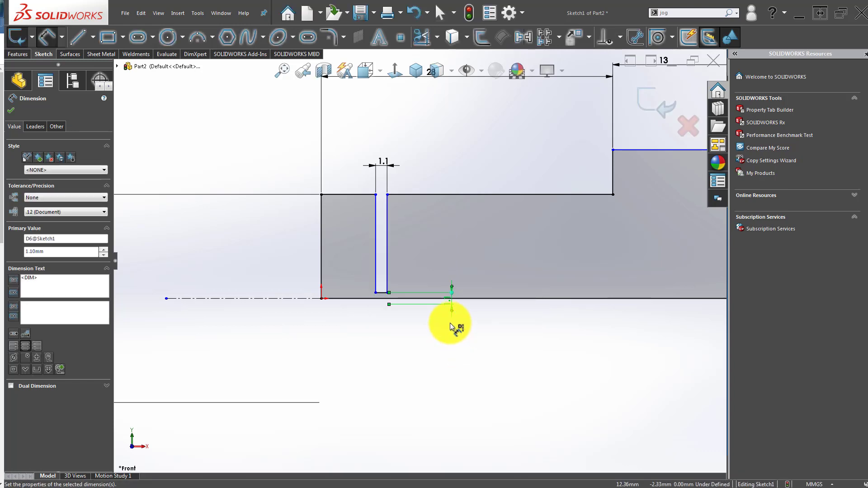
pyautogui.click(446, 303)
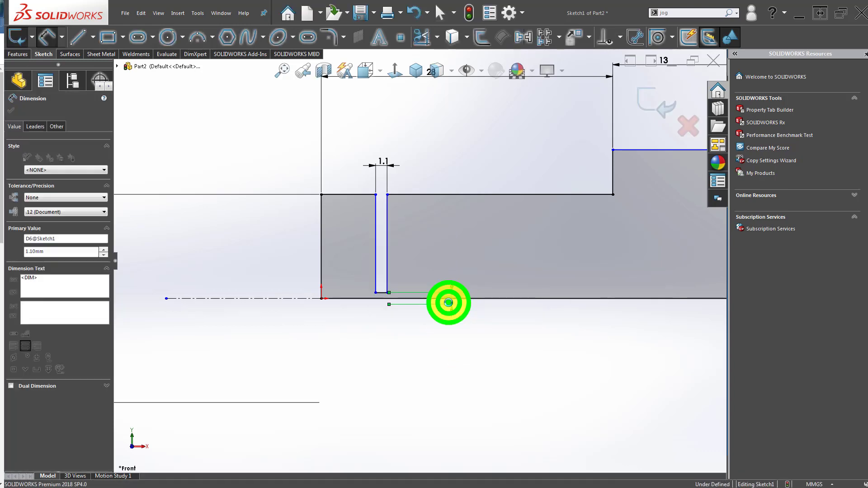
pyautogui.write('19')
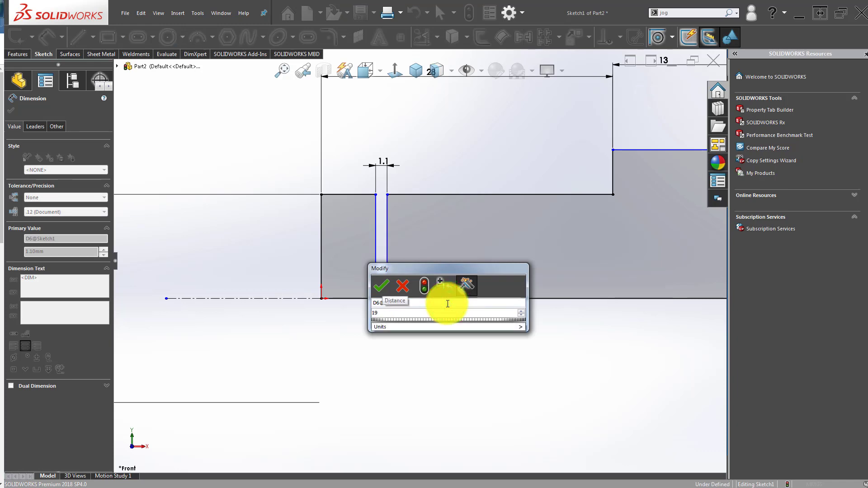
pyautogui.press('Return')
pyautogui.click(358, 354)
pyautogui.click(325, 374)
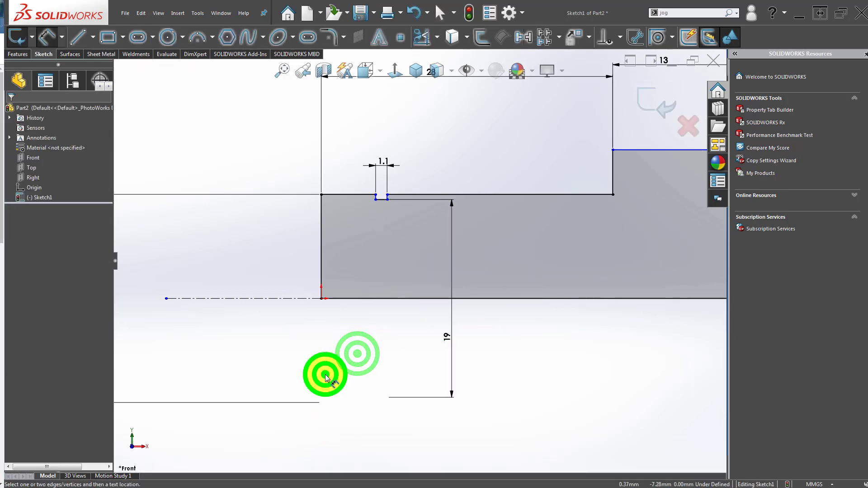
# - Locate the groove 20.8 mm from the raised step's left edge
pyautogui.scroll(-3, 361, 240)
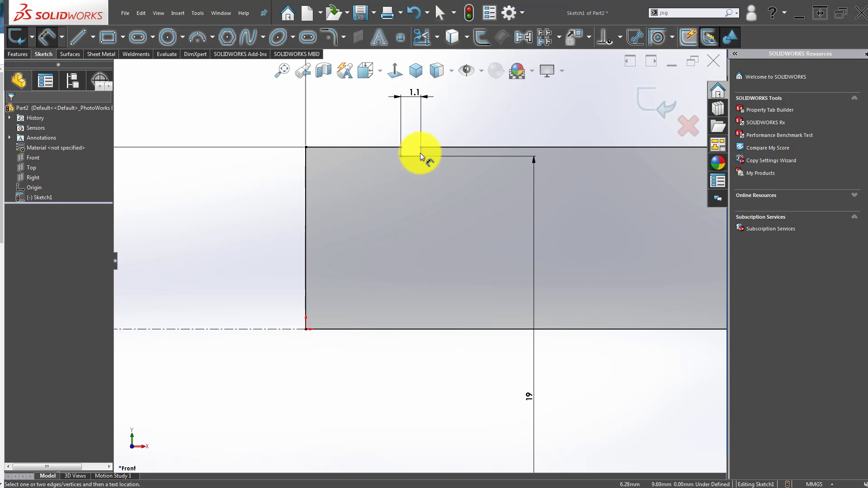
pyautogui.click(420, 154)
pyautogui.scroll(3, 502, 194)
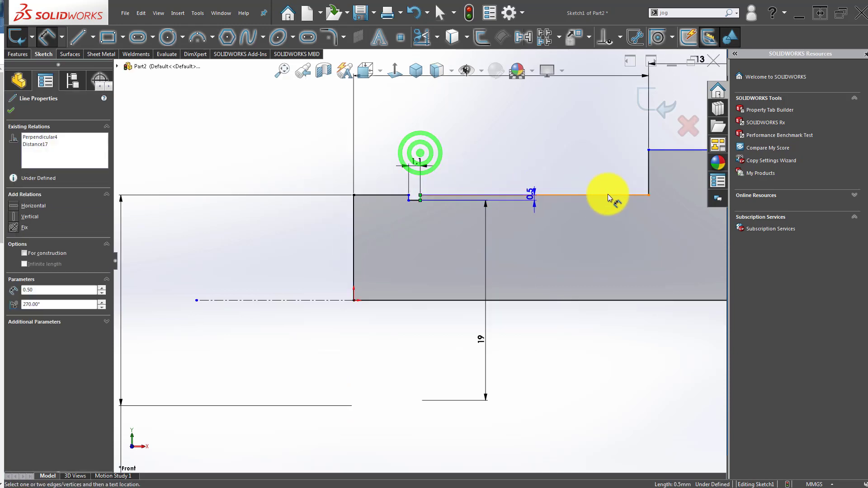
pyautogui.click(647, 172)
pyautogui.click(562, 143)
pyautogui.write('20/.')
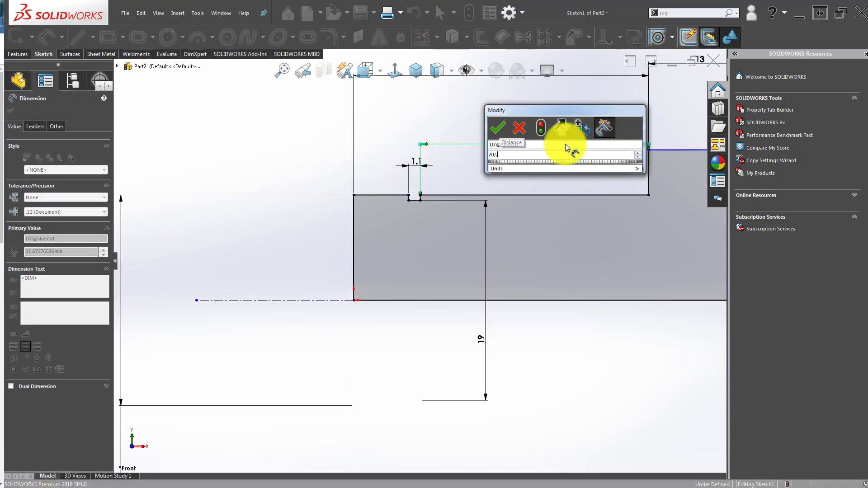
pyautogui.press('BackSpace')
pyautogui.press('BackSpace')
pyautogui.write('.8')
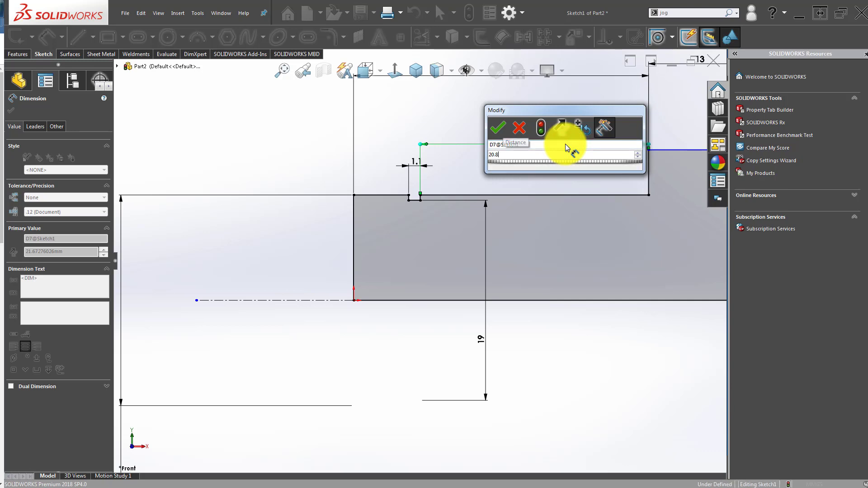
pyautogui.press('Return')
pyautogui.scroll(5, 520, 248)
pyautogui.click(521, 328)
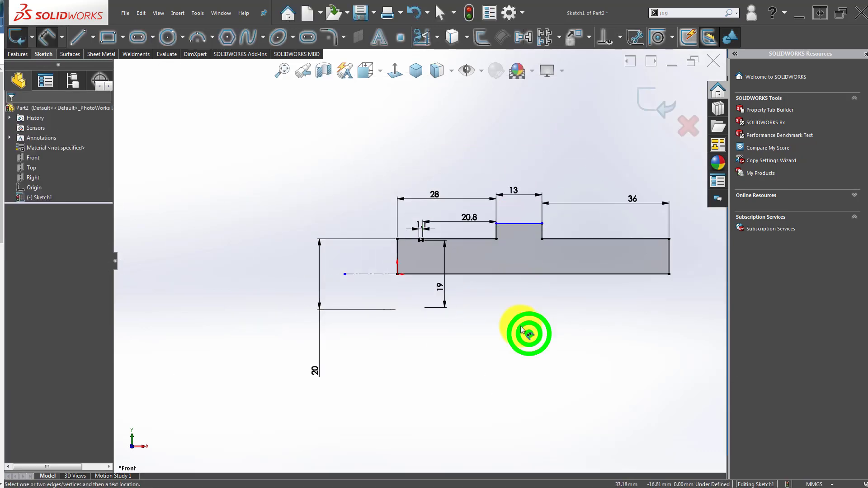
# - Dimension the raised step's diameter as 25 mm
pyautogui.scroll(-3, 503, 245)
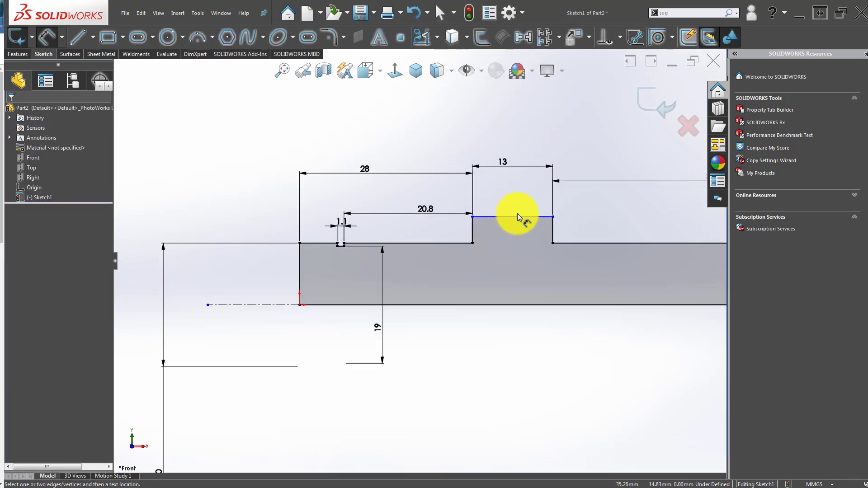
pyautogui.click(516, 217)
pyautogui.click(230, 304)
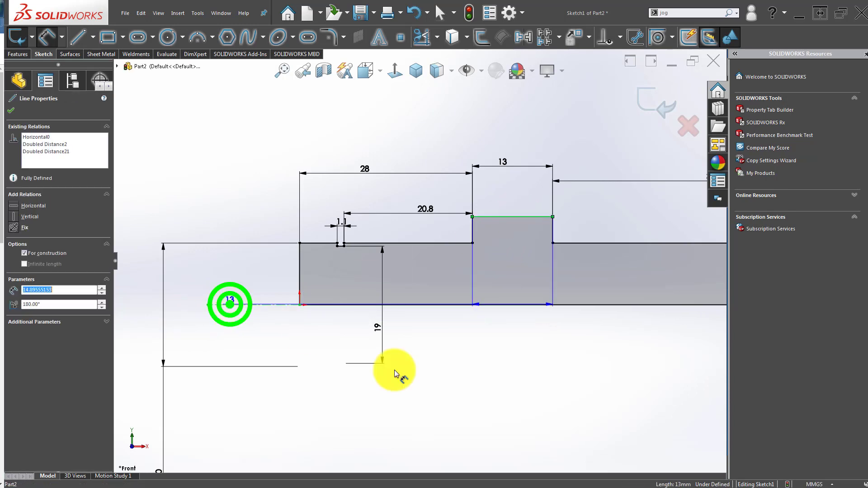
pyautogui.click(519, 344)
pyautogui.write('2')
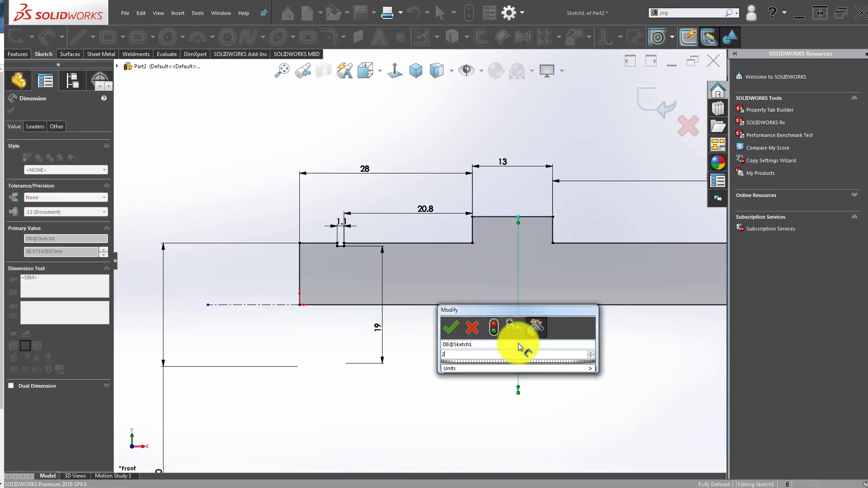
pyautogui.write('5')
pyautogui.press('Return')
pyautogui.scroll(3, 440, 385)
pyautogui.click(439, 385)
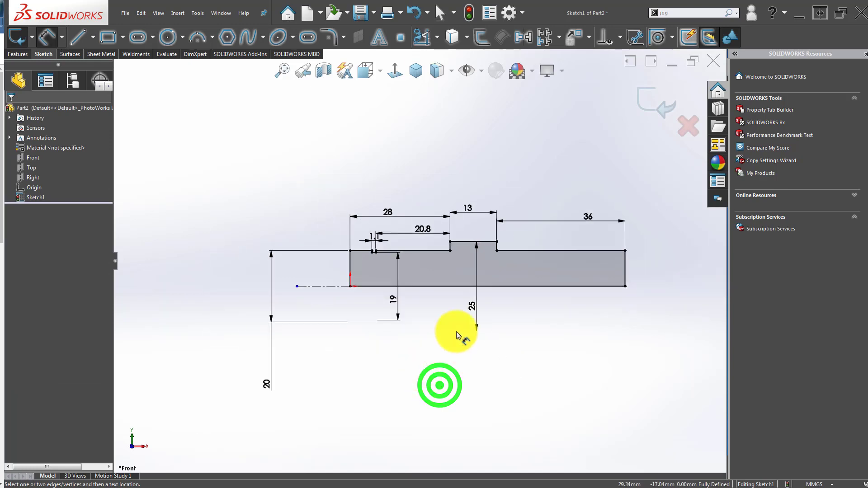
pyautogui.scroll(2, 457, 336)
# - Revolve the profile 360° about Line1 to create Revolve1
pyautogui.click(16, 54)
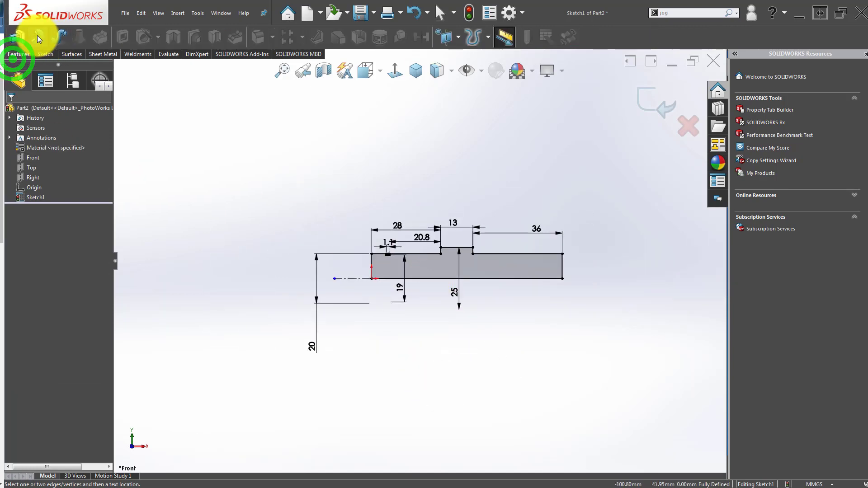
pyautogui.click(39, 39)
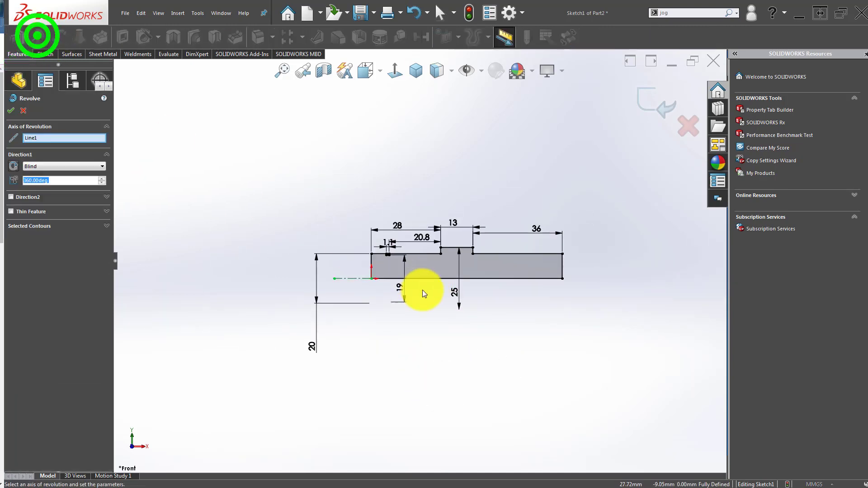
pyautogui.click(12, 113)
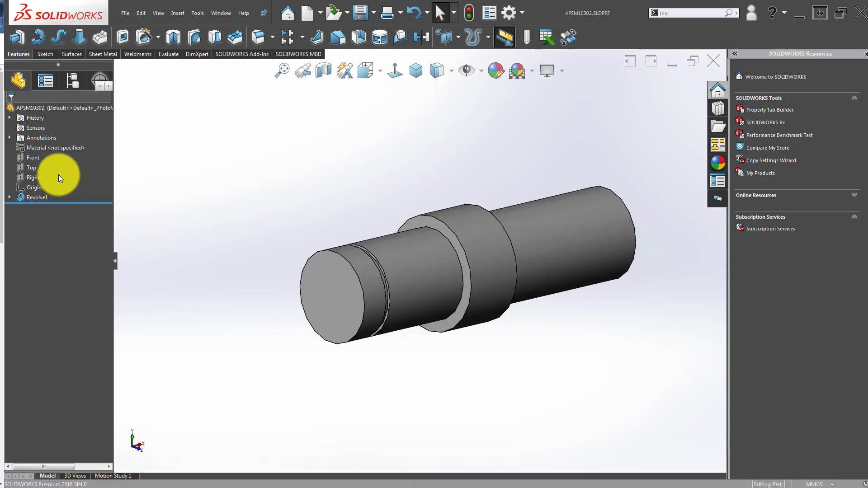
pyautogui.click(341, 166)
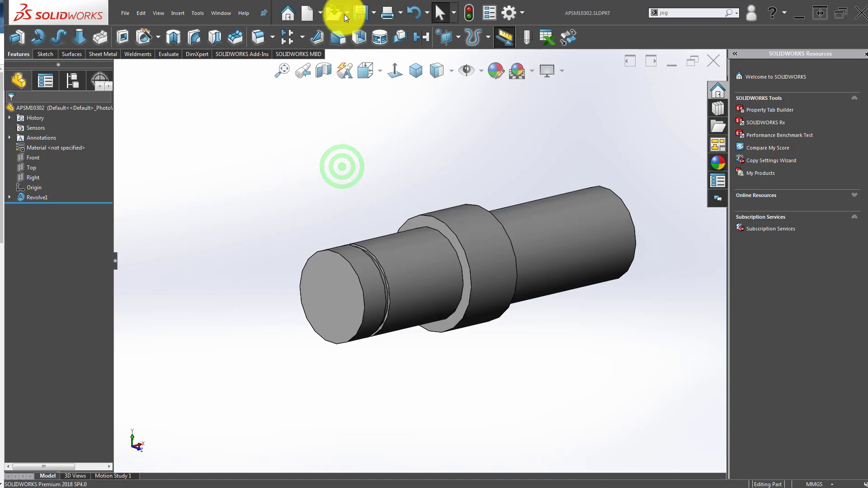
# - Create a new drawing and place the shaft's front view near the sheet centre
pyautogui.click(320, 12)
pyautogui.click(319, 43)
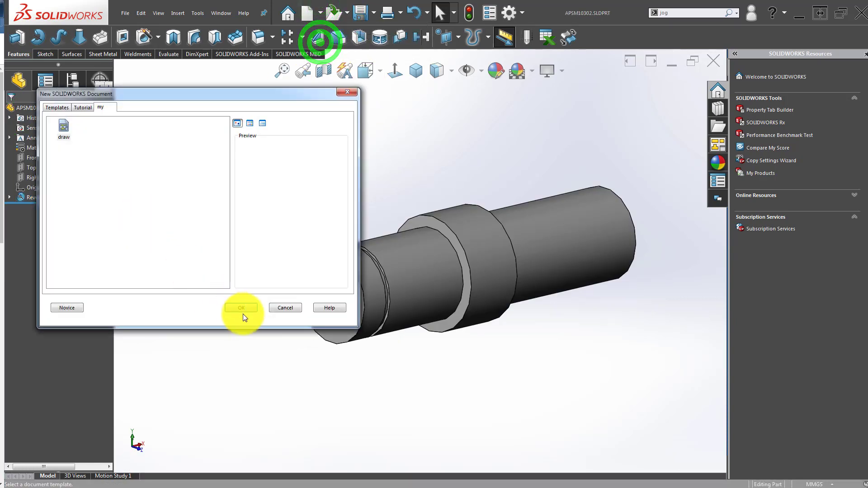
pyautogui.click(246, 305)
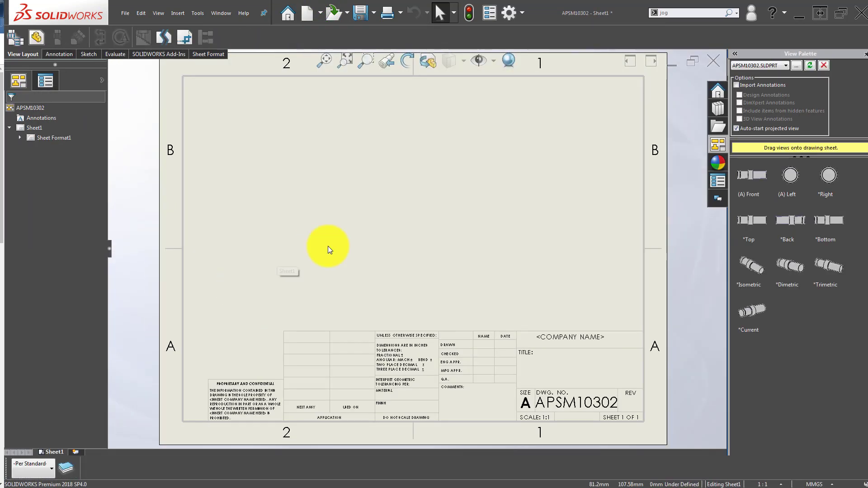
pyautogui.moveTo(758, 179); pyautogui.dragTo(395, 218)
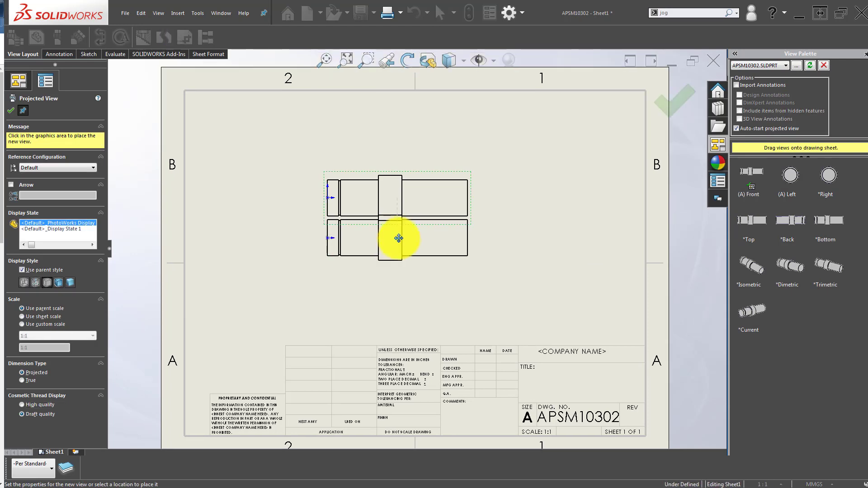
pyautogui.press('Escape')
# - Enlarge the front view to 2:1 scale and shift it slightly right
pyautogui.click(427, 226)
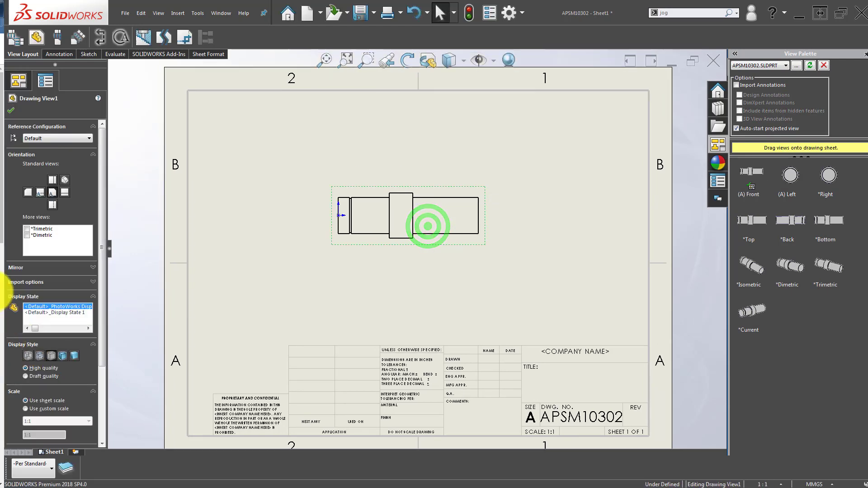
pyautogui.moveTo(104, 267); pyautogui.dragTo(98, 351)
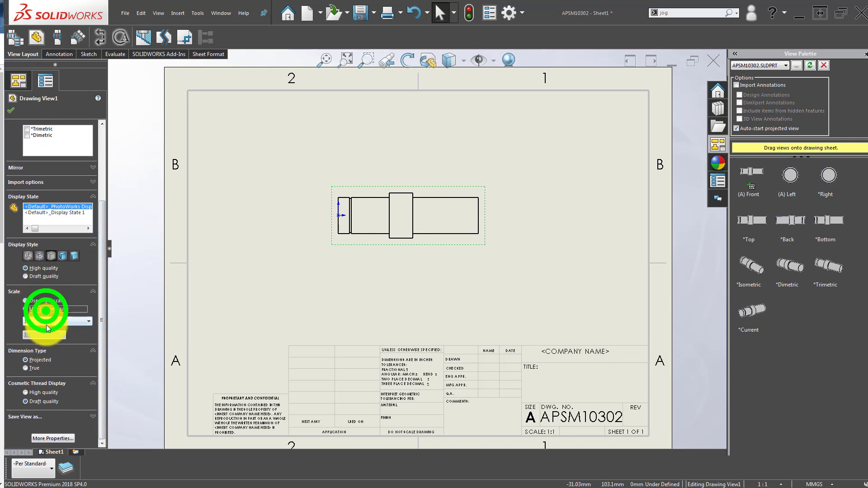
pyautogui.click(46, 322)
pyautogui.click(53, 377)
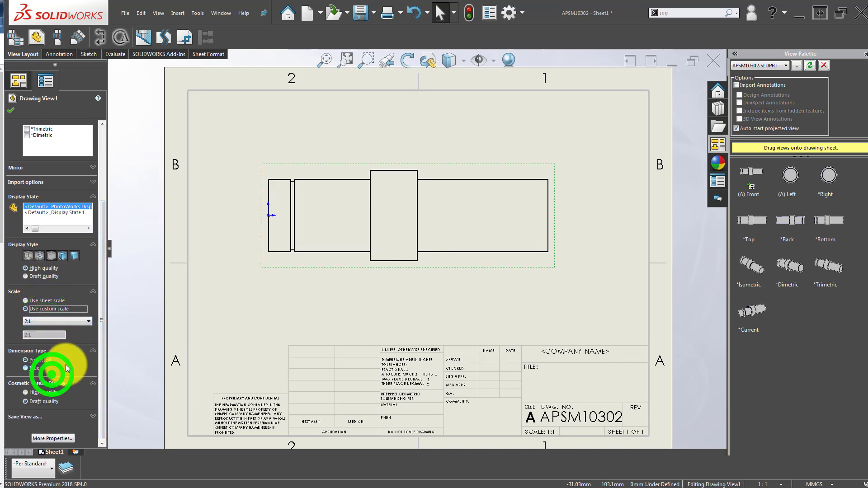
pyautogui.click(181, 305)
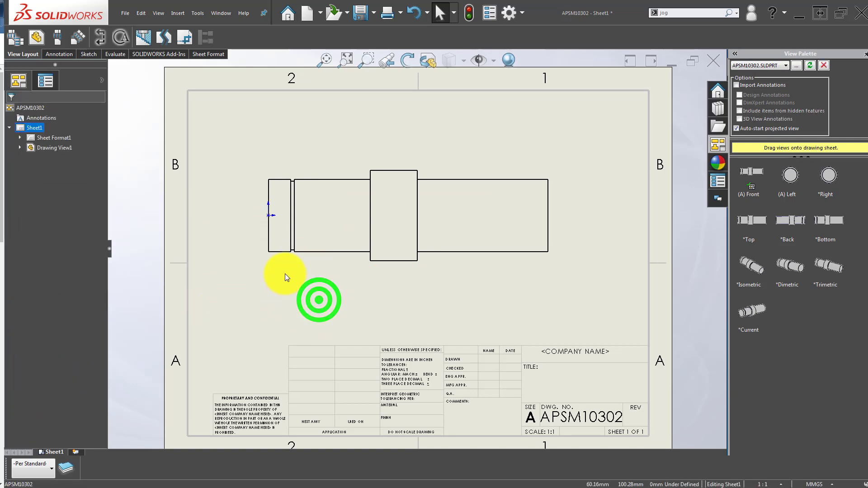
pyautogui.scroll(3, 285, 273)
pyautogui.moveTo(350, 284)
pyautogui.mouseDown(button='middle')
pyautogui.moveTo(335, 267)
pyautogui.moveTo(316, 292)
pyautogui.mouseUp(button='middle')
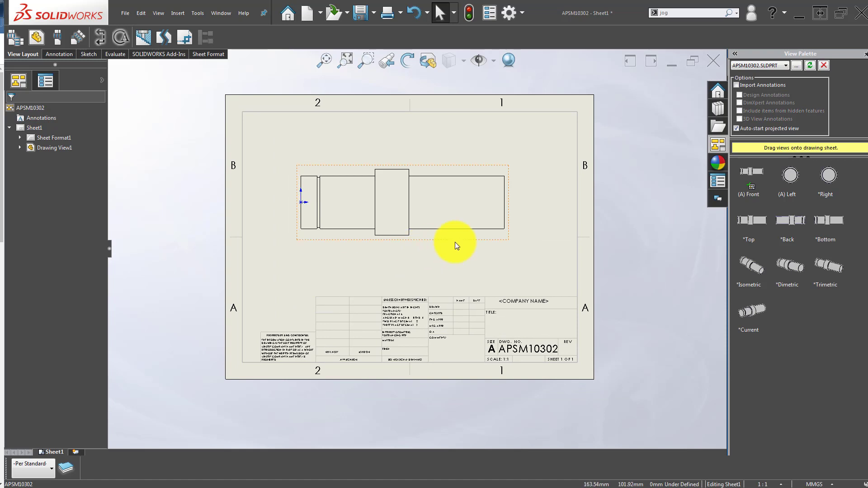
pyautogui.moveTo(455, 242); pyautogui.dragTo(473, 240)
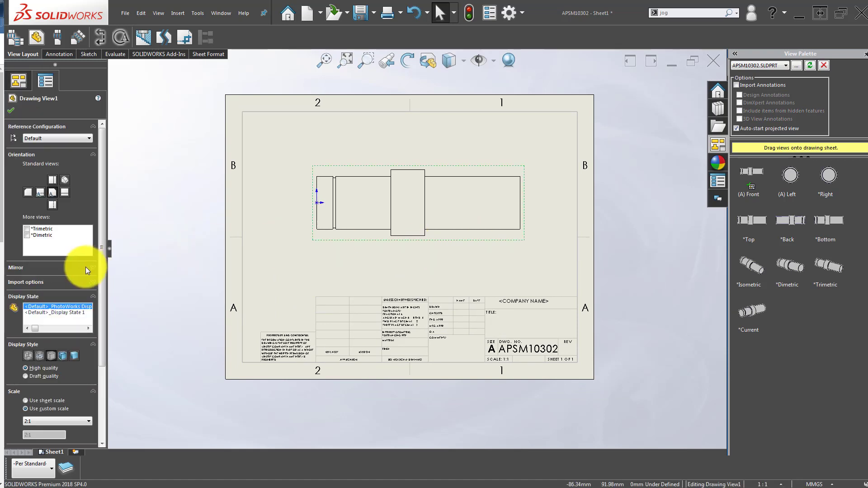
# - Change the front view to a custom 1.5:1 scale and reposition it
pyautogui.click(47, 420)
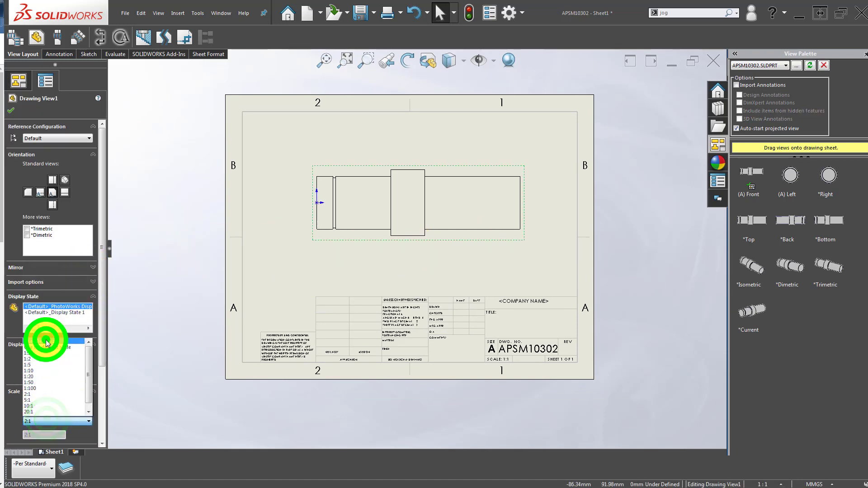
pyautogui.click(47, 342)
pyautogui.click(26, 435)
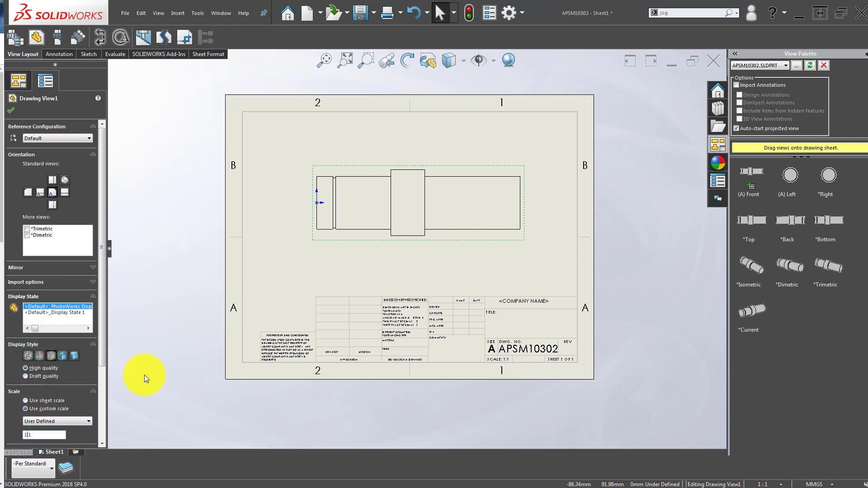
pyautogui.write('1.5:')
pyautogui.press('Return')
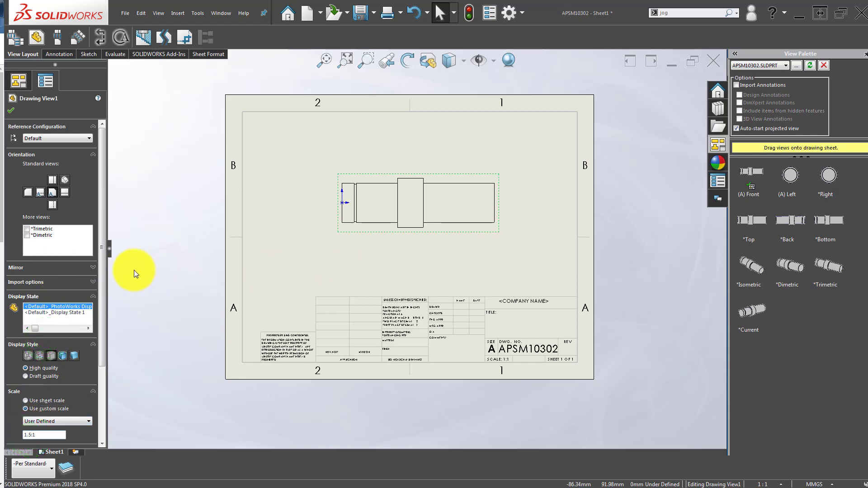
pyautogui.click(134, 270)
pyautogui.moveTo(447, 236); pyautogui.dragTo(440, 226)
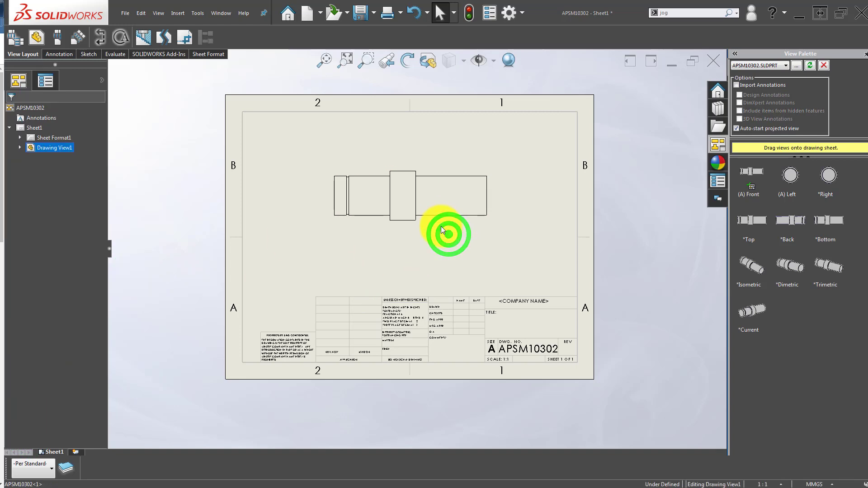
# - Open the shaft part model from the drawing view and rotate it side-on
pyautogui.scroll(-2, 429, 251)
pyautogui.scroll(-3, 312, 251)
pyautogui.press('d')
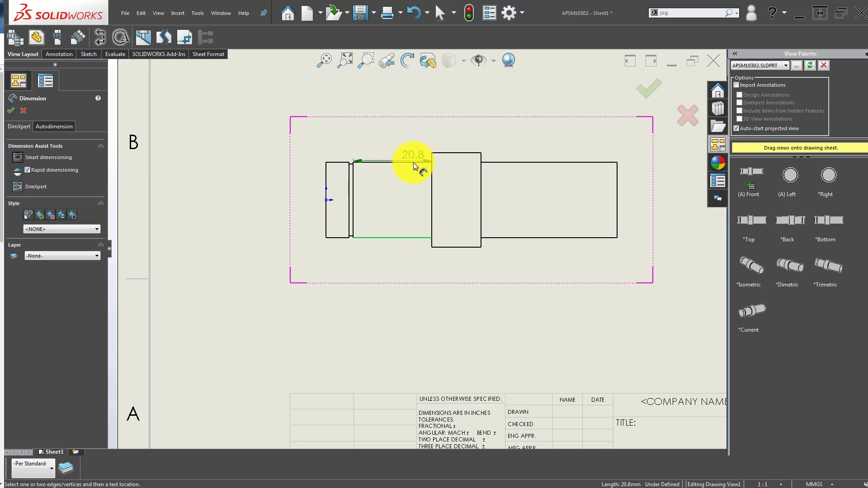
pyautogui.press('Escape')
pyautogui.click(401, 211)
pyautogui.click(426, 185)
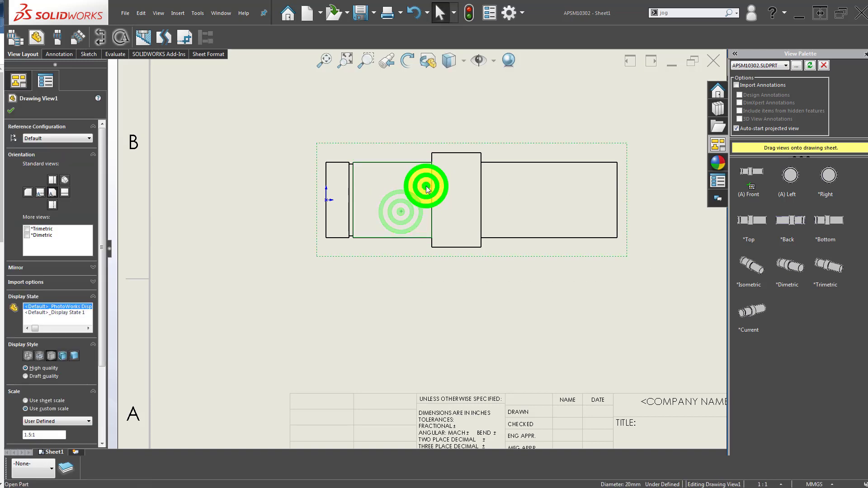
pyautogui.moveTo(394, 258); pyautogui.dragTo(432, 266, button='middle')
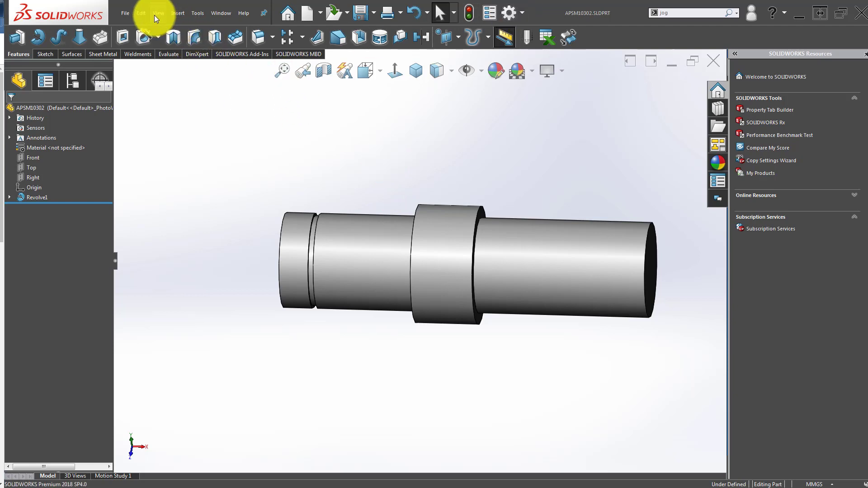
# - Put a Cosmetic Thread on the right end edge: size M20, Blind end, depth field selected
pyautogui.click(336, 137)
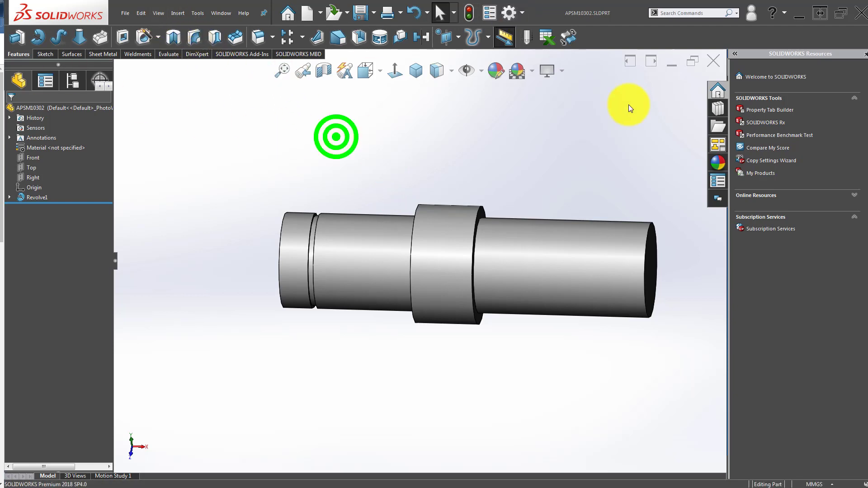
pyautogui.click(698, 14)
pyautogui.write('co')
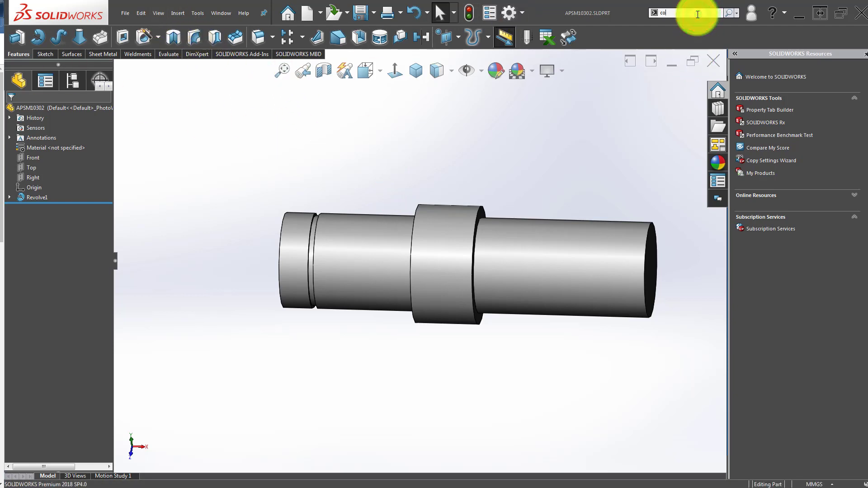
pyautogui.write('s')
pyautogui.click(699, 29)
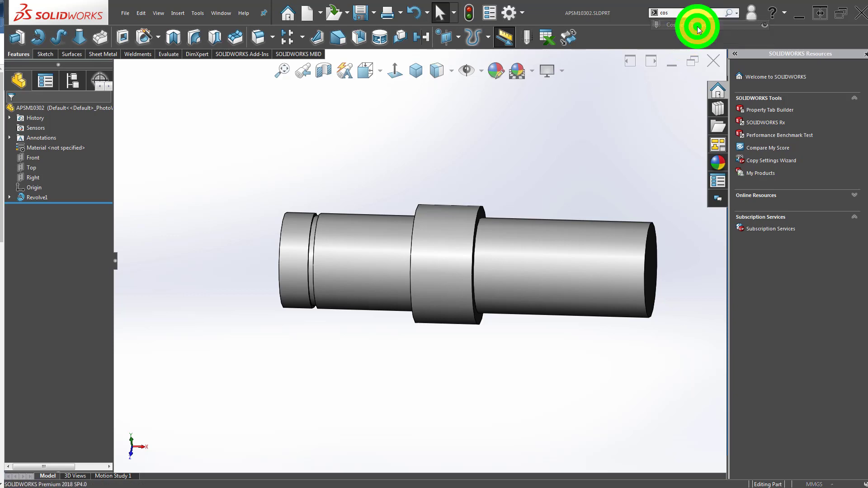
pyautogui.moveTo(523, 247)
pyautogui.mouseDown(button='middle')
pyautogui.moveTo(521, 235)
pyautogui.moveTo(528, 244)
pyautogui.mouseUp(button='middle')
pyautogui.click(599, 228)
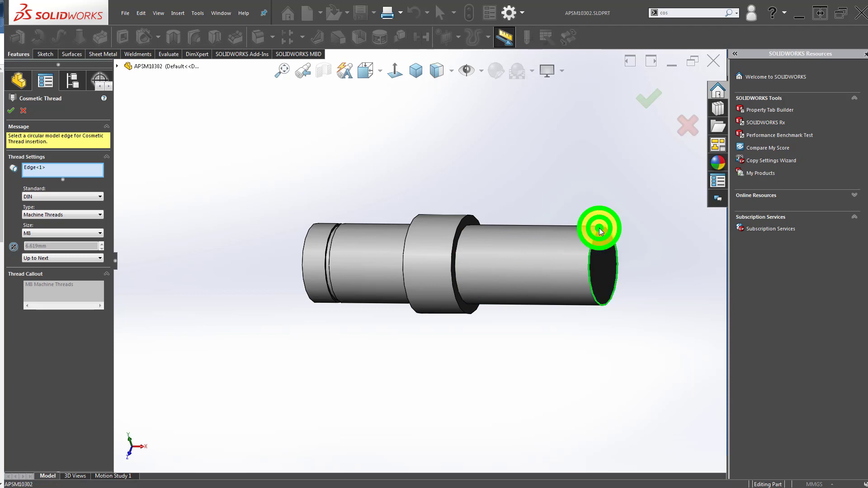
pyautogui.click(64, 203)
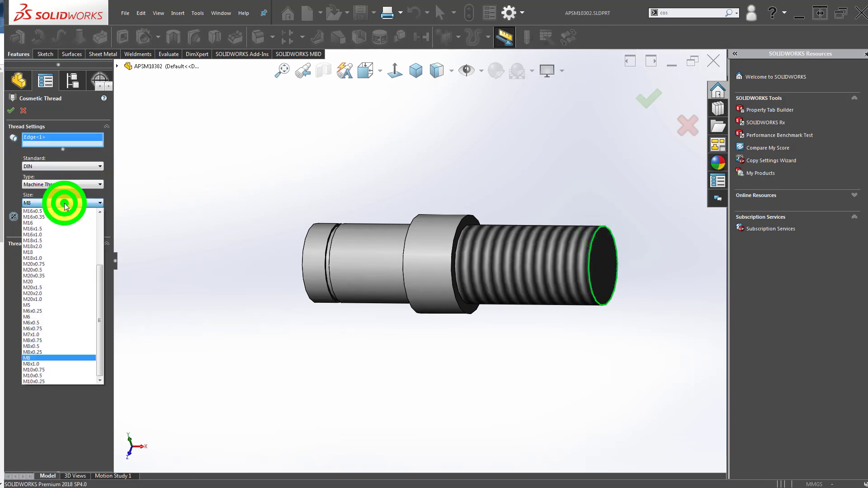
pyautogui.click(66, 281)
pyautogui.click(63, 229)
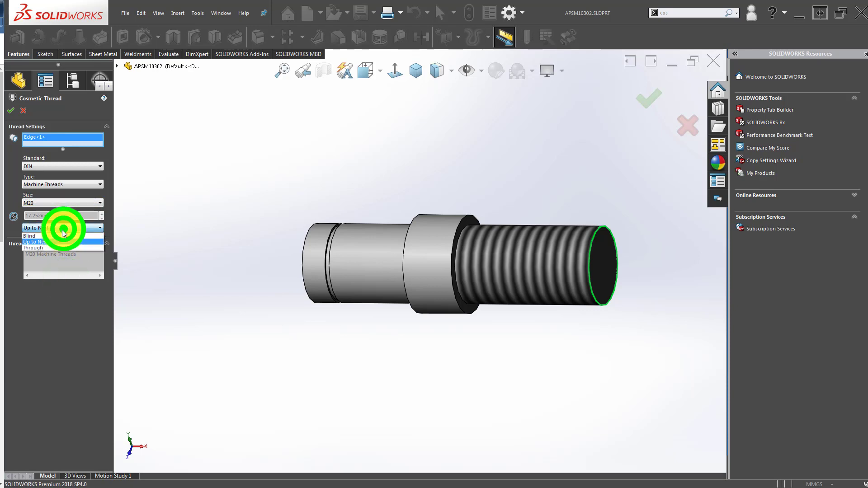
pyautogui.doubleClick(54, 269)
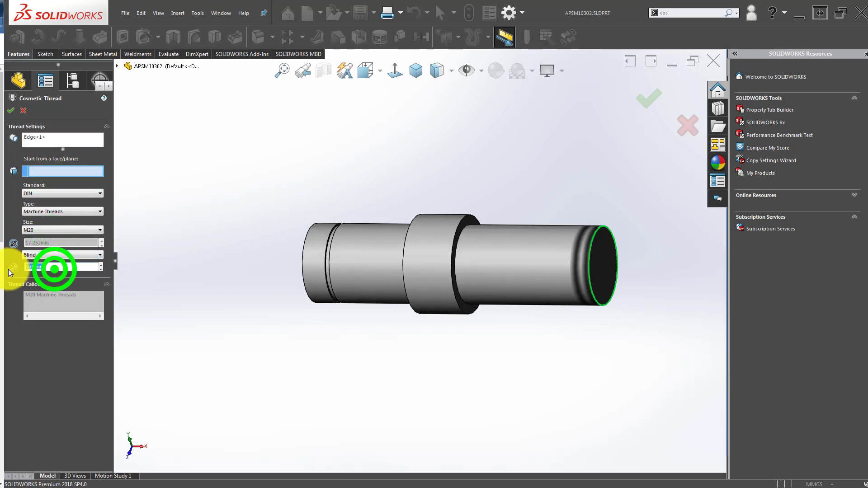
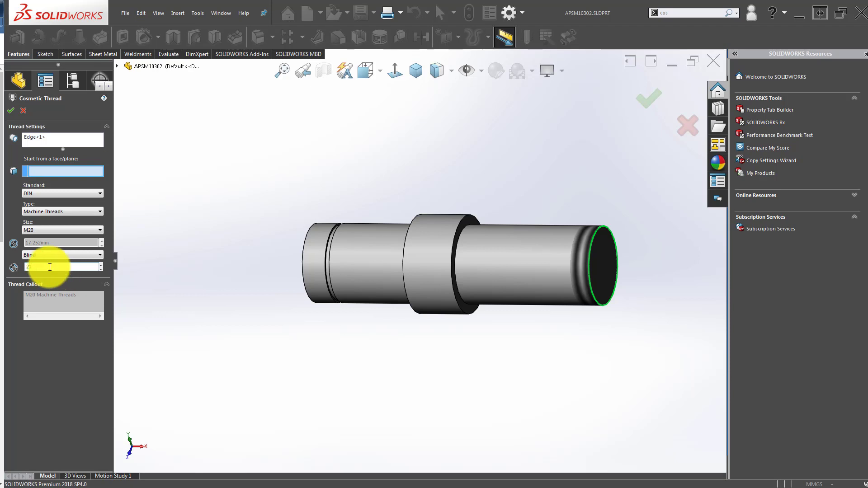
# - Confirm the 21 mm depth for the M20 cosmetic thread and accept the feature
pyautogui.press('Return')
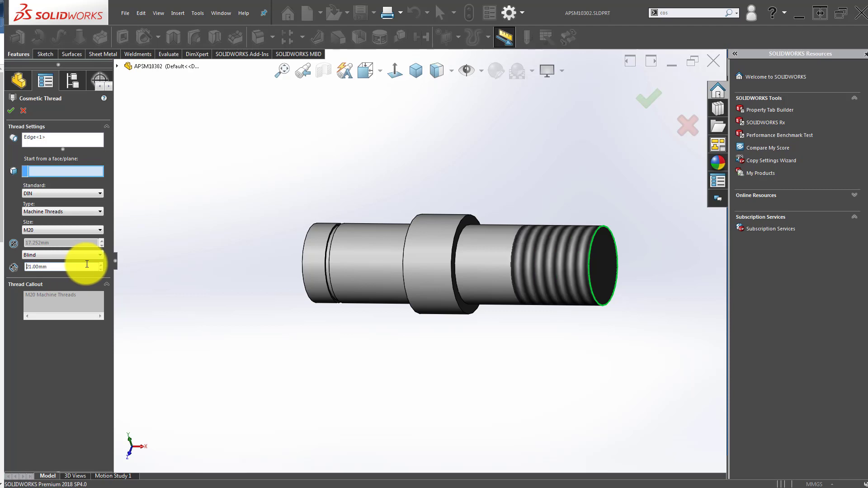
pyautogui.click(13, 110)
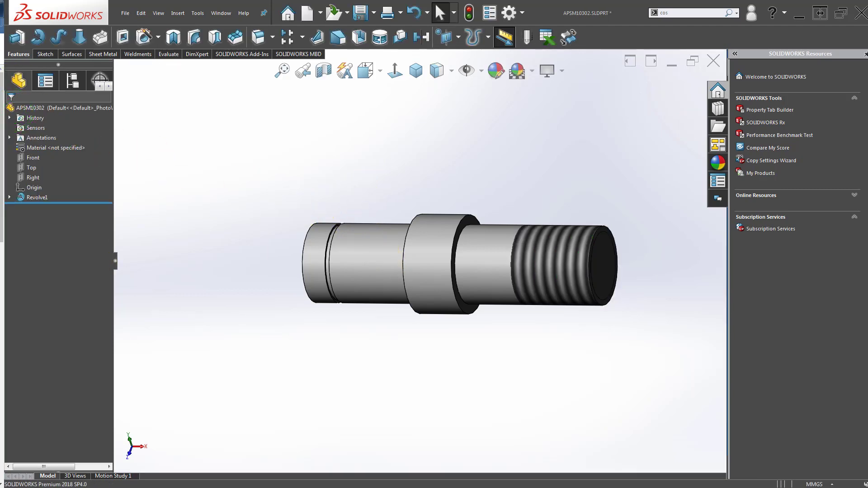
pyautogui.click(339, 177)
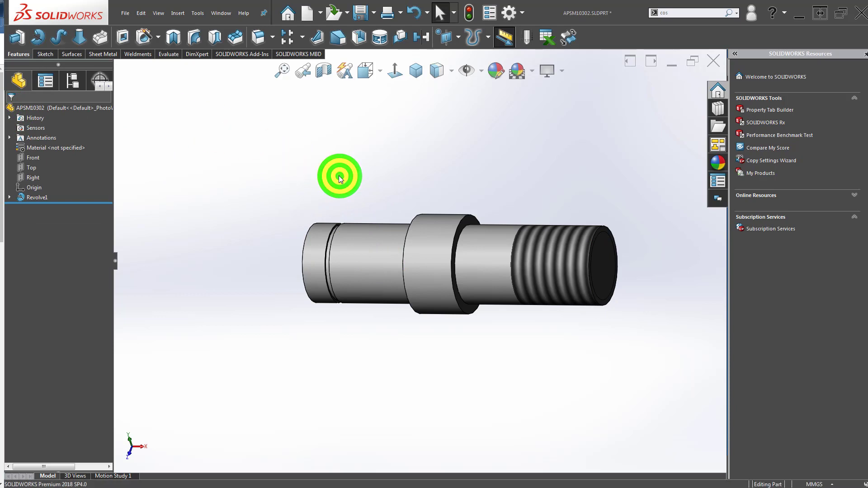
# - Close the shaft part window and return to the drawing sheet
pyautogui.click(713, 60)
pyautogui.click(479, 280)
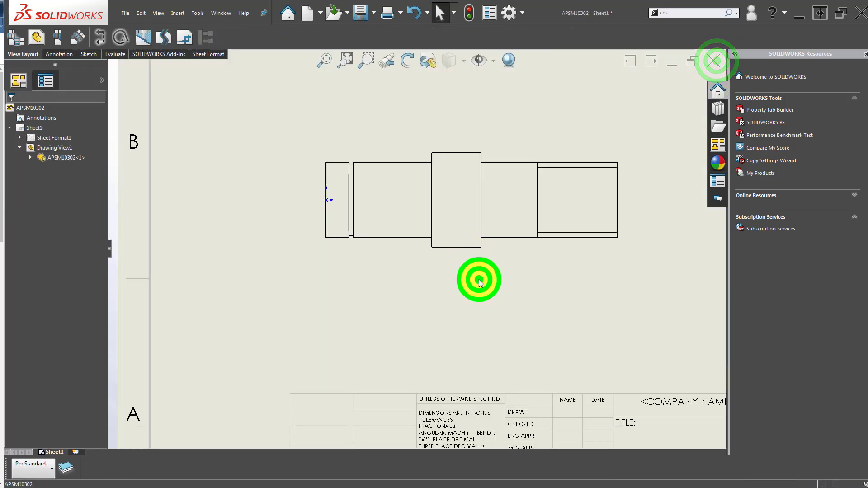
pyautogui.scroll(2, 388, 292)
pyautogui.scroll(-2, 388, 292)
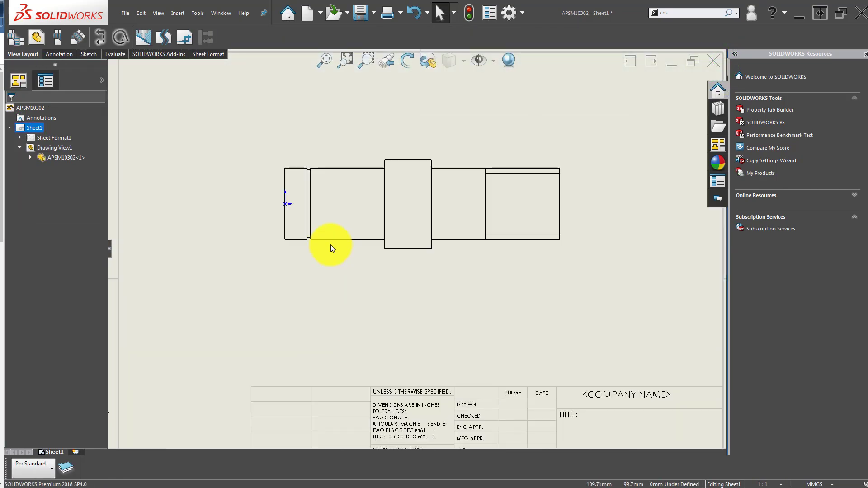
pyautogui.scroll(-2, 331, 247)
# - Try a Smart Dimension between the shaft's bottom and top edges, then stop
pyautogui.press('d')
pyautogui.click(343, 241)
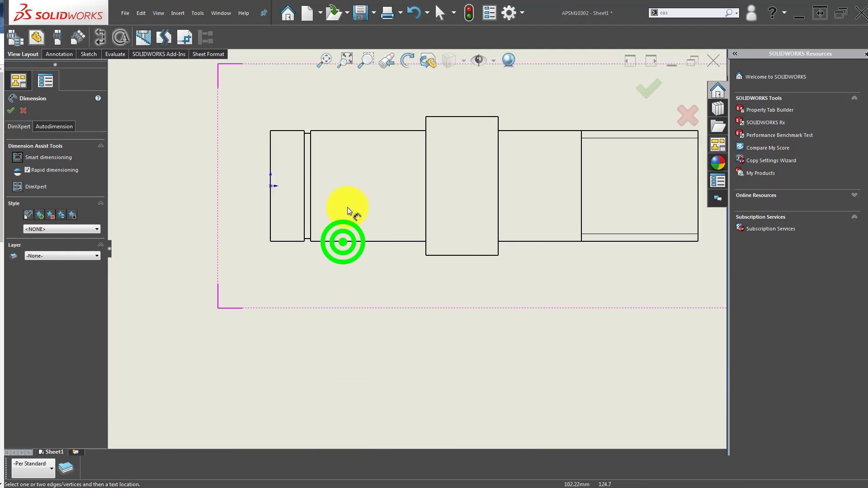
pyautogui.click(401, 132)
pyautogui.scroll(1, 387, 191)
pyautogui.scroll(2, 385, 192)
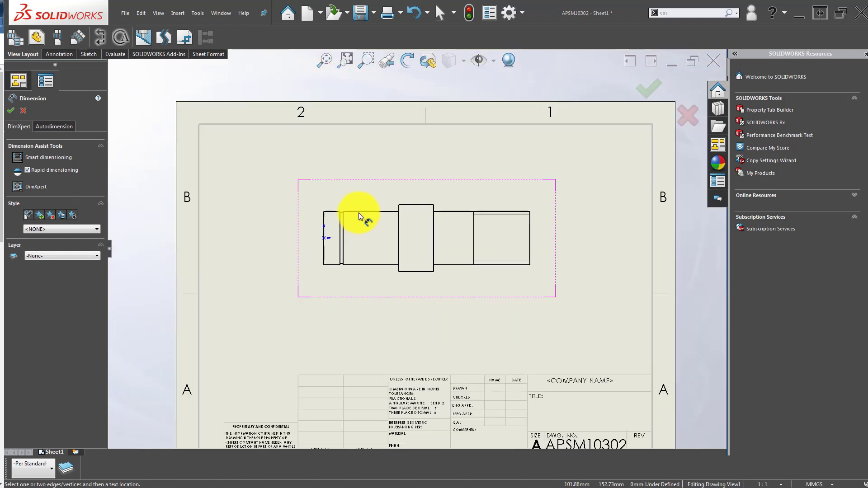
pyautogui.click(360, 212)
pyautogui.click(469, 18)
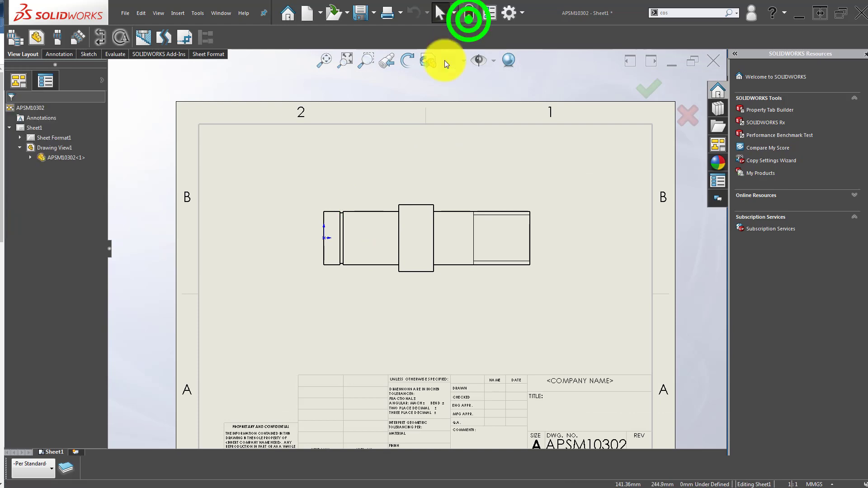
# - Retry dimensioning between the shaft's top and bottom edges, then cancel the attempt
pyautogui.press('Return')
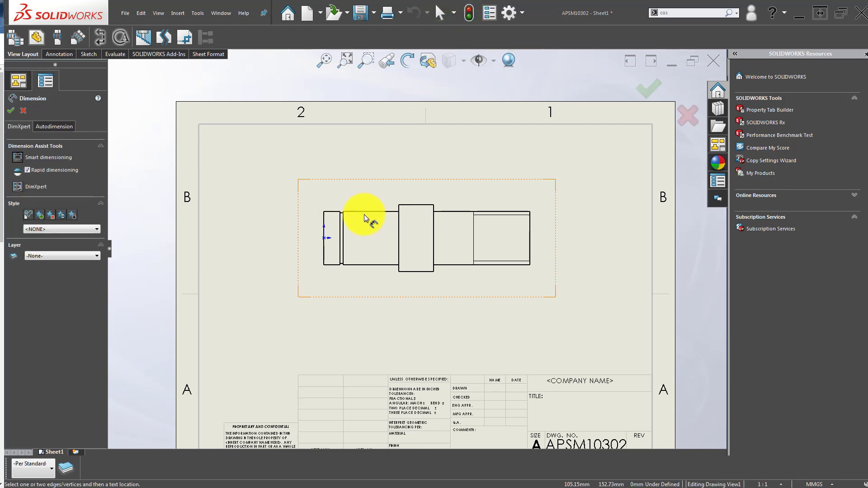
pyautogui.click(367, 211)
pyautogui.click(369, 265)
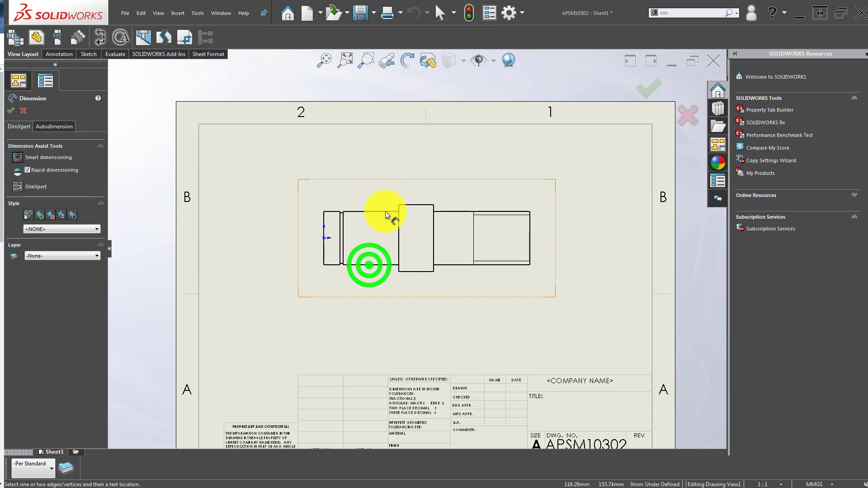
pyautogui.click(385, 211)
pyautogui.click(380, 265)
pyautogui.scroll(3, 407, 262)
pyautogui.press('Escape')
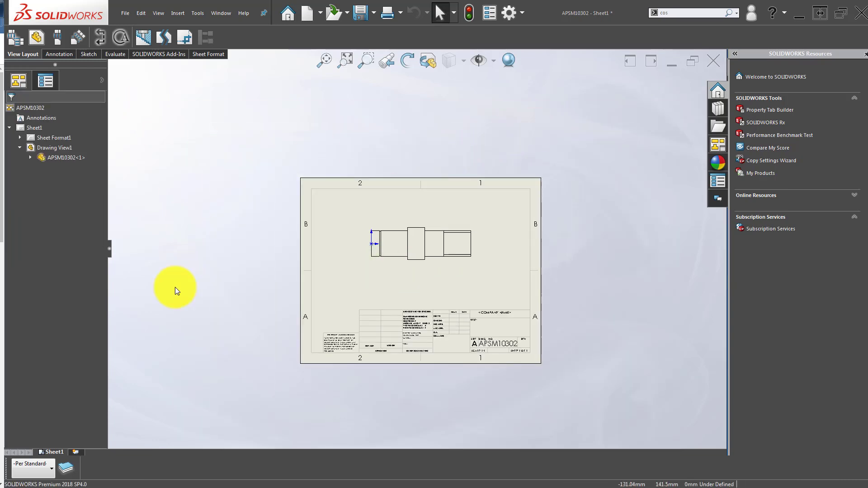
# - Place a ⌀25 diameter at the shaft's left end, drag it left, then undo it
pyautogui.press('Return')
pyautogui.click(386, 234)
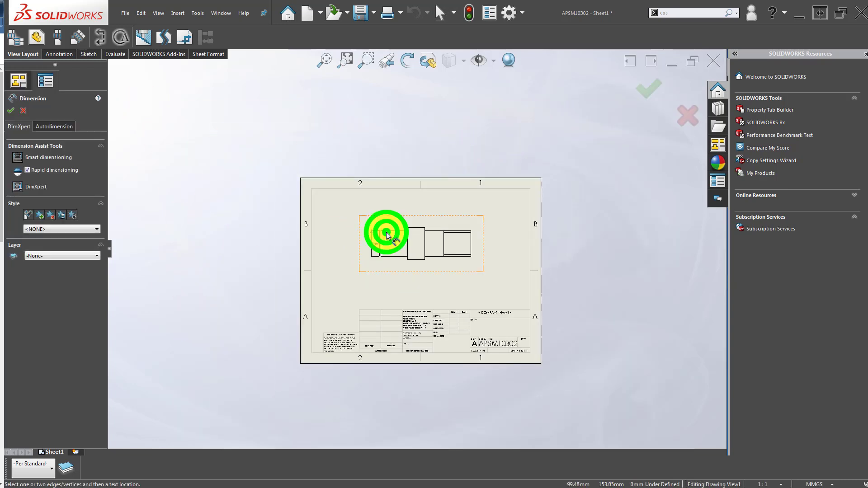
pyautogui.click(410, 238)
pyautogui.press('Escape')
pyautogui.scroll(-3, 361, 248)
pyautogui.moveTo(369, 243); pyautogui.dragTo(325, 239)
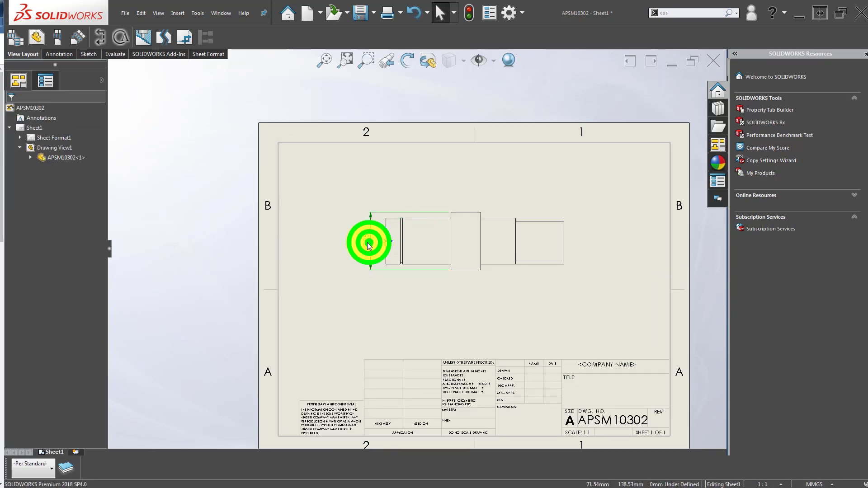
pyautogui.hotkey('ctrl', 'z')
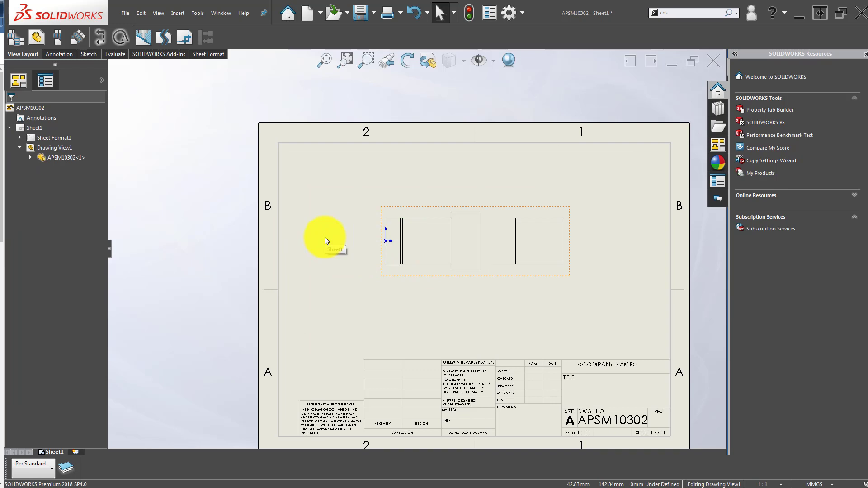
# - Try a 36 length dimension below the shaft, cancel it, and pick the 20 mm section's bottom edge
pyautogui.click(380, 333)
pyautogui.scroll(-3, 457, 248)
pyautogui.moveTo(330, 334); pyautogui.dragTo(340, 348, button='right')
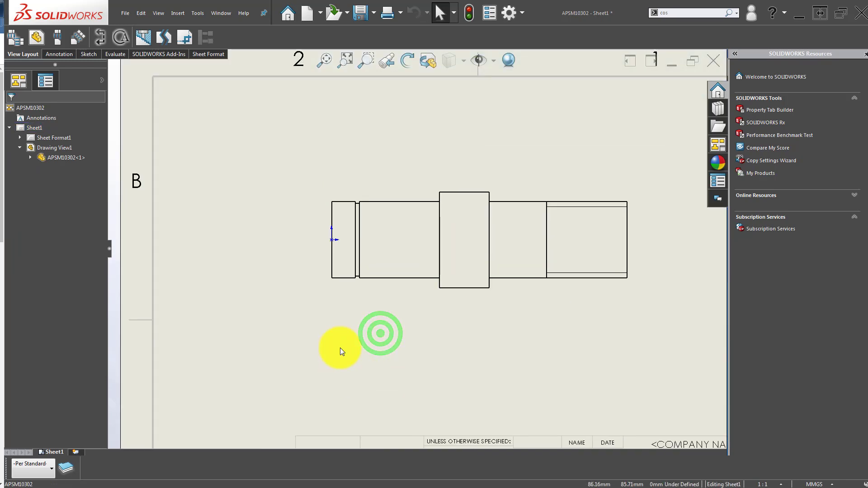
pyautogui.click(392, 278)
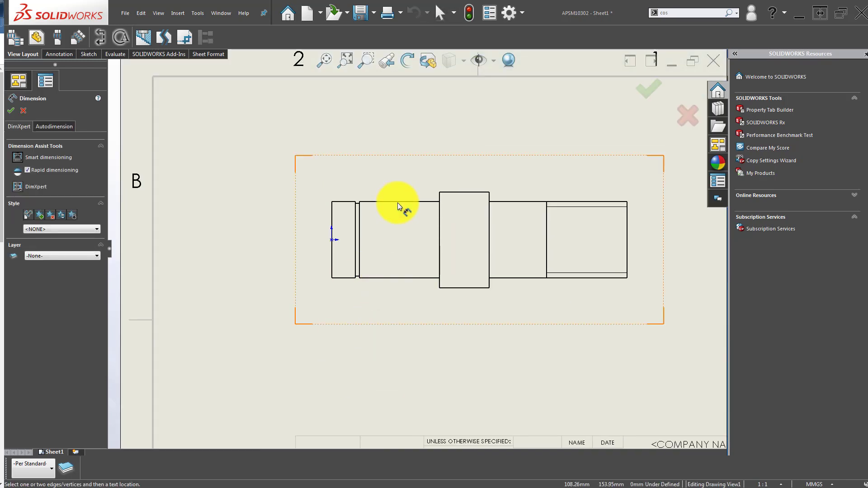
pyautogui.click(398, 202)
pyautogui.click(510, 199)
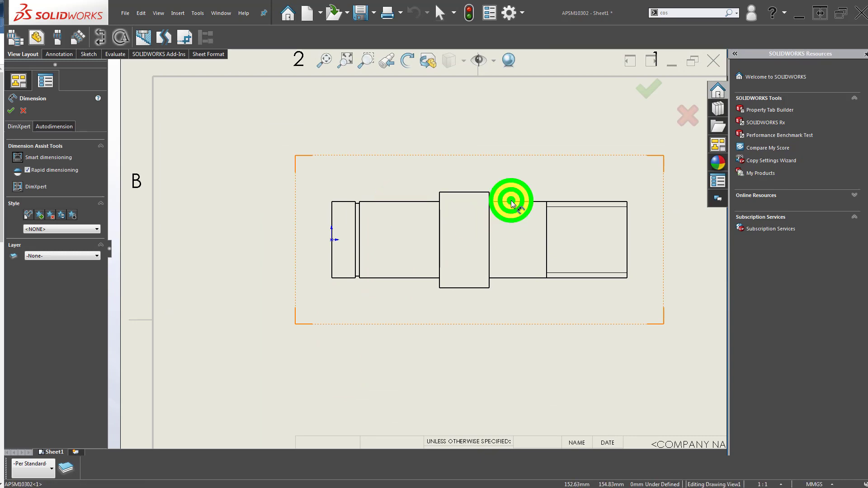
pyautogui.click(524, 279)
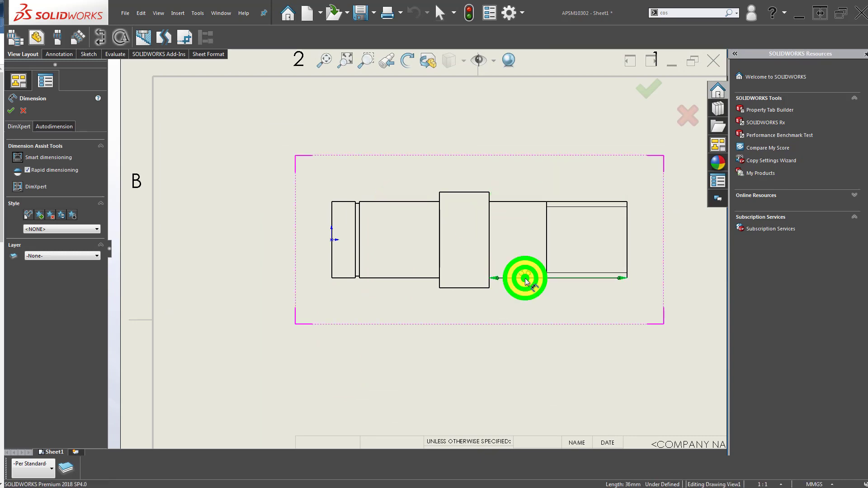
pyautogui.press('f')
pyautogui.press('Escape')
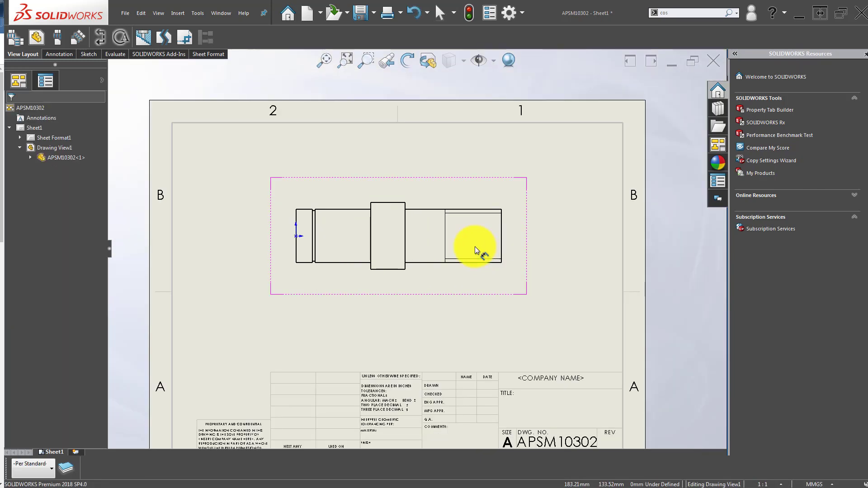
pyautogui.scroll(4, 475, 246)
pyautogui.click(408, 280)
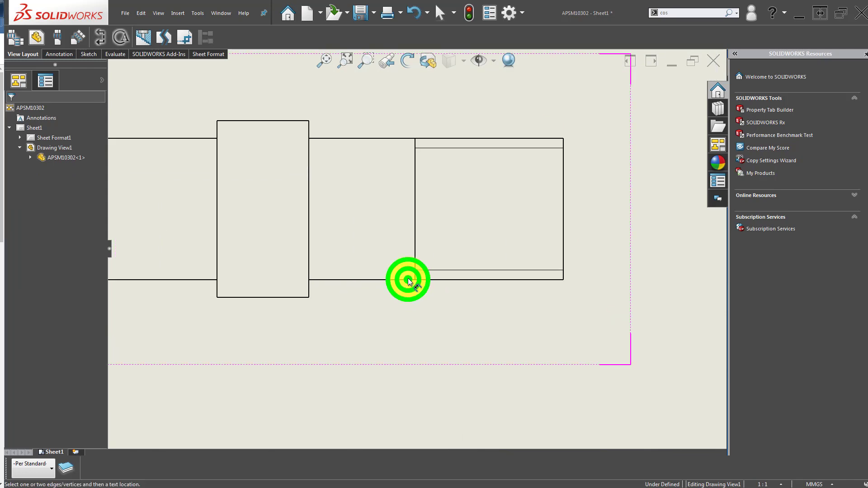
# - Add the Ø20 diameter dimension to the 20 mm section
pyautogui.click(408, 139)
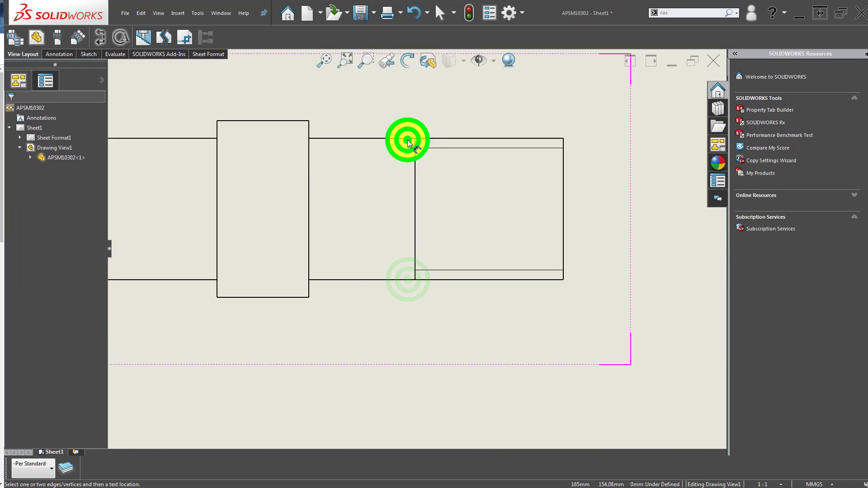
pyautogui.click(384, 281)
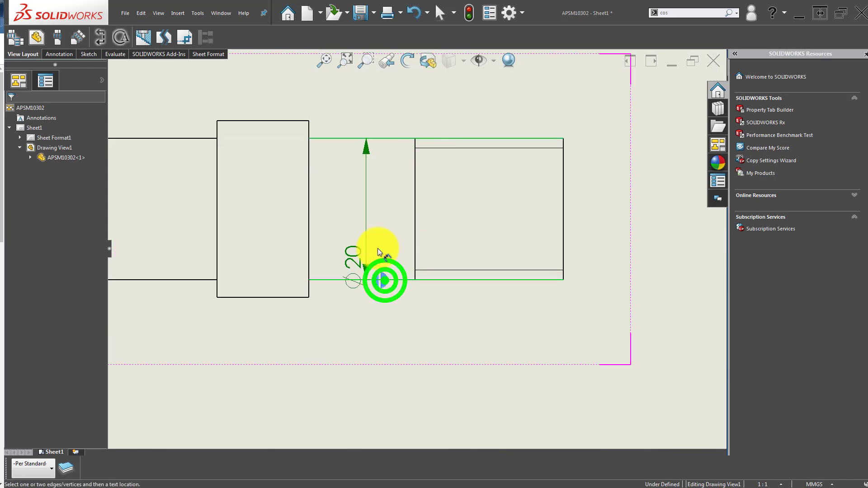
pyautogui.click(373, 209)
pyautogui.click(403, 356)
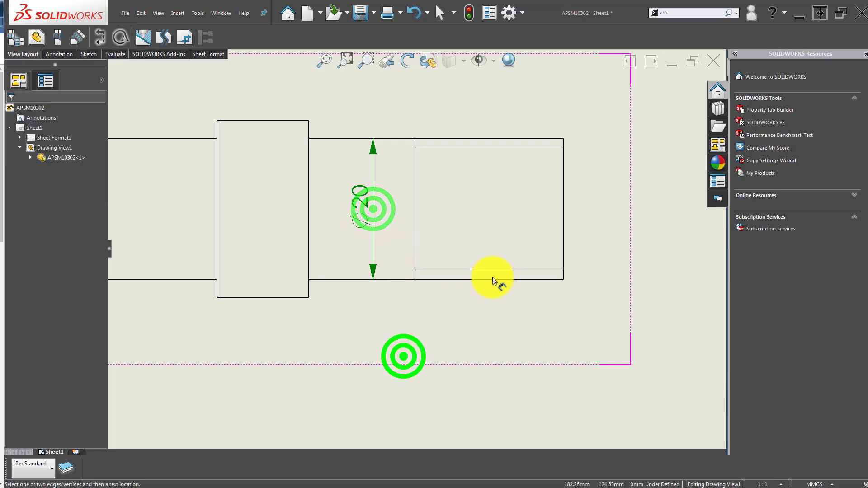
pyautogui.moveTo(494, 242); pyautogui.dragTo(420, 263, button='middle')
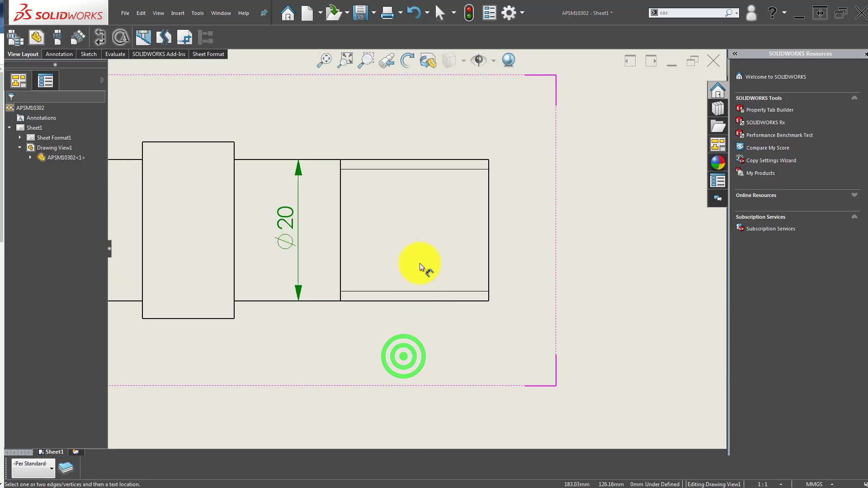
# - Dimension the 21 mm thread length above the shaft's right end
pyautogui.click(341, 230)
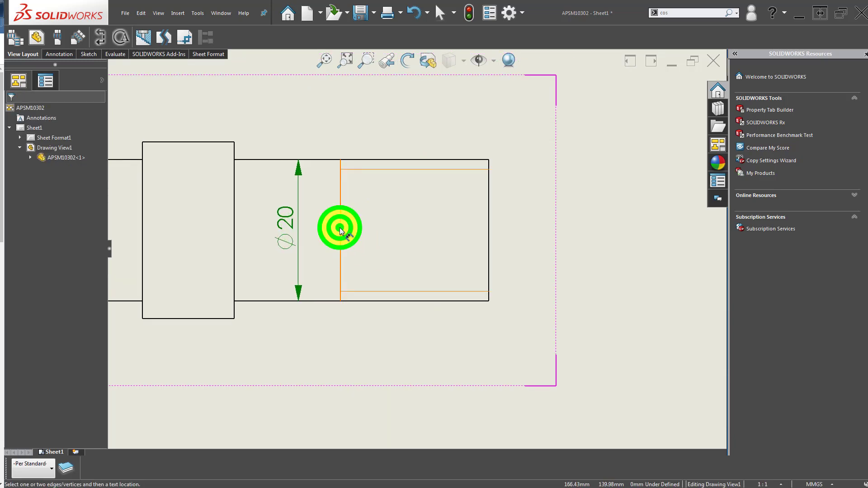
pyautogui.click(489, 178)
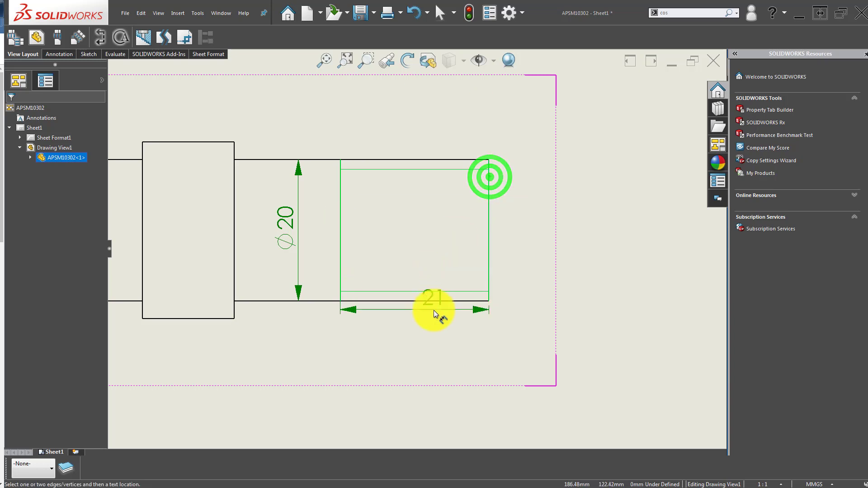
pyautogui.scroll(3, 419, 224)
pyautogui.click(438, 251)
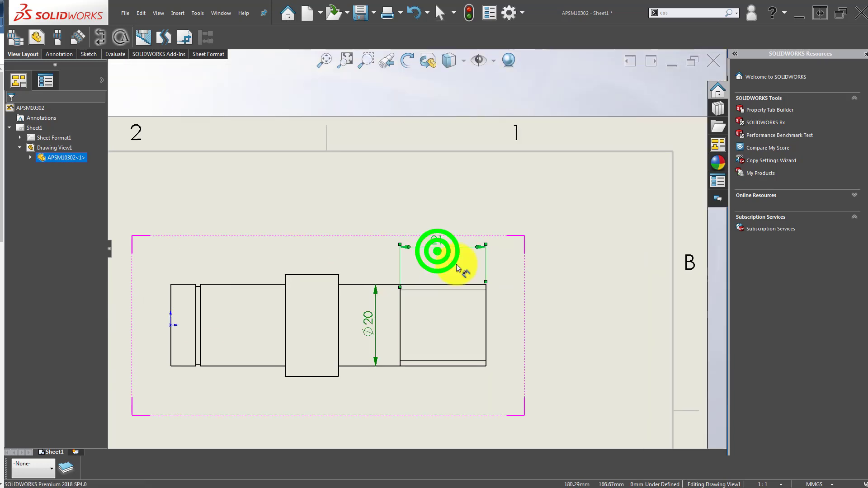
pyautogui.click(566, 294)
pyautogui.scroll(-2, 470, 296)
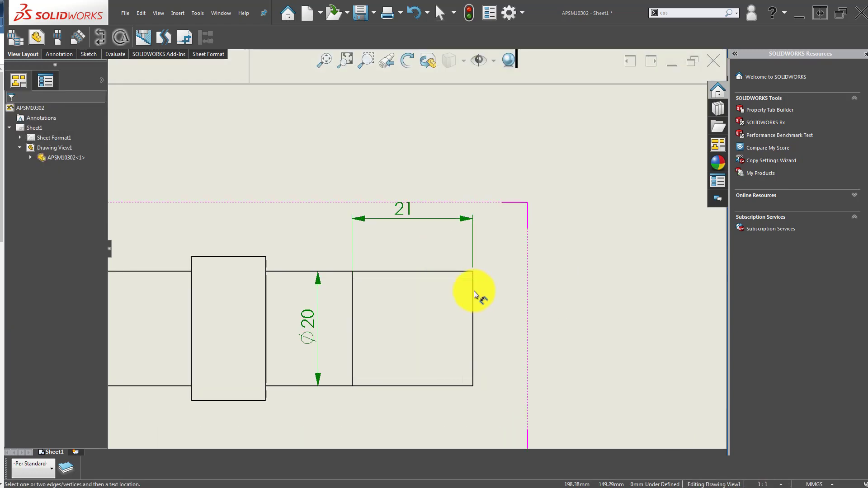
# - Place the 36 length from the right end to the Ø20 section above the shaft
pyautogui.click(474, 292)
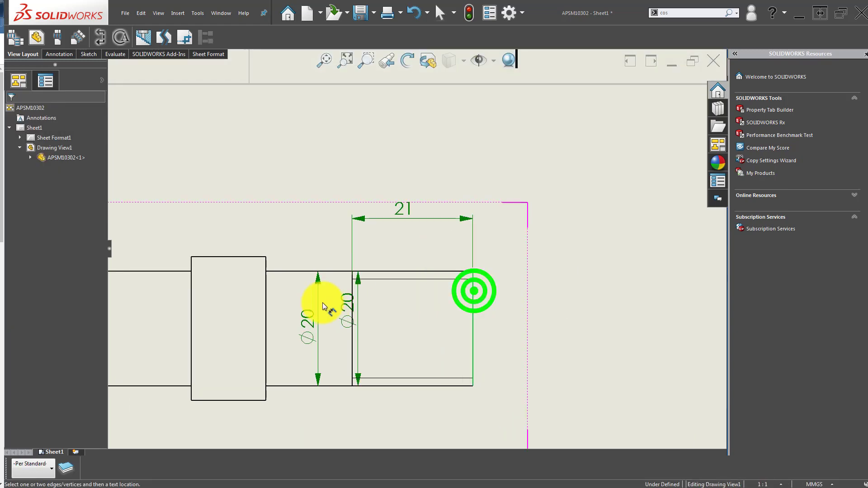
pyautogui.click(264, 262)
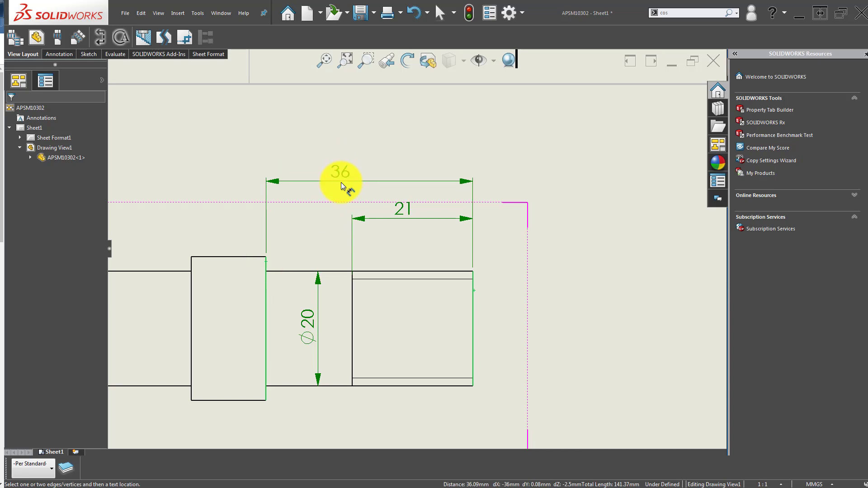
pyautogui.click(341, 173)
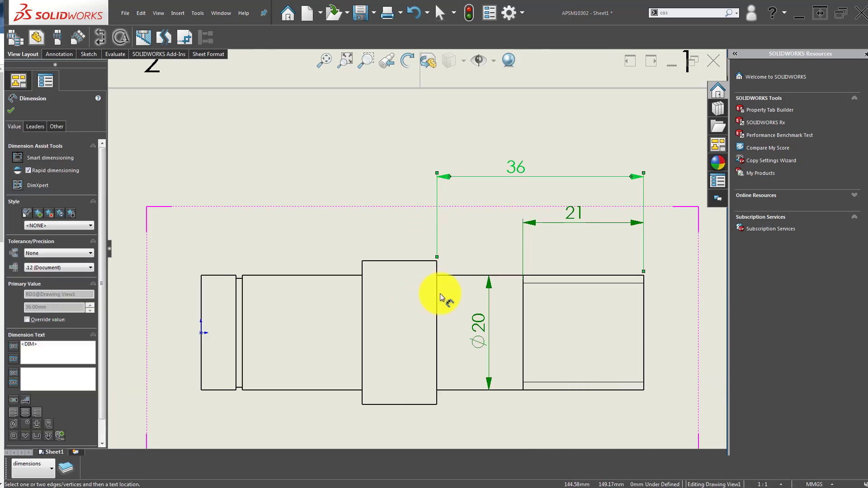
pyautogui.click(436, 293)
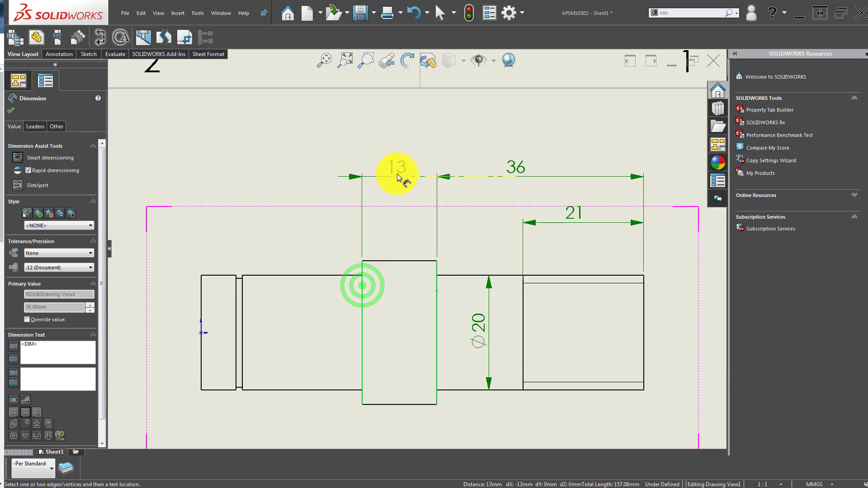
# - Place the 13 dimension above the middle step and 28 above the left section
pyautogui.click(397, 173)
pyautogui.click(295, 238)
pyautogui.click(362, 287)
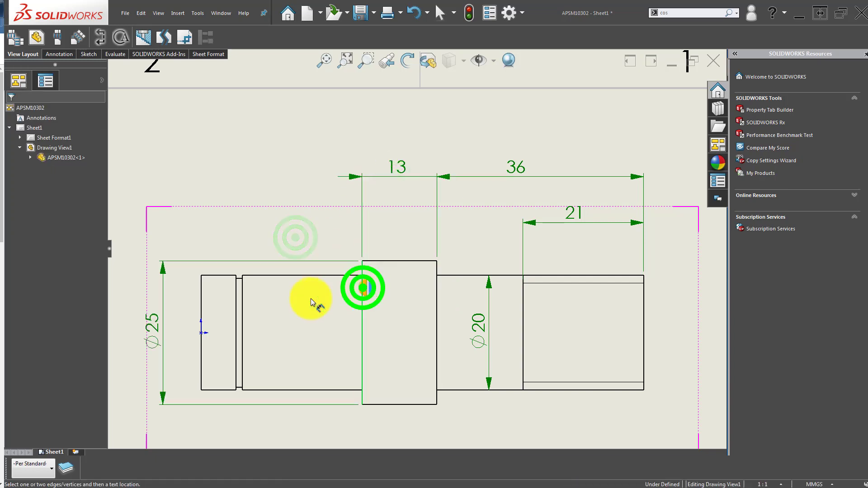
pyautogui.click(201, 281)
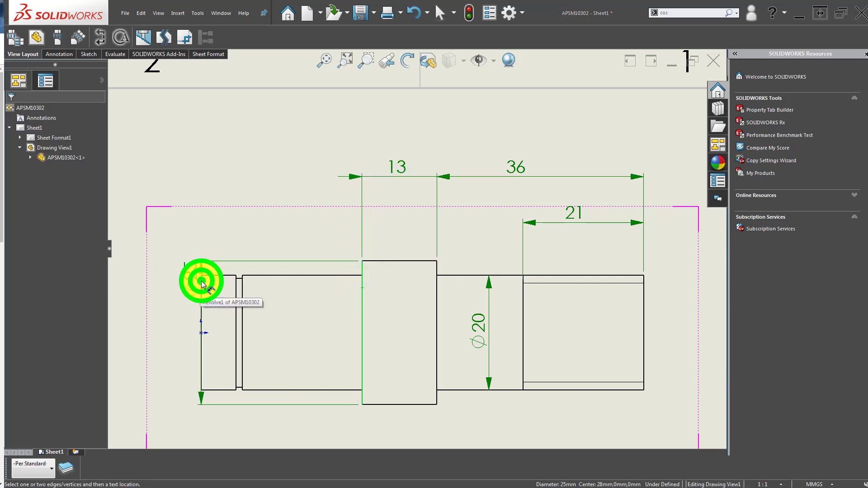
pyautogui.click(271, 174)
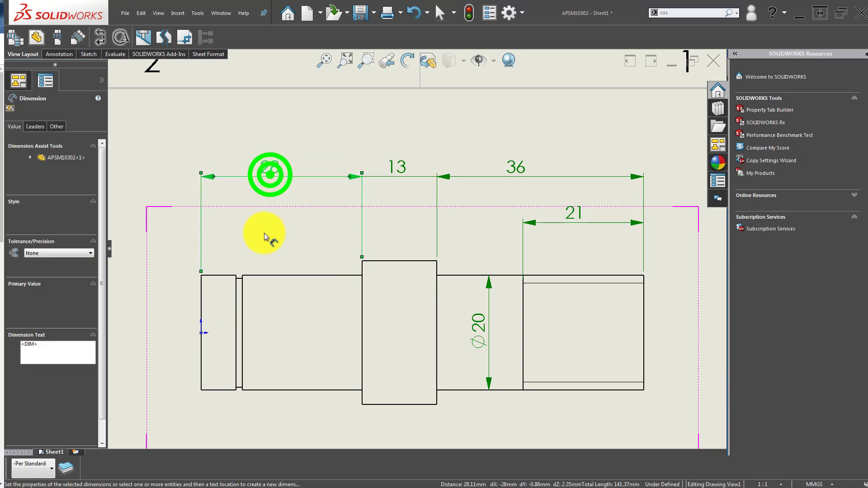
pyautogui.click(264, 234)
pyautogui.scroll(-3, 357, 278)
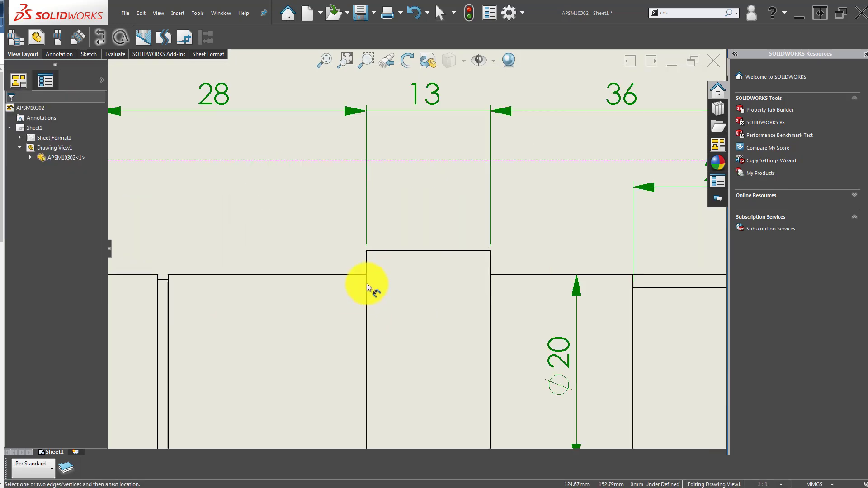
# - Add the 20.8 length from the middle step to the groove above the shaft
pyautogui.click(366, 284)
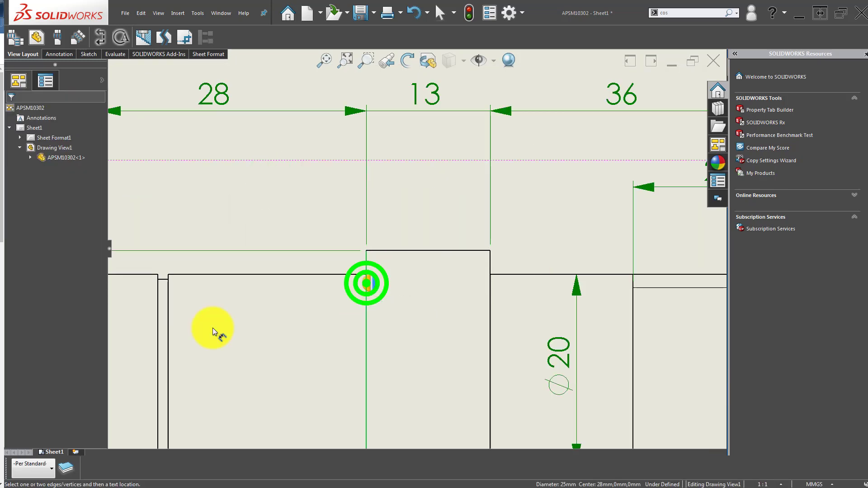
pyautogui.click(167, 292)
pyautogui.click(273, 183)
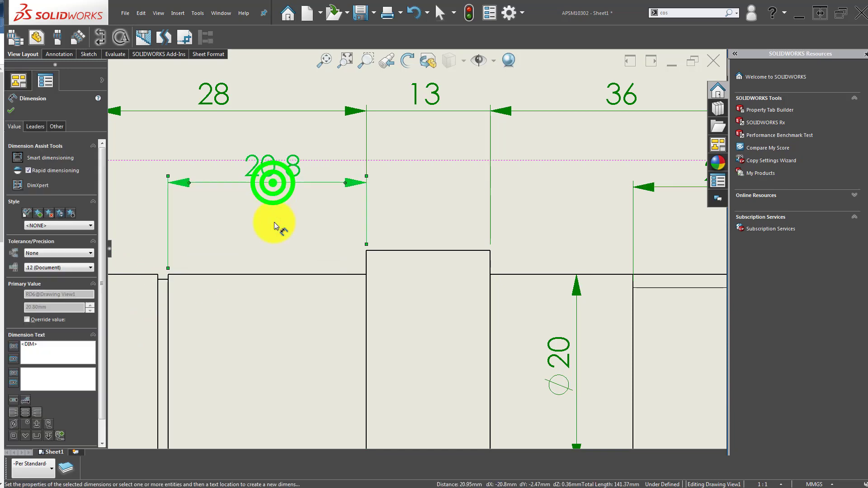
pyautogui.press('z')
pyautogui.click(145, 294)
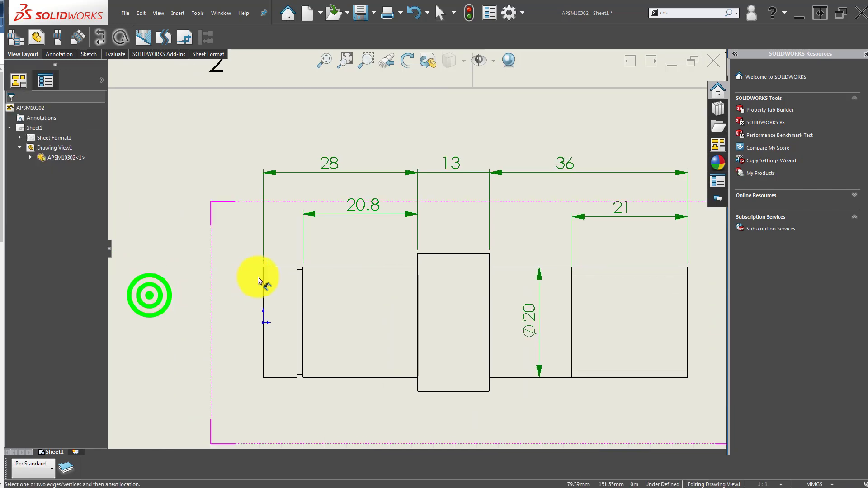
pyautogui.scroll(-3, 258, 277)
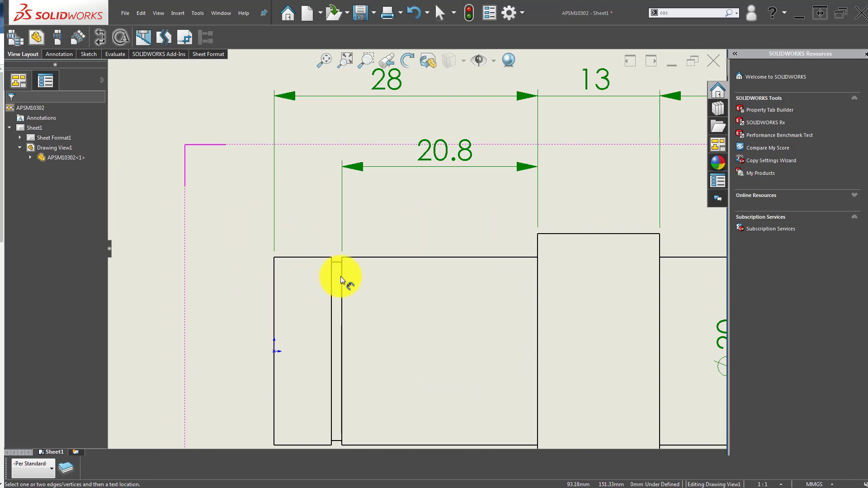
# - Dimension the narrow groove's 1.1 width, then stop dimensioning
pyautogui.click(330, 277)
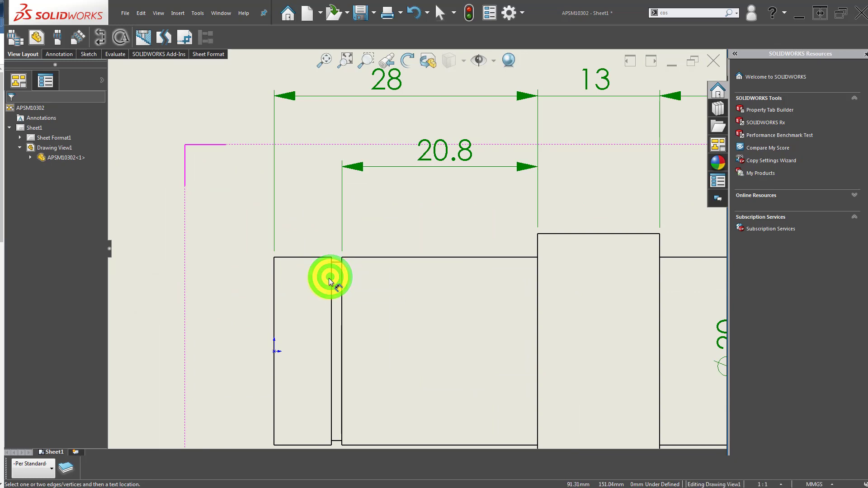
pyautogui.click(329, 279)
pyautogui.scroll(-1, 335, 296)
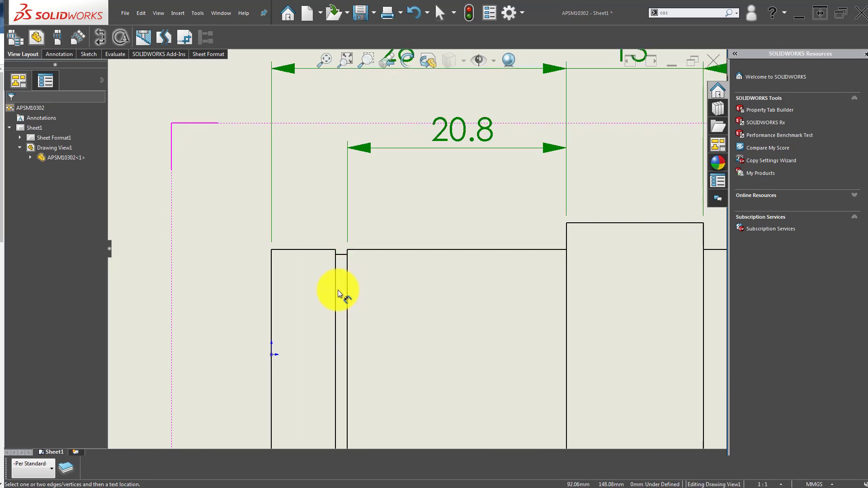
pyautogui.click(335, 279)
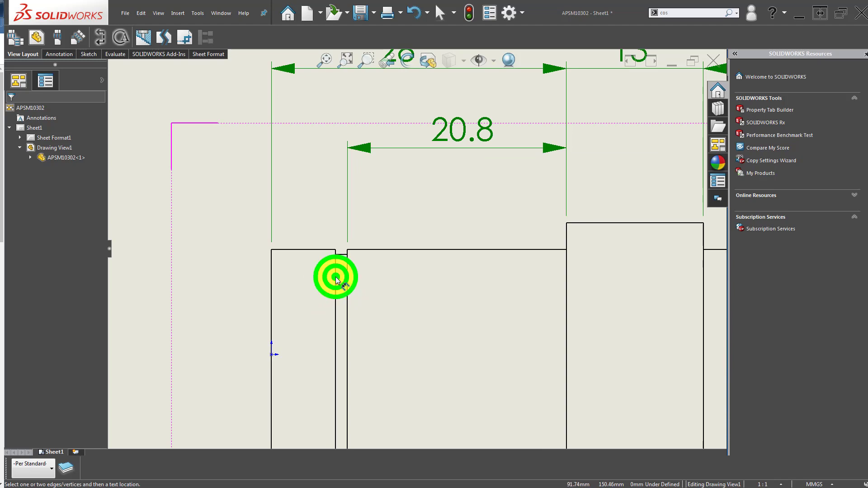
pyautogui.click(347, 305)
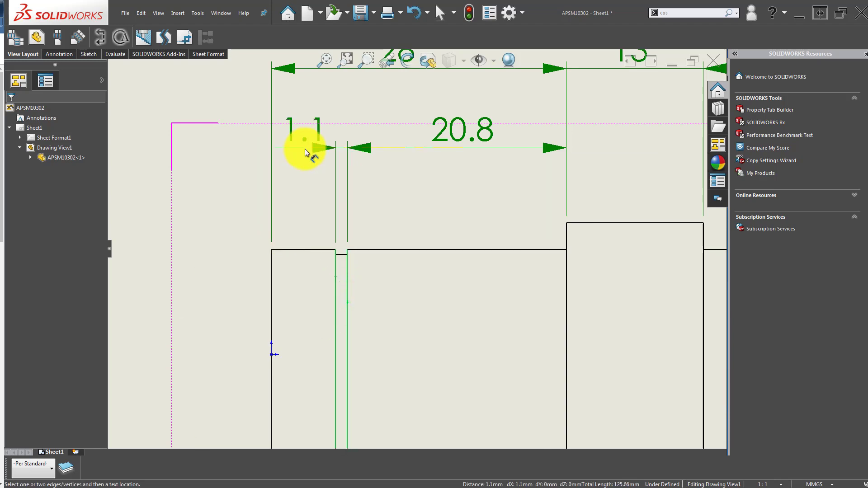
pyautogui.click(278, 151)
pyautogui.click(293, 180)
pyautogui.scroll(2, 344, 217)
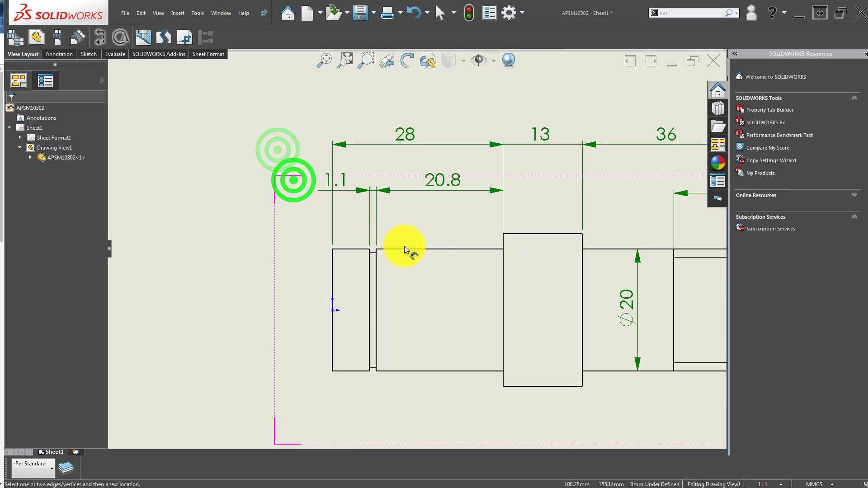
pyautogui.press('Escape')
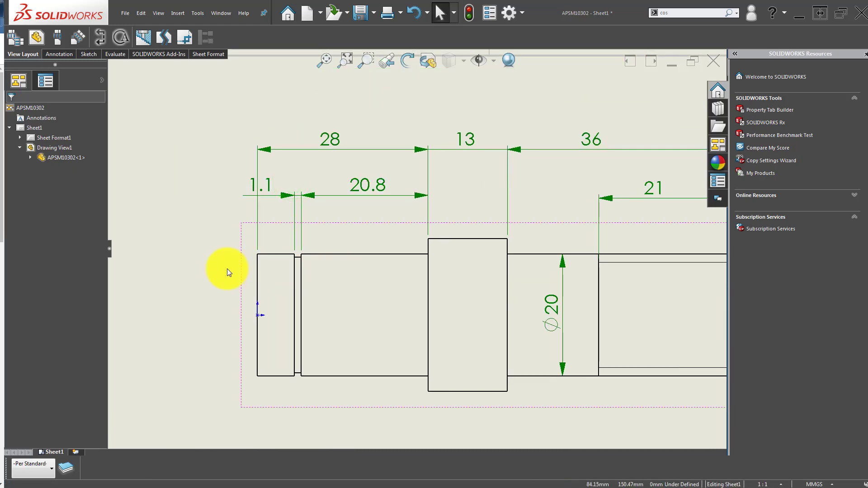
pyautogui.click(207, 265)
# - Move the 1.1 label beside the groove and bring the whole shaft back into view
pyautogui.scroll(1, 275, 271)
pyautogui.scroll(1, 221, 276)
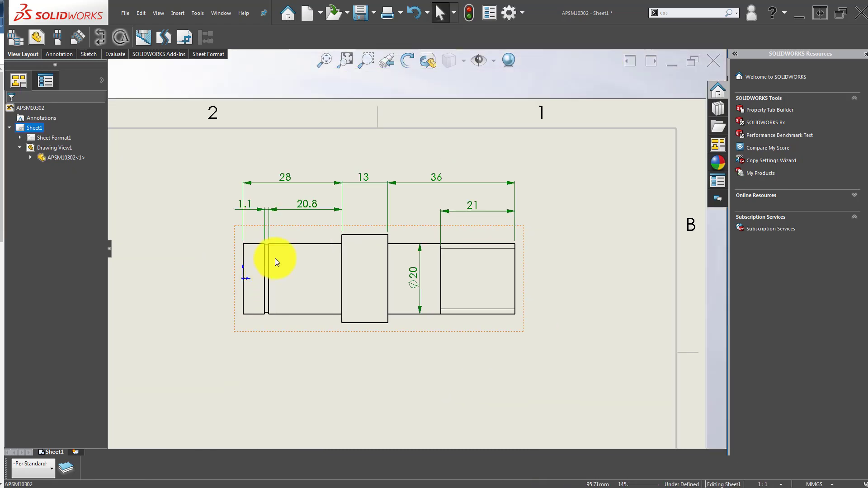
pyautogui.scroll(-1, 274, 222)
pyautogui.scroll(-2, 272, 212)
pyautogui.scroll(-2, 272, 210)
pyautogui.moveTo(340, 224); pyautogui.dragTo(351, 221)
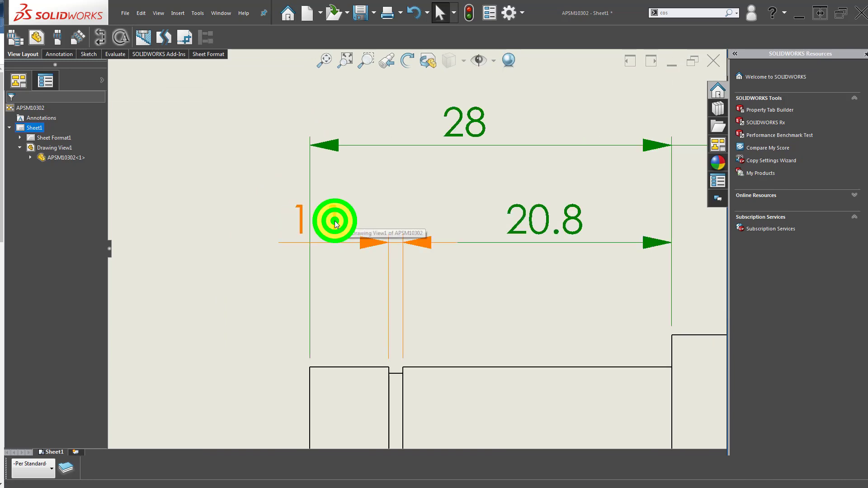
pyautogui.click(178, 285)
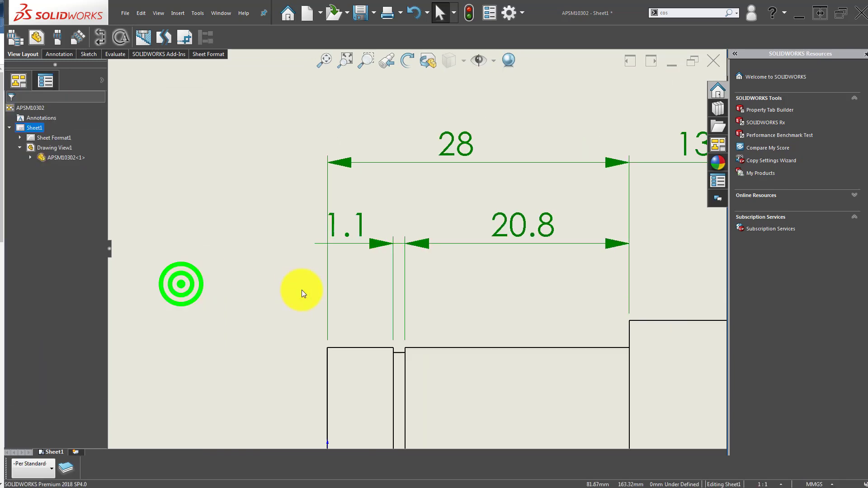
pyautogui.scroll(3, 465, 291)
pyautogui.keyDown('ctrl'); pyautogui.moveTo(465, 291); pyautogui.dragTo(397, 238, button='middle'); pyautogui.keyUp('ctrl')
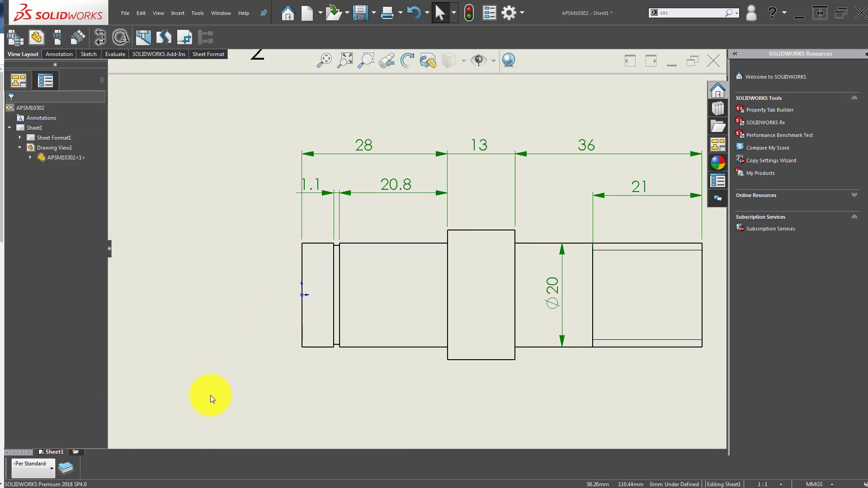
# - Try dimensioning the middle step's top and bottom edges, then stop and shift the view
pyautogui.press('d')
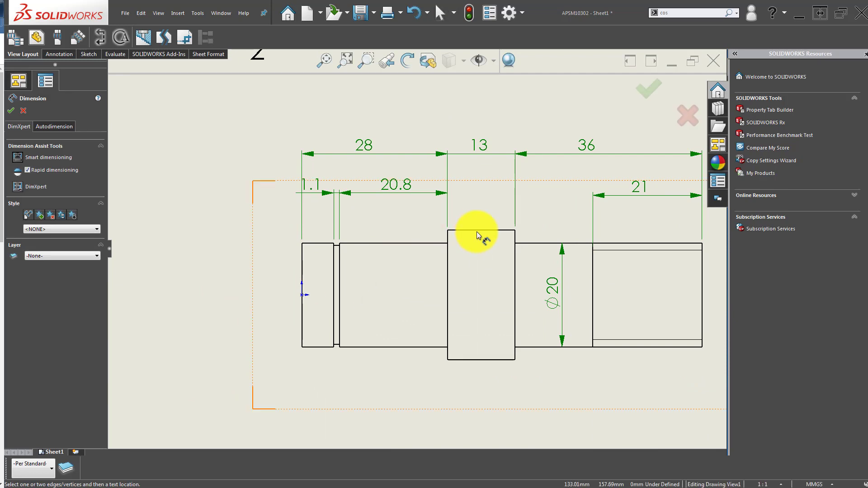
pyautogui.click(476, 230)
pyautogui.click(481, 360)
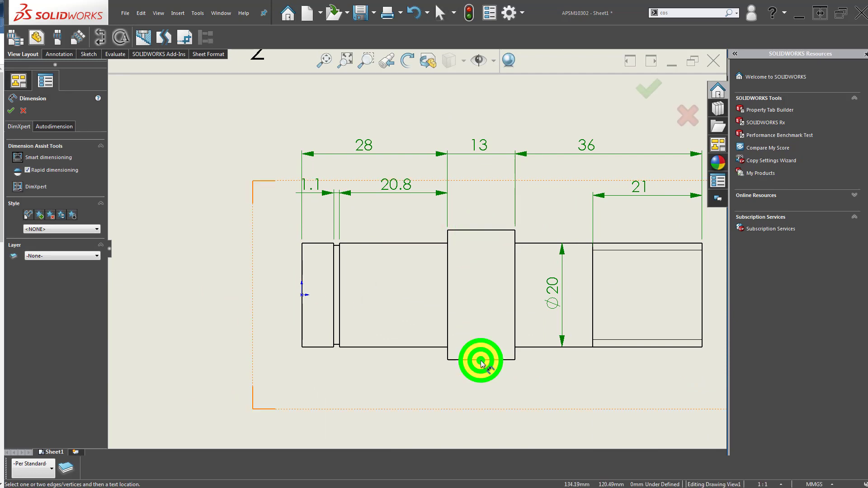
pyautogui.click(484, 232)
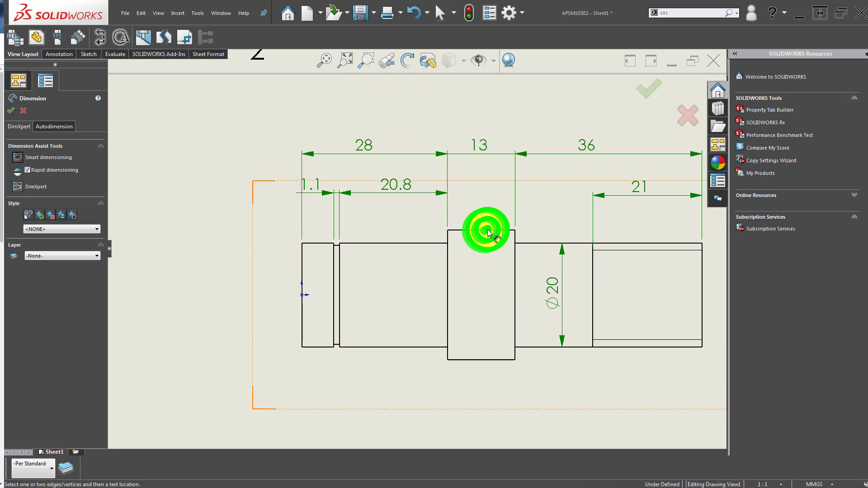
pyautogui.scroll(3, 351, 265)
pyautogui.press('Escape')
pyautogui.click(237, 218)
pyautogui.scroll(2, 406, 312)
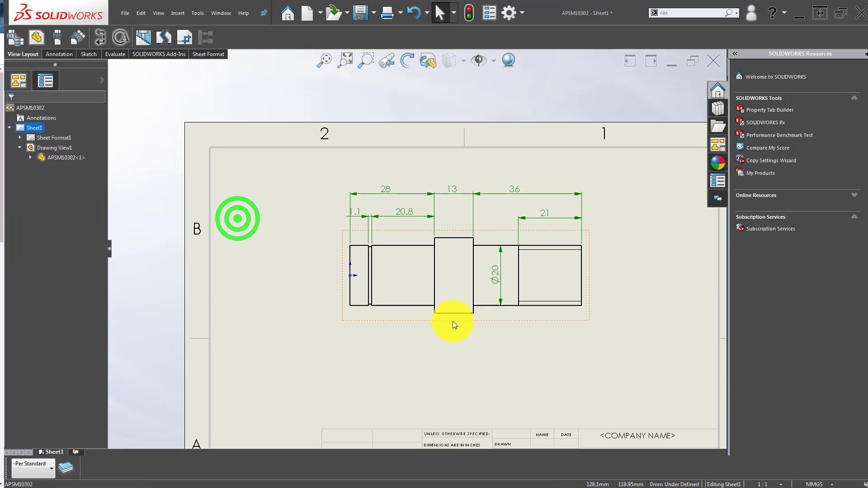
pyautogui.moveTo(479, 316); pyautogui.dragTo(447, 366)
pyautogui.moveTo(398, 386); pyautogui.dragTo(326, 373, button='right')
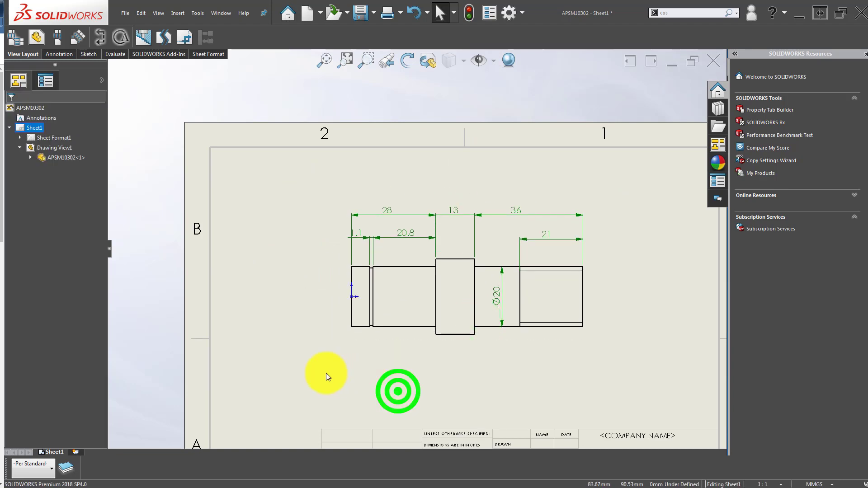
# - Retry a diameter on the middle step's edges, then exit Smart Dimension
pyautogui.click(436, 277)
pyautogui.press('Escape')
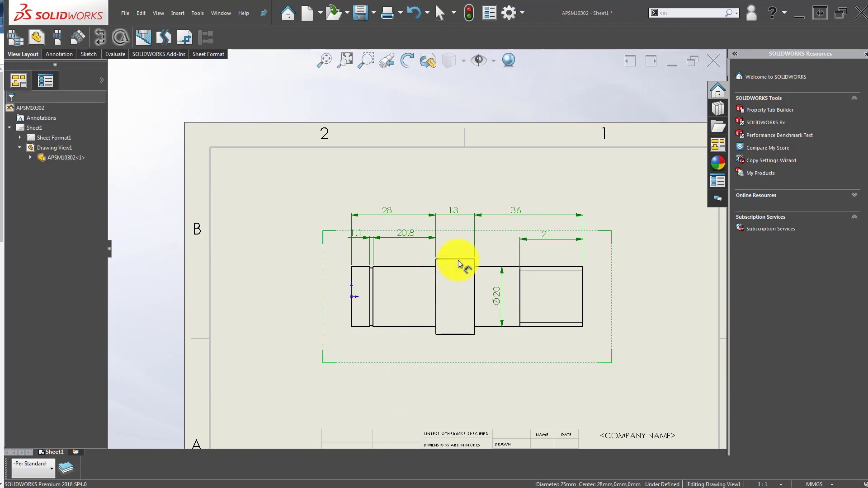
pyautogui.click(461, 261)
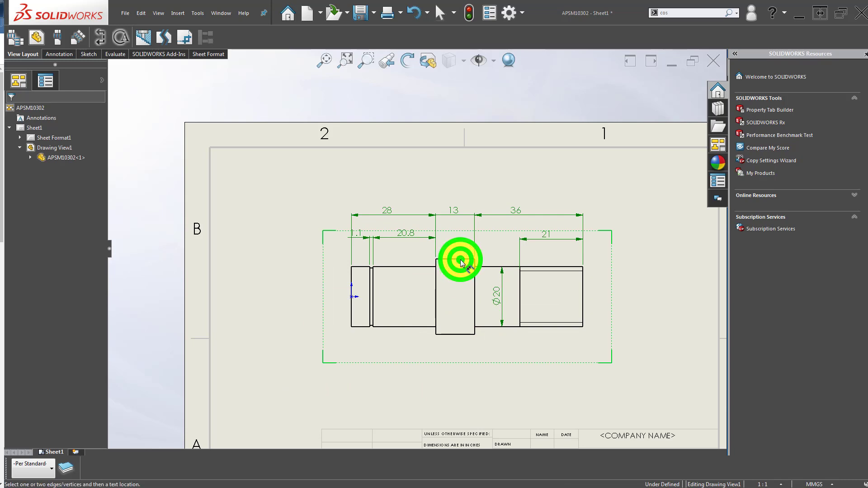
pyautogui.click(456, 335)
pyautogui.scroll(-3, 456, 325)
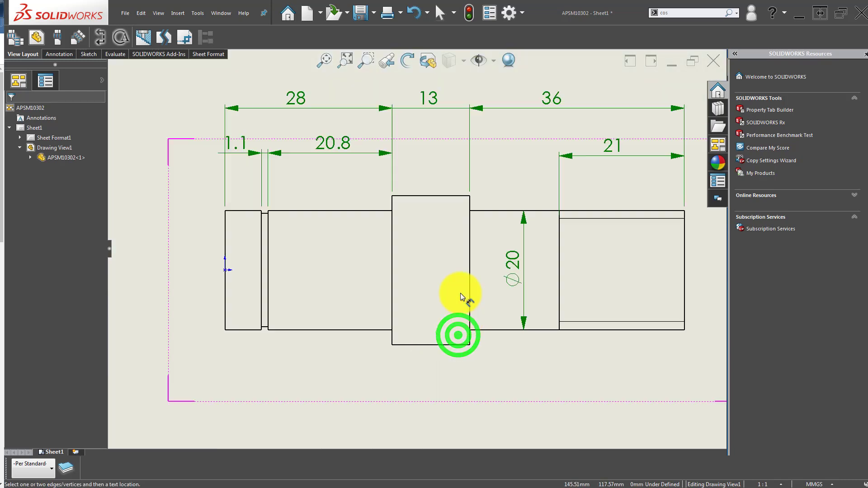
pyautogui.click(457, 197)
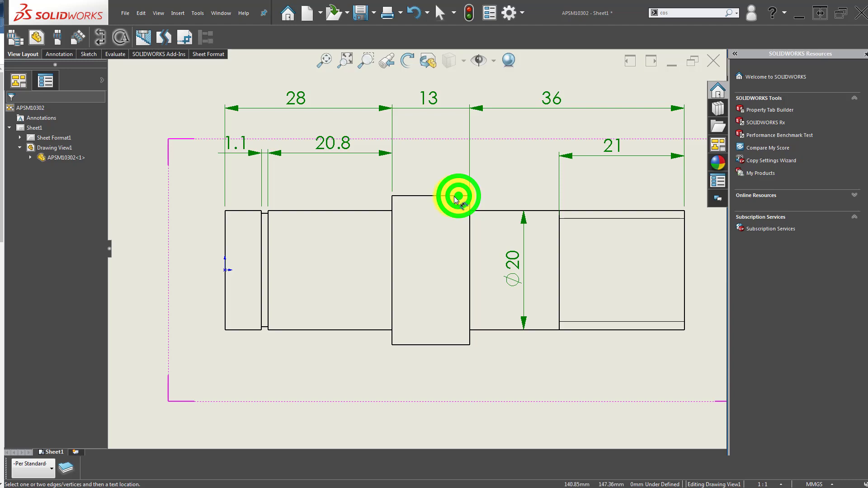
pyautogui.click(347, 211)
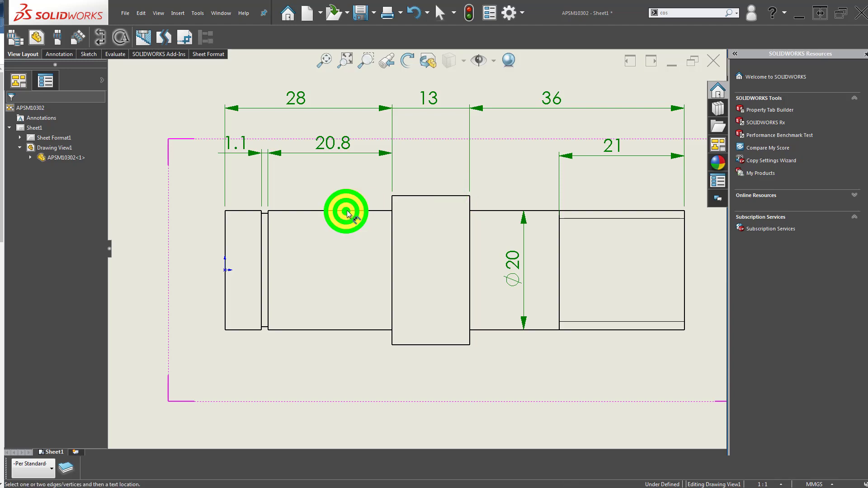
pyautogui.press('Escape')
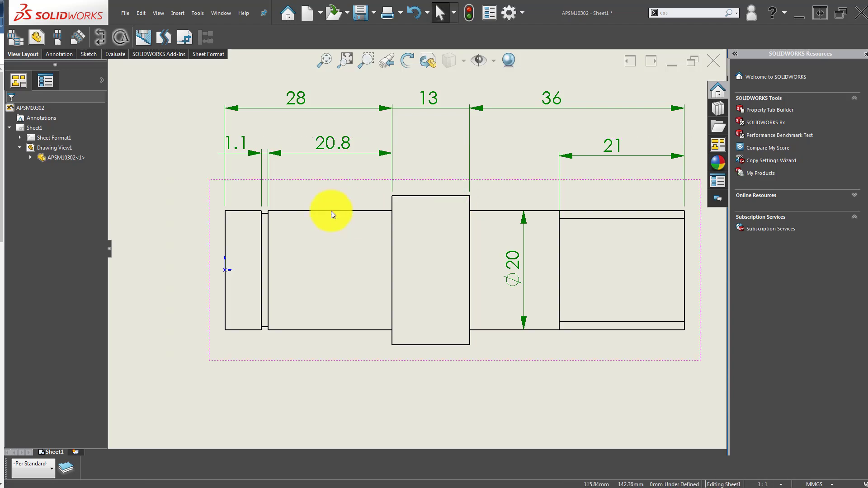
pyautogui.click(170, 207)
# - Fit the sheet in view, then close the drawing and save all changes
pyautogui.press('f')
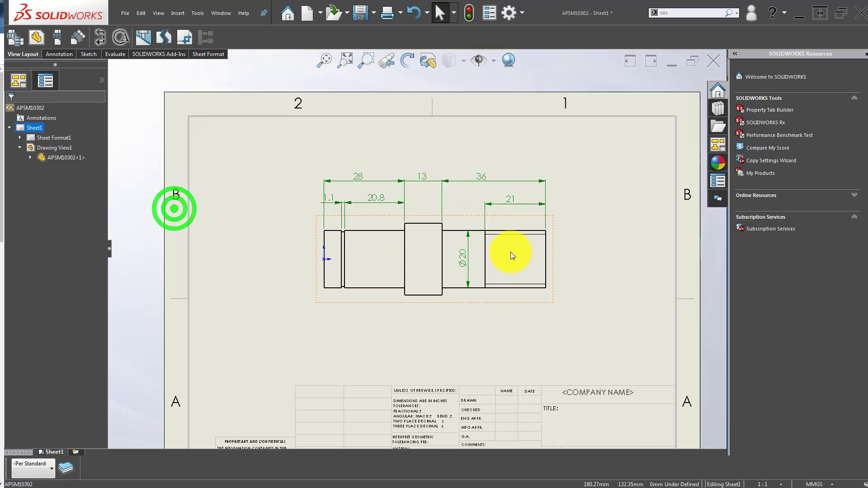
pyautogui.click(721, 58)
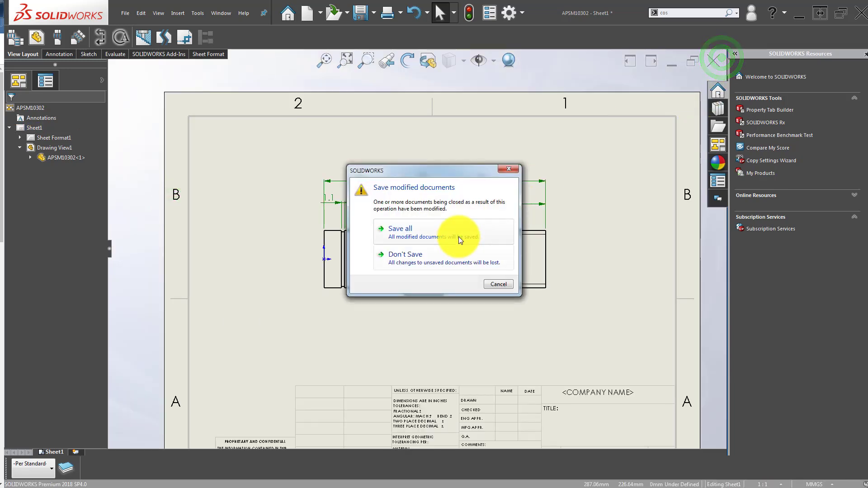
pyautogui.click(459, 236)
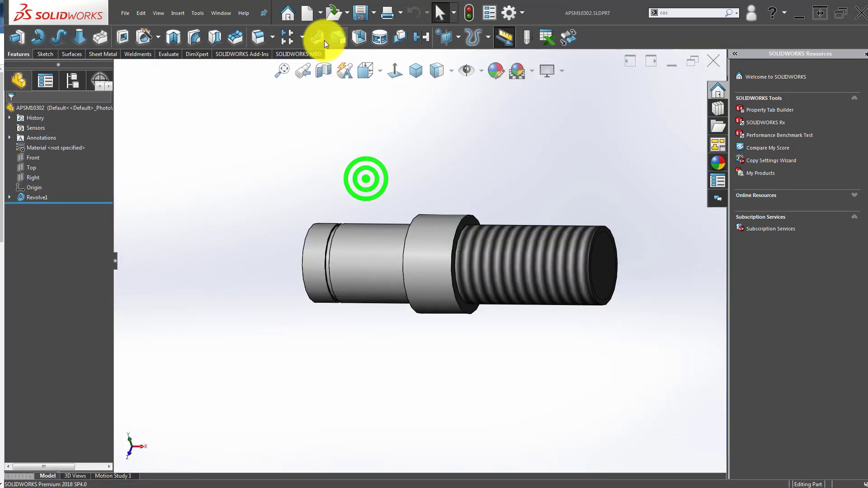
# - Reopen the existing drawing via Make Drawing from Part/Assembly
pyautogui.click(320, 14)
pyautogui.click(336, 39)
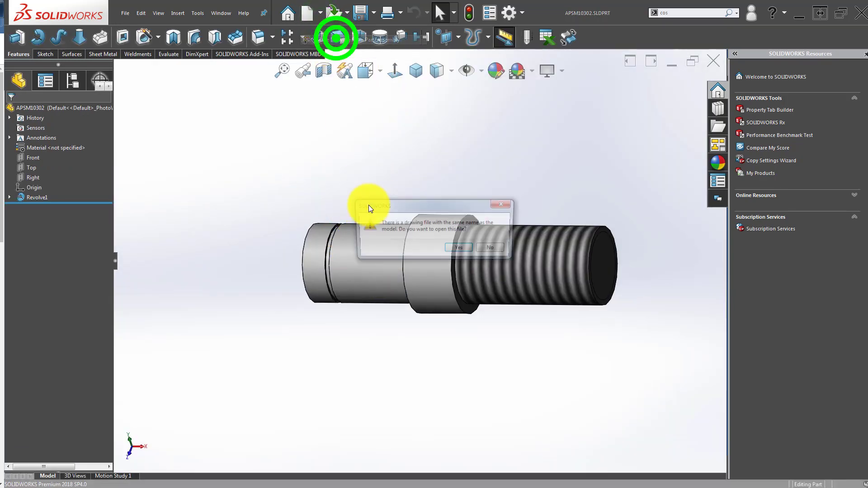
pyautogui.click(452, 247)
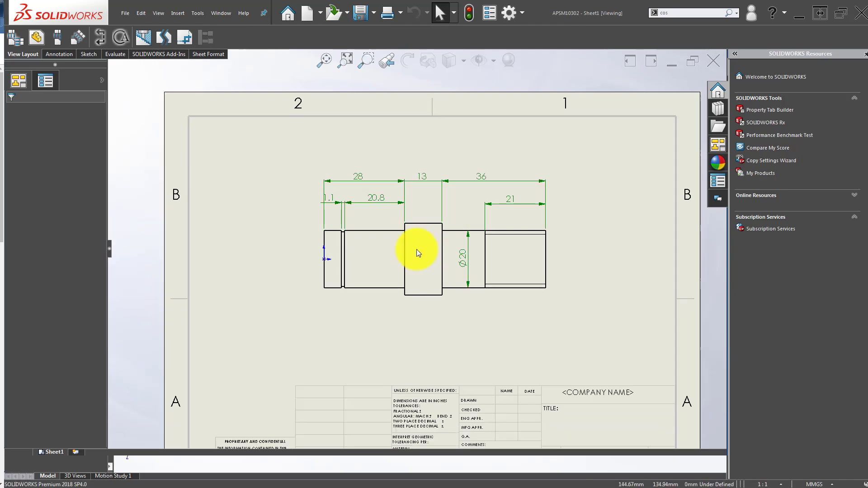
# - Add the Ø25 diameter dimension to the shaft's middle section
pyautogui.scroll(-2, 348, 329)
pyautogui.moveTo(387, 242); pyautogui.dragTo(450, 189, button='right')
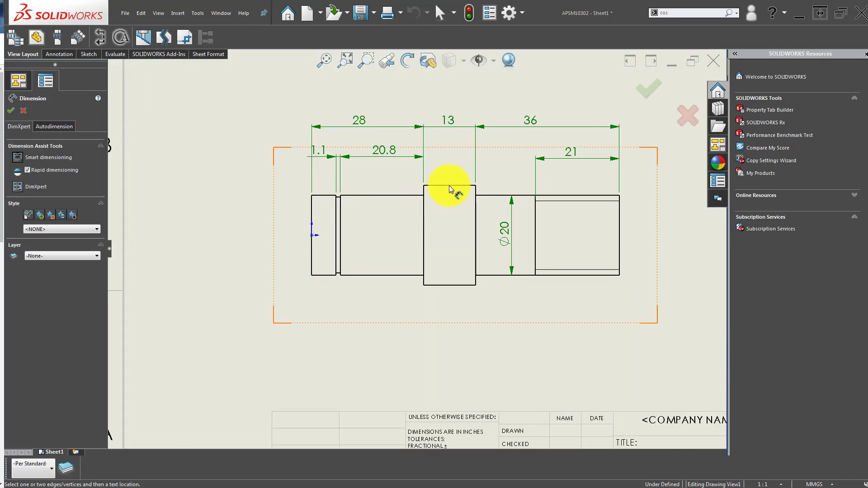
pyautogui.click(449, 186)
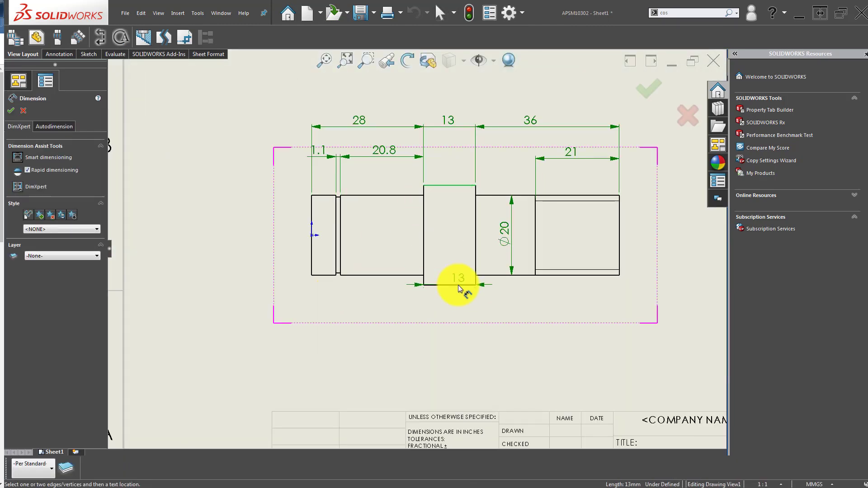
pyautogui.click(457, 285)
pyautogui.click(457, 233)
pyautogui.click(407, 312)
# - Add the Ø20 diameter to the left section and move it left of the part
pyautogui.scroll(-2, 406, 213)
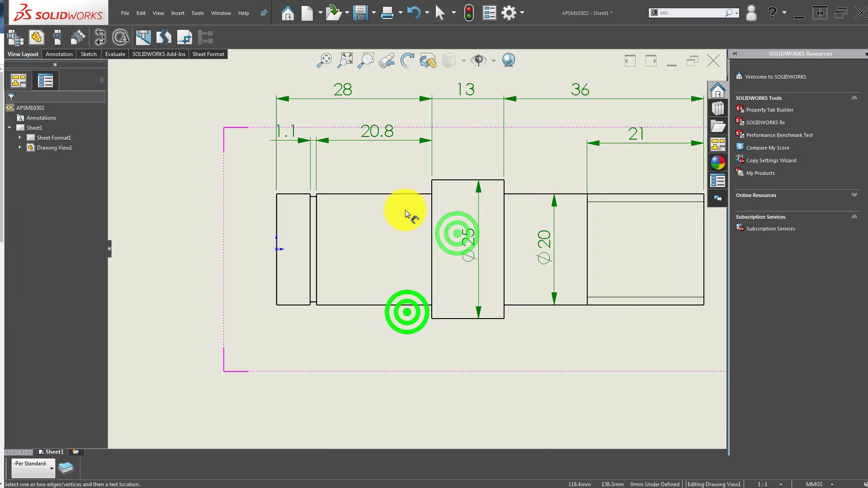
pyautogui.scroll(-2, 405, 213)
pyautogui.click(389, 191)
pyautogui.click(379, 342)
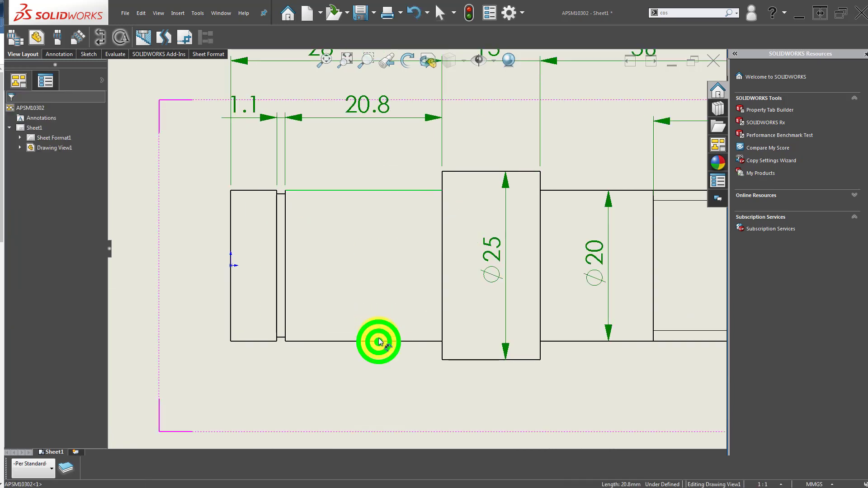
pyautogui.click(392, 263)
pyautogui.click(315, 384)
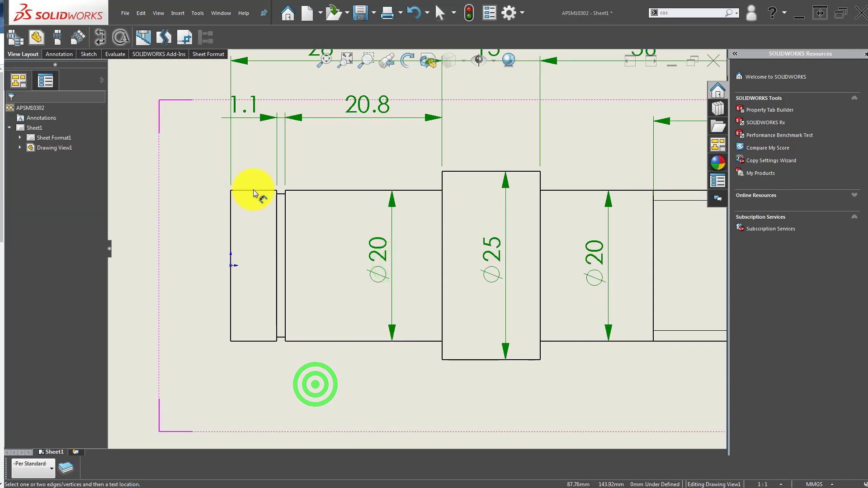
pyautogui.moveTo(378, 265); pyautogui.dragTo(111, 248)
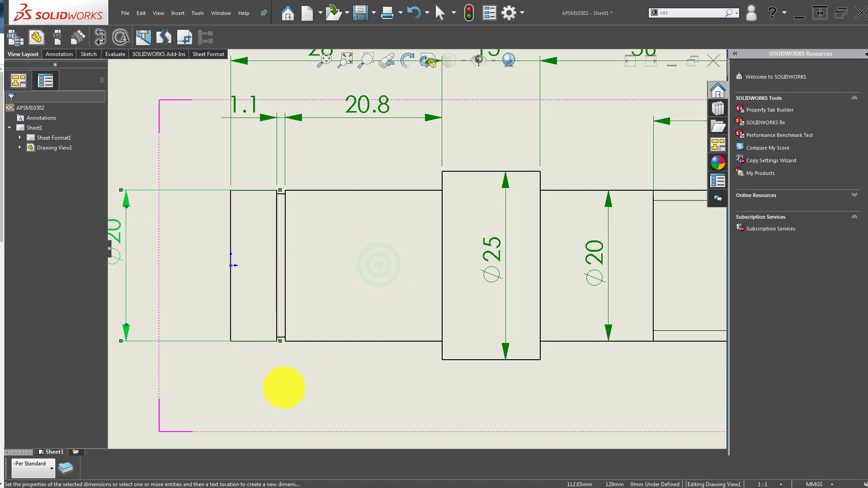
pyautogui.click(284, 387)
# - Add the Ø19 diameter to the shaft's end section, then select the Ø20 and Ø19 dimensions
pyautogui.scroll(-2, 294, 199)
pyautogui.scroll(-2, 334, 217)
pyautogui.click(342, 214)
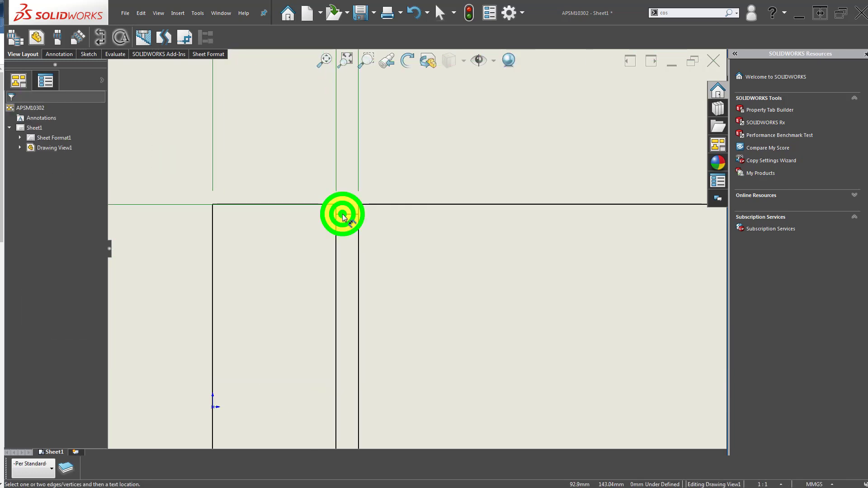
pyautogui.scroll(2, 360, 395)
pyautogui.scroll(-2, 346, 267)
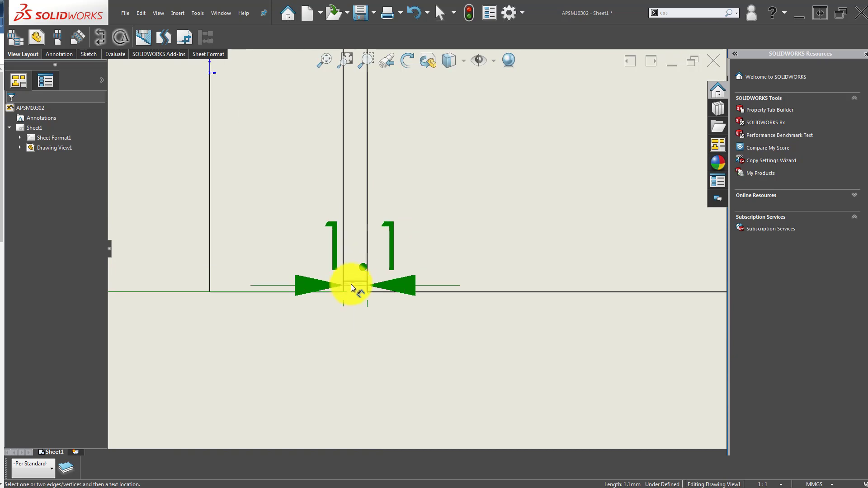
pyautogui.click(349, 292)
pyautogui.scroll(3, 312, 276)
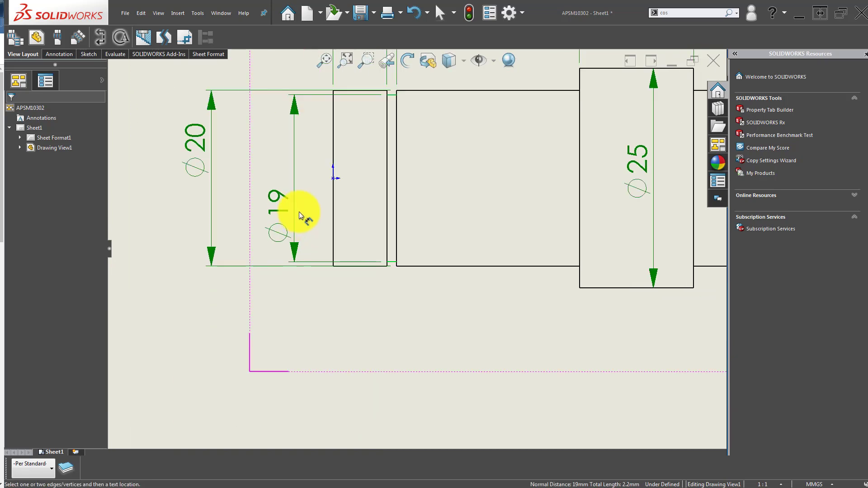
pyautogui.click(273, 166)
pyautogui.click(199, 152)
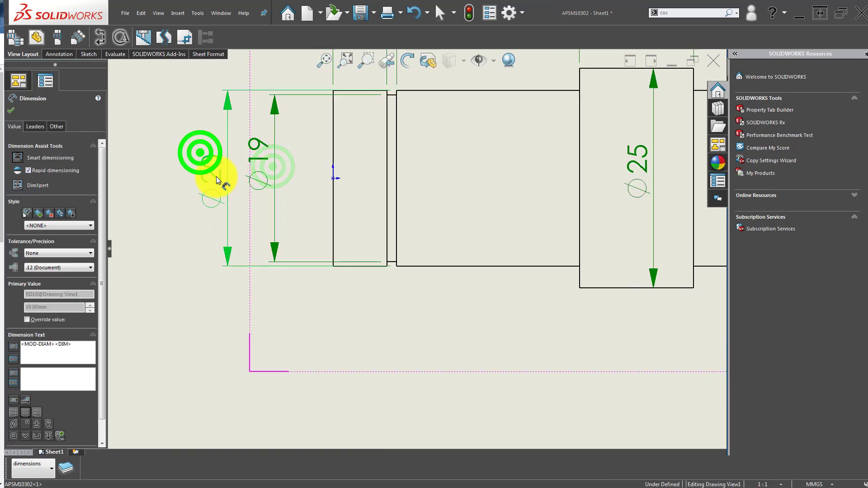
pyautogui.click(268, 169)
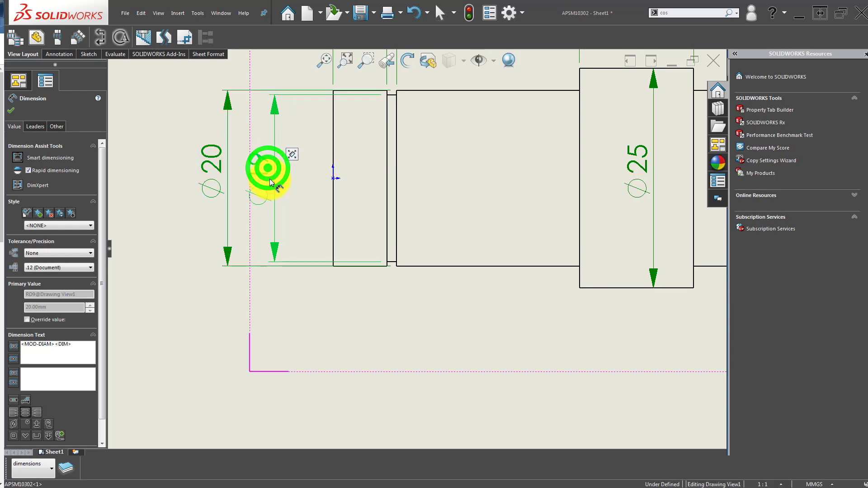
pyautogui.click(187, 321)
pyautogui.scroll(3, 378, 284)
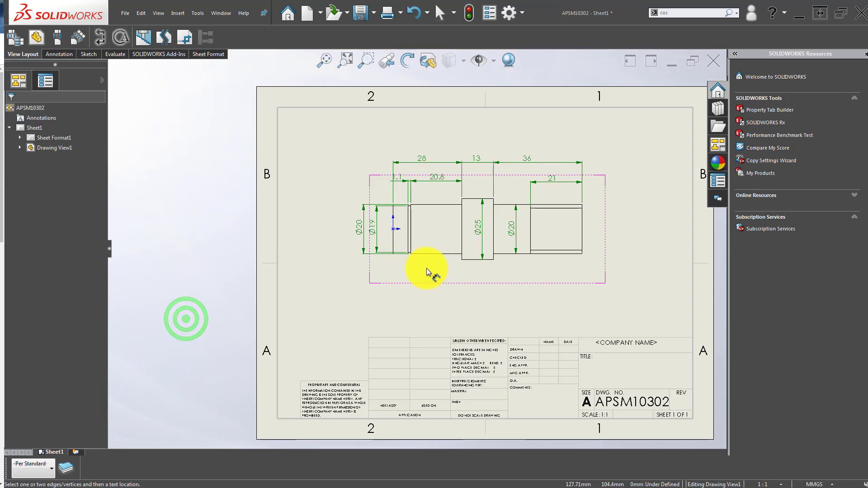
pyautogui.moveTo(430, 271)
pyautogui.mouseDown(button='middle')
pyautogui.moveTo(335, 217)
pyautogui.moveTo(288, 264)
pyautogui.moveTo(268, 259)
pyautogui.mouseUp(button='middle')
pyautogui.scroll(-3, 335, 217)
pyautogui.scroll(-2, 300, 235)
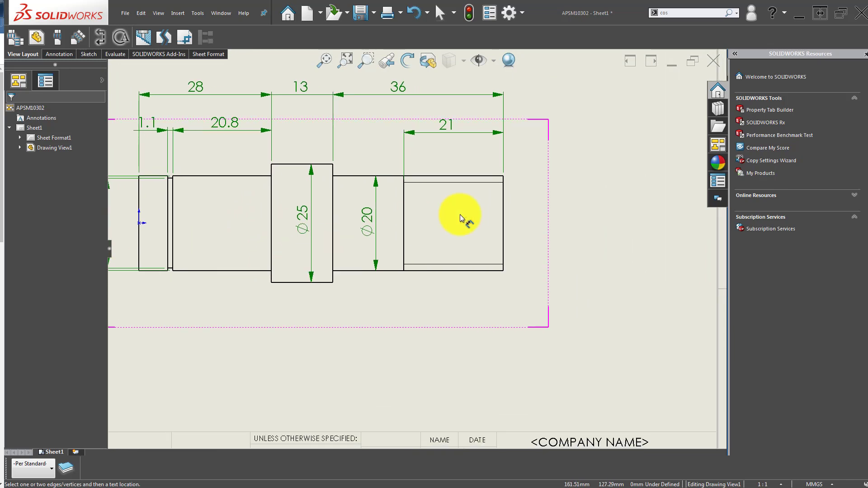
pyautogui.rightClick(487, 181)
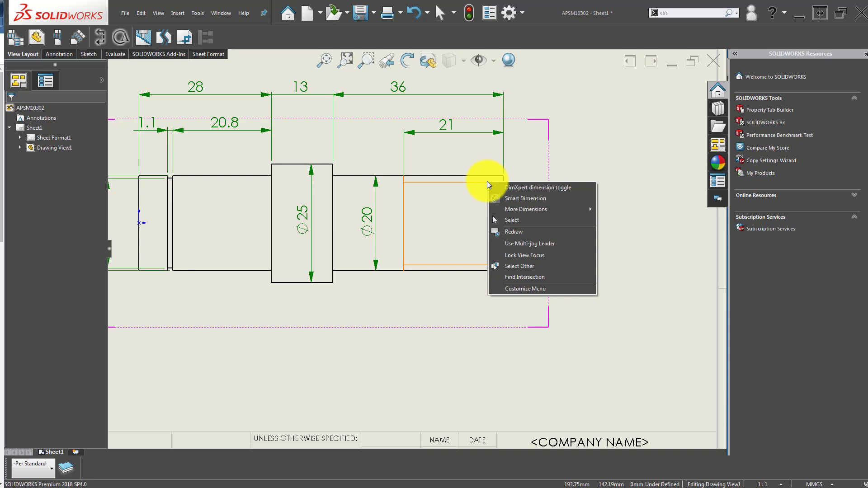
pyautogui.click(584, 161)
pyautogui.scroll(-1, 556, 175)
pyautogui.scroll(-1, 497, 190)
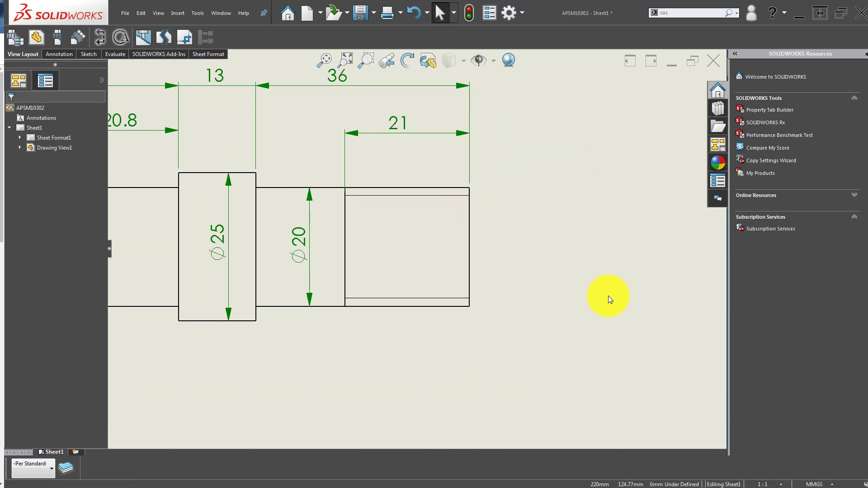
pyautogui.moveTo(609, 298); pyautogui.dragTo(506, 178, button='right')
pyautogui.click(459, 191)
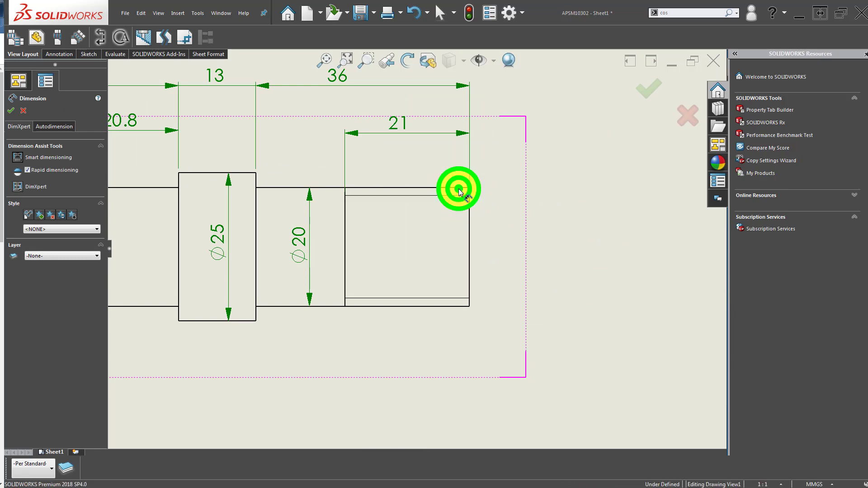
pyautogui.click(436, 308)
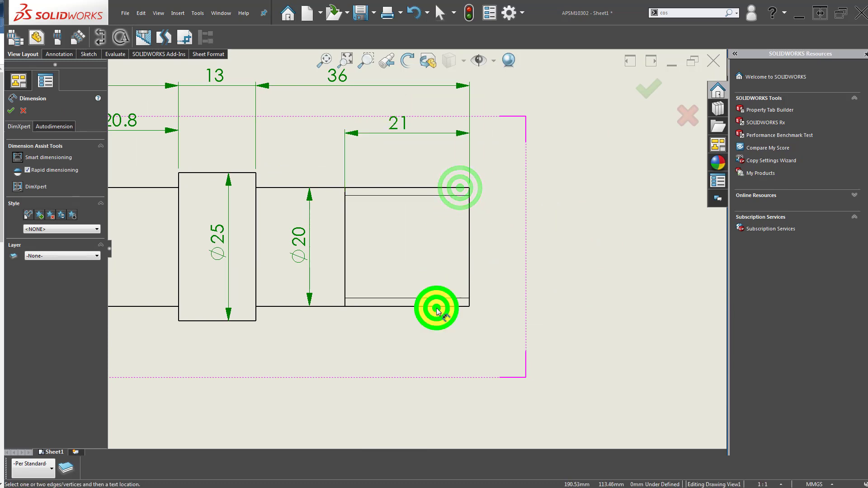
pyautogui.press('Escape')
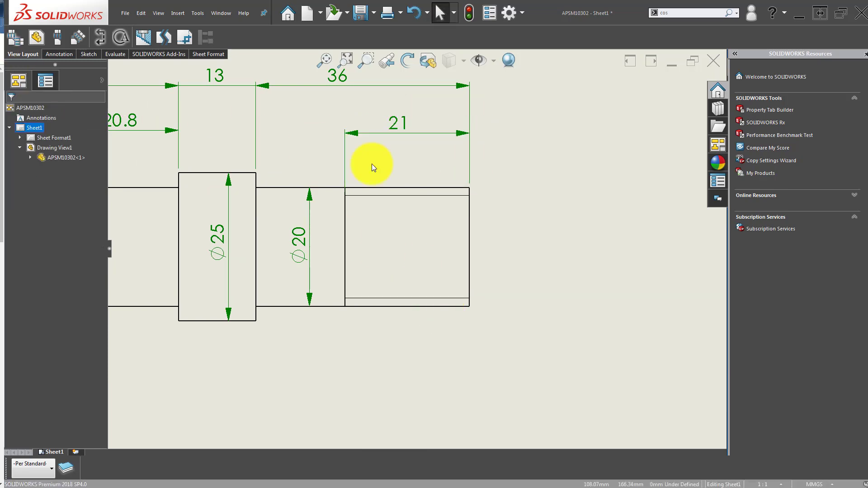
# - Insert a callout on the thread edge and place the M20 Machine Threads note below the part
pyautogui.click(425, 196)
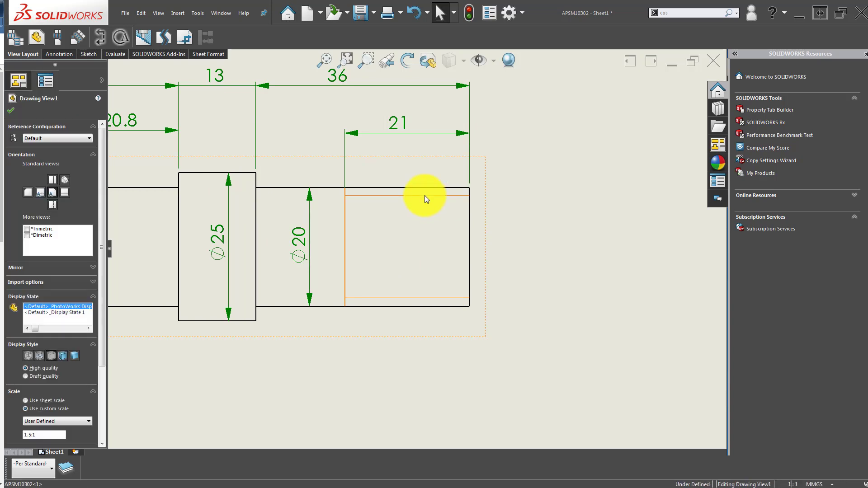
pyautogui.rightClick(425, 196)
pyautogui.click(488, 257)
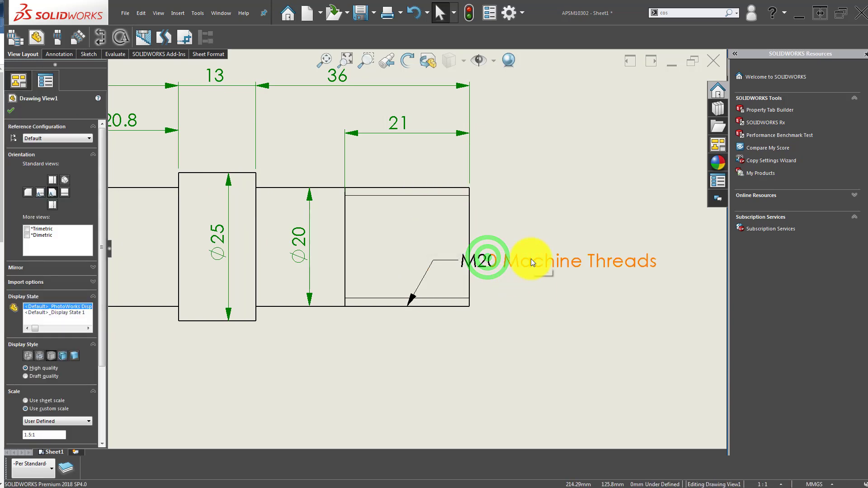
pyautogui.click(550, 362)
pyautogui.click(353, 384)
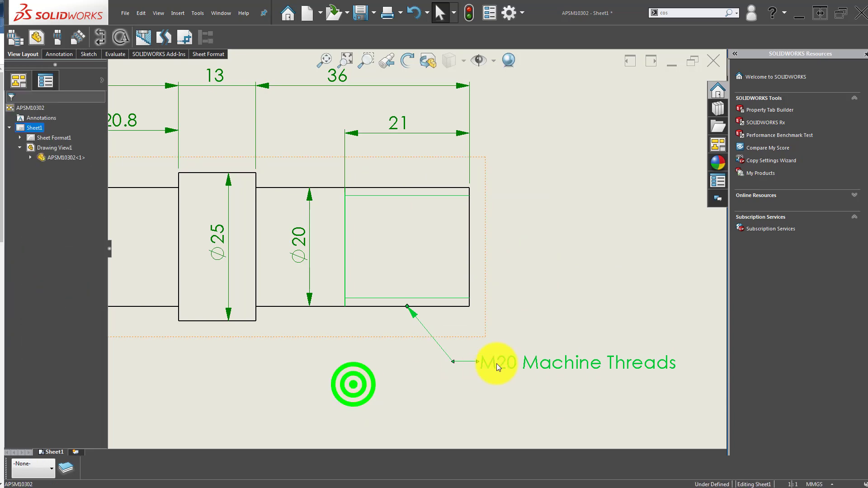
# - Nudge the drawing view up and left on the sheet, then zoom out to the full sheet
pyautogui.scroll(3, 384, 308)
pyautogui.scroll(3, 326, 283)
pyautogui.scroll(-2, 312, 257)
pyautogui.scroll(-1, 395, 232)
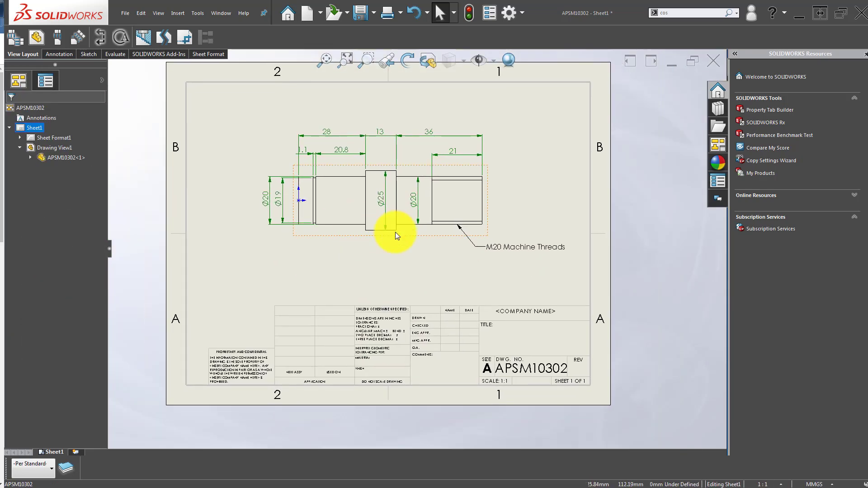
pyautogui.moveTo(395, 232); pyautogui.dragTo(389, 223)
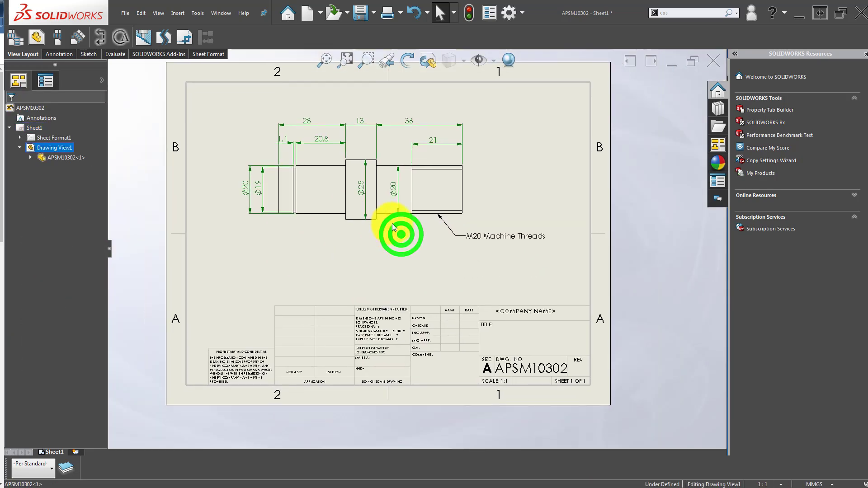
pyautogui.click(343, 289)
pyautogui.scroll(-2, 339, 286)
pyautogui.scroll(-2, 325, 287)
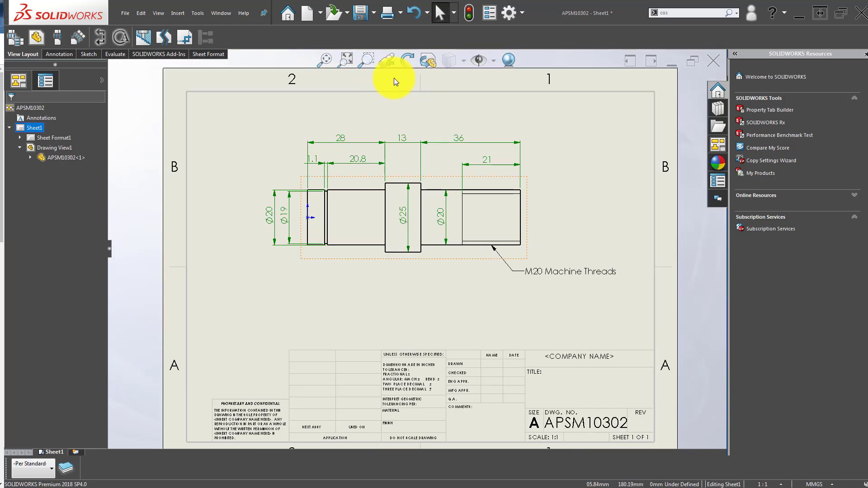